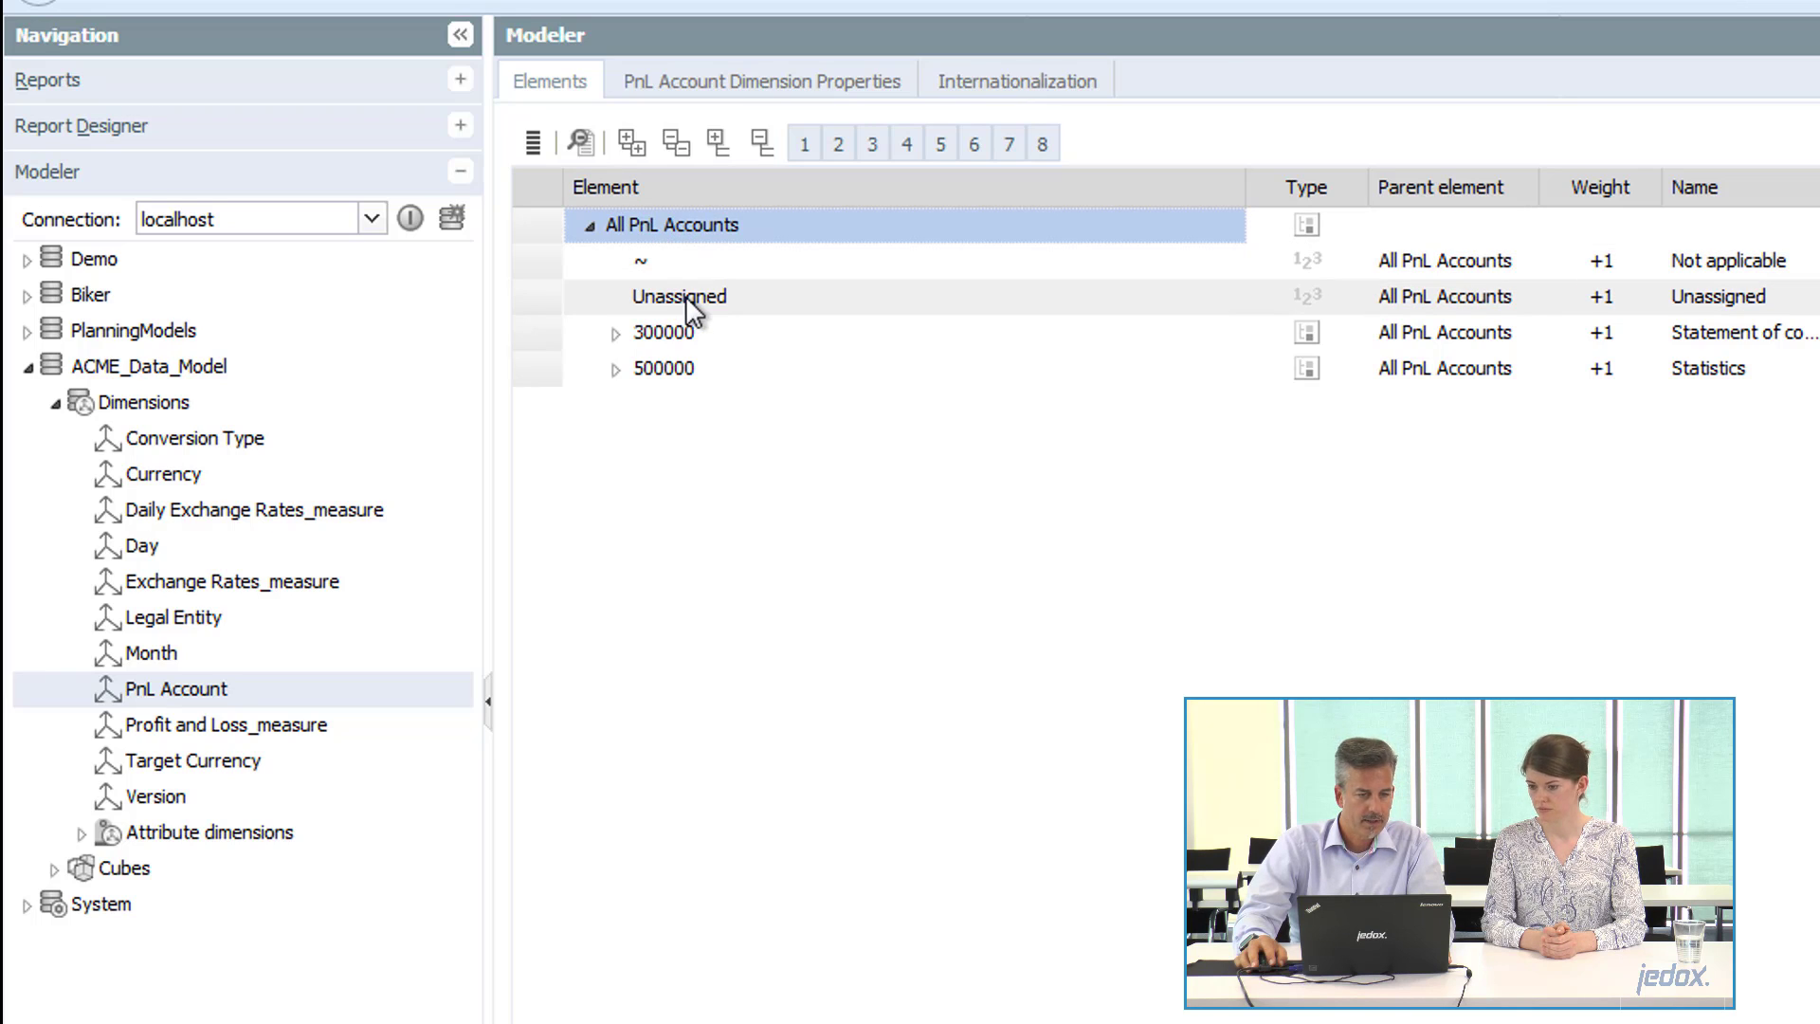
Delete elements 300000 through 510000, including their descendants, from the PnL Account dimension.
{"action": "left_click", "coordinate": [618, 334]}
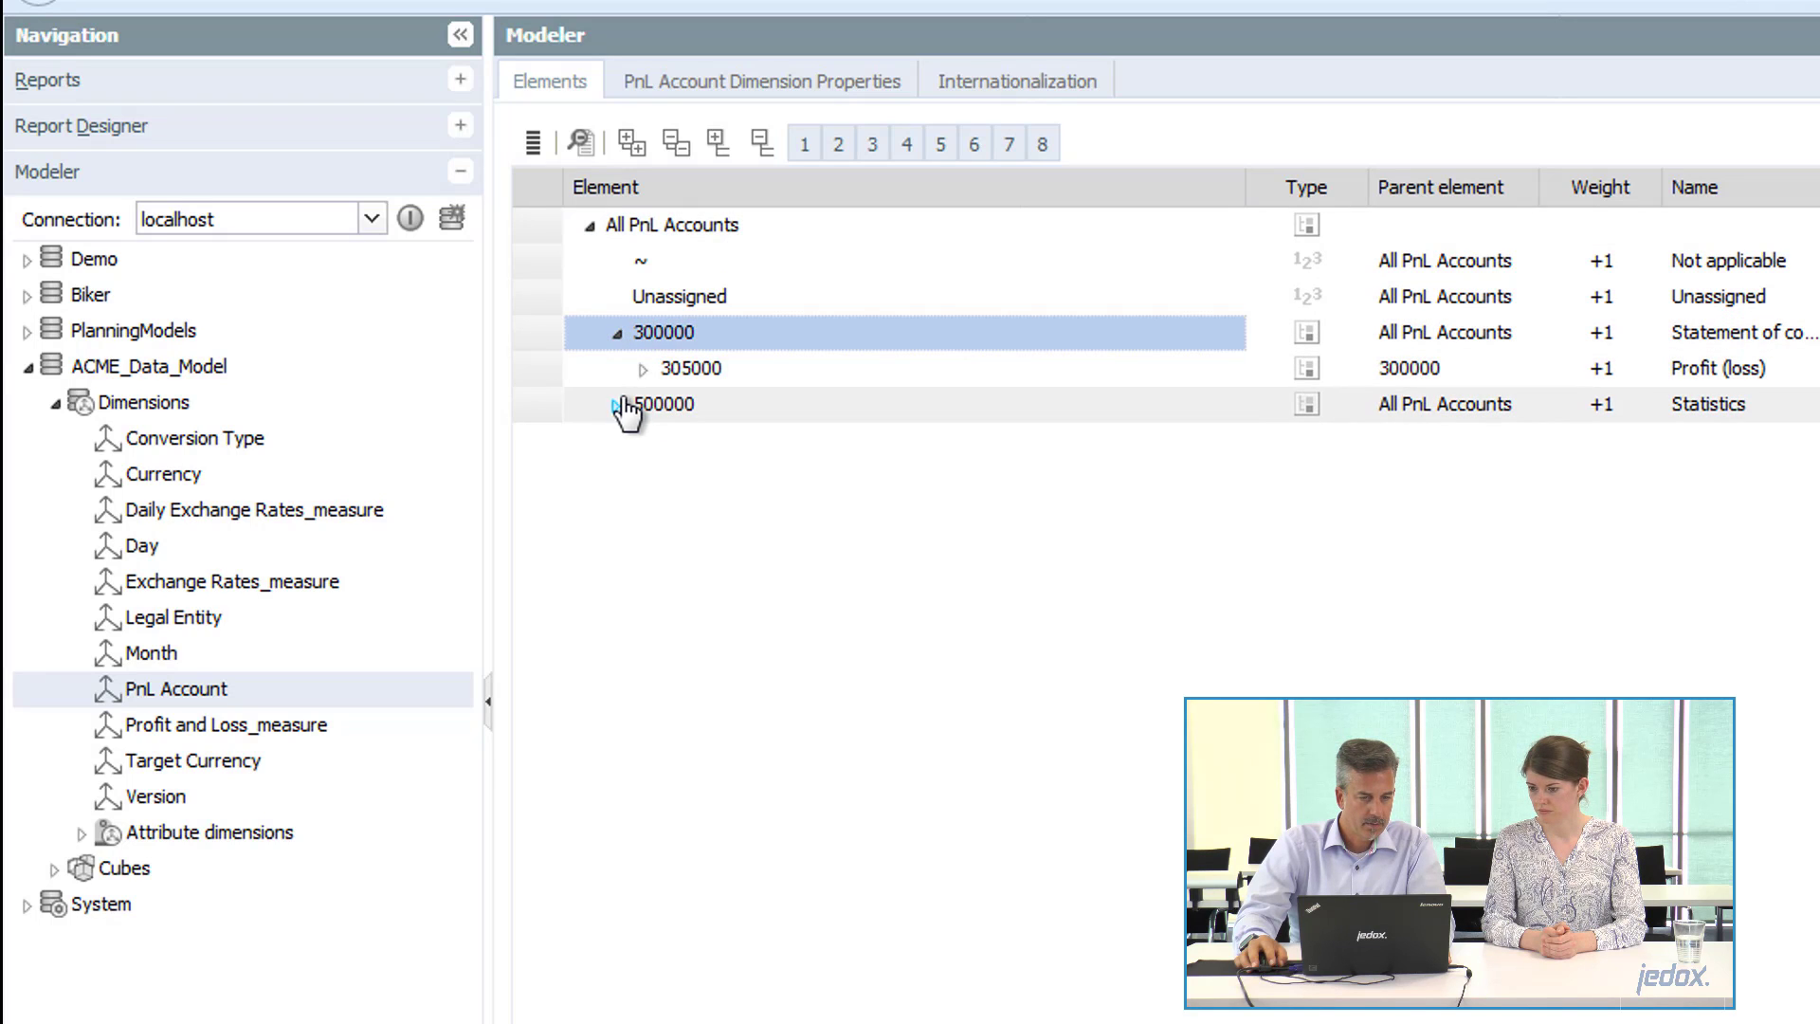
{"action": "left_click", "coordinate": [618, 404]}
{"action": "left_click", "coordinate": [644, 369]}
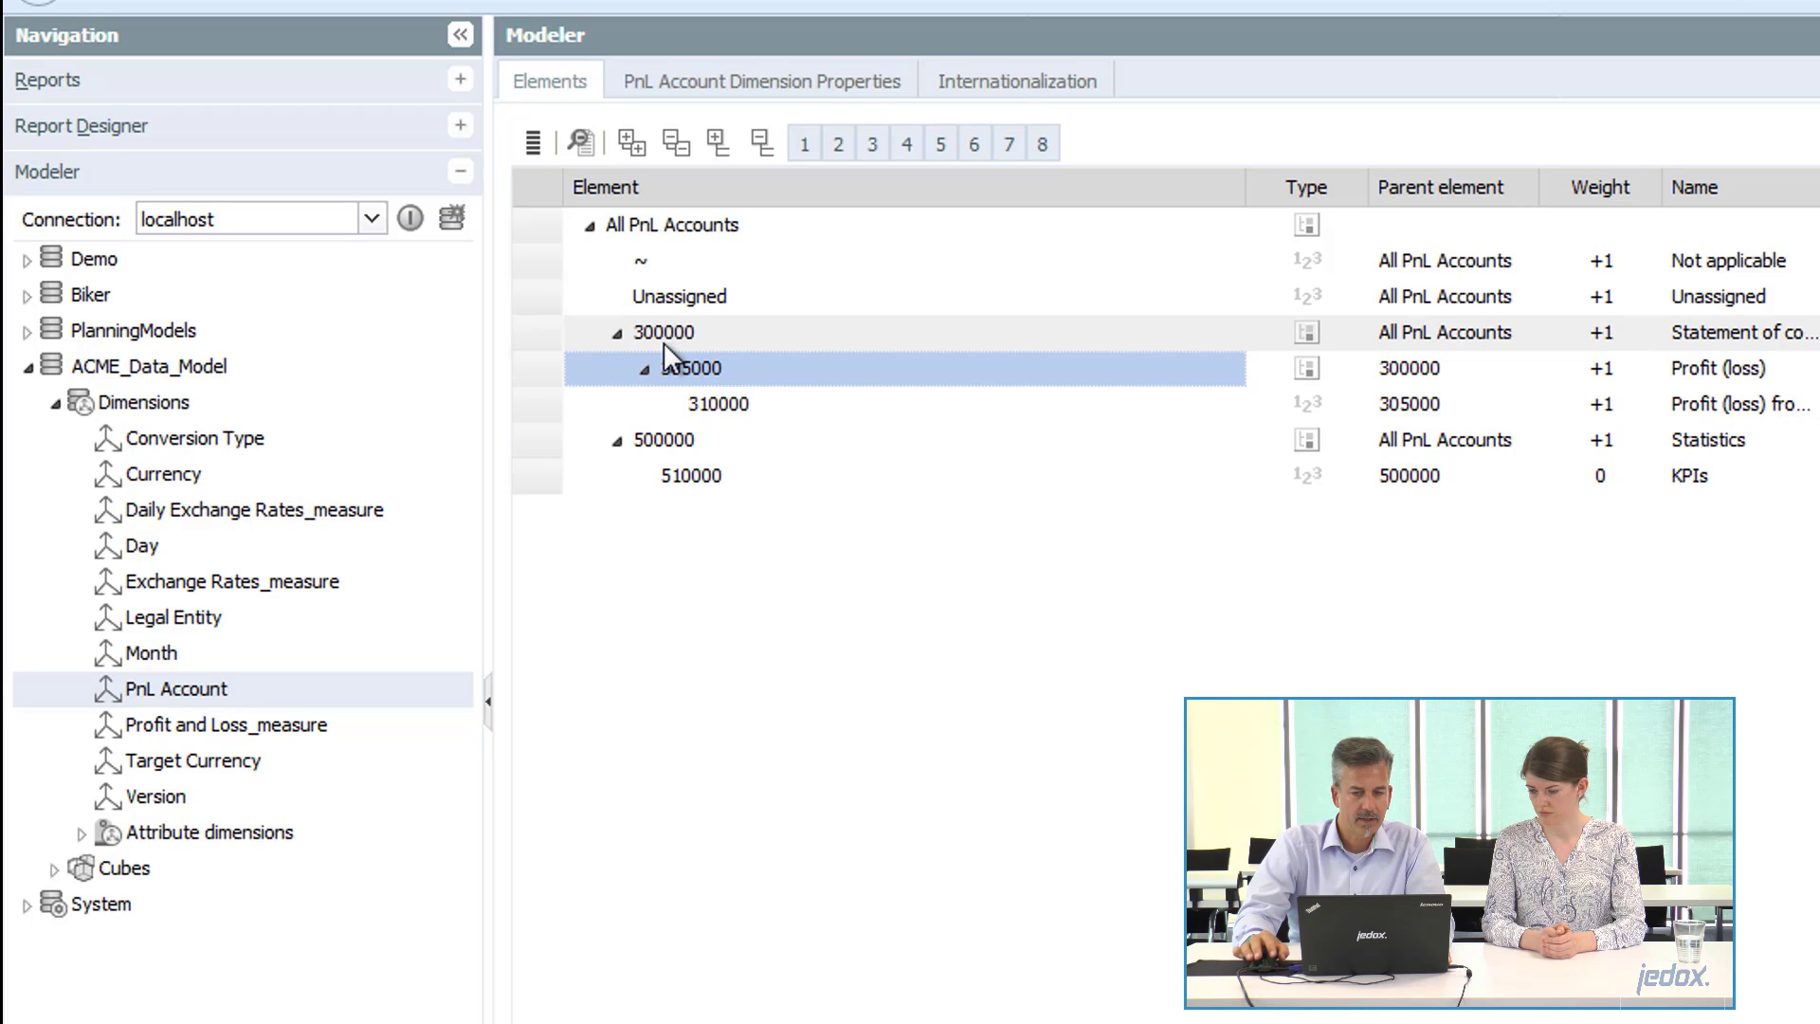
{"action": "left_click", "coordinate": [651, 334]}
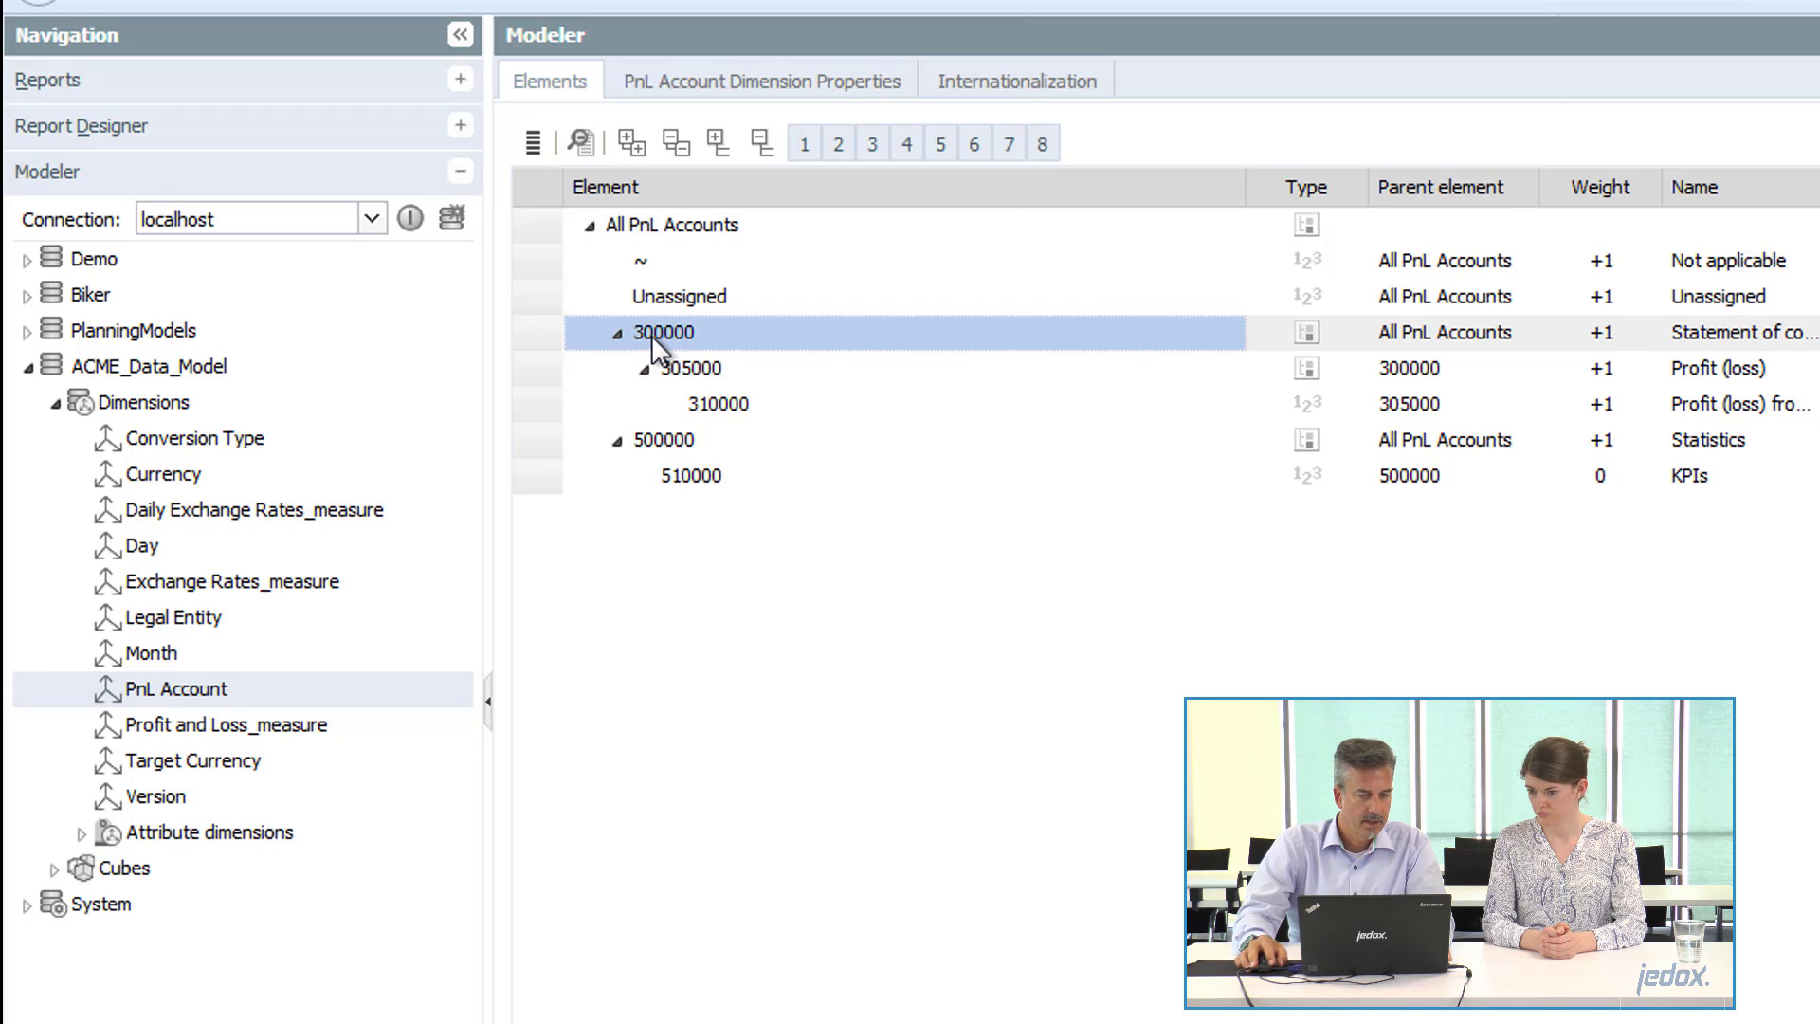
{"action": "left_click", "coordinate": [659, 485], "text": "shift"}
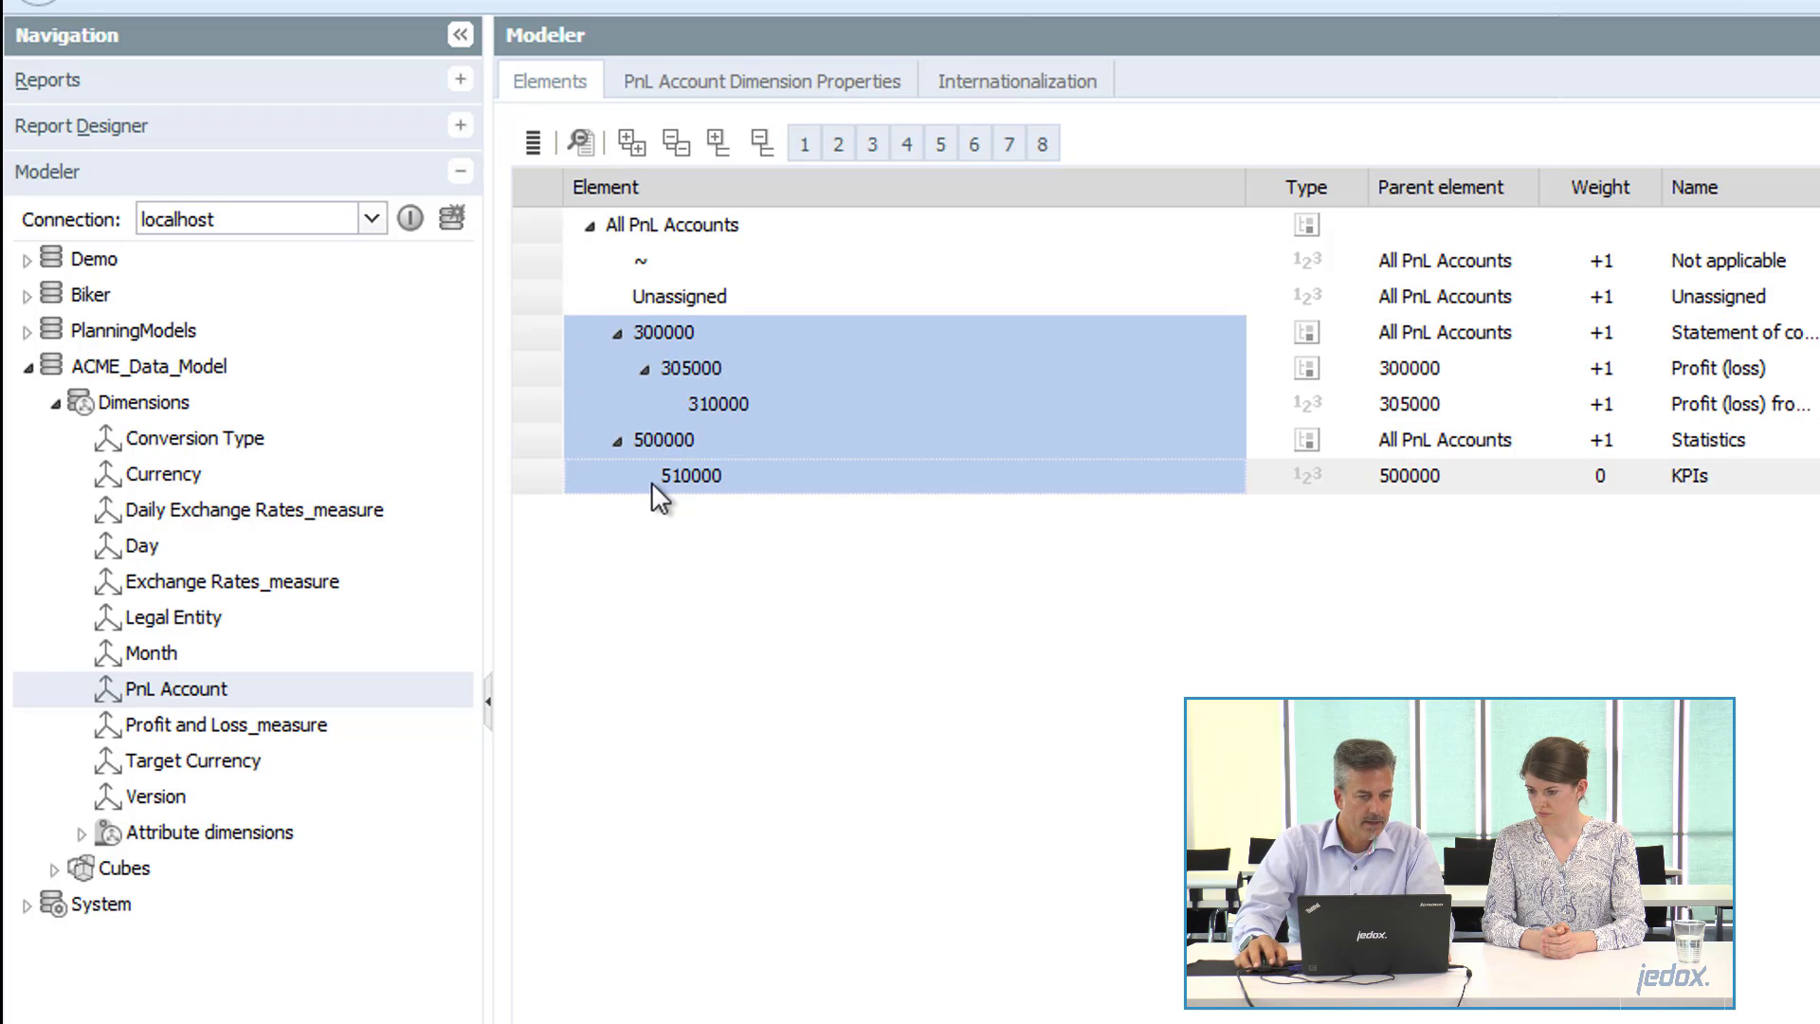
{"action": "right_click", "coordinate": [566, 480]}
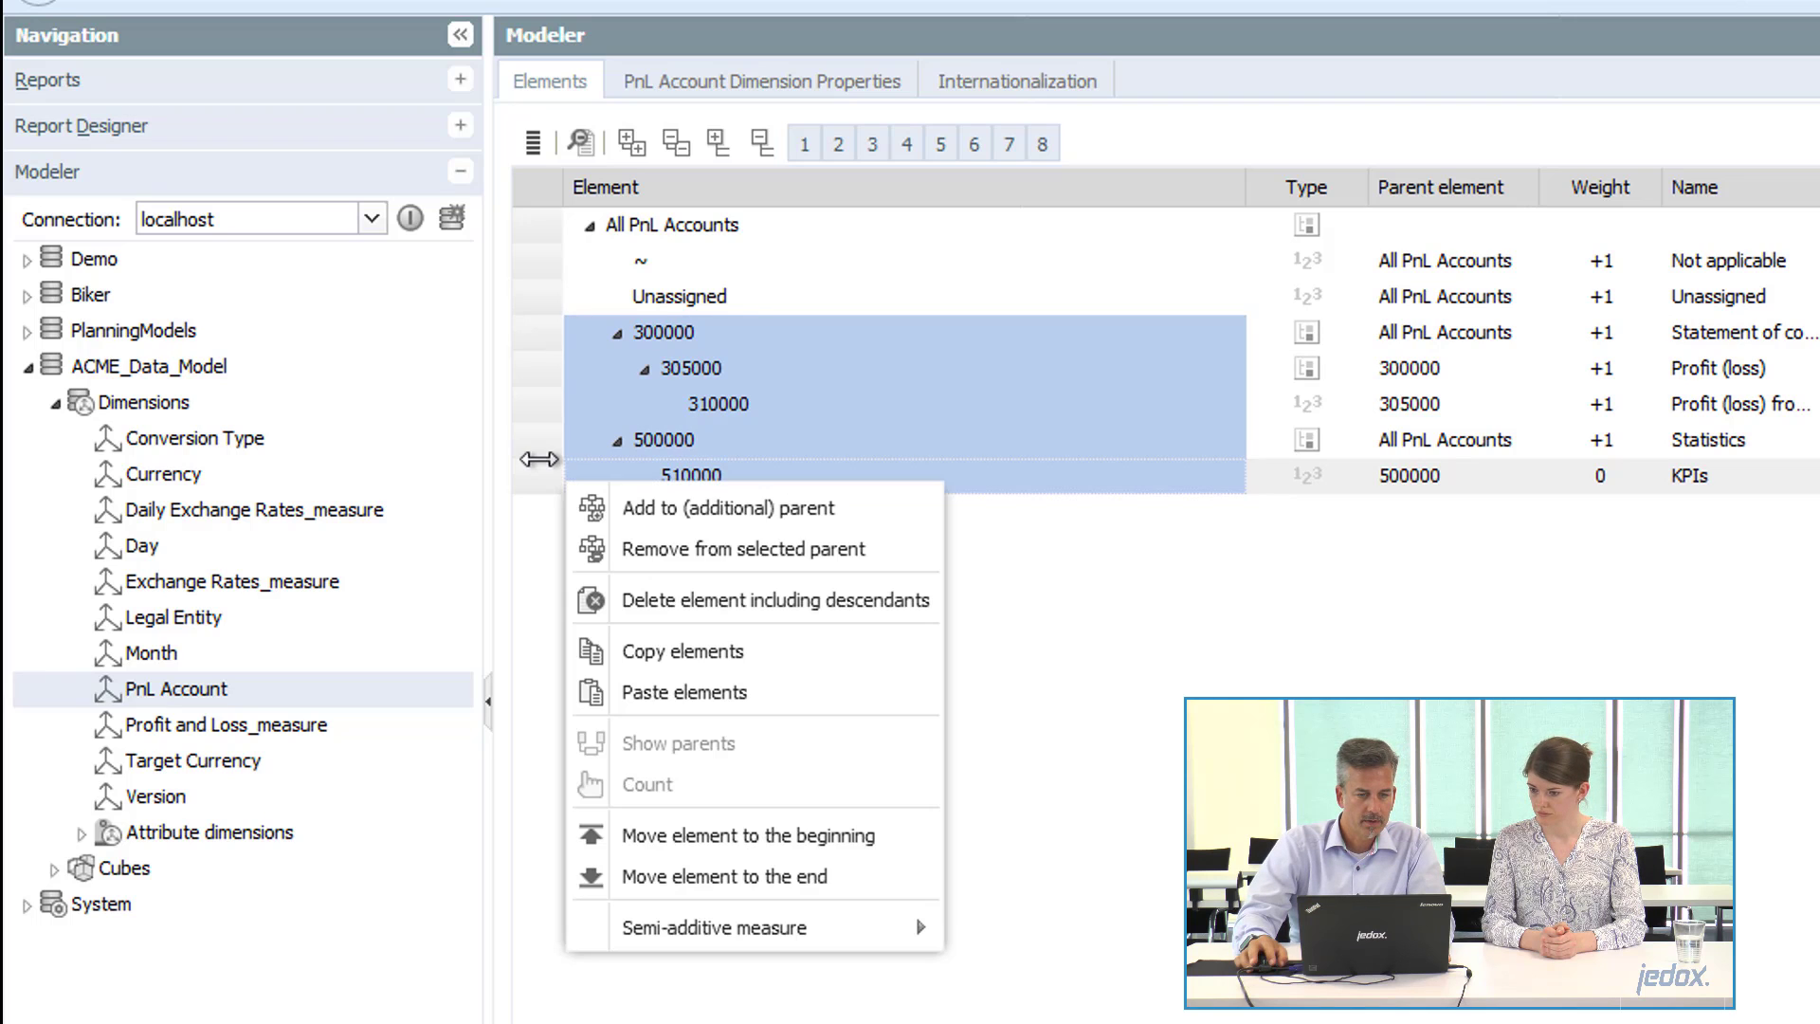
{"action": "left_click", "coordinate": [749, 600]}
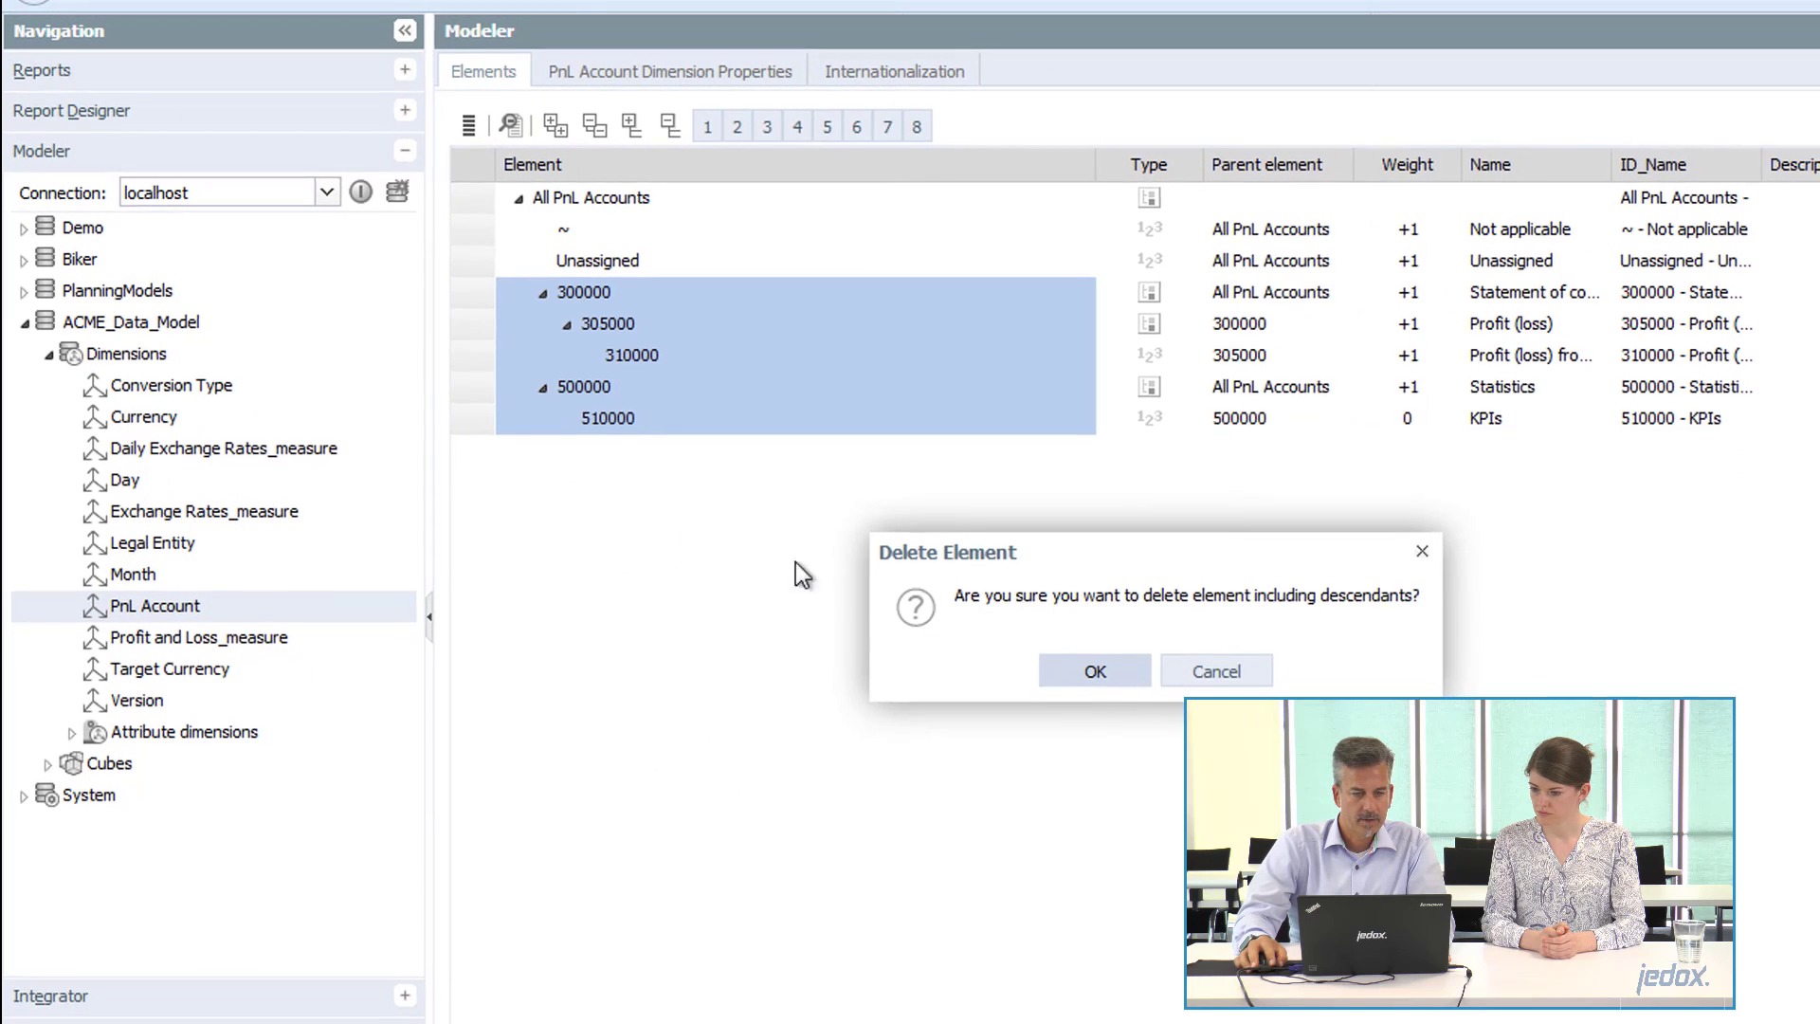
{"action": "left_click", "coordinate": [1097, 676]}
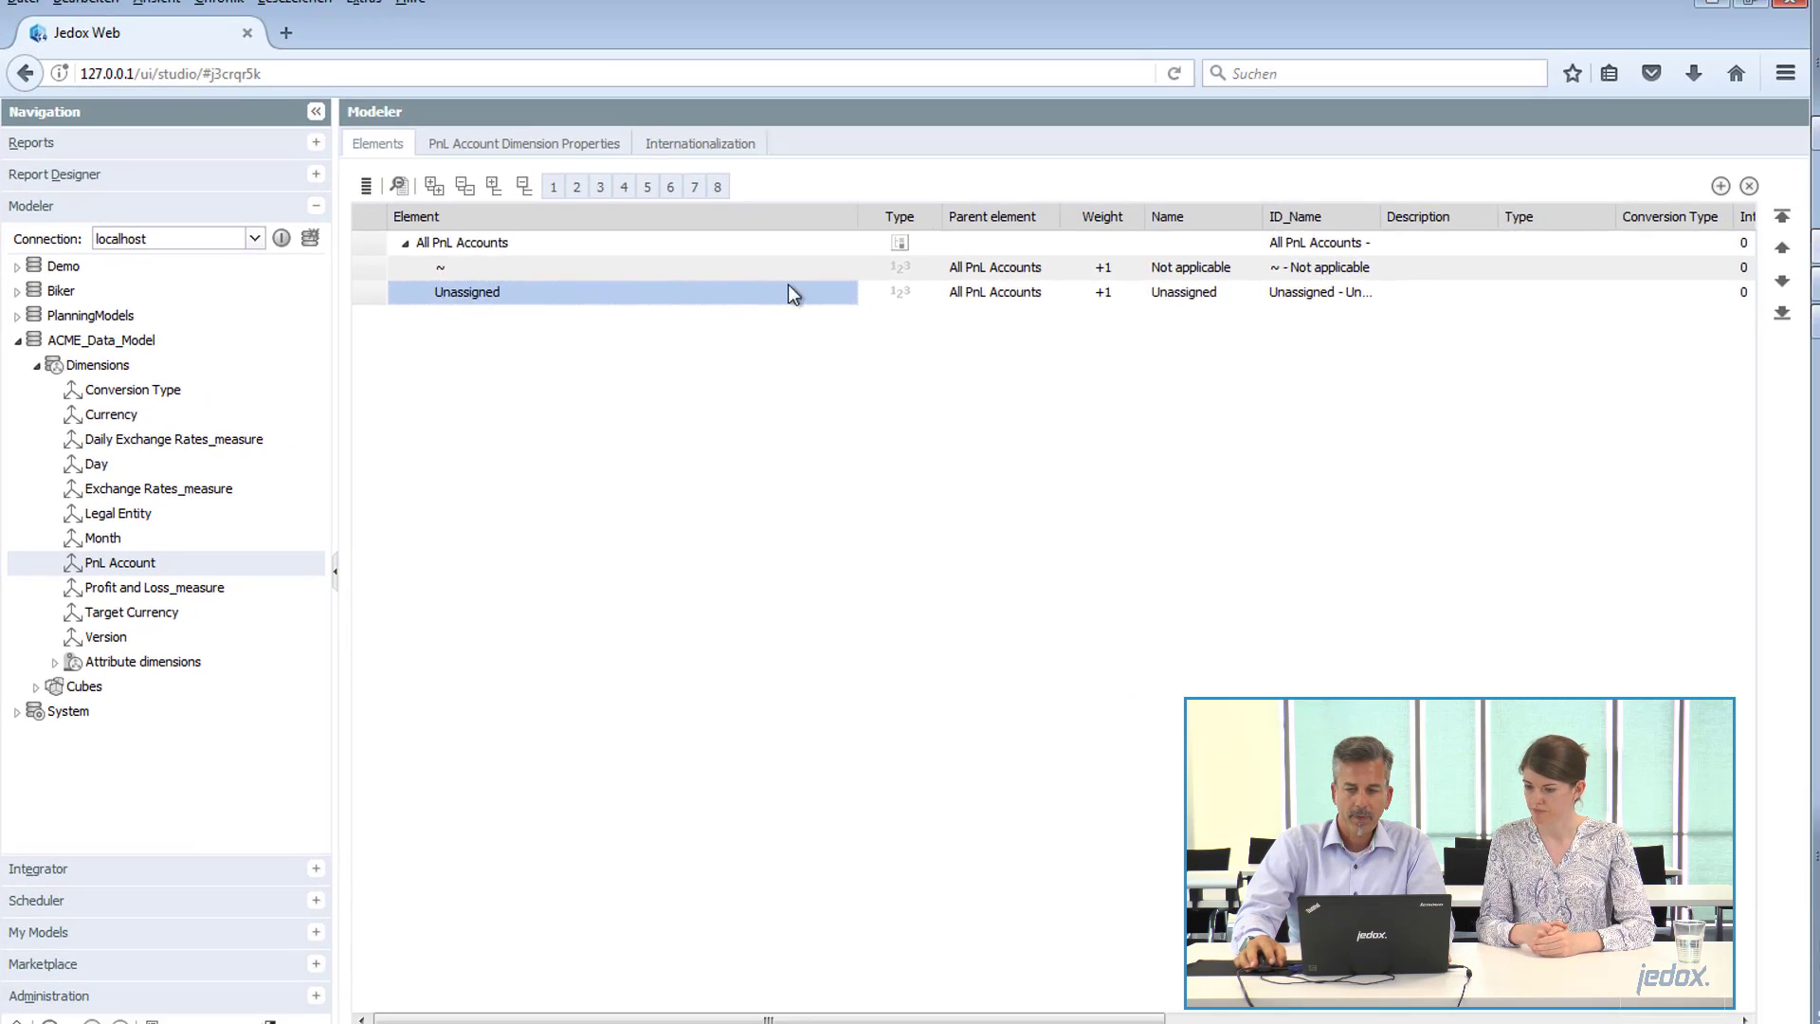
Switch to the ACME_PandL_Report.xlsx workbook in Excel and review the account codes in column B beside the revenue lines.
{"action": "mouse_move", "coordinate": [1819, 283]}
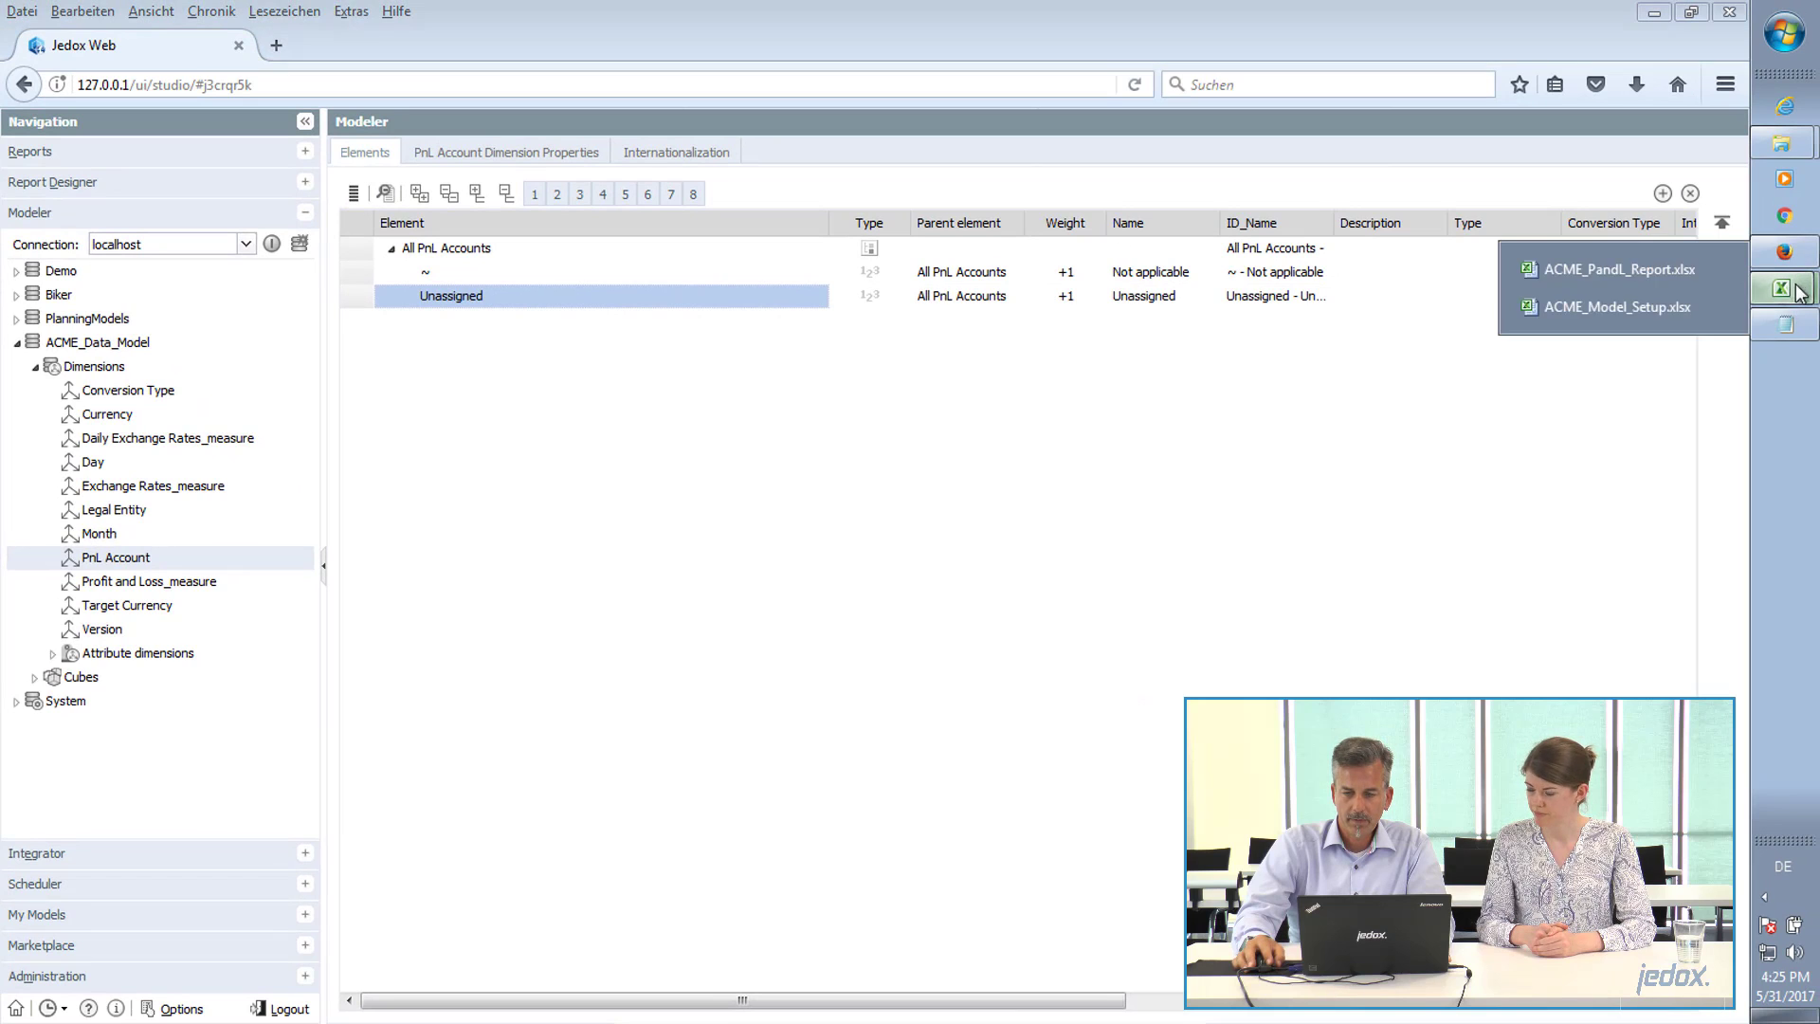
{"action": "left_click", "coordinate": [1664, 269]}
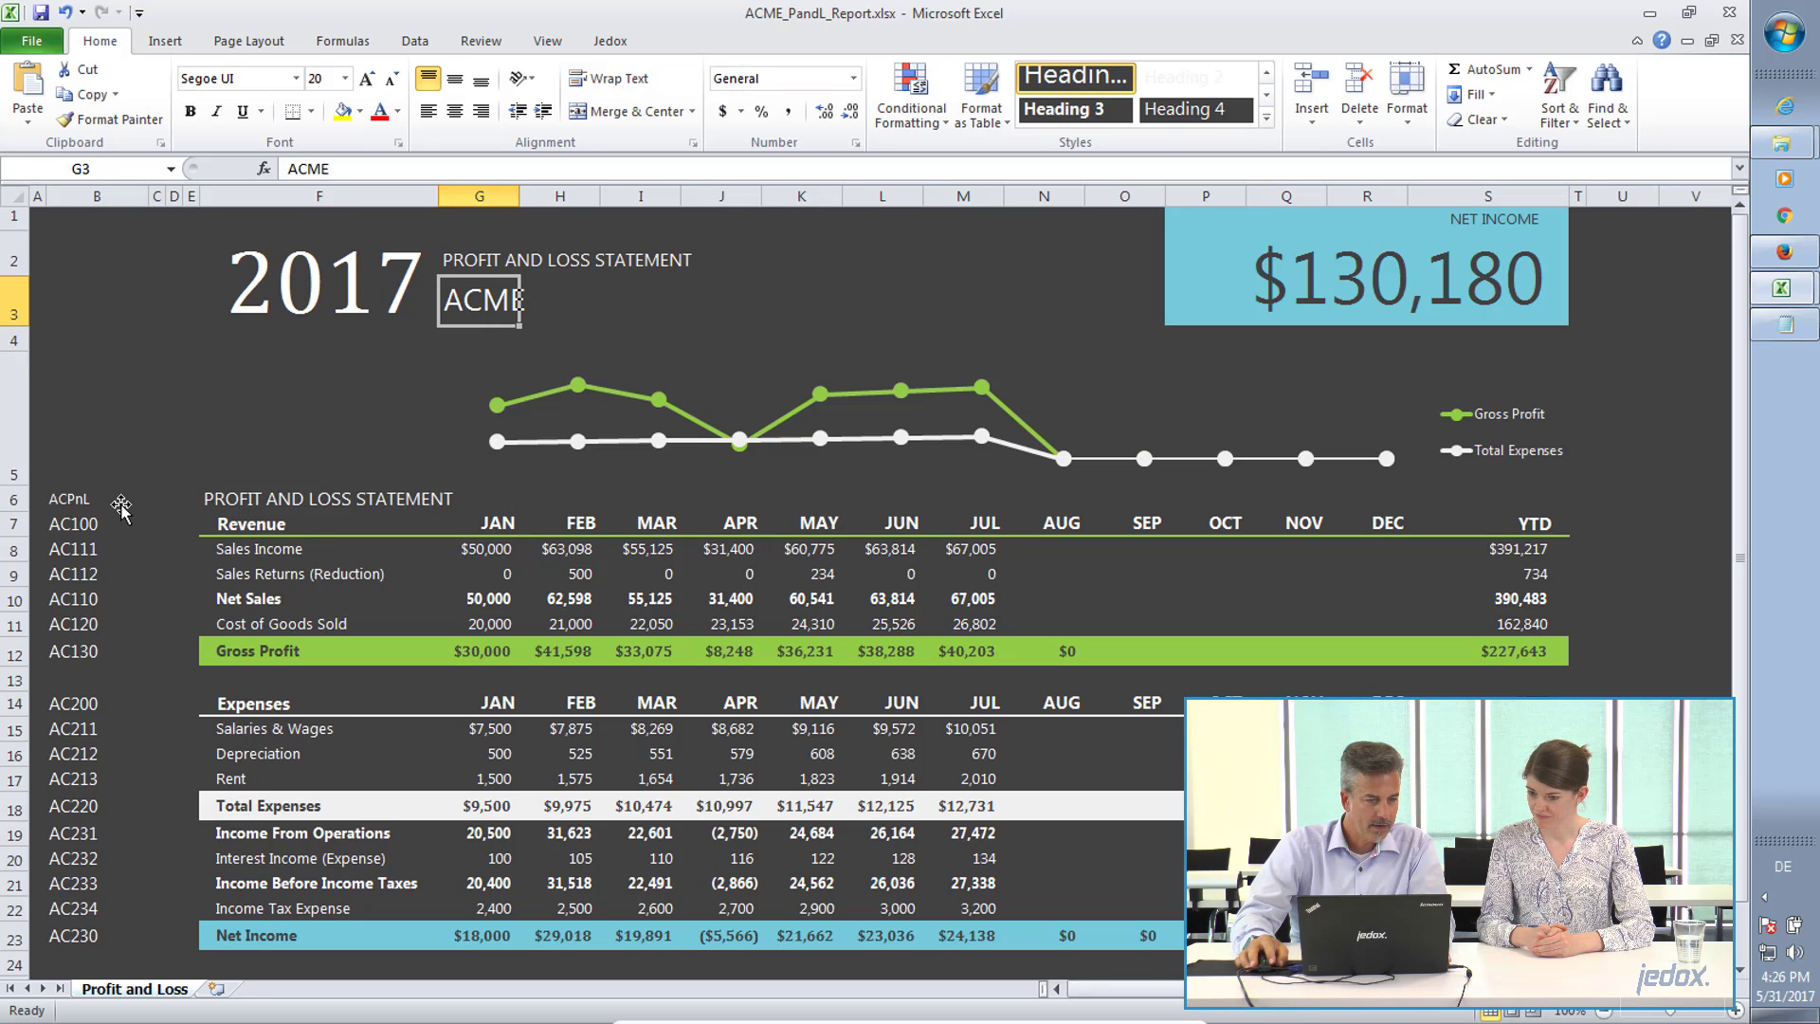
{"action": "left_click", "coordinate": [87, 508]}
{"action": "key", "text": "Down"}
{"action": "key", "text": "Down"}
{"action": "key", "text": "Down"}
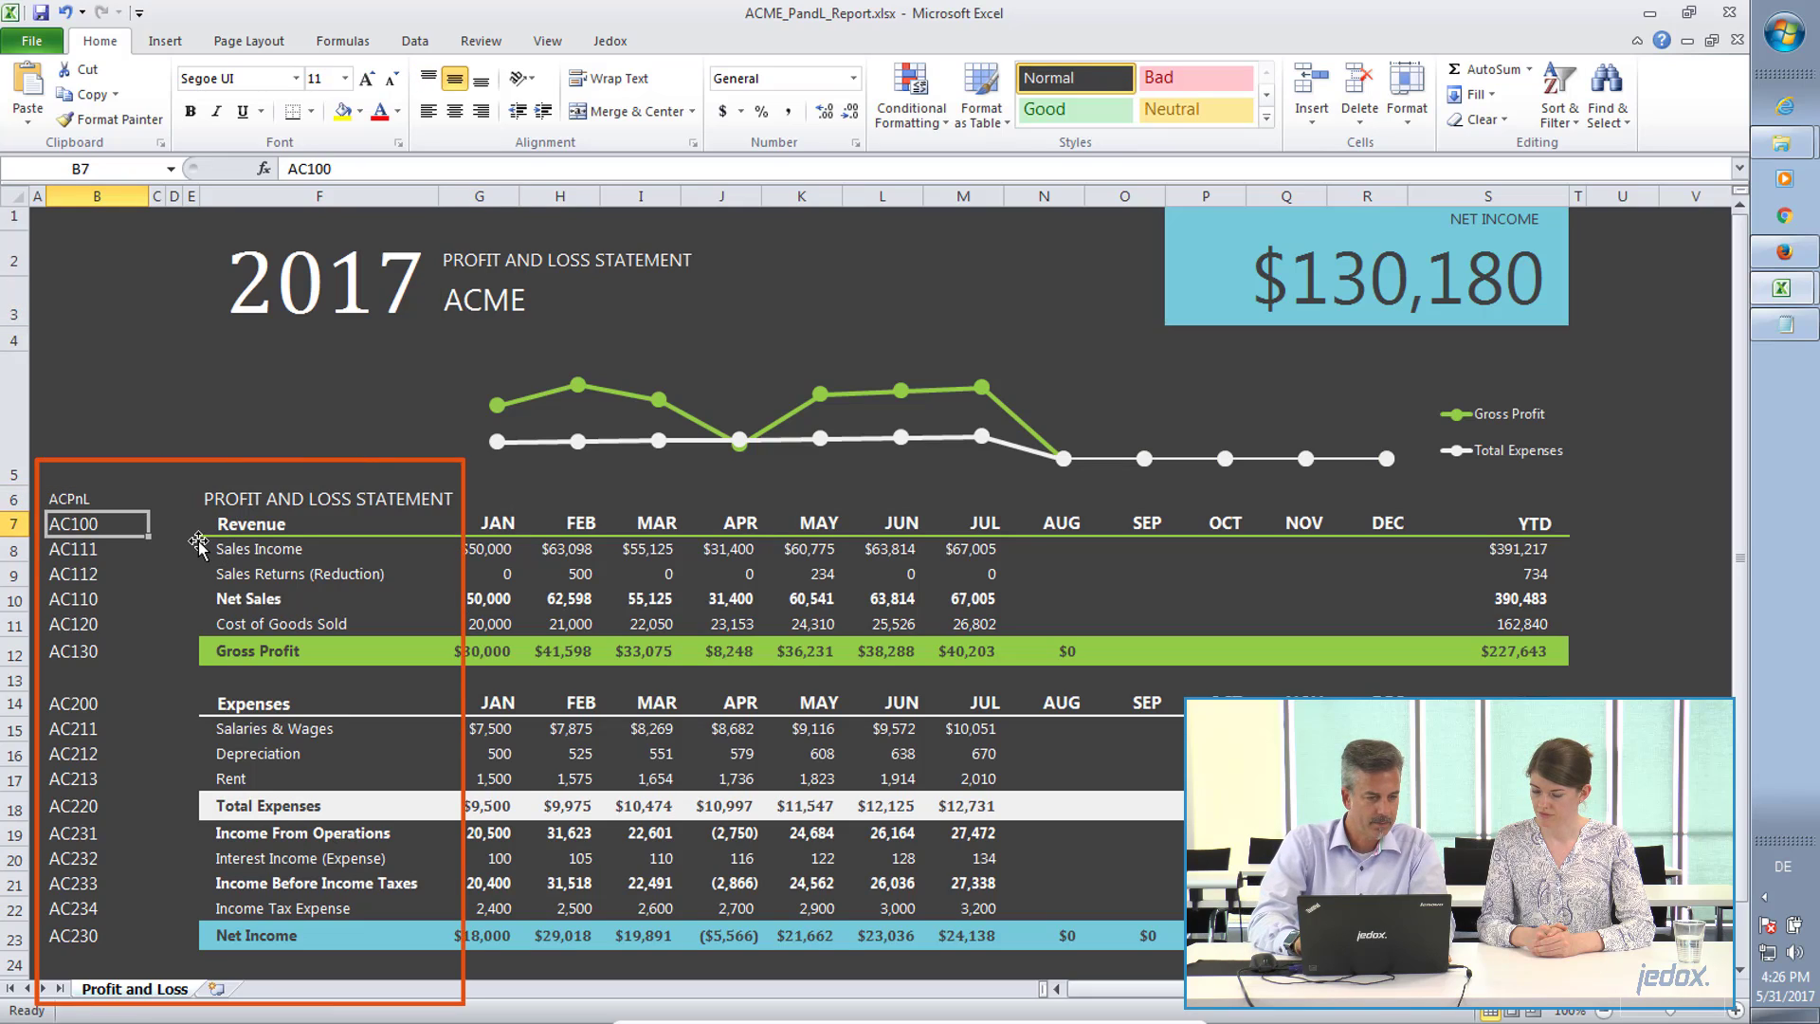
{"action": "key", "text": "Down"}
{"action": "key", "text": "Down"}
{"action": "key", "text": "Down"}
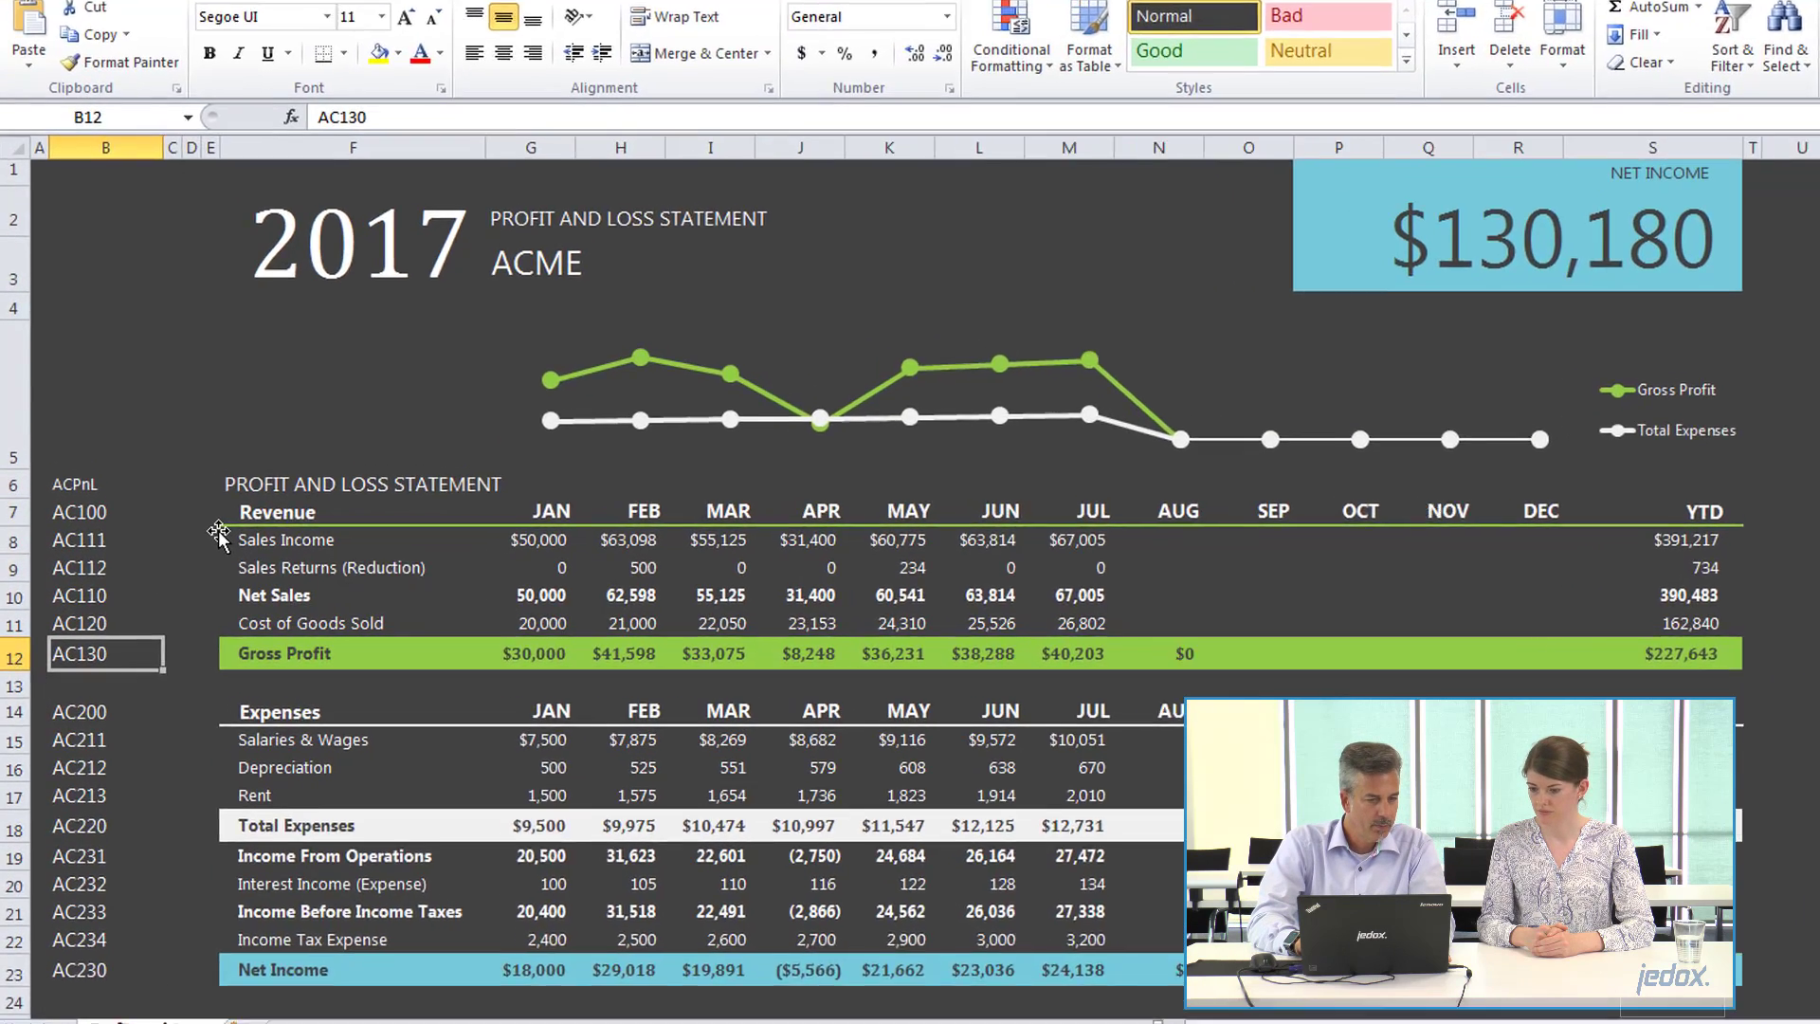
{"action": "key", "text": "Up"}
{"action": "key", "text": "Up"}
{"action": "key", "text": "Up"}
{"action": "key", "text": "Up"}
{"action": "key", "text": "Up"}
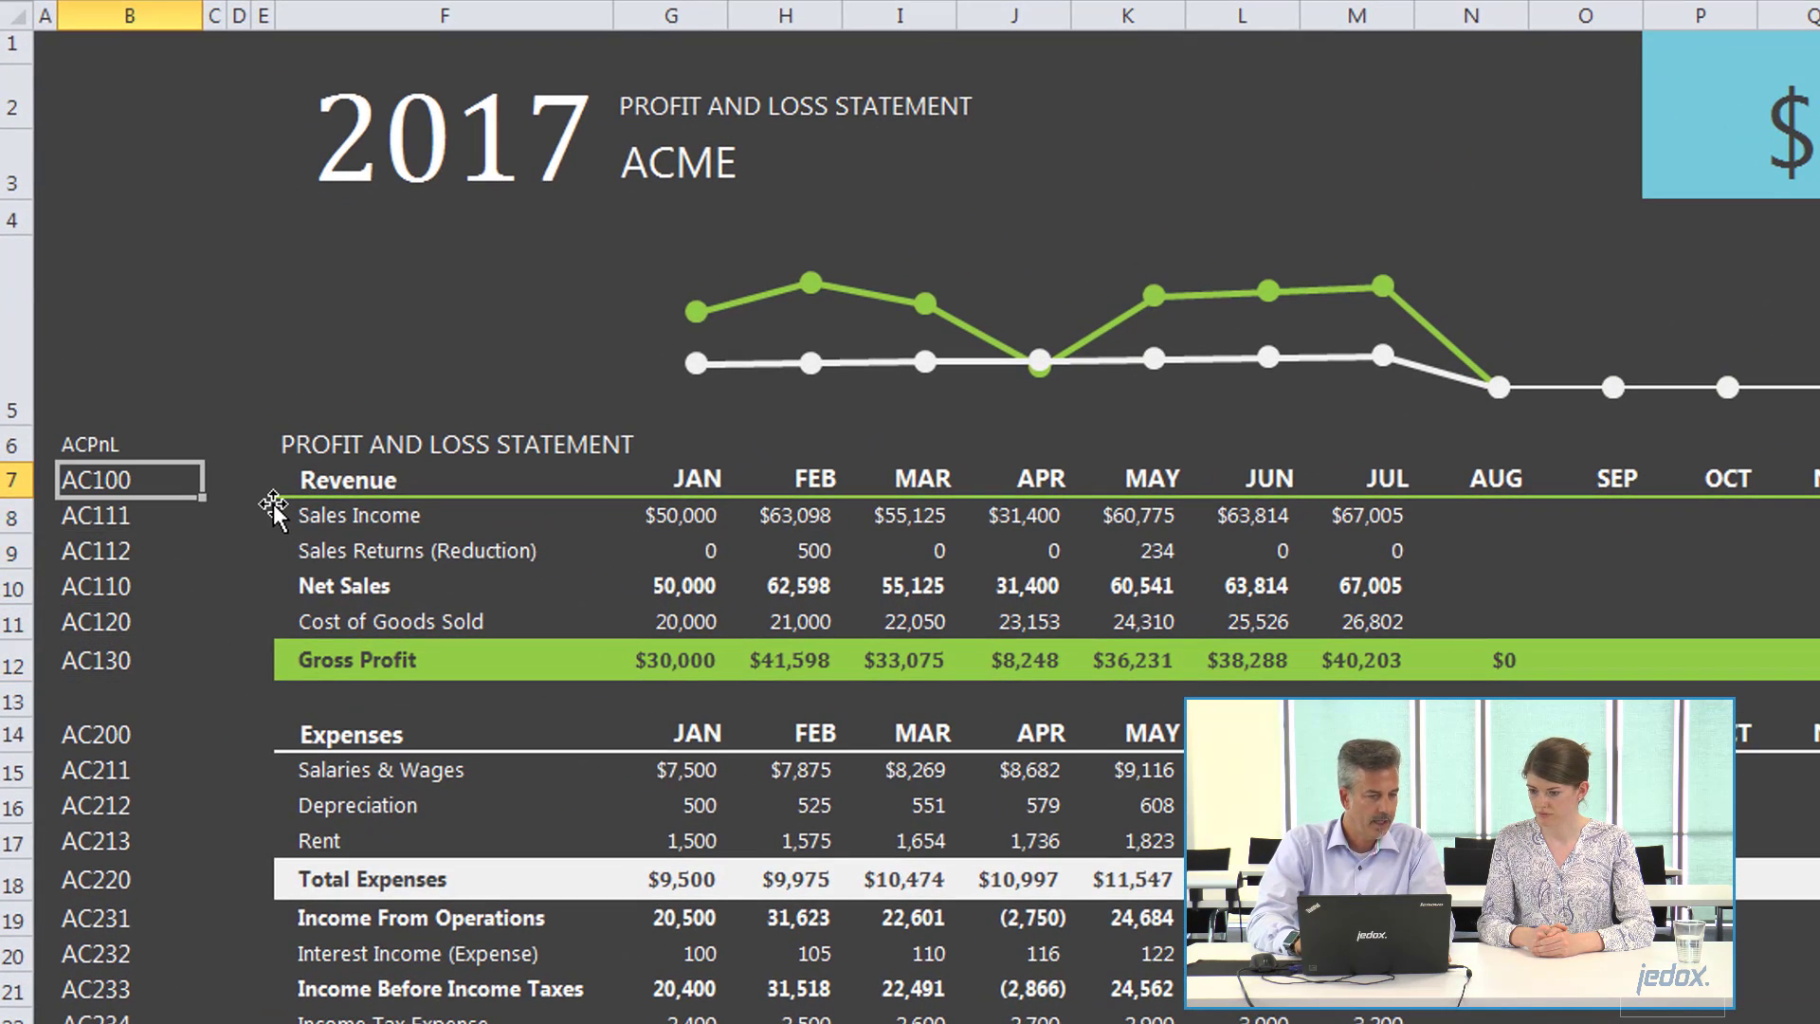
{"action": "key", "text": "Down"}
{"action": "key", "text": "Down"}
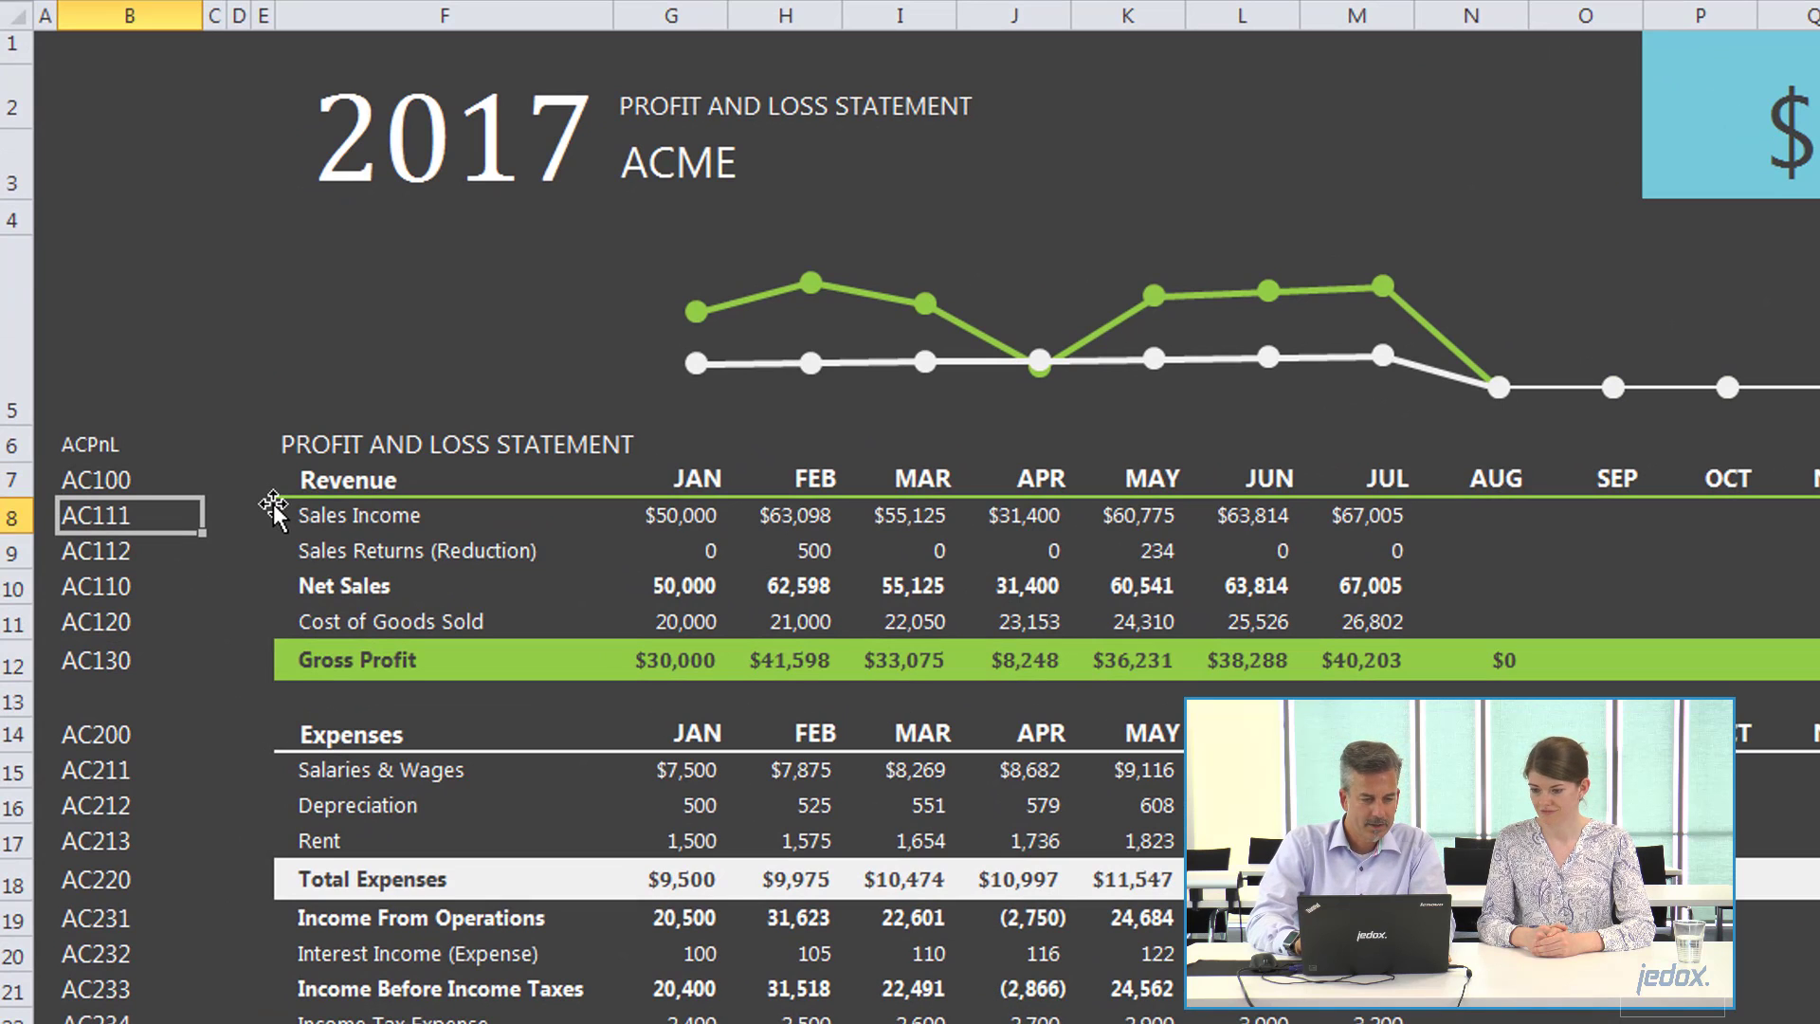
Inspect the formula behind January's Gross Profit in cell G12.
{"action": "left_click", "coordinate": [445, 485]}
{"action": "key", "text": "Right"}
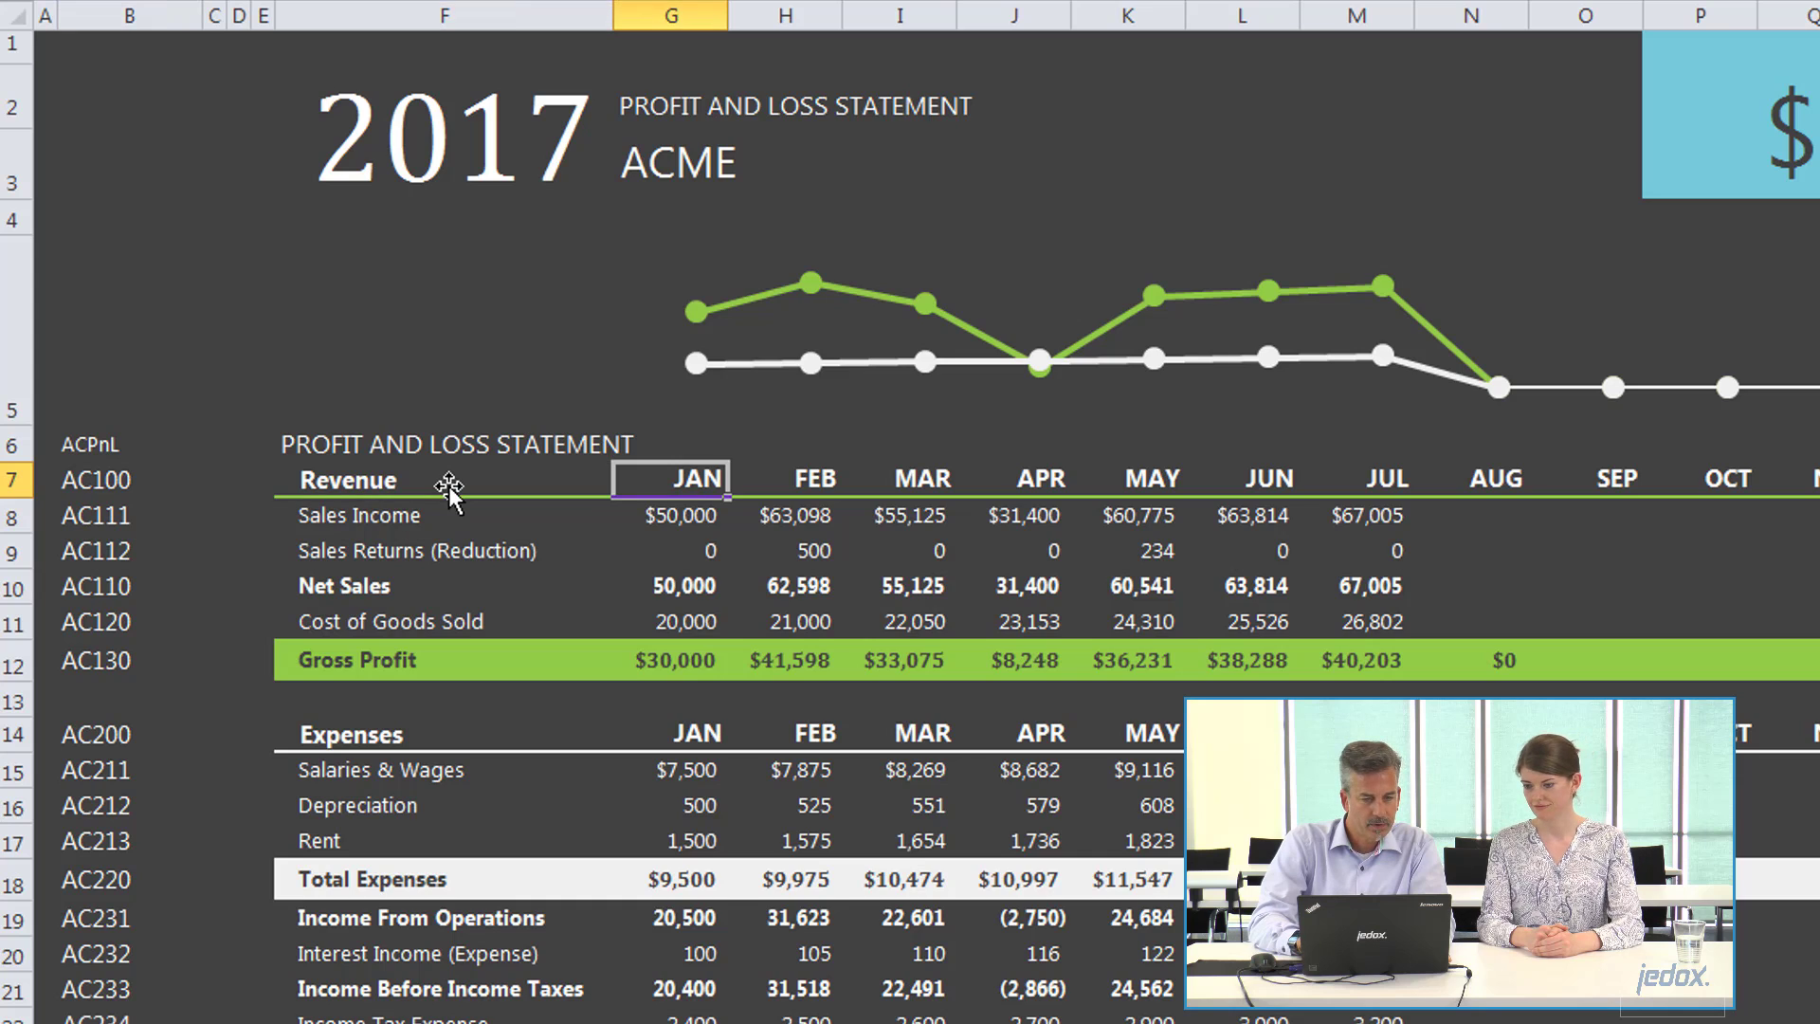
{"action": "key", "text": "Down"}
{"action": "key", "text": "Down"}
{"action": "key", "text": "Down"}
{"action": "key", "text": "Down"}
{"action": "key", "text": "Down"}
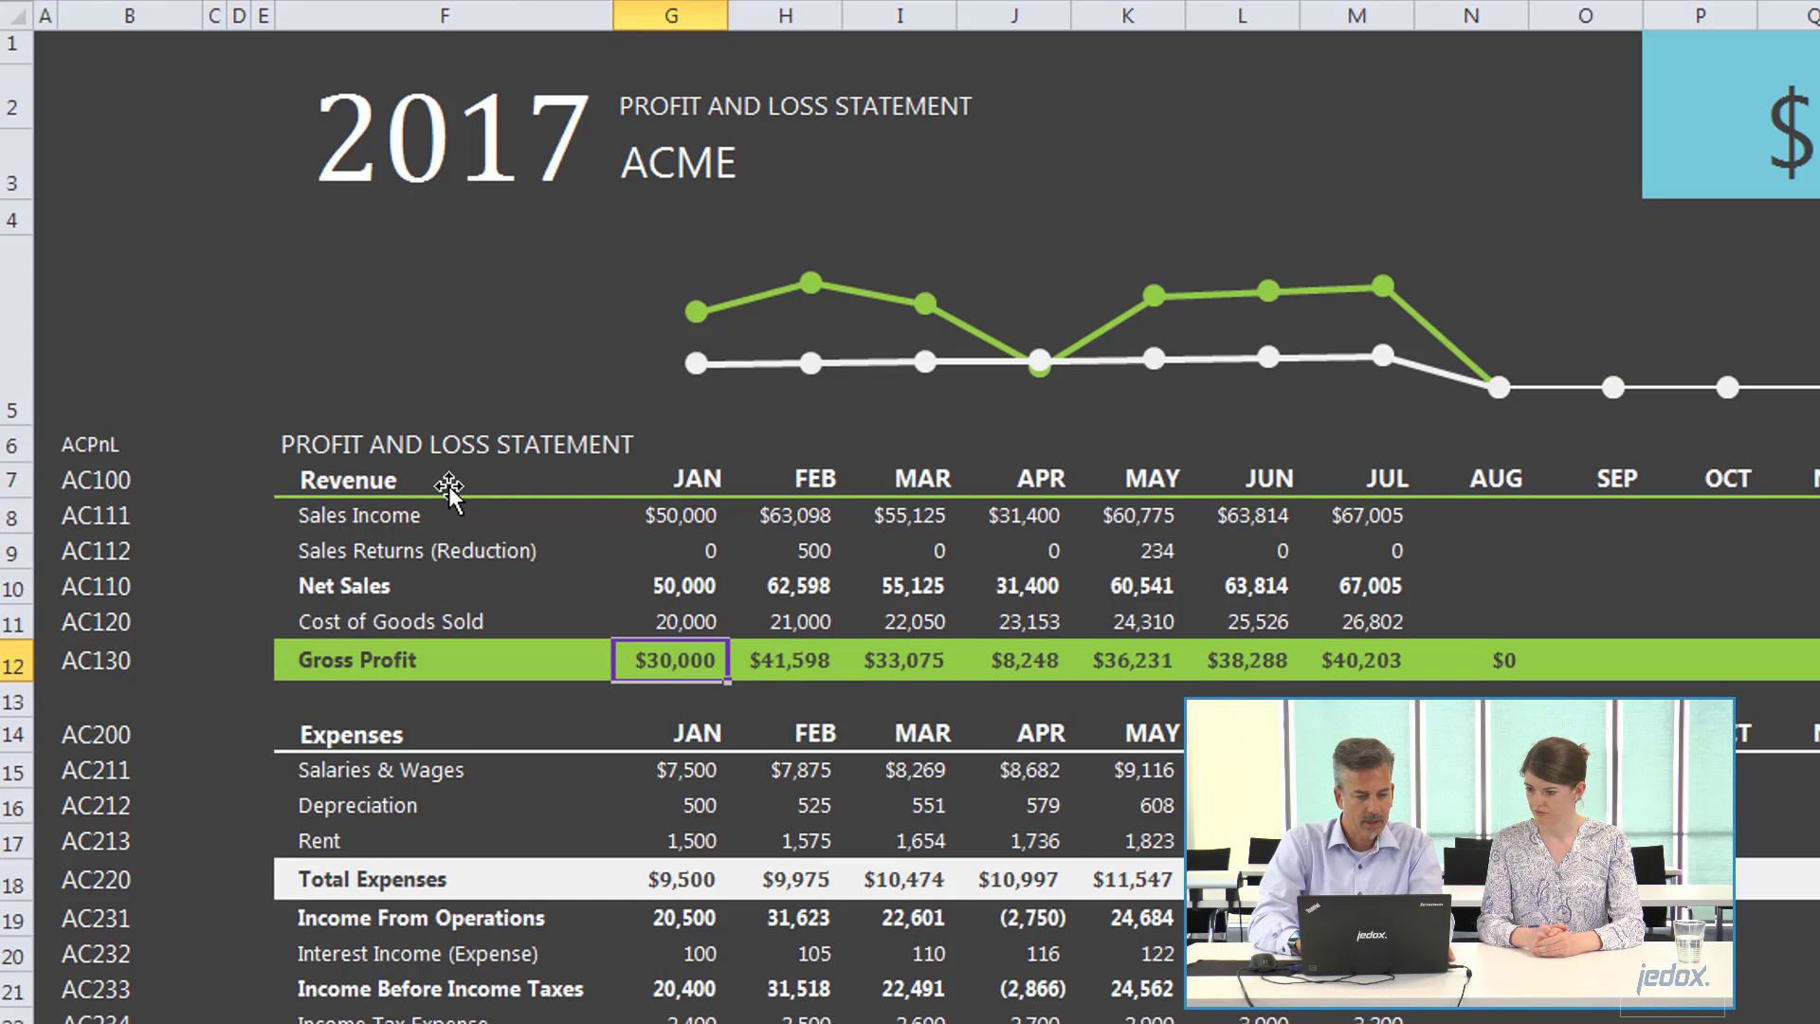
{"action": "key", "text": "F2"}
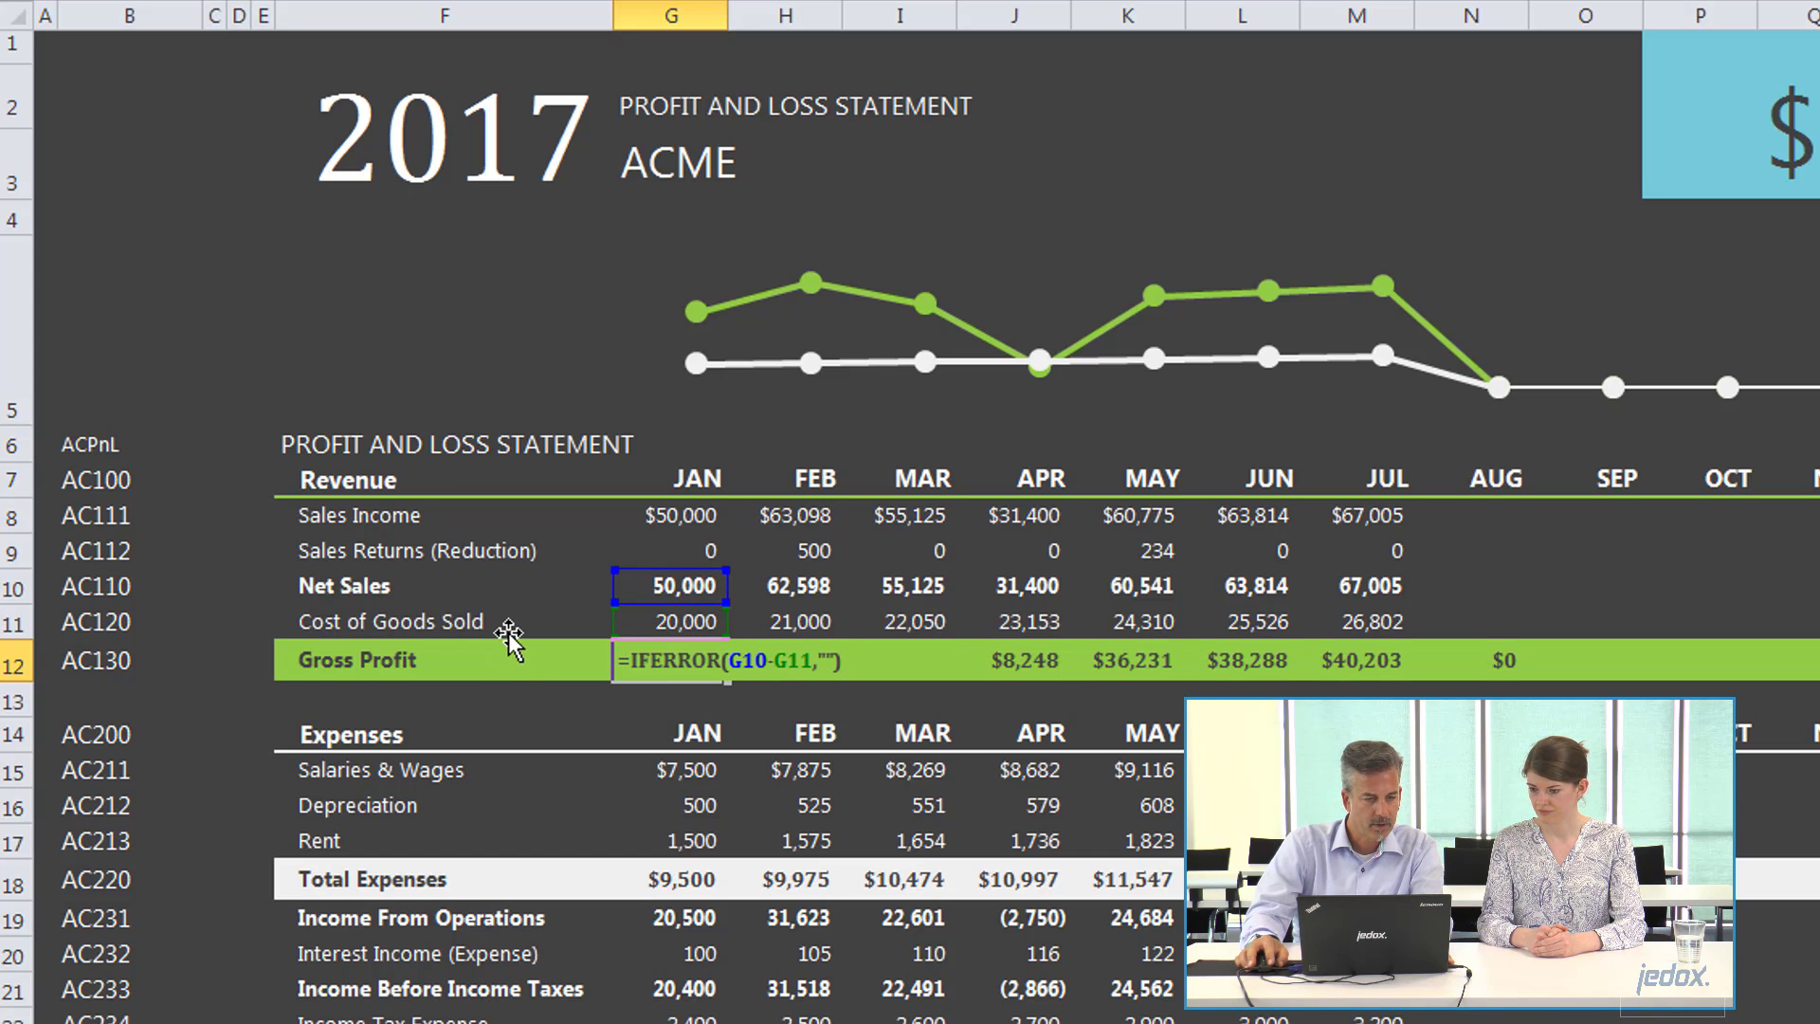
{"action": "key", "text": "ctrl+Return"}
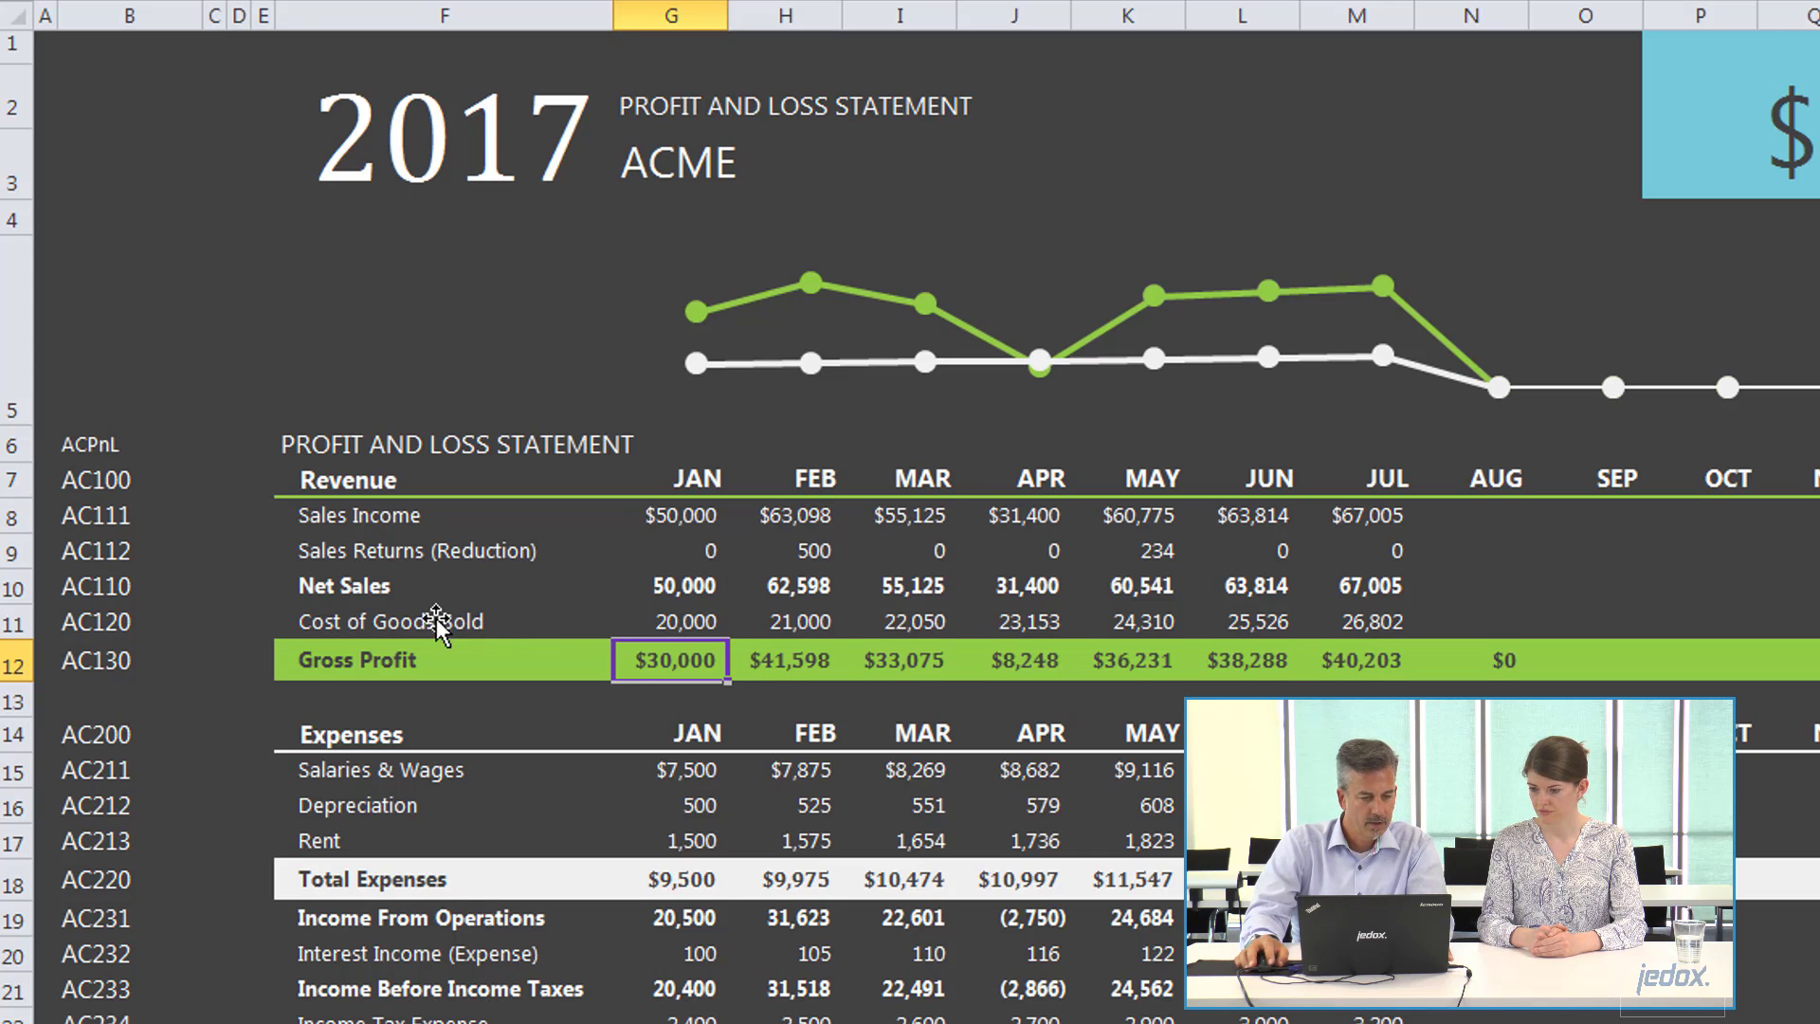
Examine the Expenses, Total Expenses, Net Income and Profit Margin Net rows of the profit and loss statement.
{"action": "left_click", "coordinate": [343, 729]}
{"action": "scroll", "coordinate": [458, 748], "scroll_direction": "down", "scroll_amount": 1}
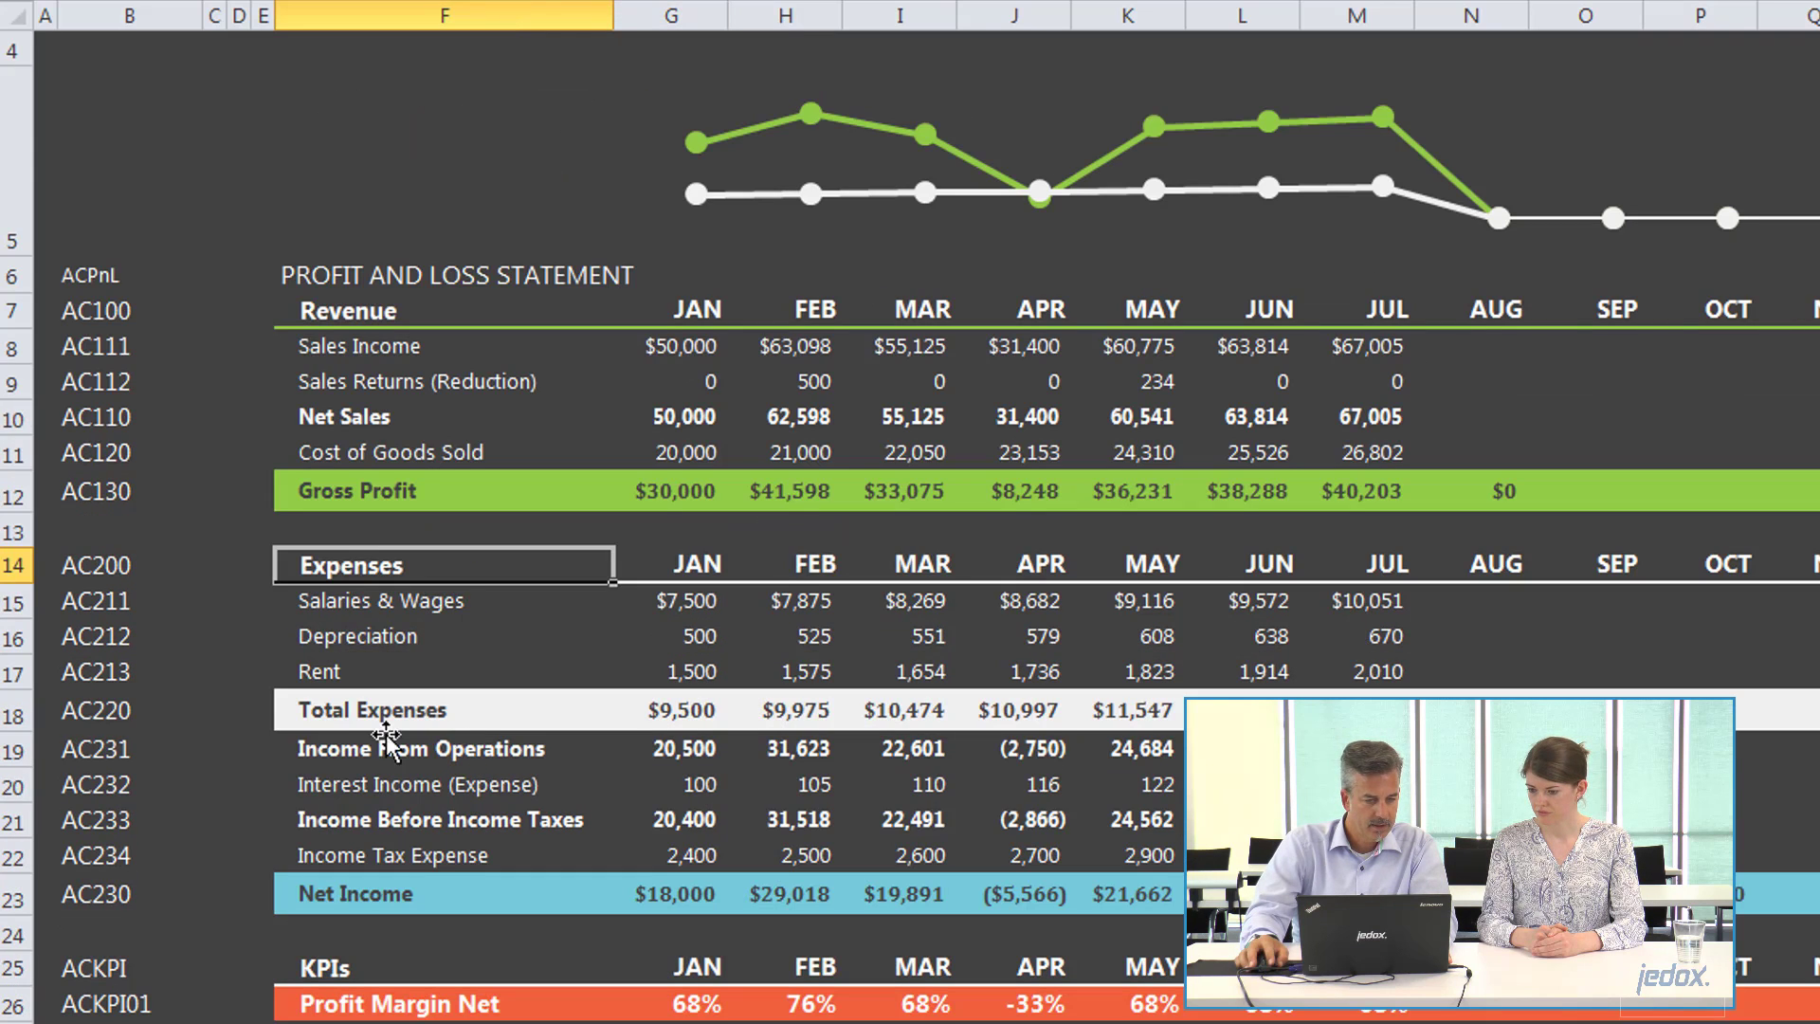
{"action": "left_click", "coordinate": [347, 727]}
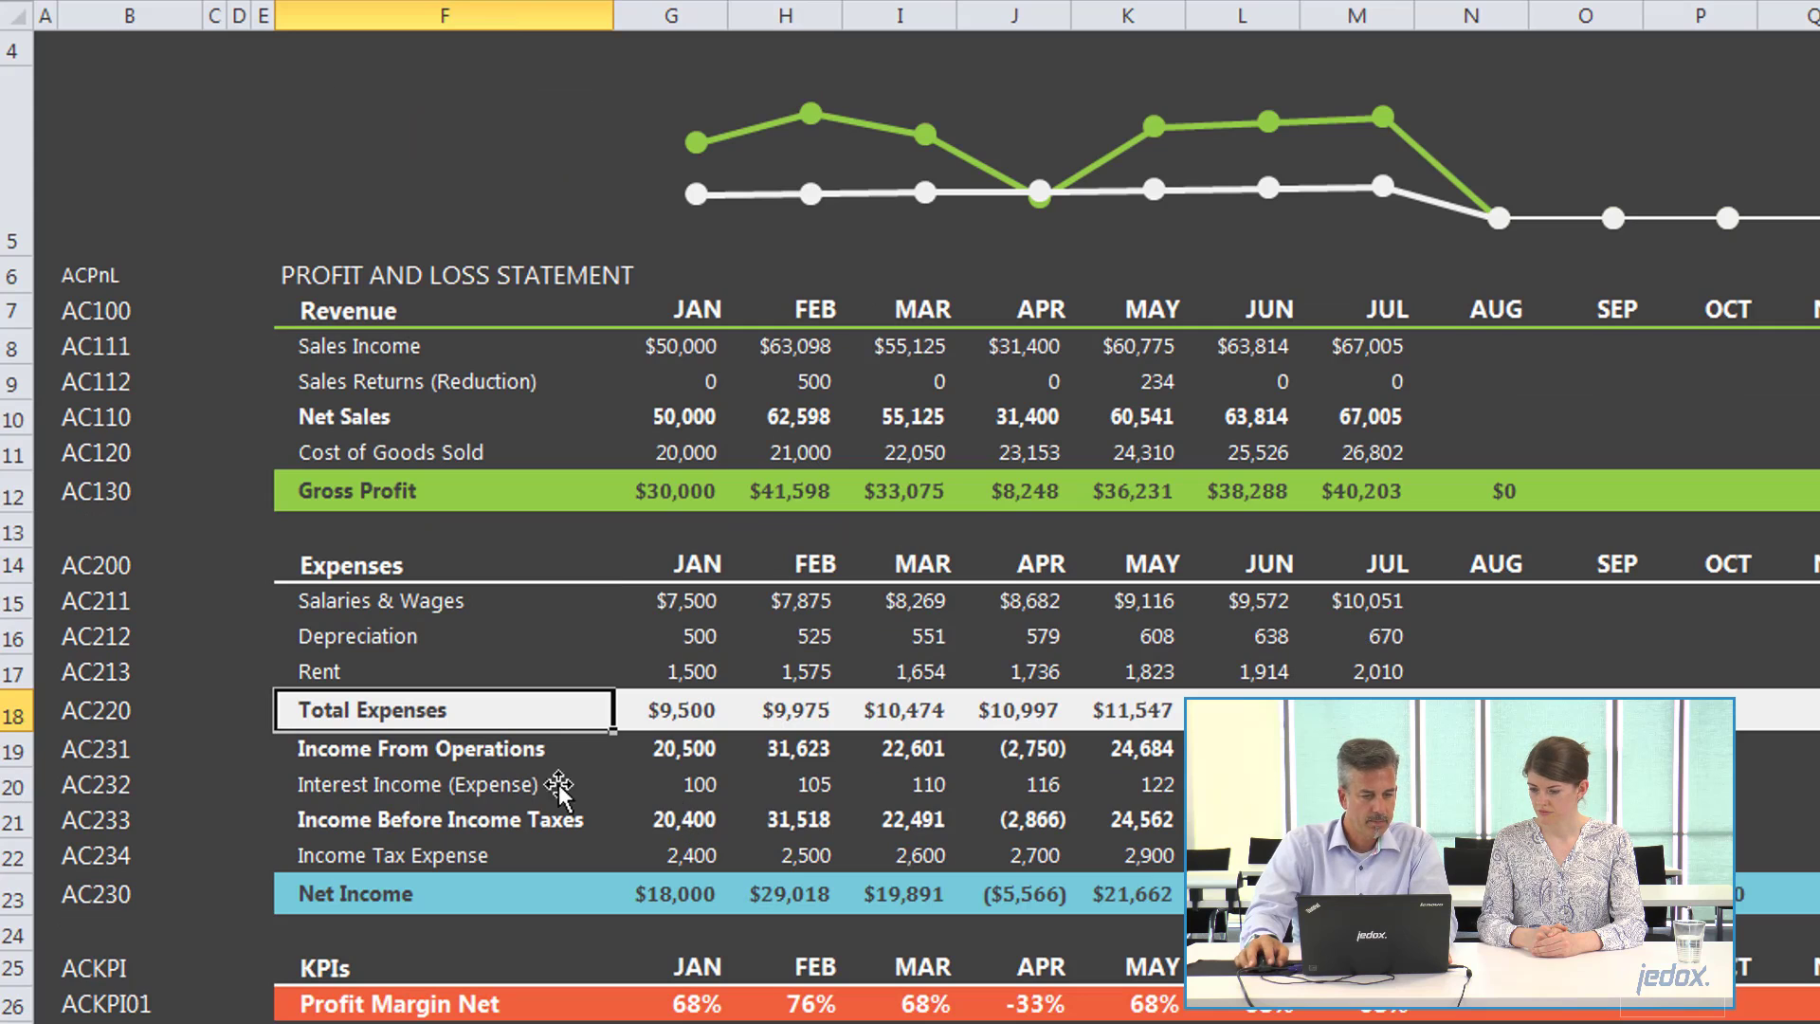
{"action": "left_click", "coordinate": [695, 903]}
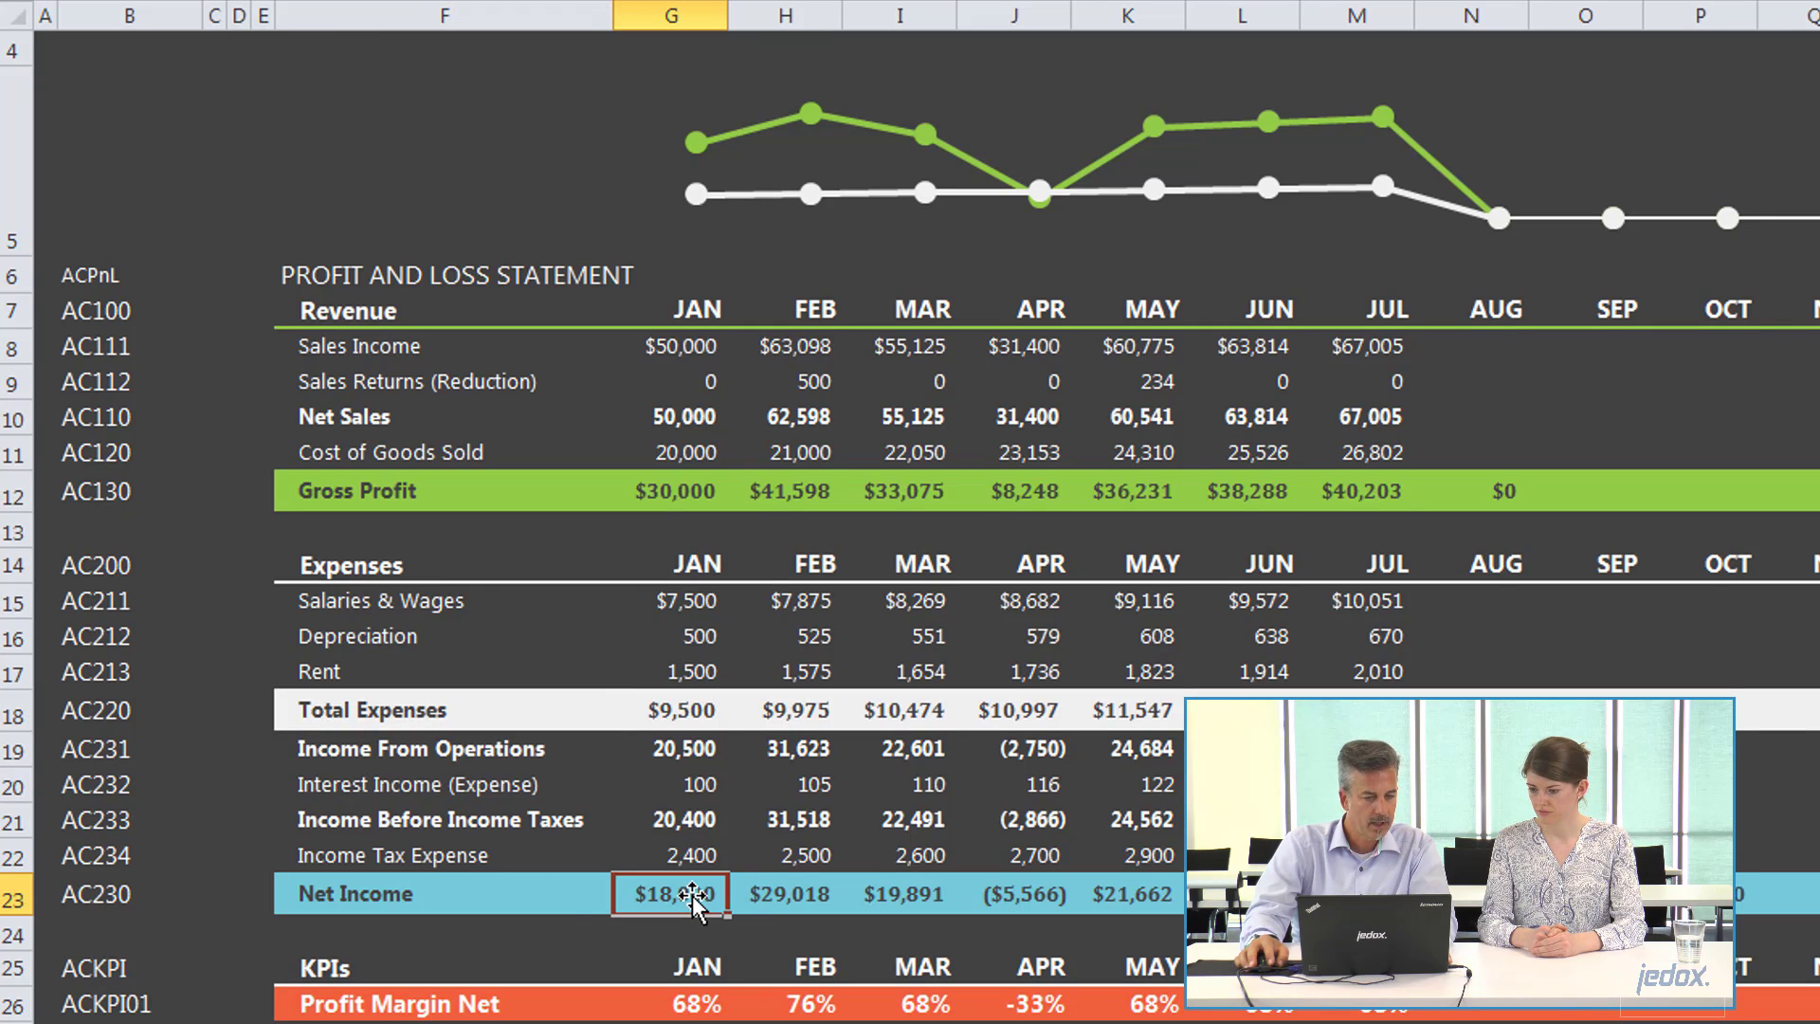
{"action": "left_click", "coordinate": [684, 1007]}
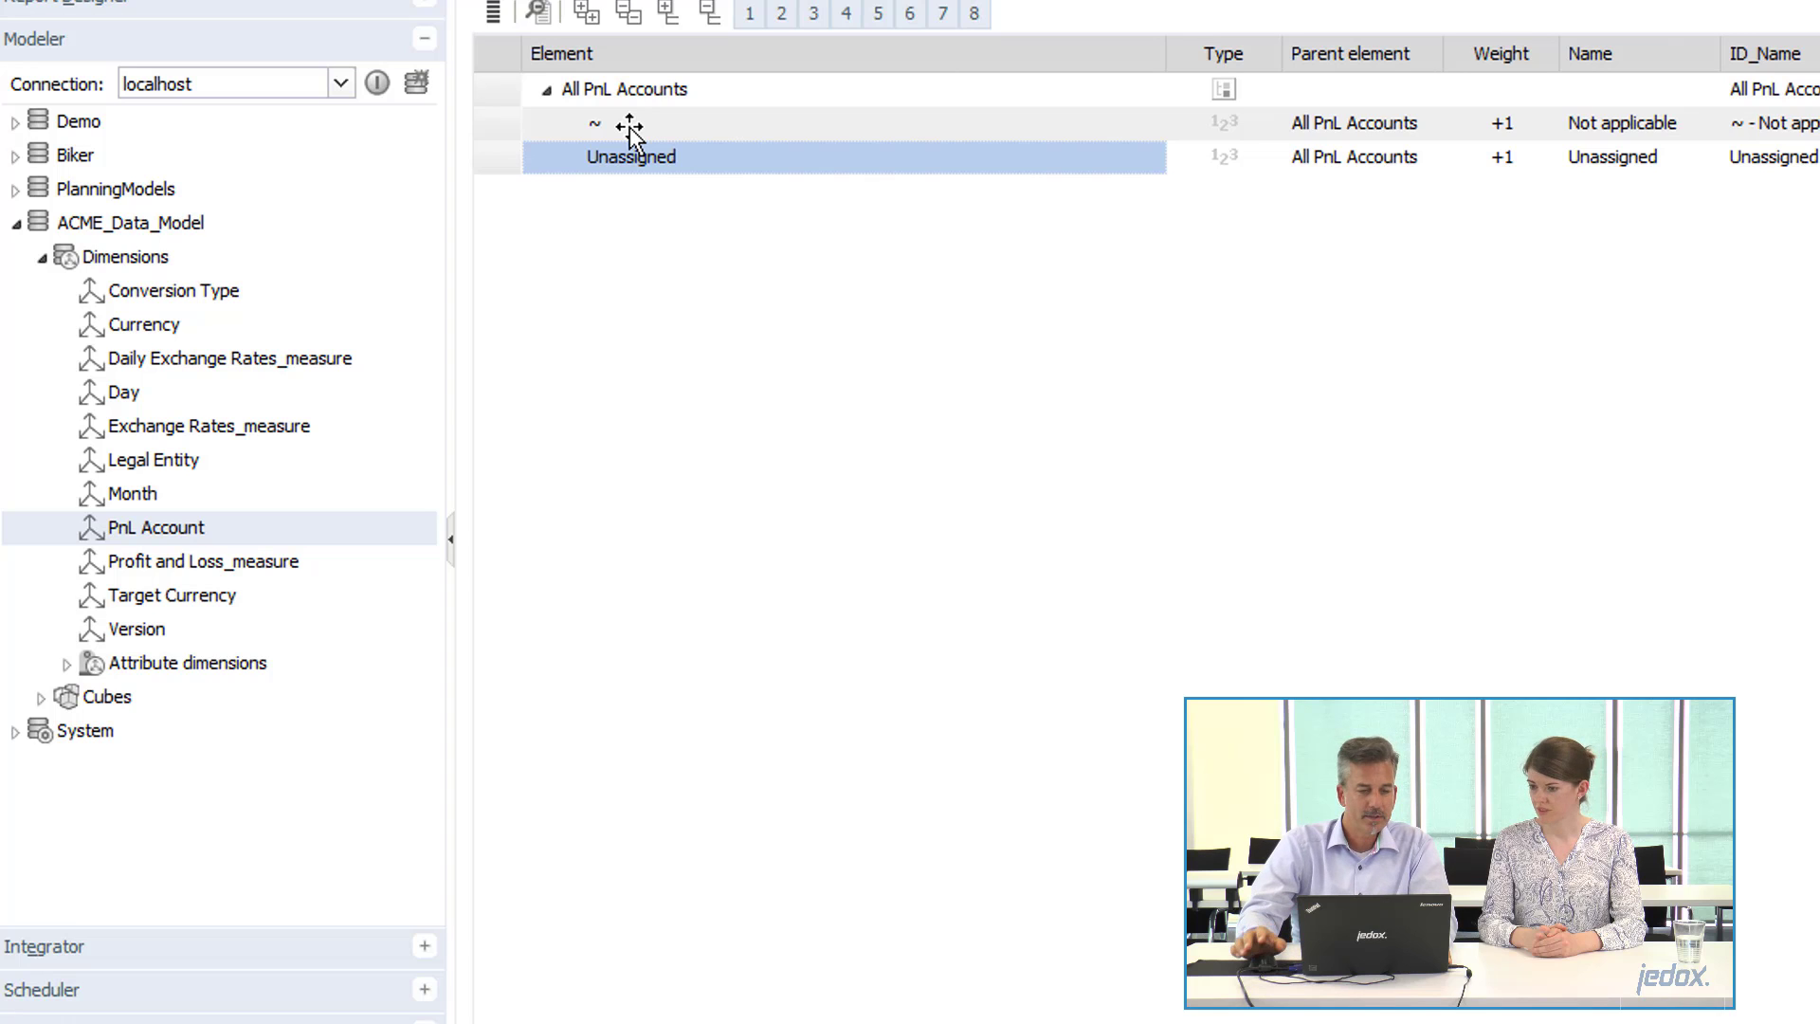
Switch to the ACME_Model_Setup.xlsx workbook and open its PnL Account sheet.
{"action": "key", "text": "alt+Tab"}
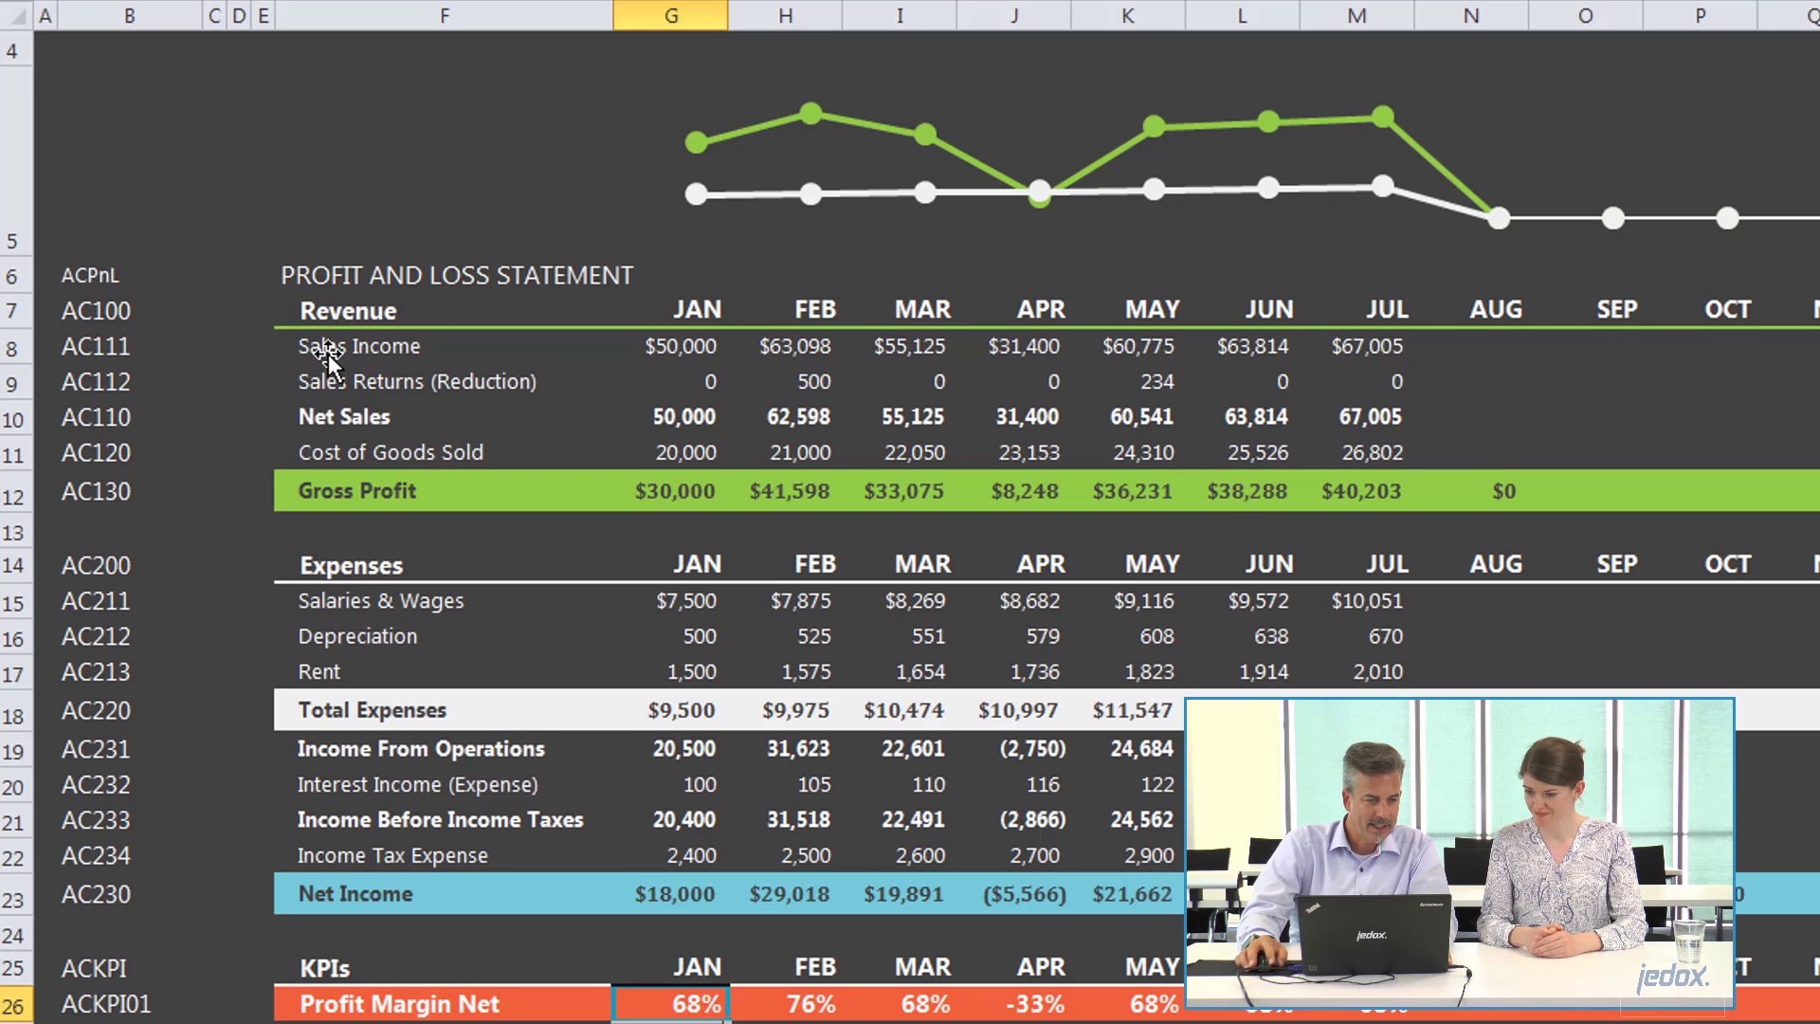
{"action": "key", "text": "alt+Tab"}
{"action": "key", "text": "alt+Tab"}
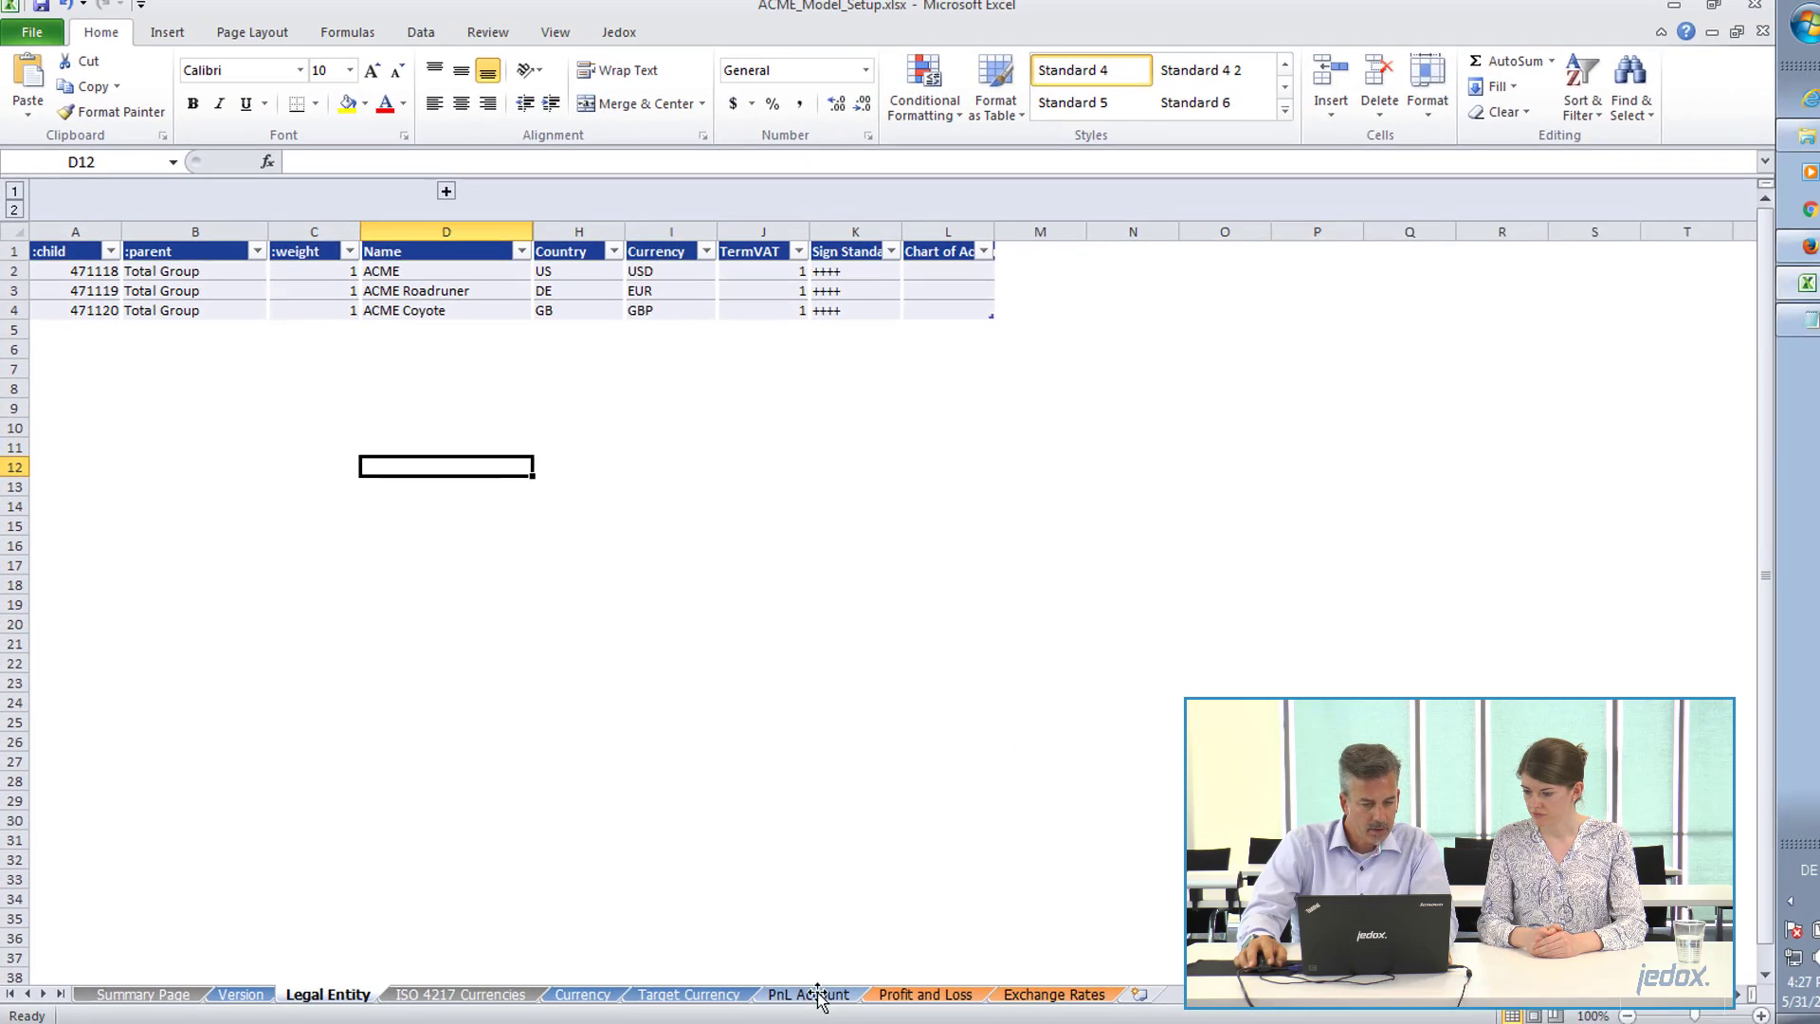
{"action": "left_click", "coordinate": [813, 995]}
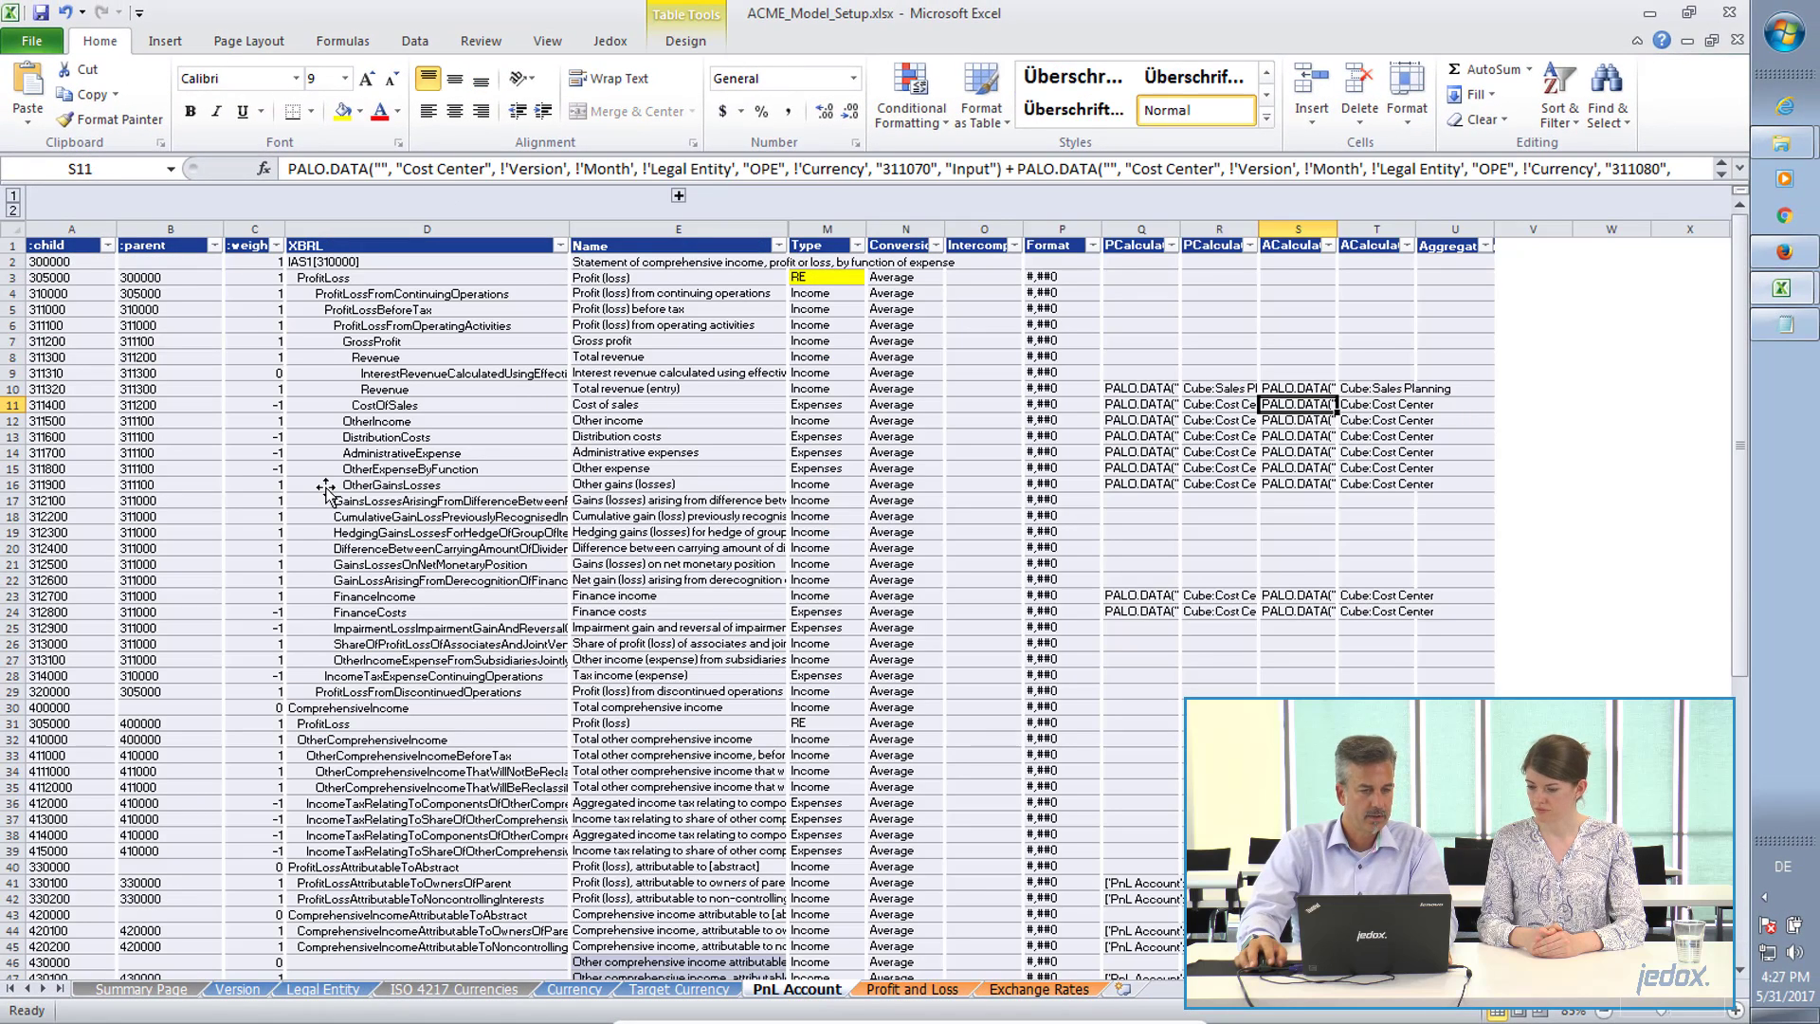
Review the child and parent account assignments in the first rows of the PnL Account table.
{"action": "left_click", "coordinate": [78, 309]}
{"action": "scroll", "coordinate": [78, 308], "scroll_direction": "up", "scroll_amount": 1}
{"action": "scroll", "coordinate": [79, 308], "scroll_direction": "up", "scroll_amount": 3}
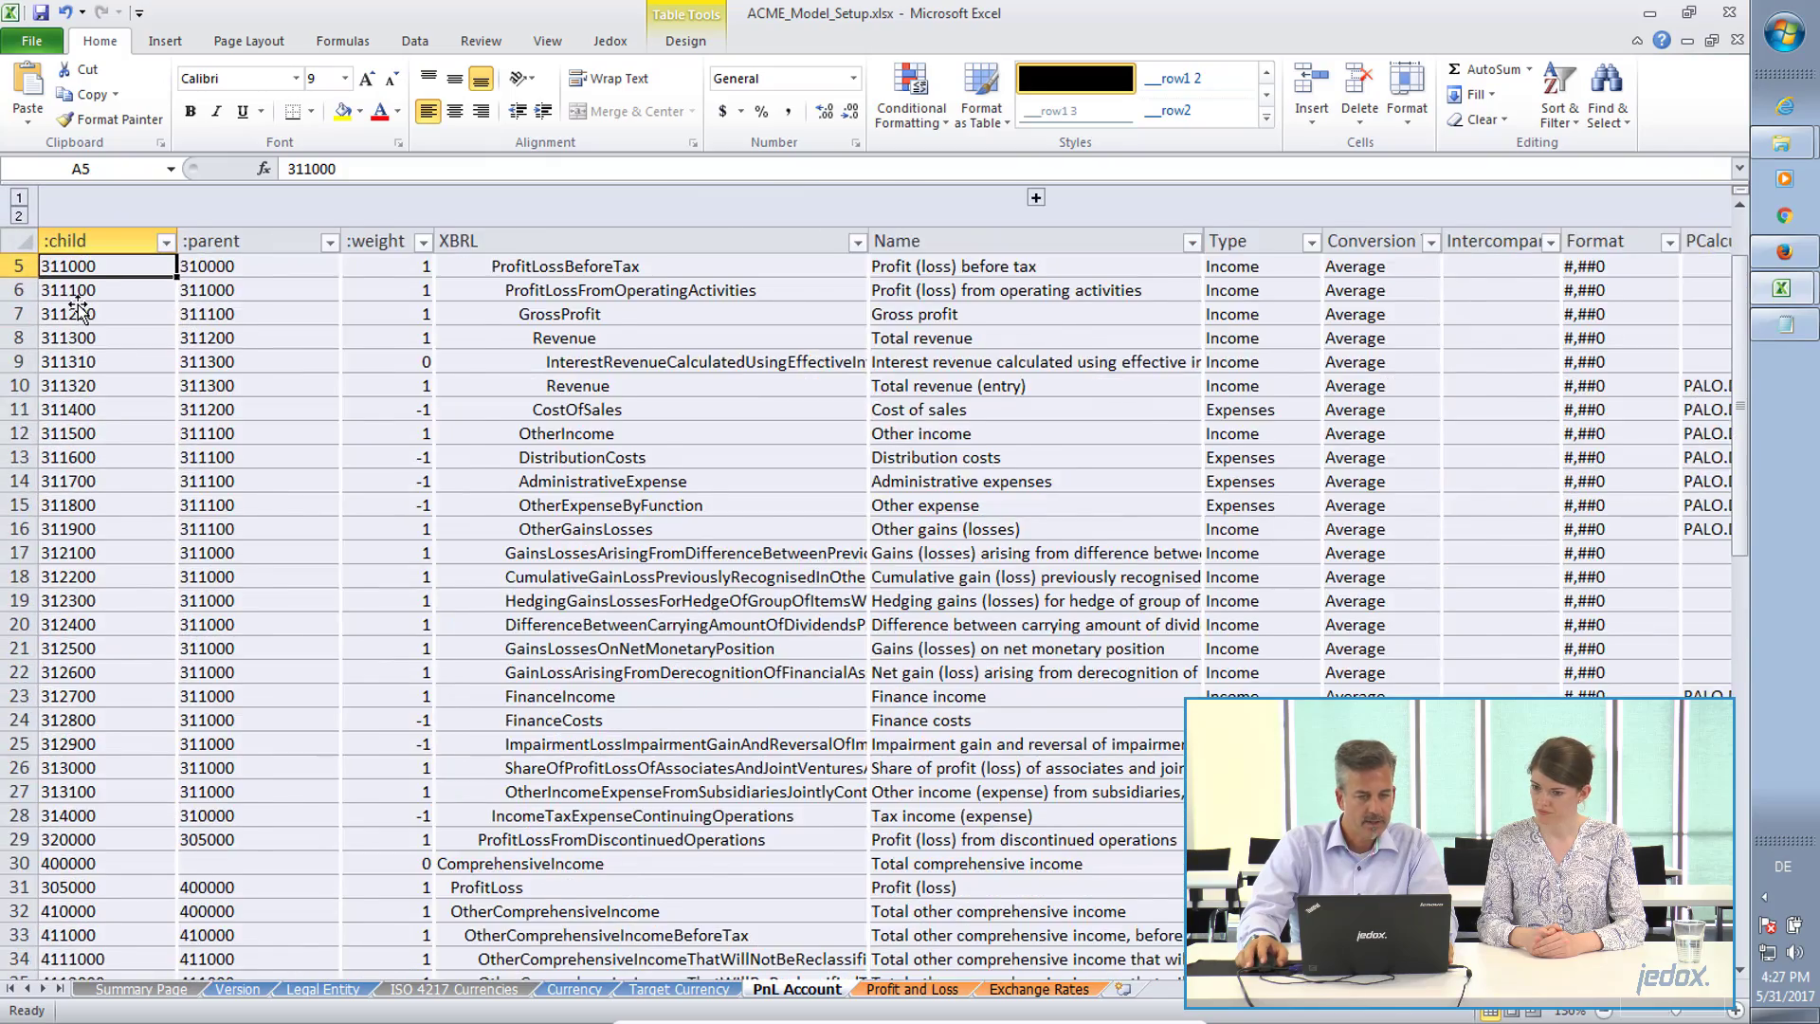
{"action": "scroll", "coordinate": [118, 366], "scroll_direction": "up", "scroll_amount": 1}
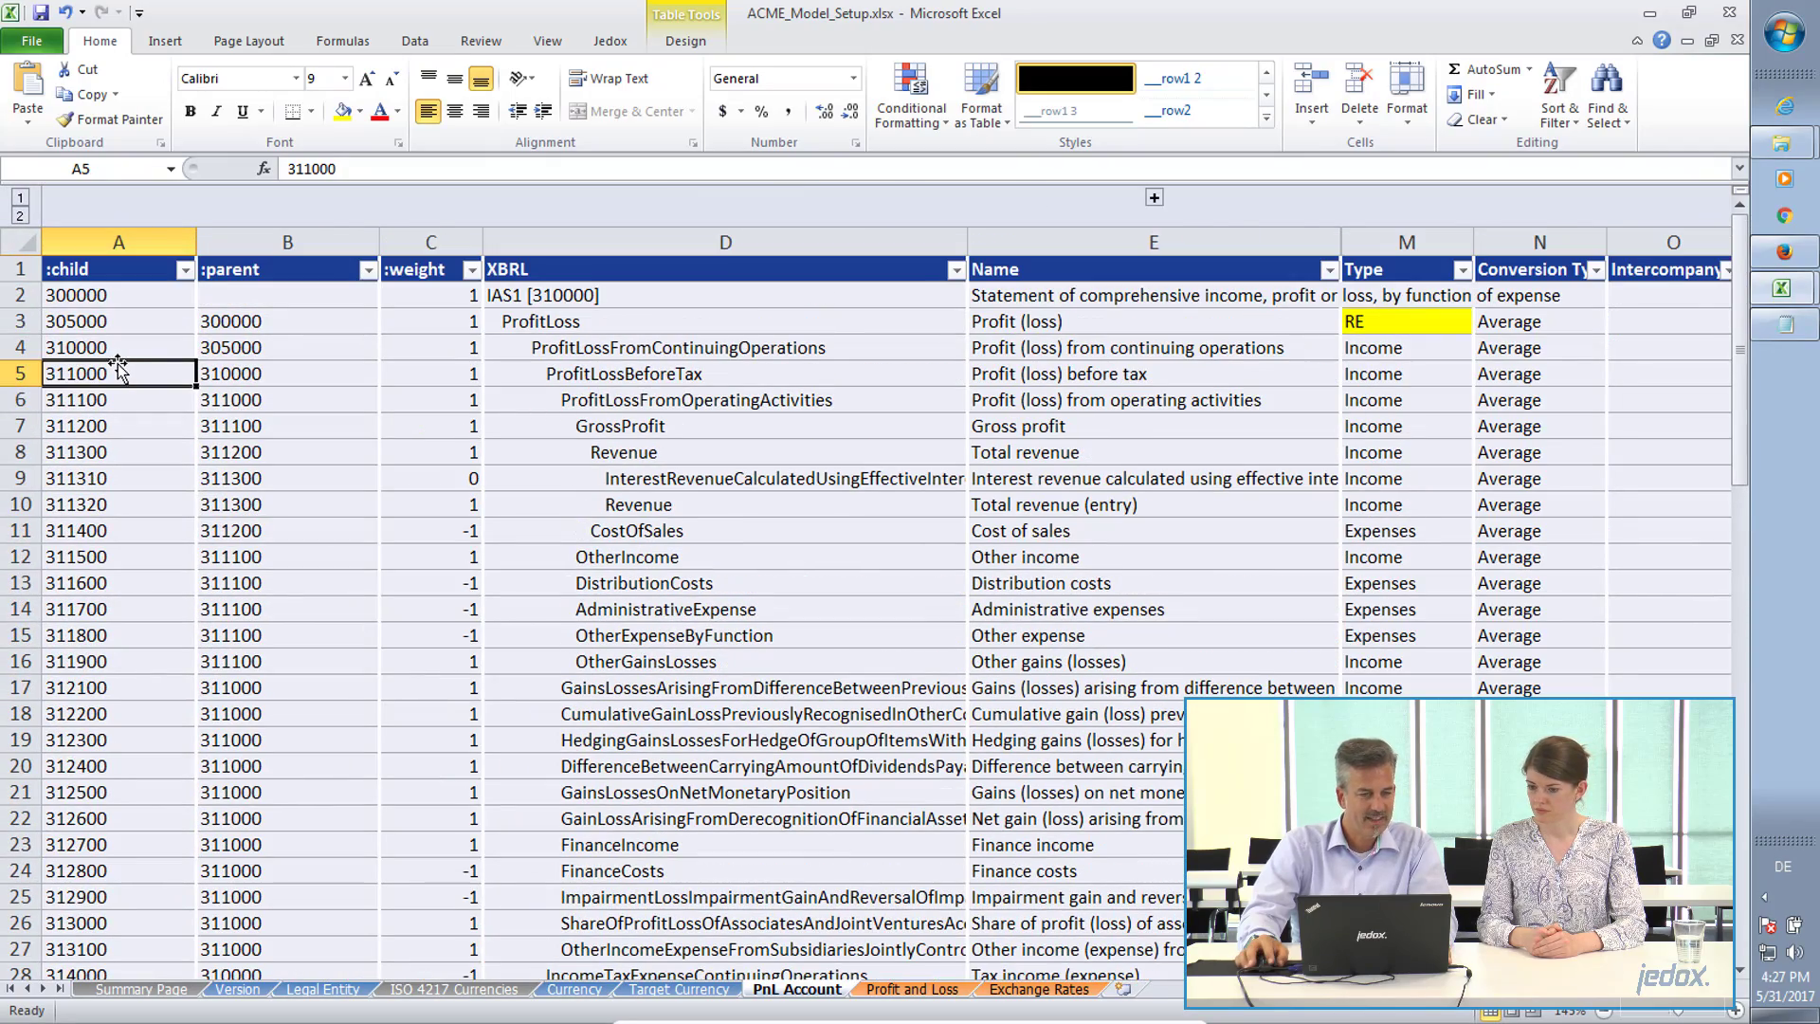
{"action": "left_click", "coordinate": [117, 362]}
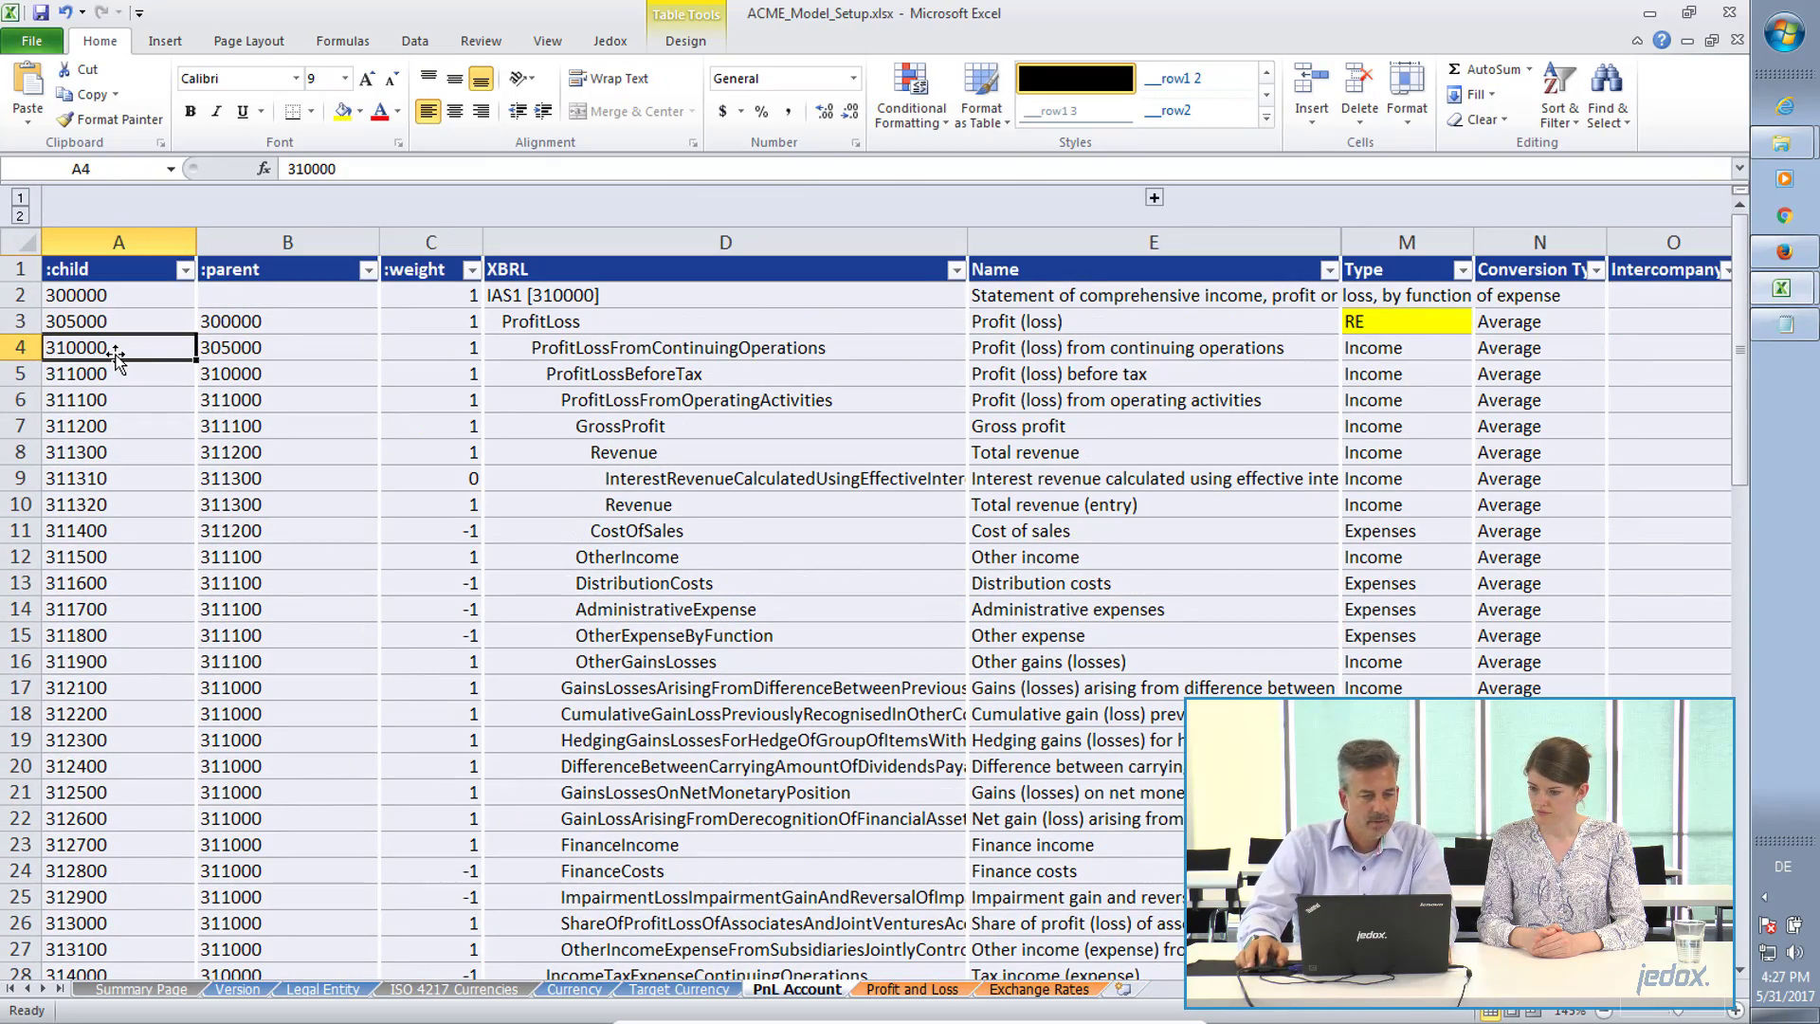
{"action": "scroll", "coordinate": [117, 358], "scroll_direction": "down", "scroll_amount": 1}
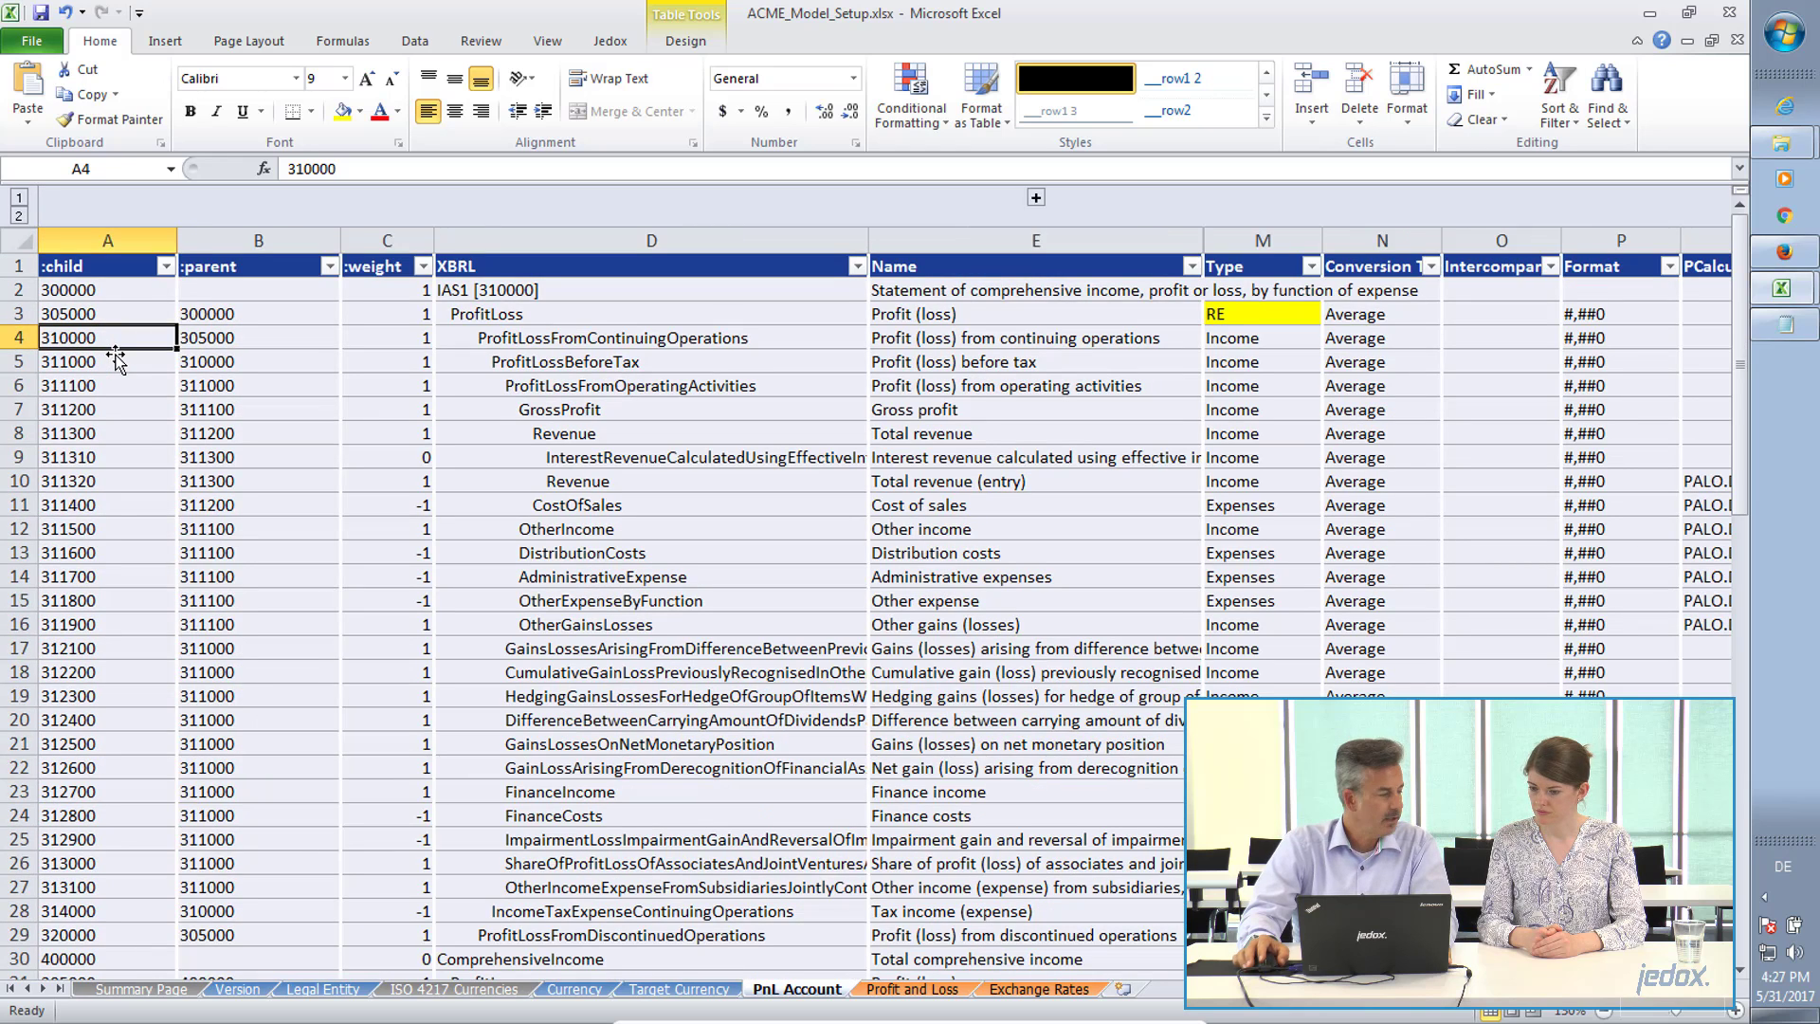
{"action": "left_click", "coordinate": [272, 389]}
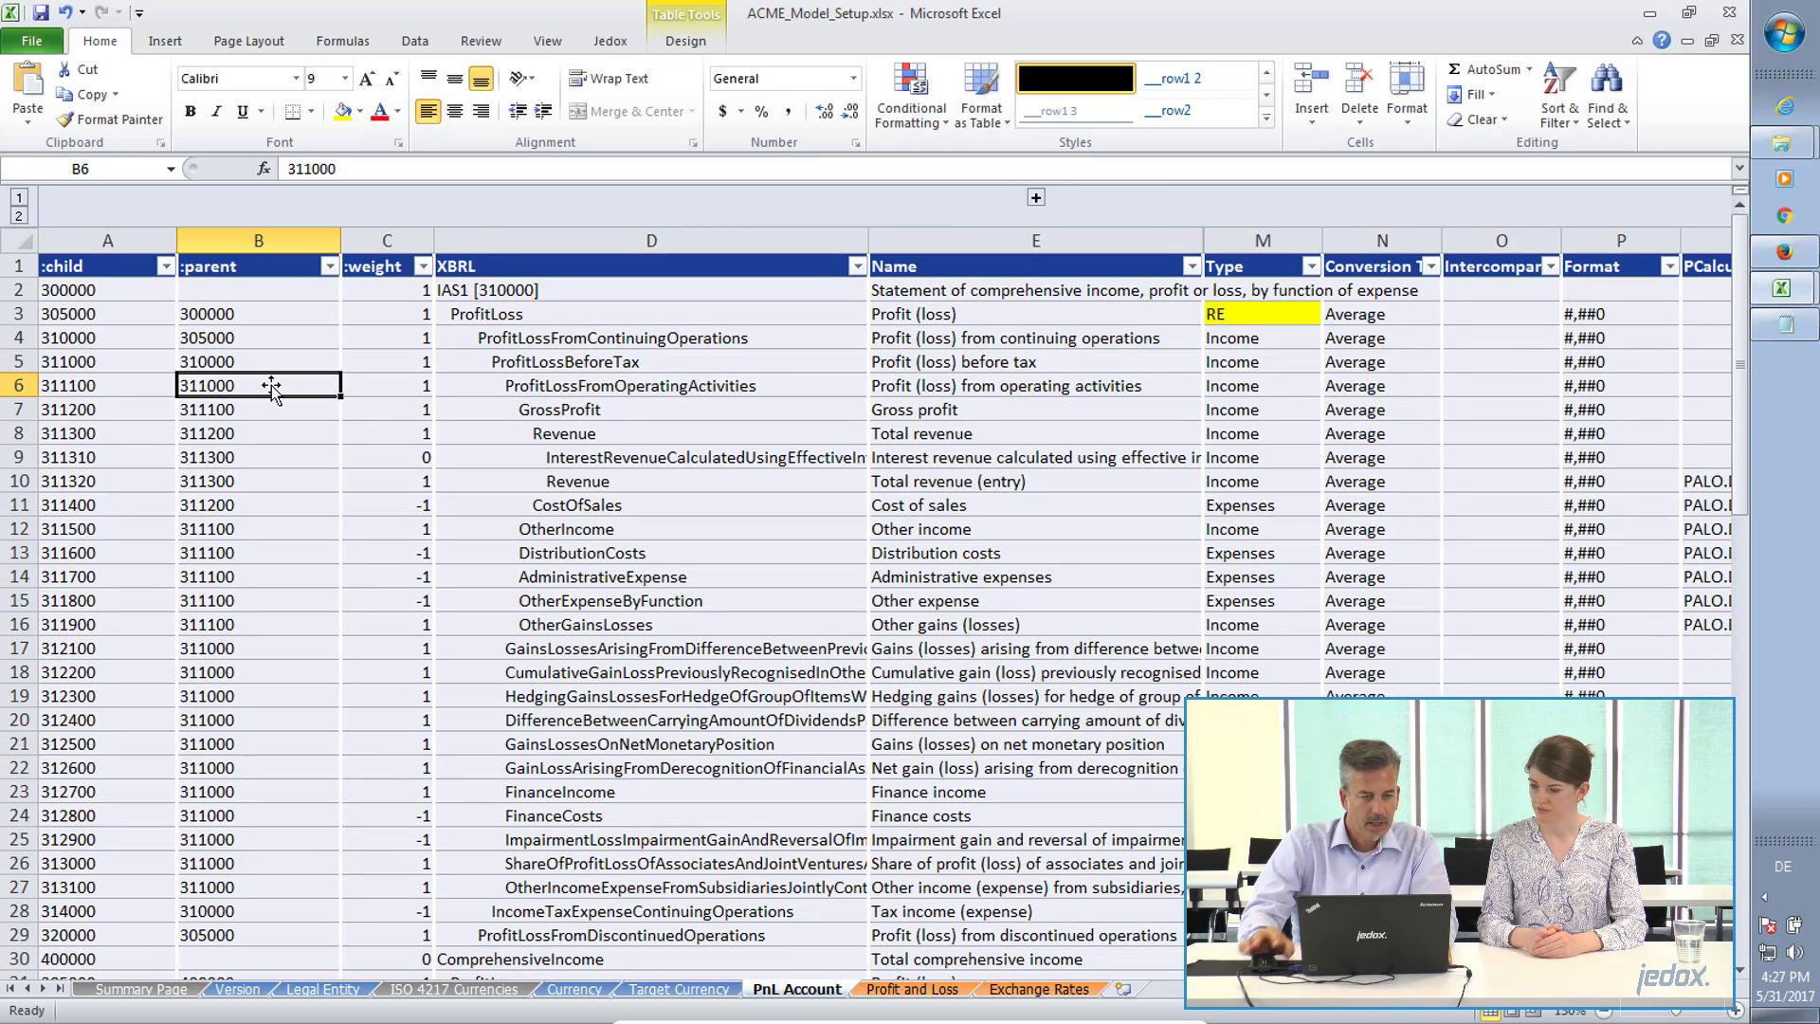
{"action": "key", "text": "Up"}
{"action": "key", "text": "Up"}
{"action": "key", "text": "Up"}
{"action": "key", "text": "Up"}
{"action": "key", "text": "Down"}
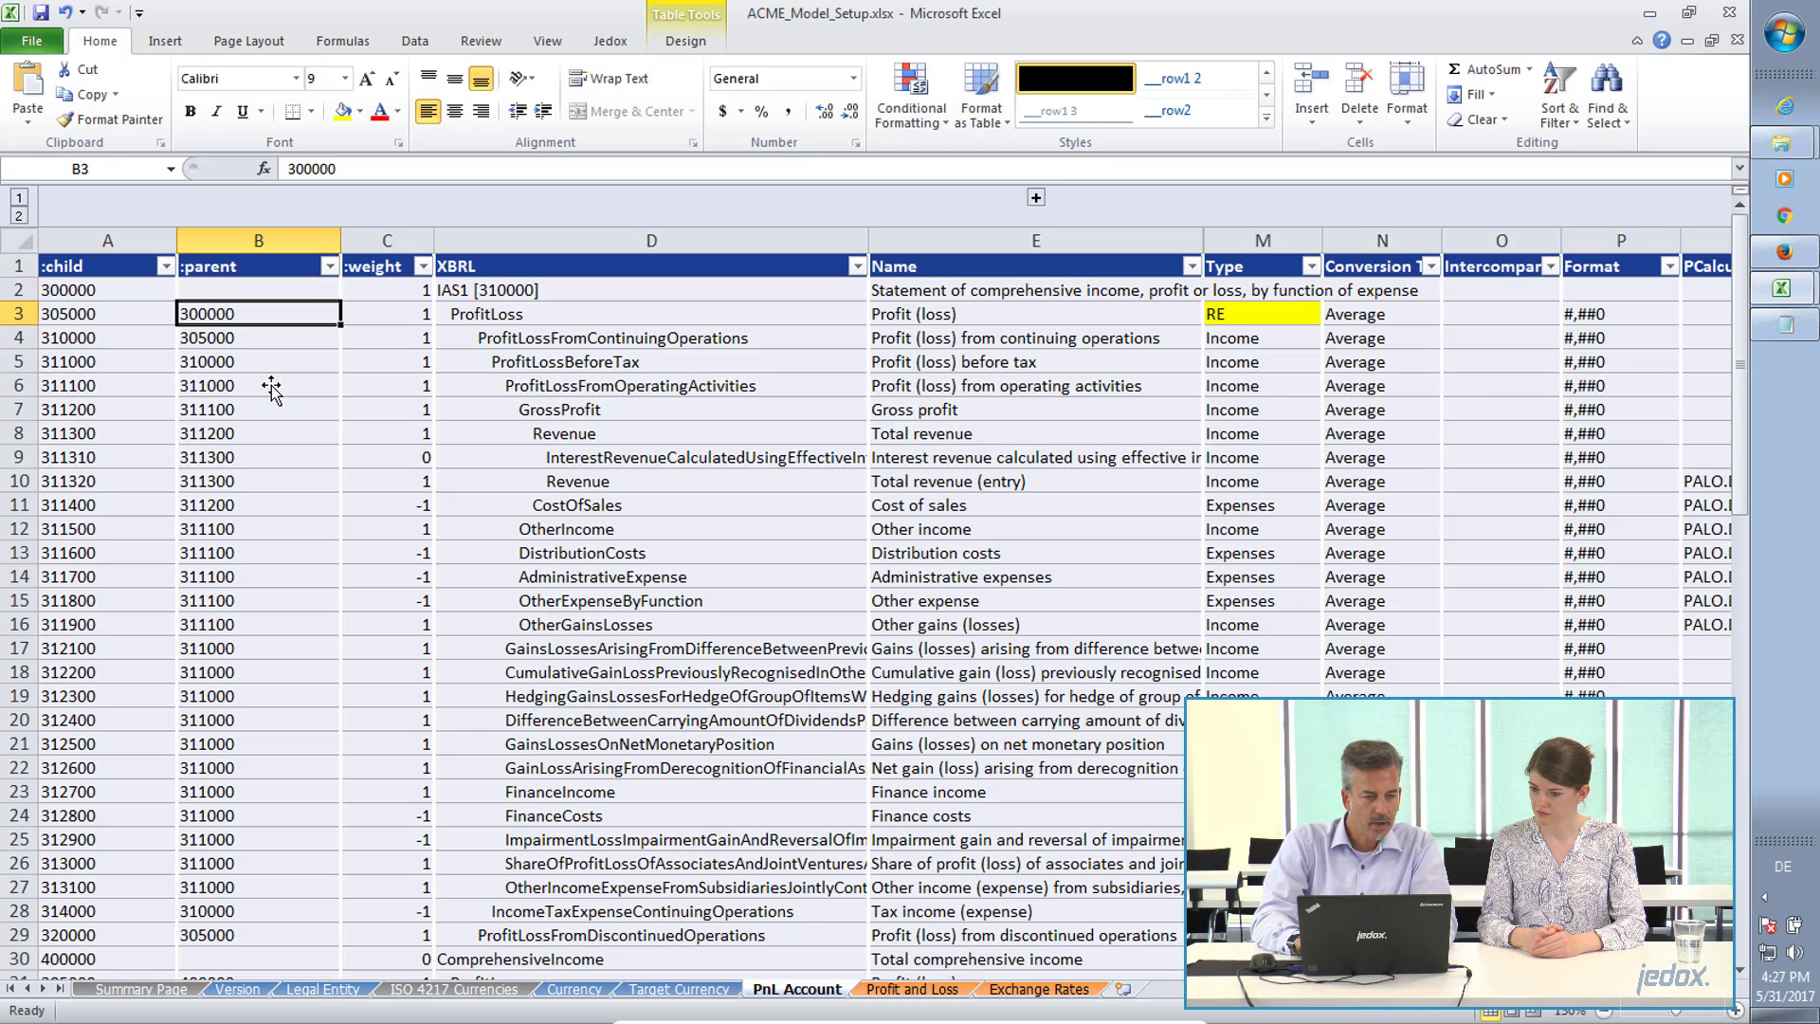
{"action": "key", "text": "Up"}
{"action": "key", "text": "Left"}
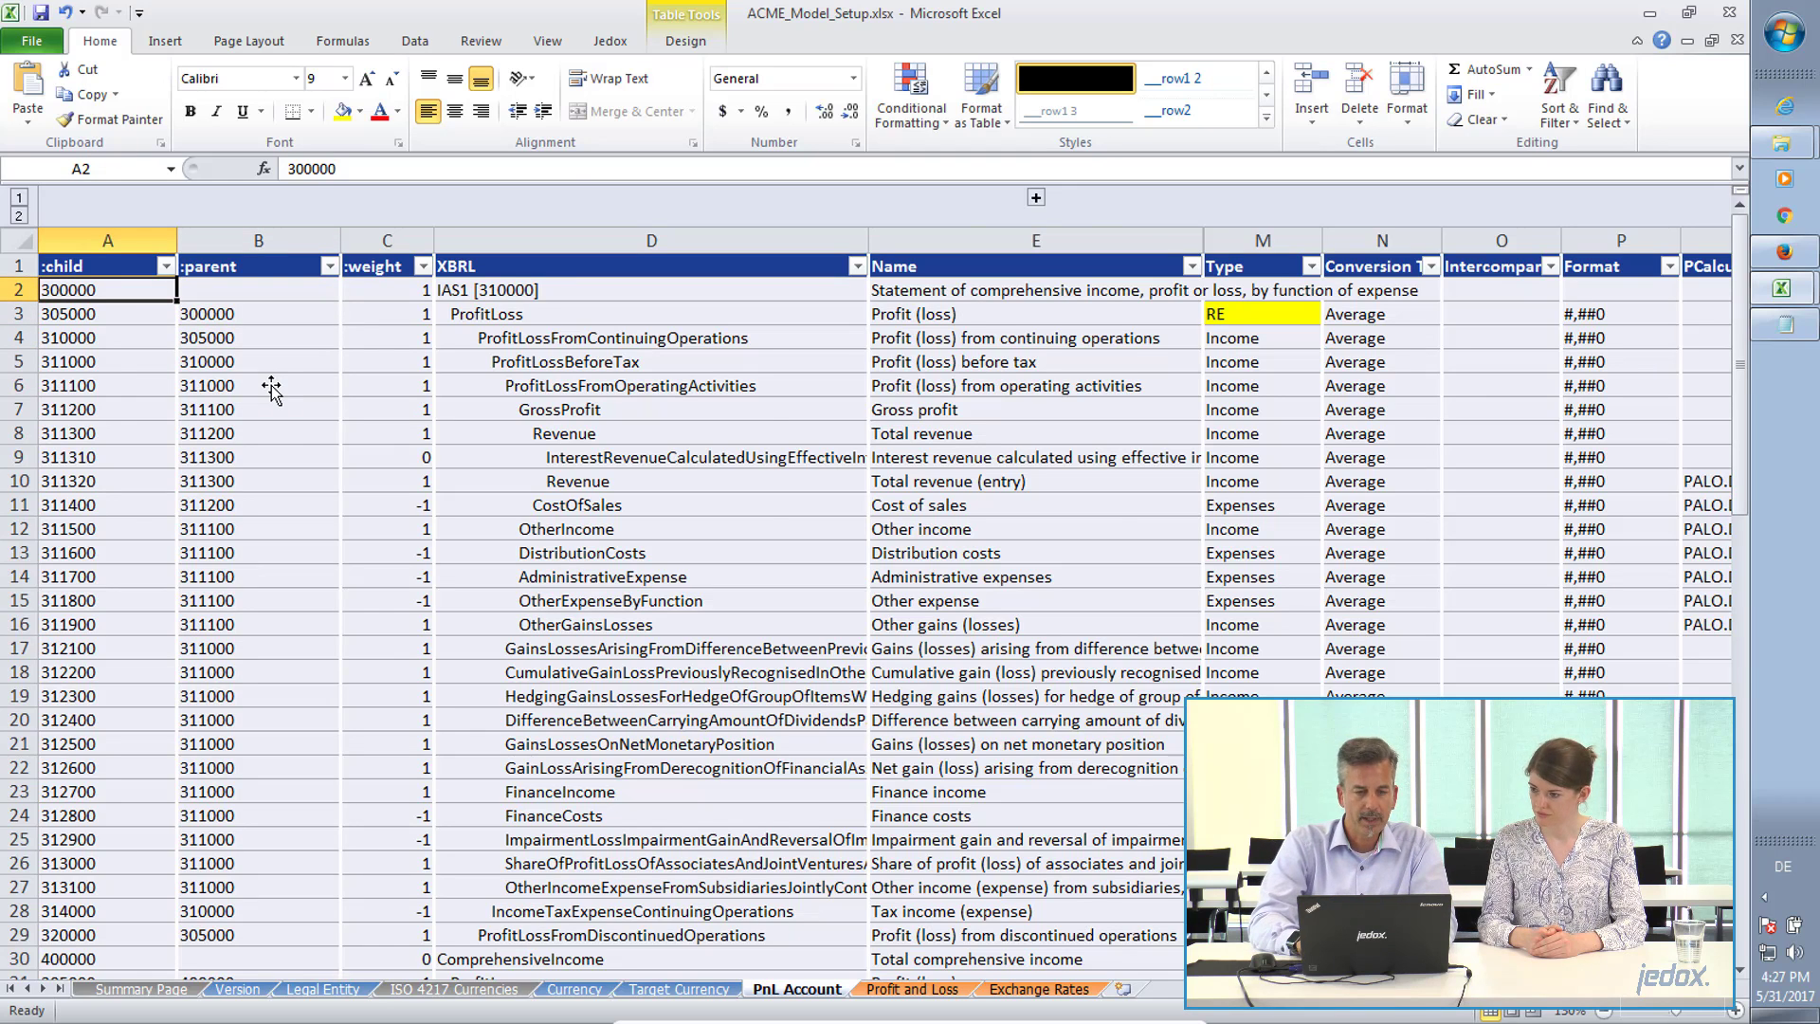
{"action": "key", "text": "ctrl+shift+Right"}
{"action": "key", "text": "ctrl+shift+Right"}
{"action": "key", "text": "ctrl+shift+Right"}
{"action": "key", "text": "Home"}
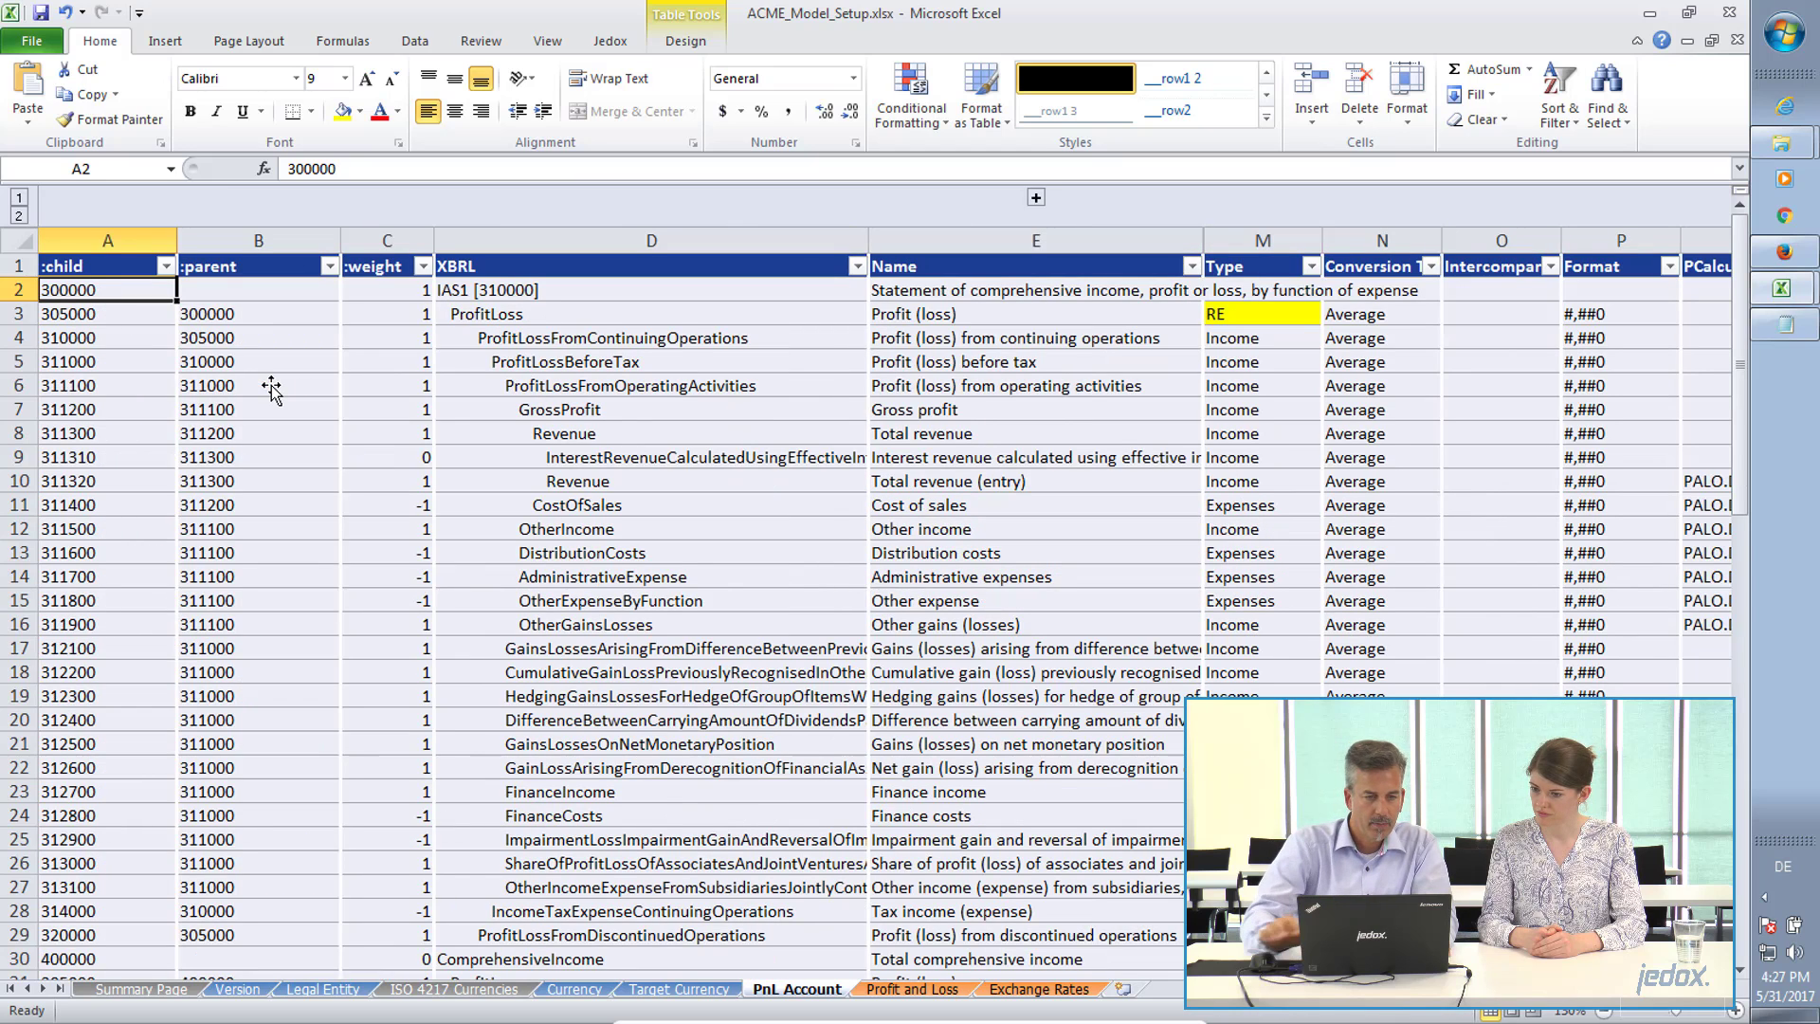
Delete rows 2 to 4 of the PnL Account table, from account 300000 through 310000.
{"action": "left_click", "coordinate": [17, 292]}
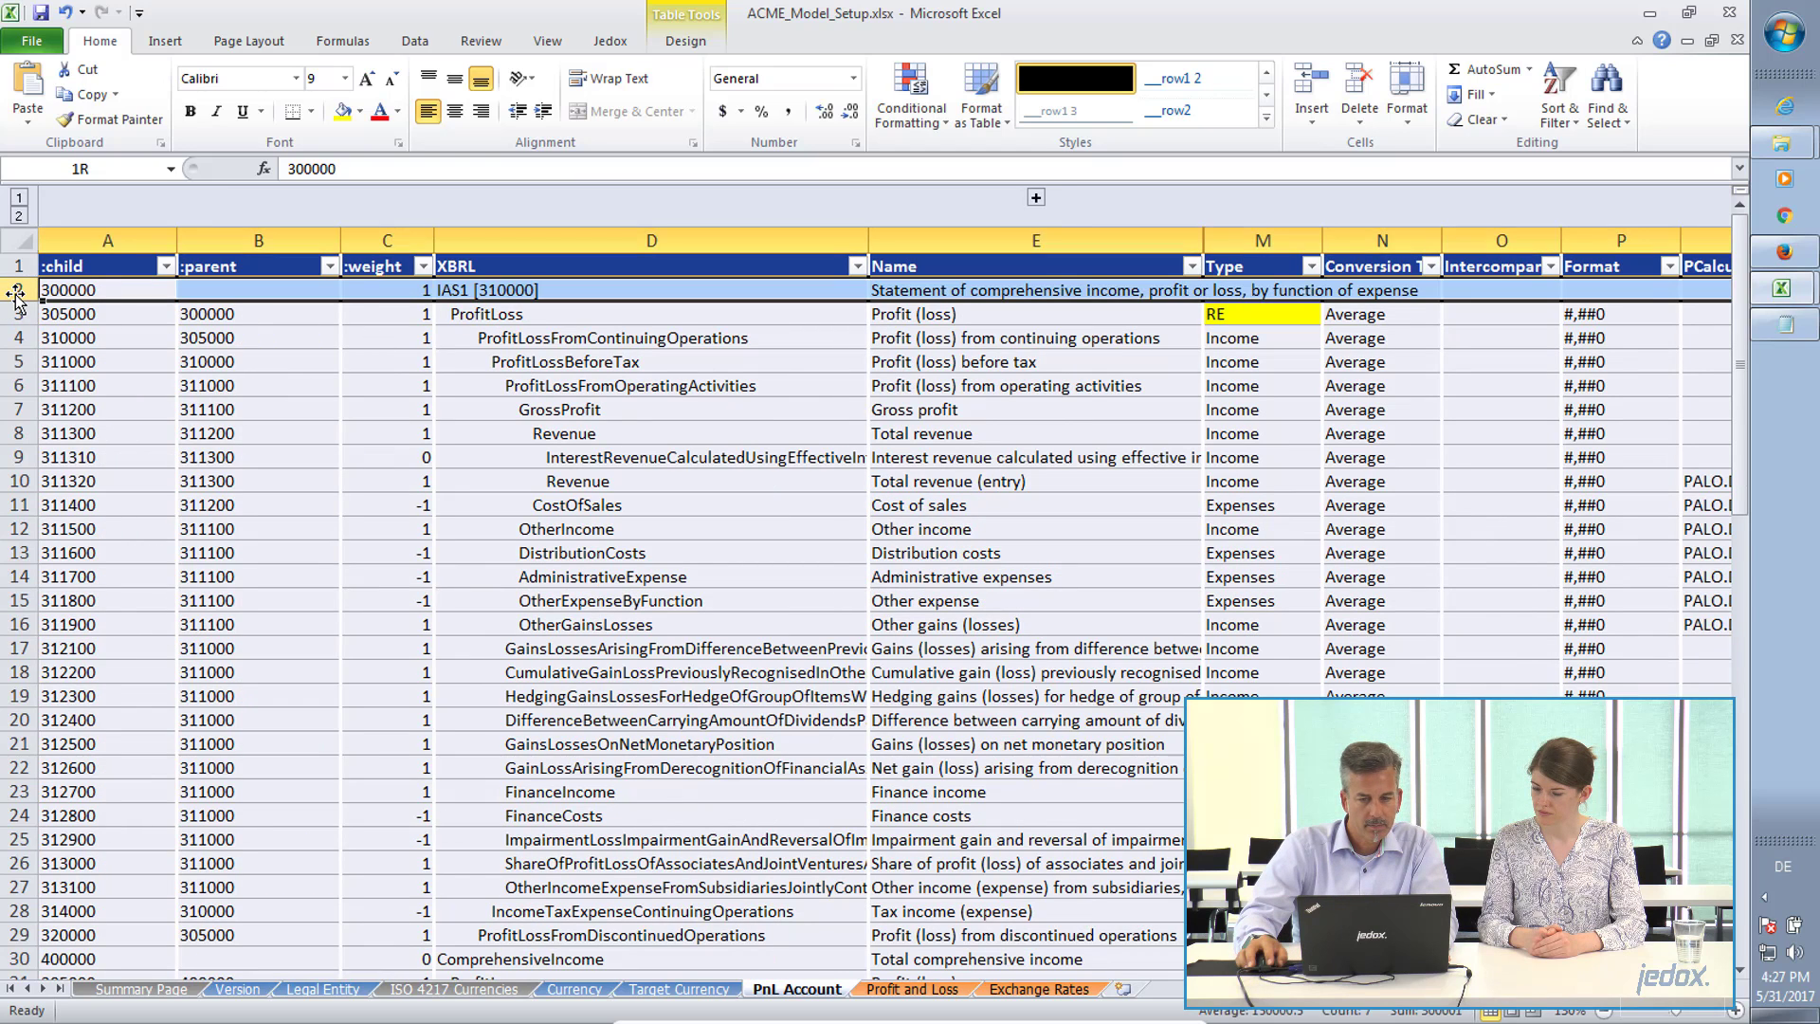
{"action": "left_click_drag", "start_coordinate": [16, 296], "coordinate": [18, 341]}
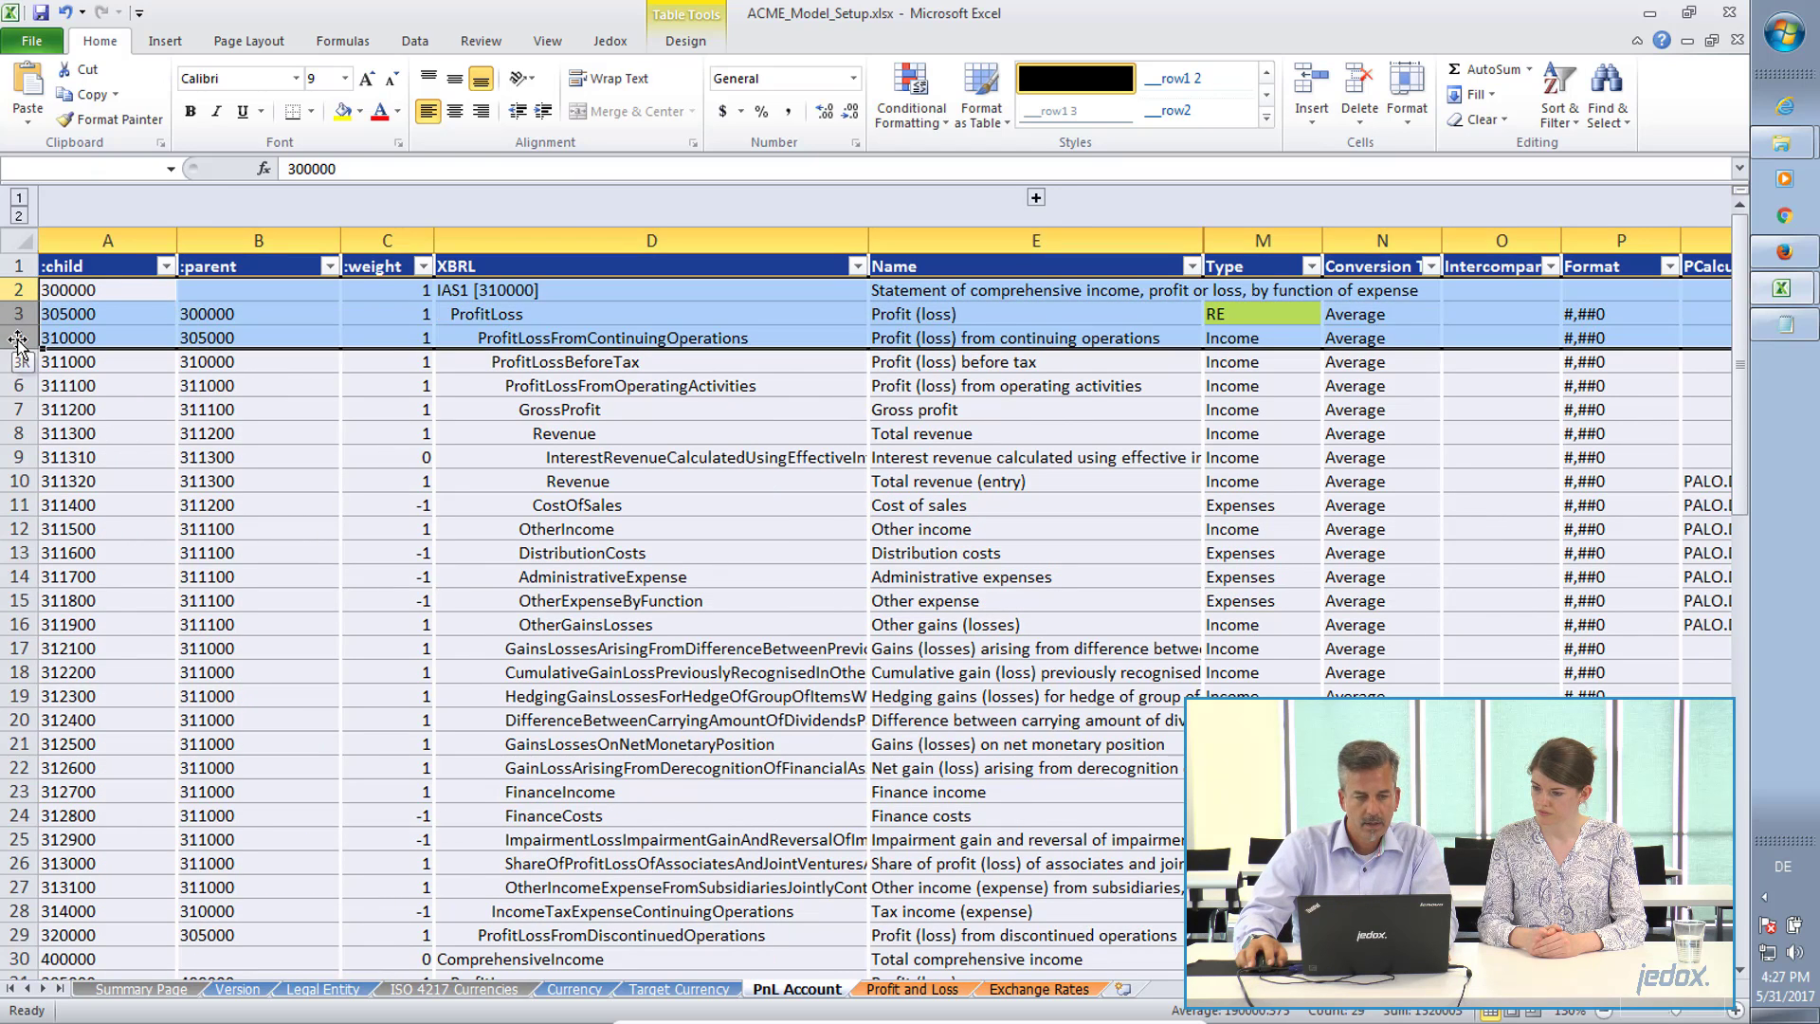
{"action": "right_click", "coordinate": [19, 339]}
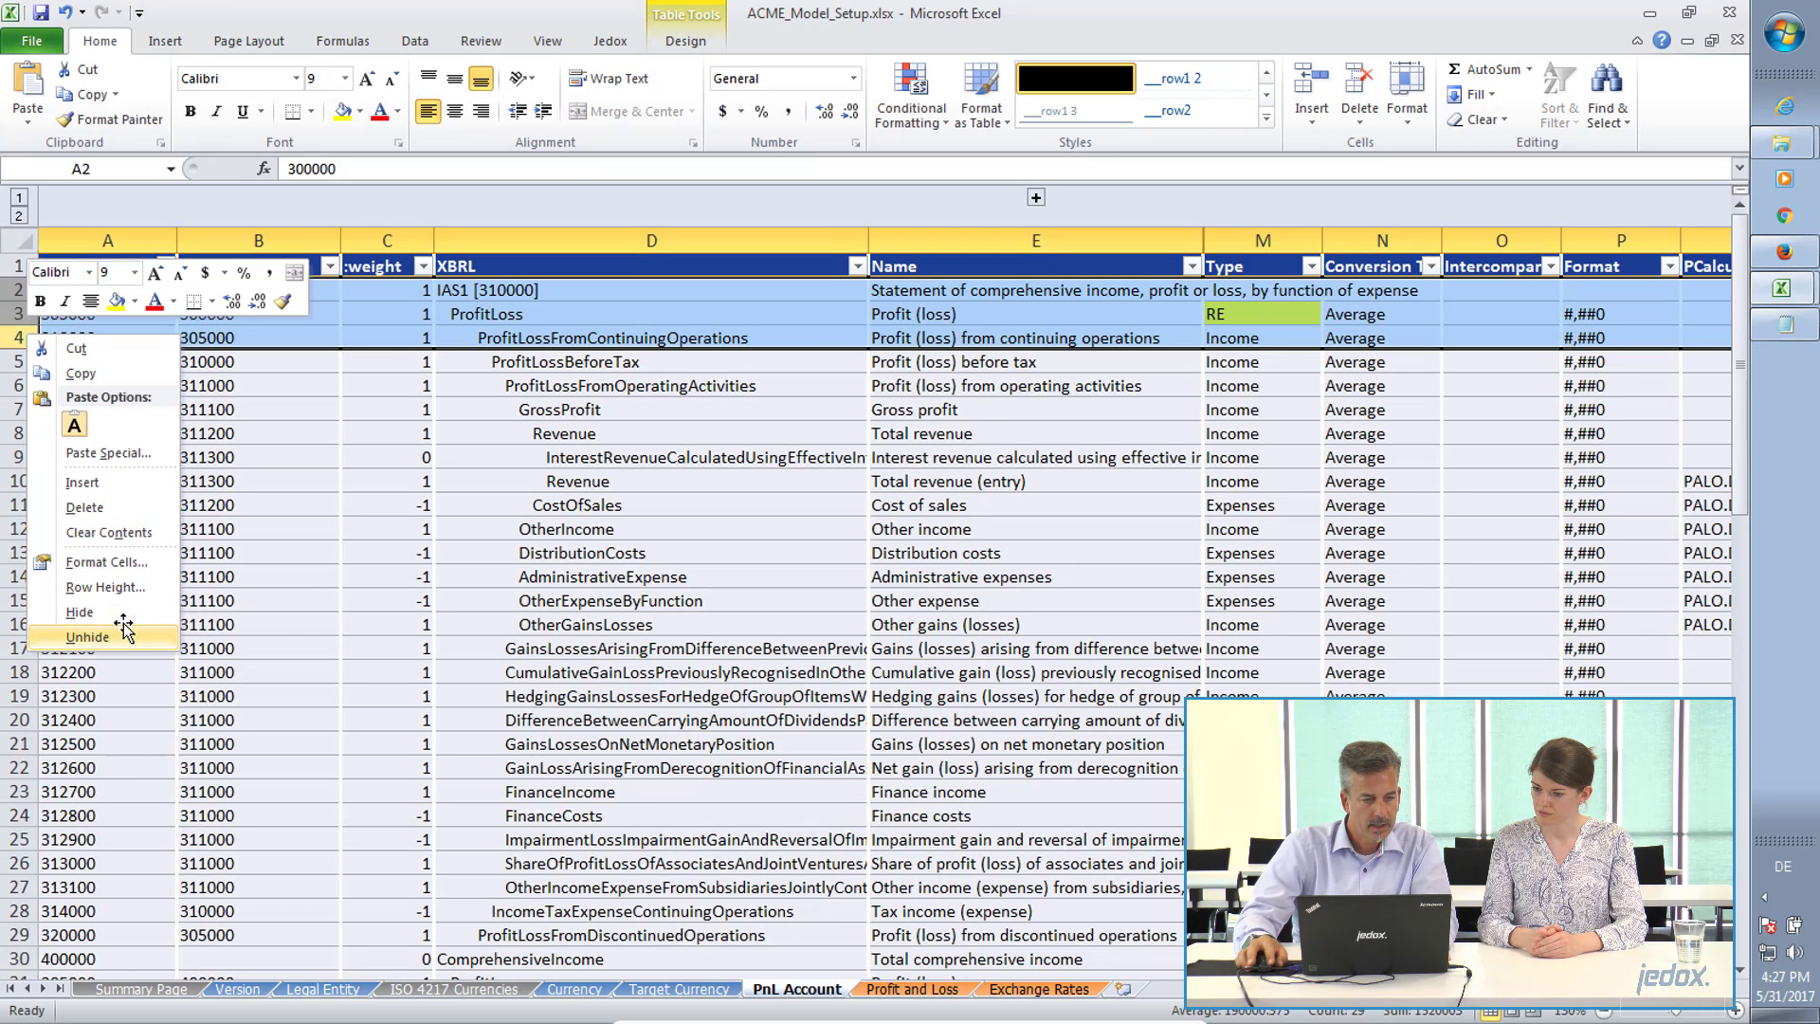
{"action": "left_click", "coordinate": [109, 507]}
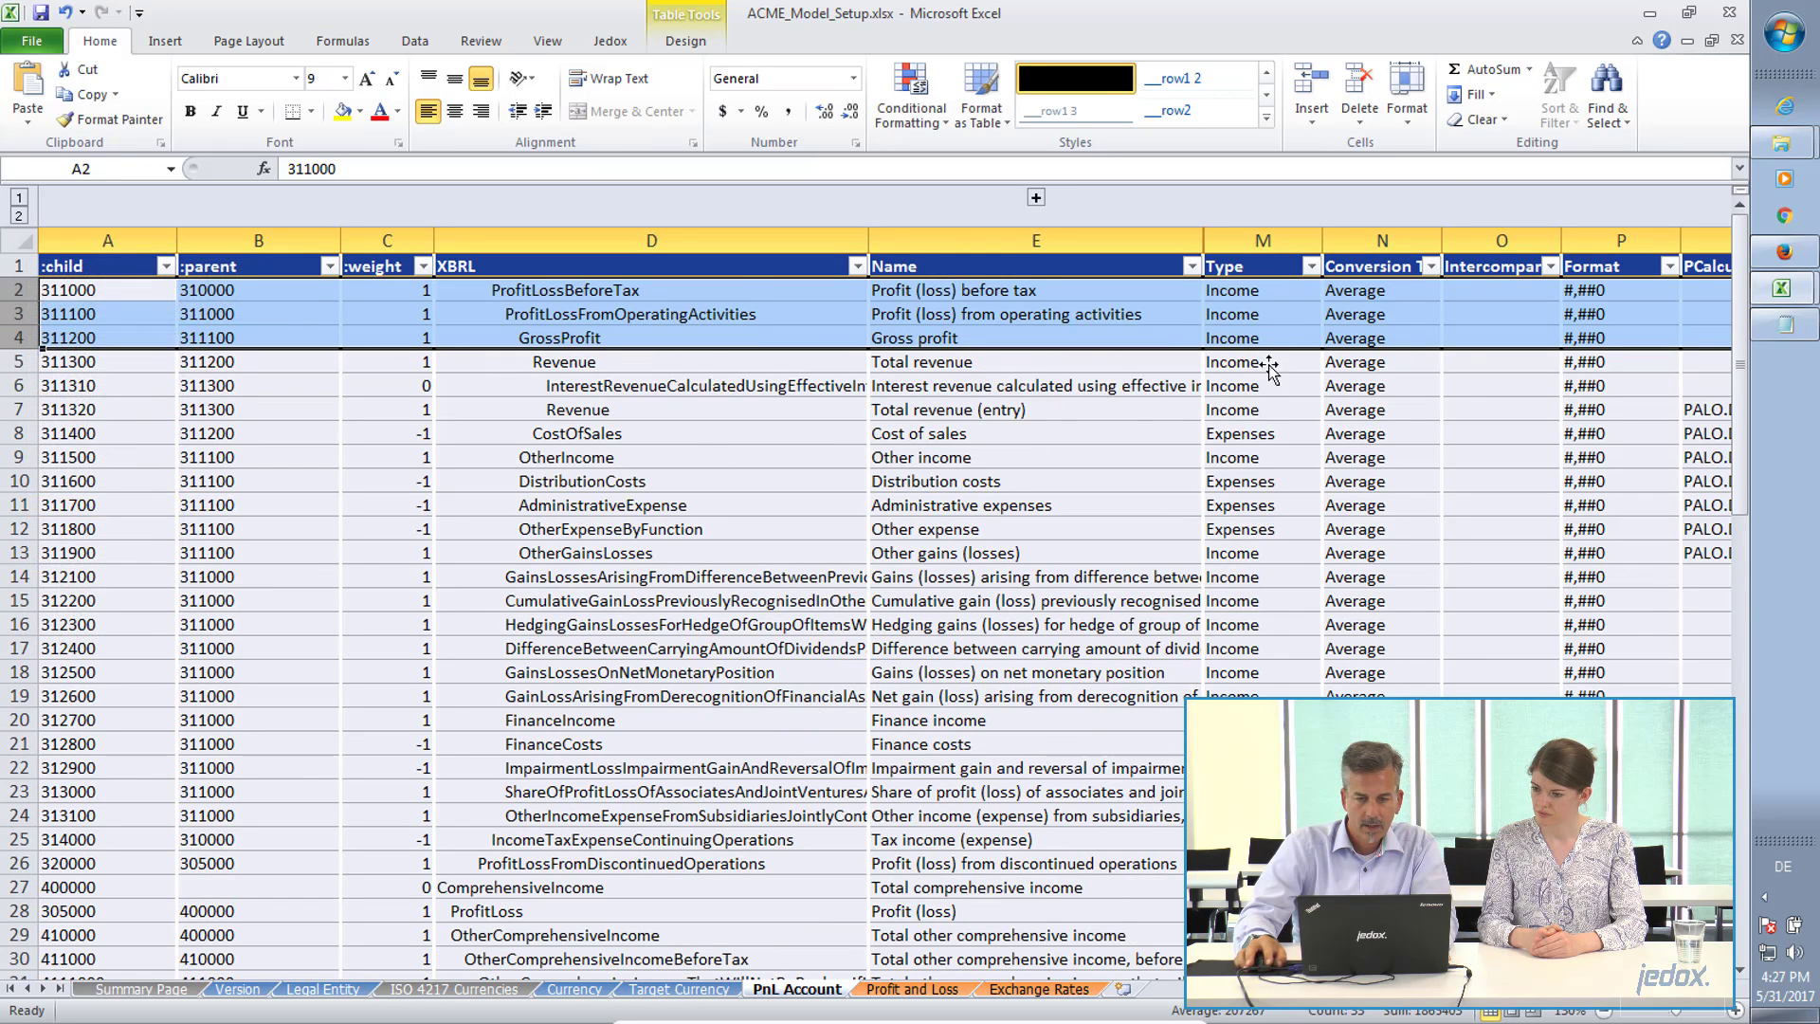
Review the Type, Conversion, Intercompany and Format attributes of the Profit (loss) before tax account in row 2.
{"action": "left_click", "coordinate": [1261, 290]}
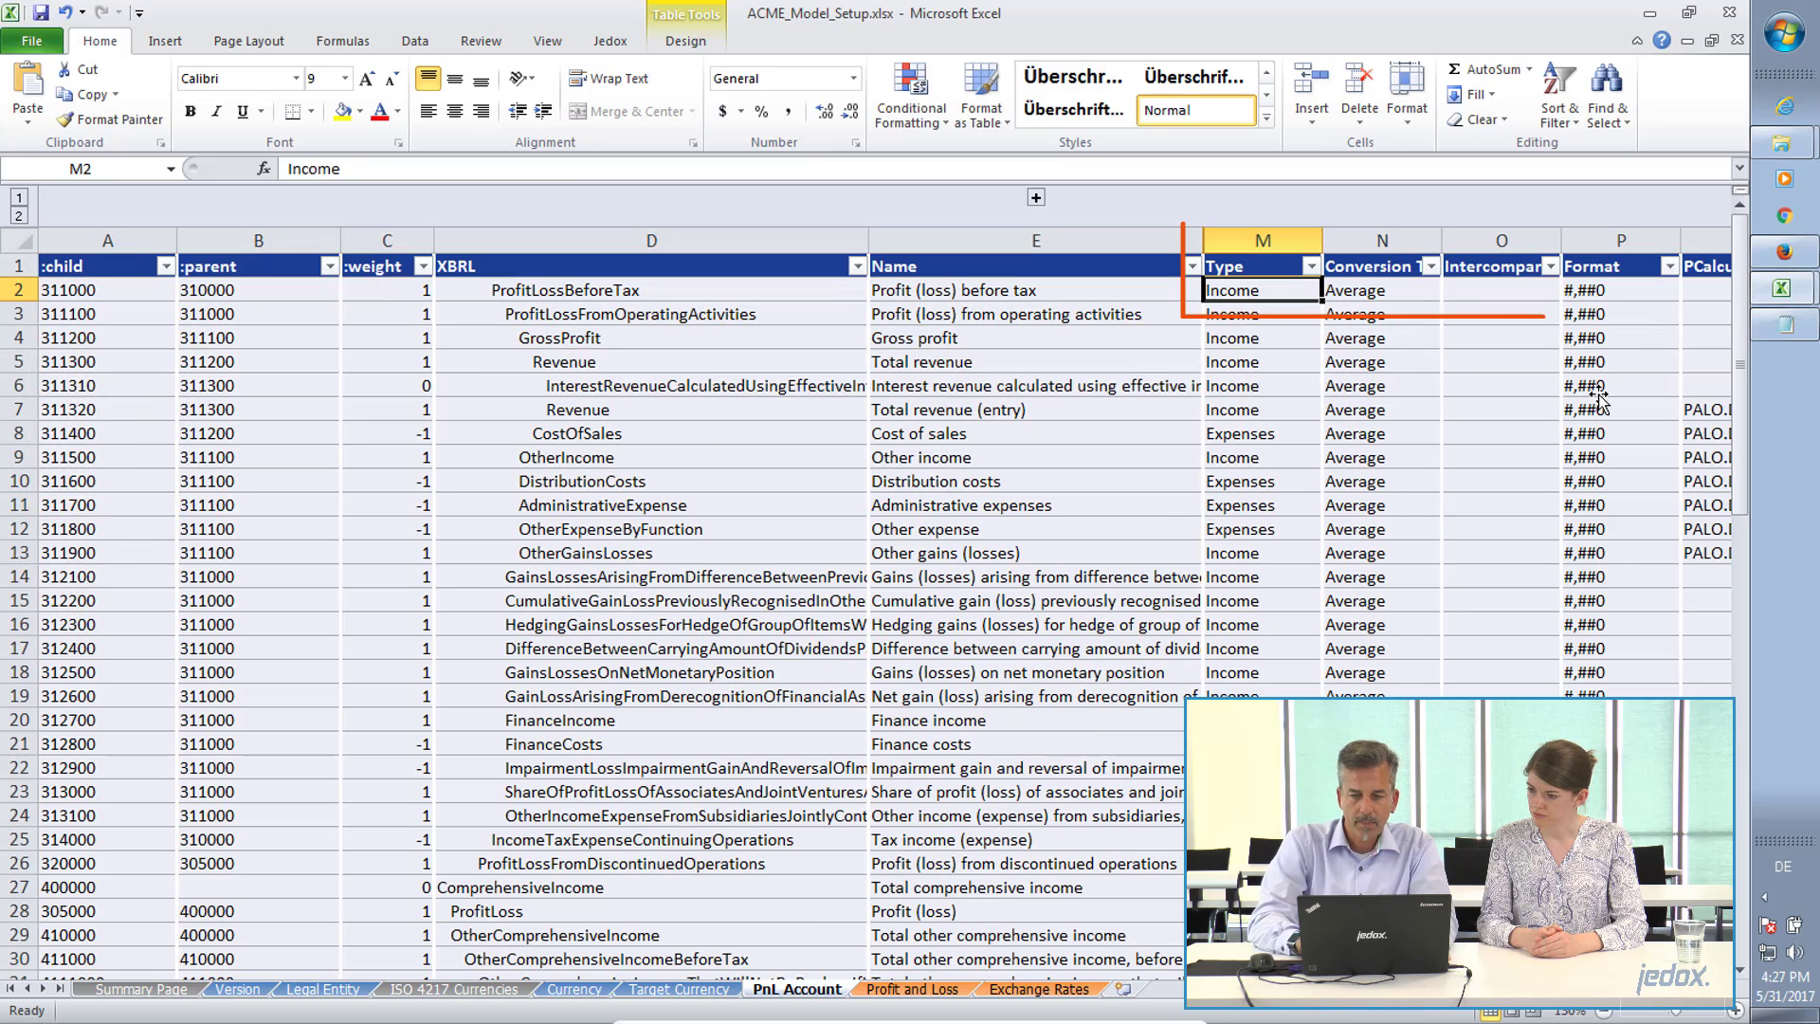
{"action": "key", "text": "Right"}
{"action": "key", "text": "Right"}
{"action": "key", "text": "Right"}
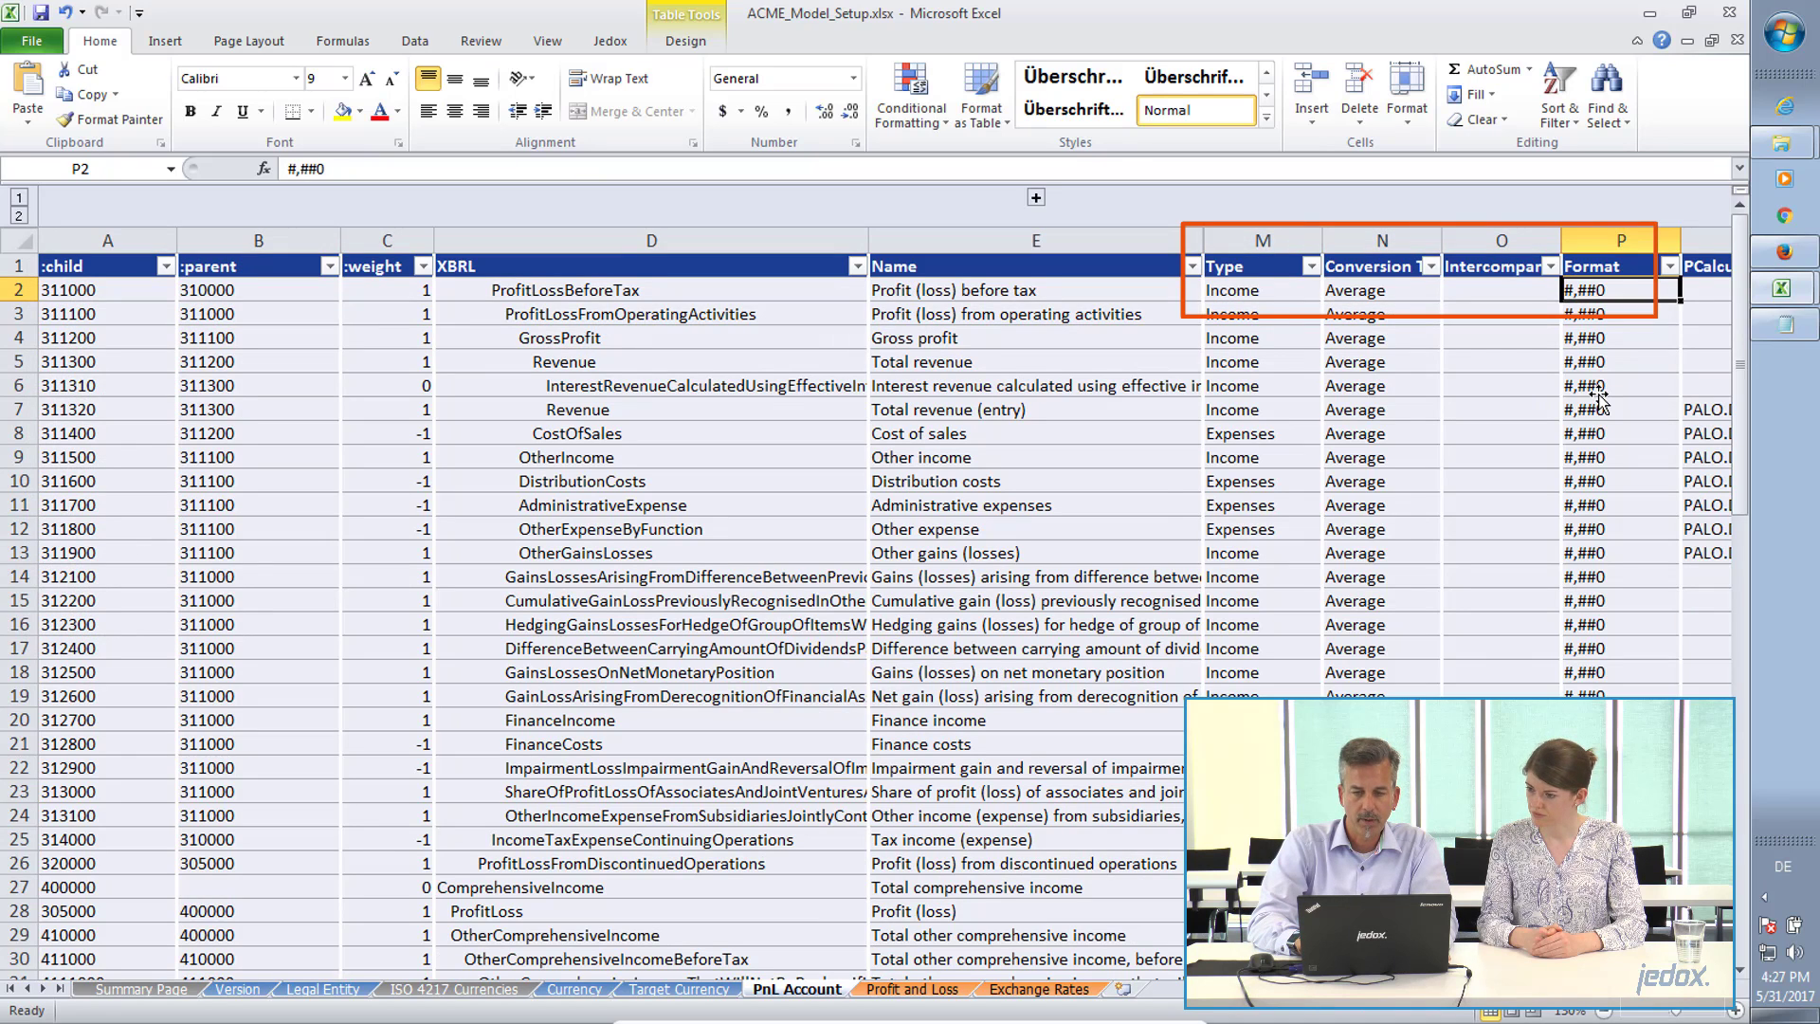
{"action": "key", "text": "Left"}
{"action": "key", "text": "Left"}
{"action": "key", "text": "Left"}
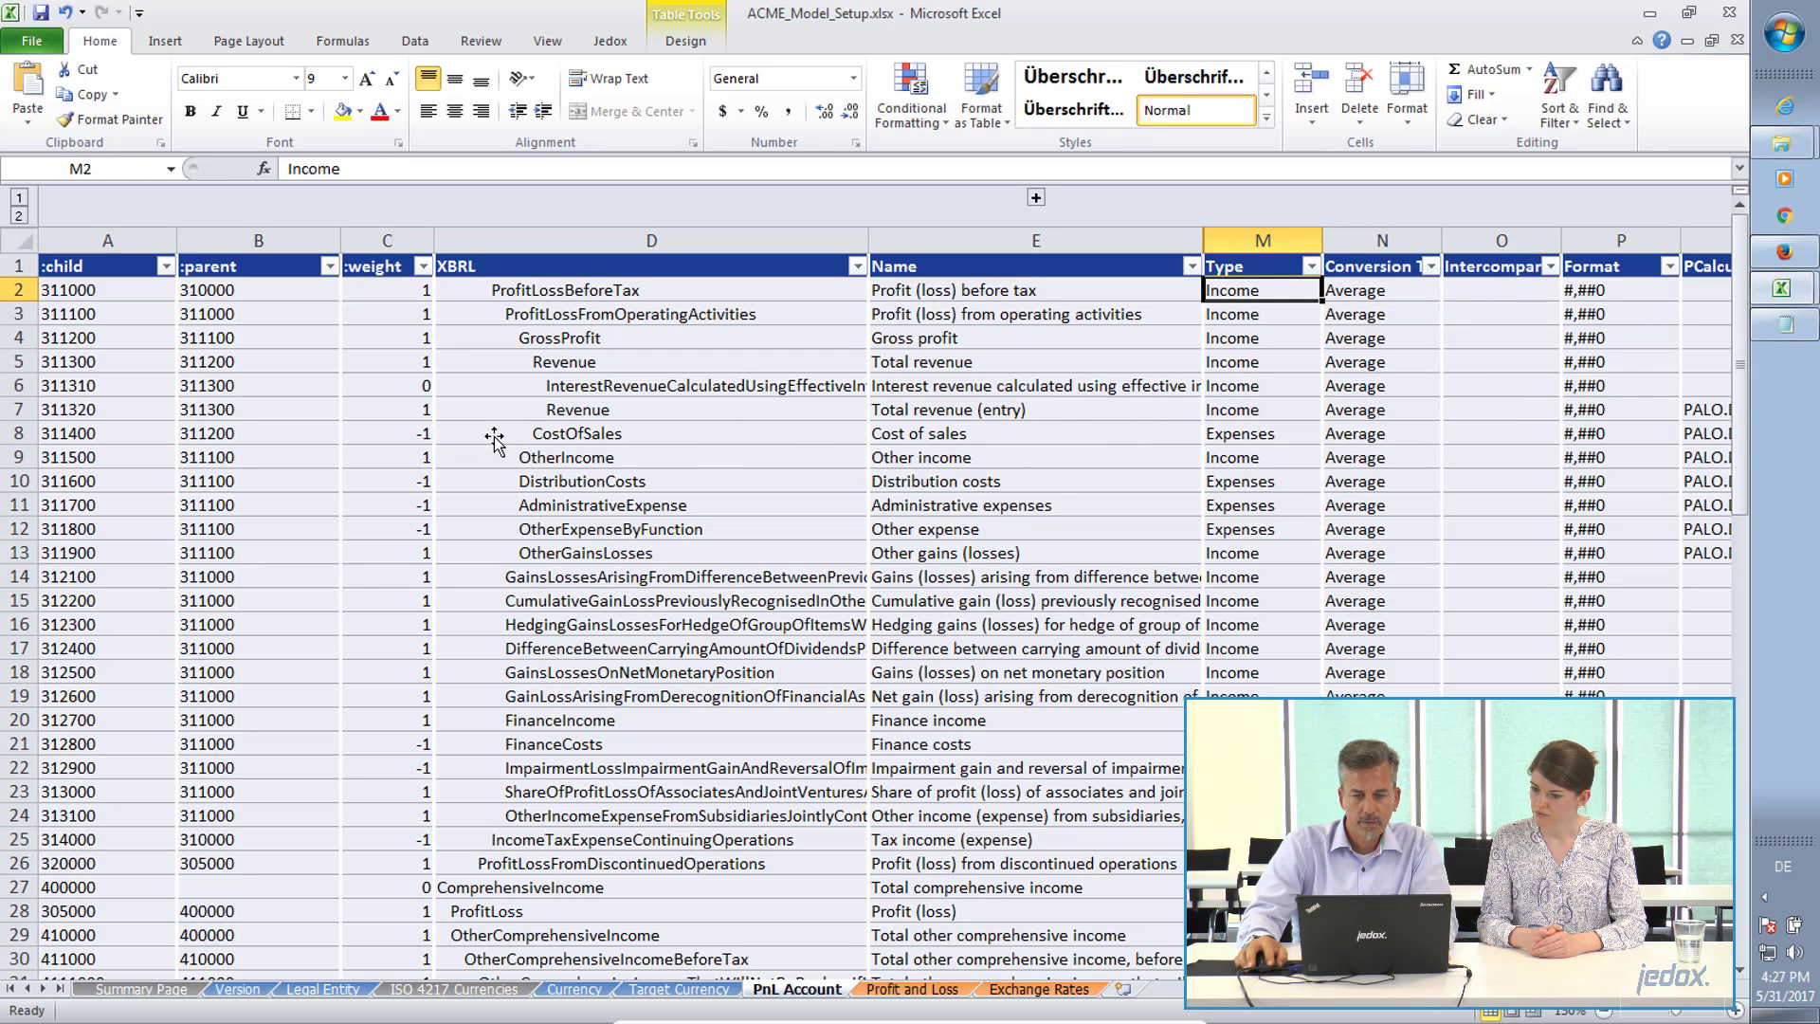
Compare the account types of Cost of sales and Profit (loss) before tax, and check the conversion type of Total revenue.
{"action": "left_click", "coordinate": [1231, 434]}
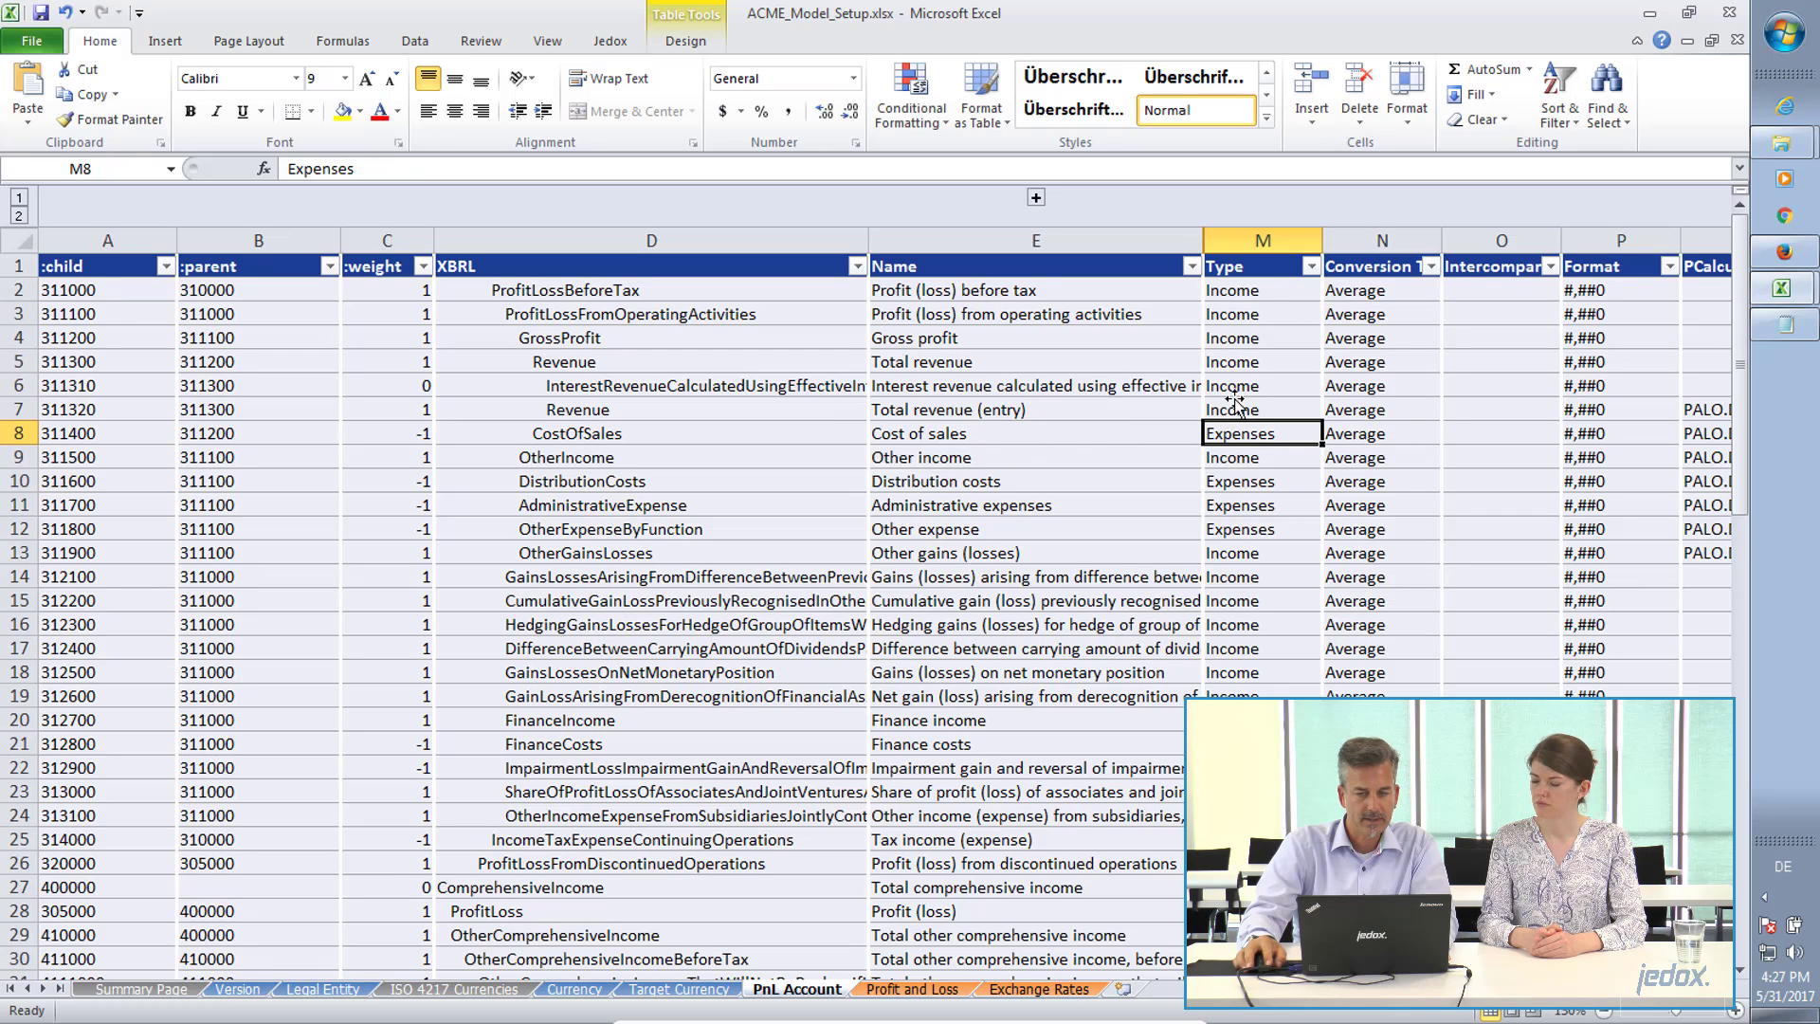
{"action": "left_click", "coordinate": [1245, 294]}
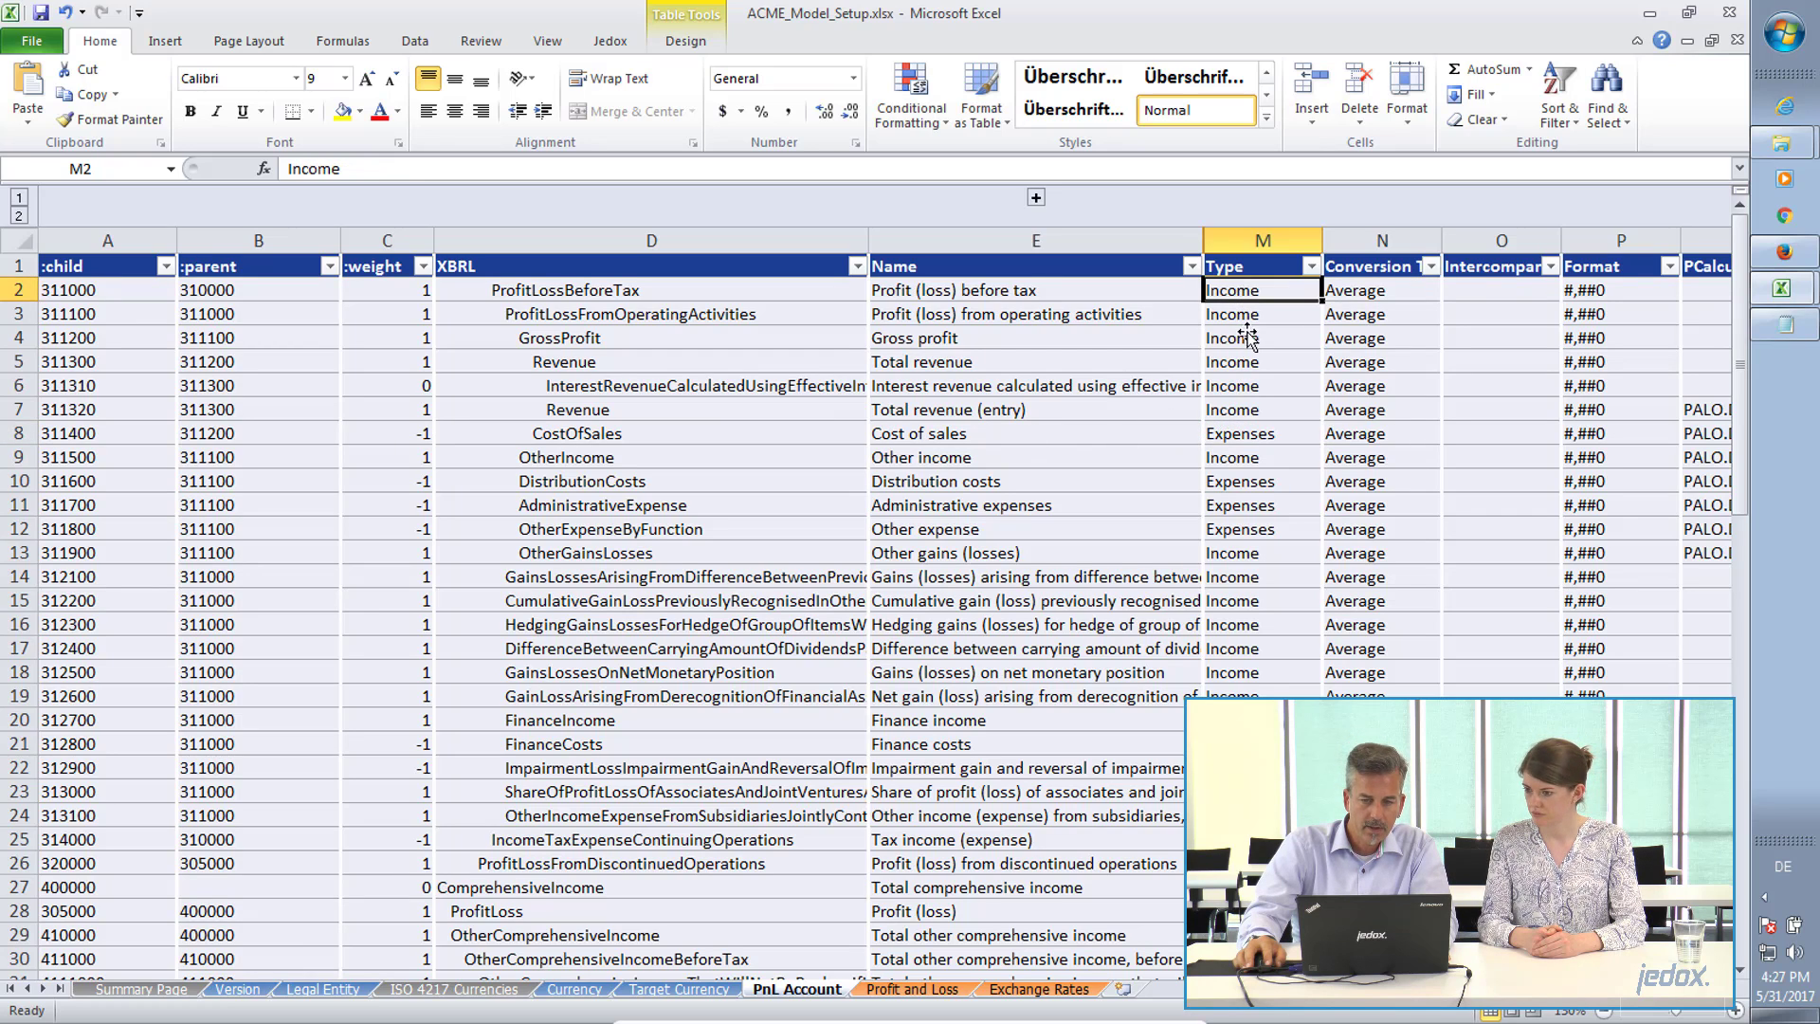
{"action": "left_click", "coordinate": [1236, 433]}
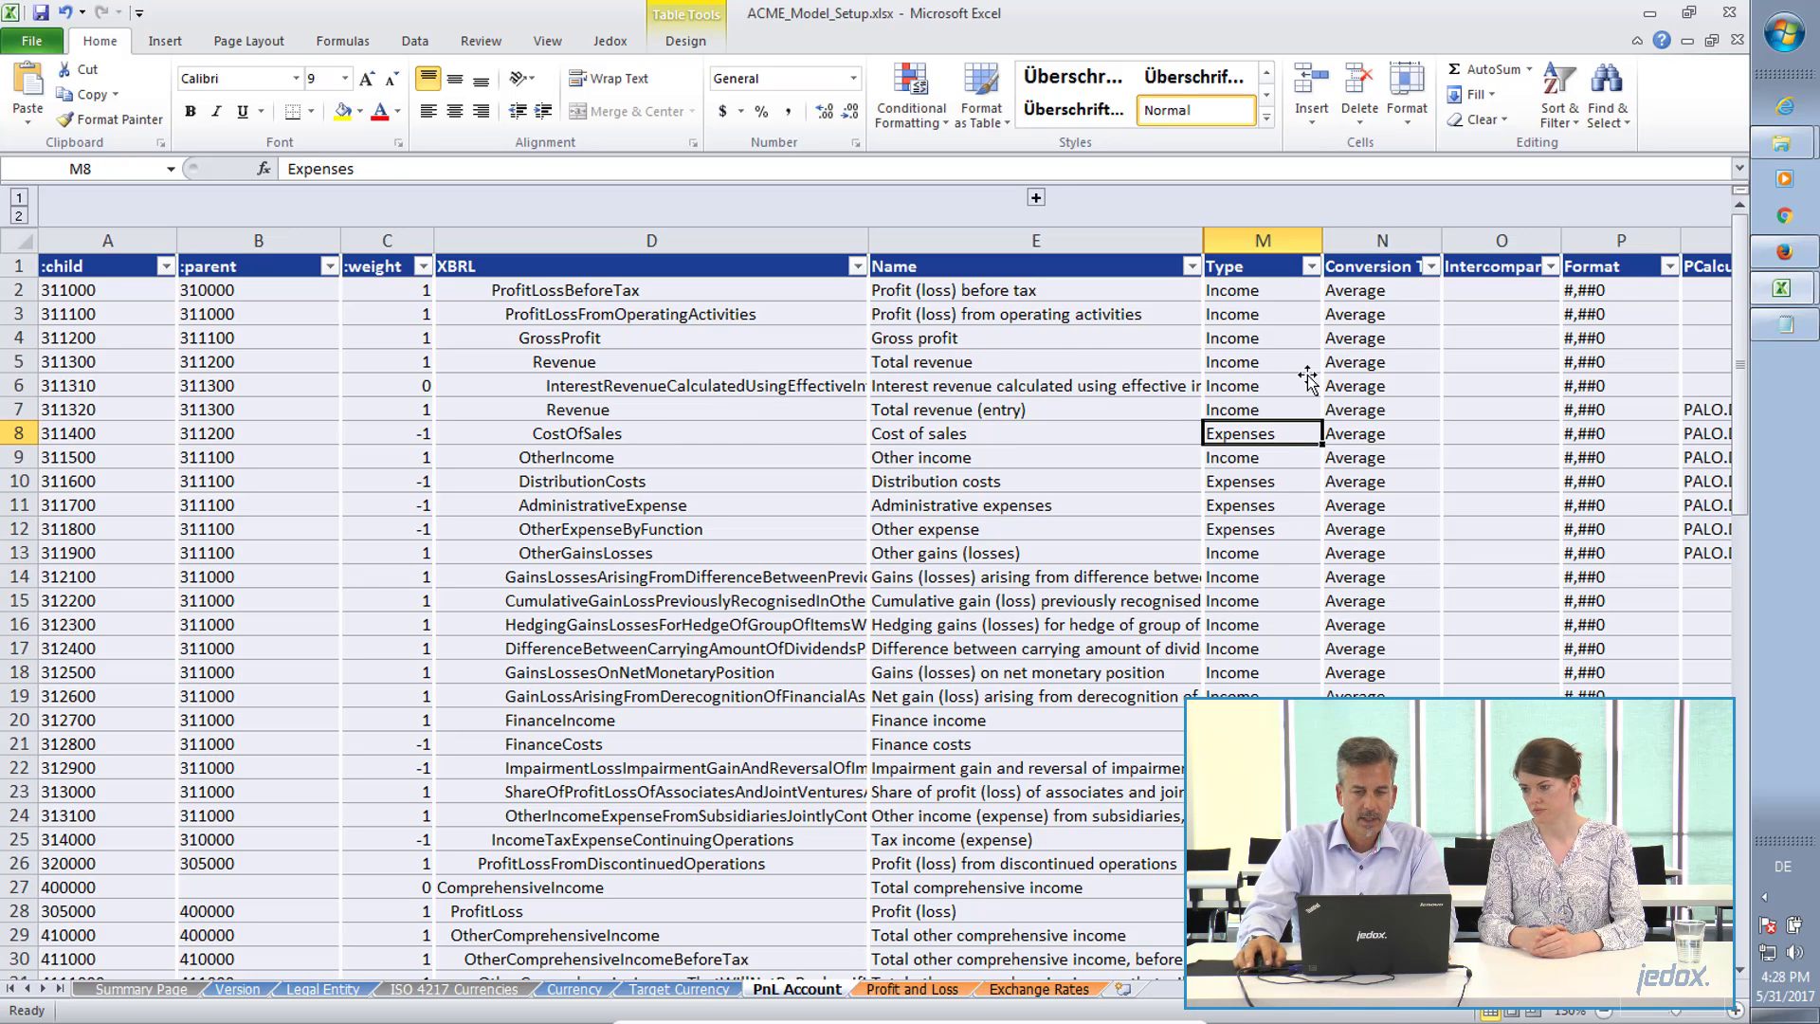
{"action": "left_click", "coordinate": [1356, 365]}
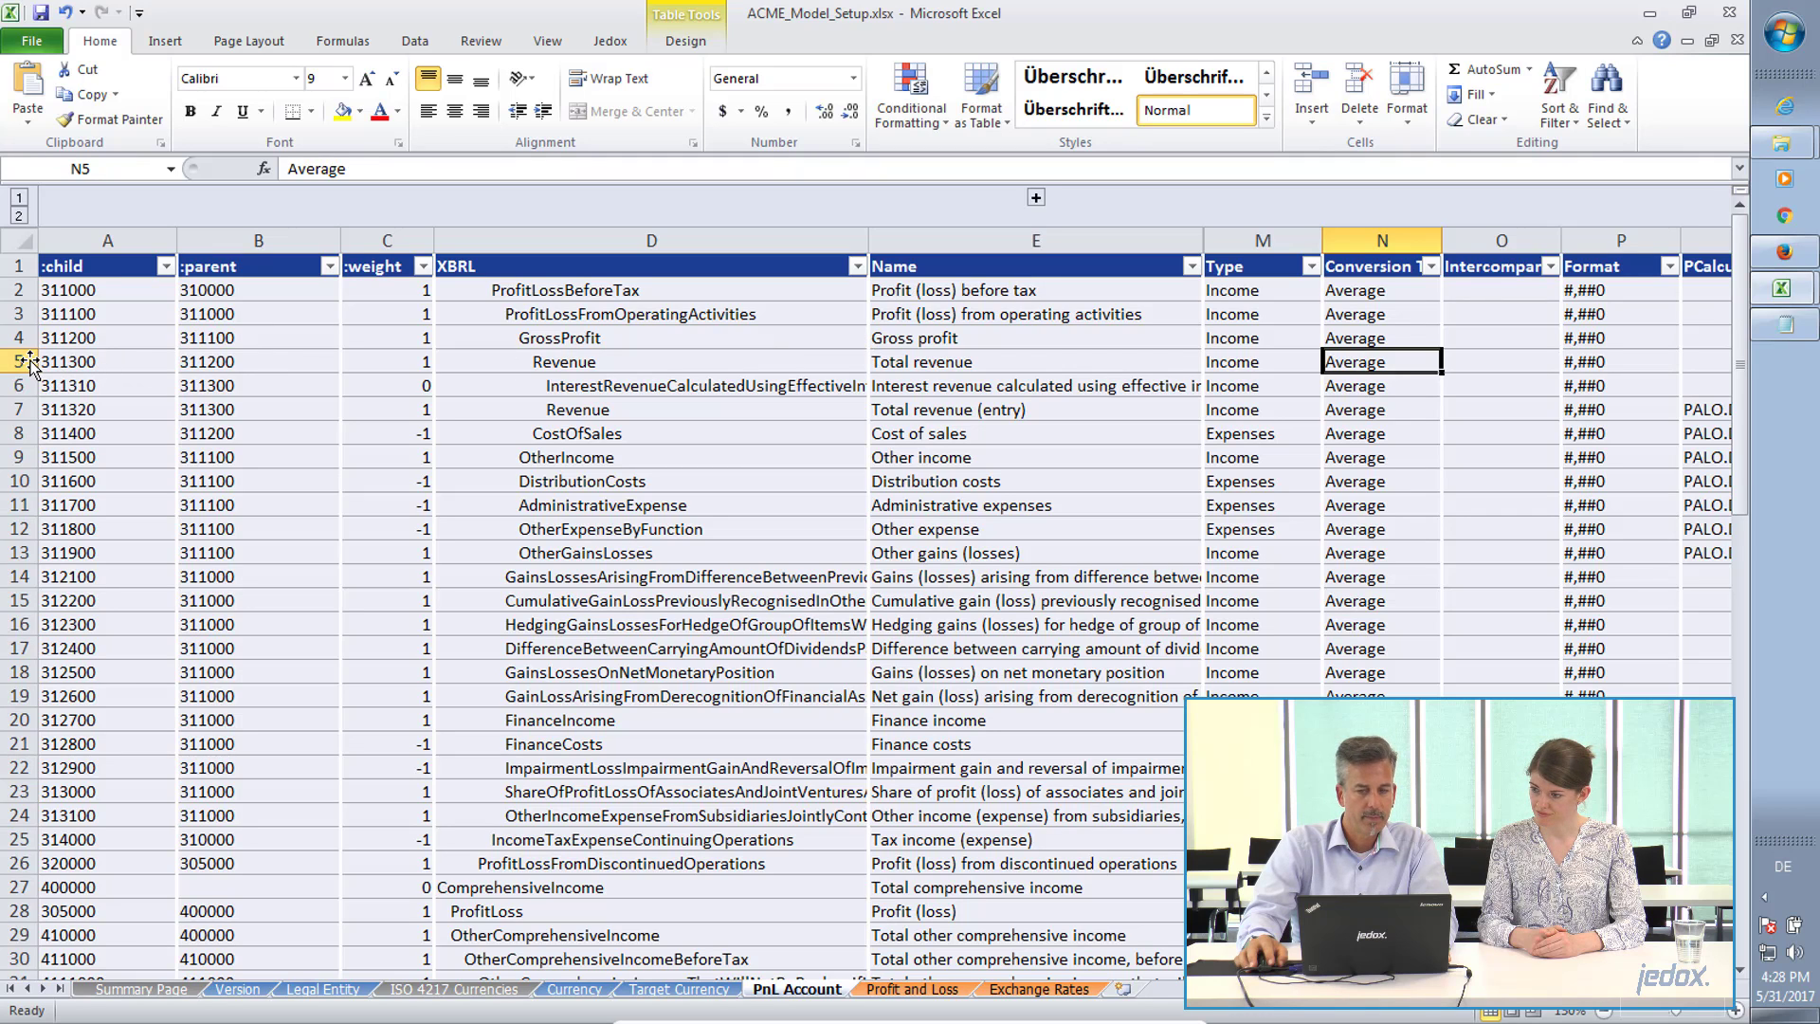
Delete rows 3 to 21 of the PnL Account table, from account 311100 through 312800.
{"action": "left_click_drag", "start_coordinate": [29, 361], "coordinate": [23, 314]}
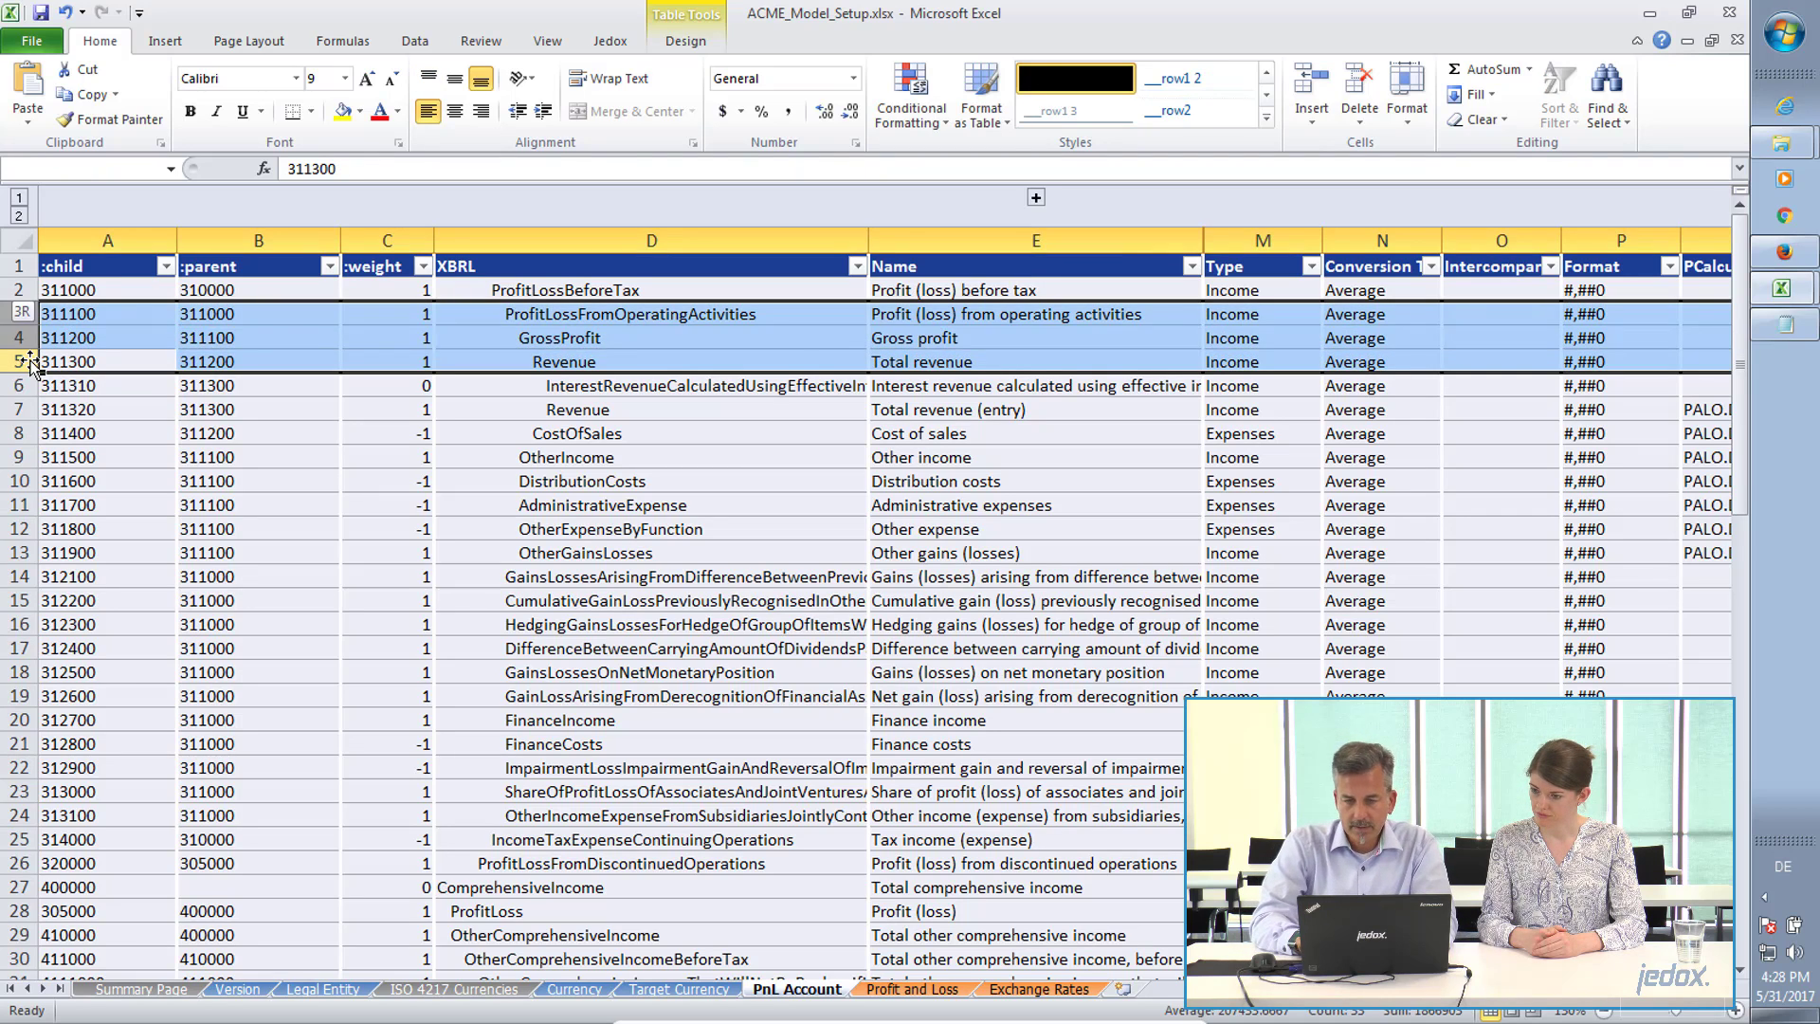
{"action": "left_click", "coordinate": [39, 361]}
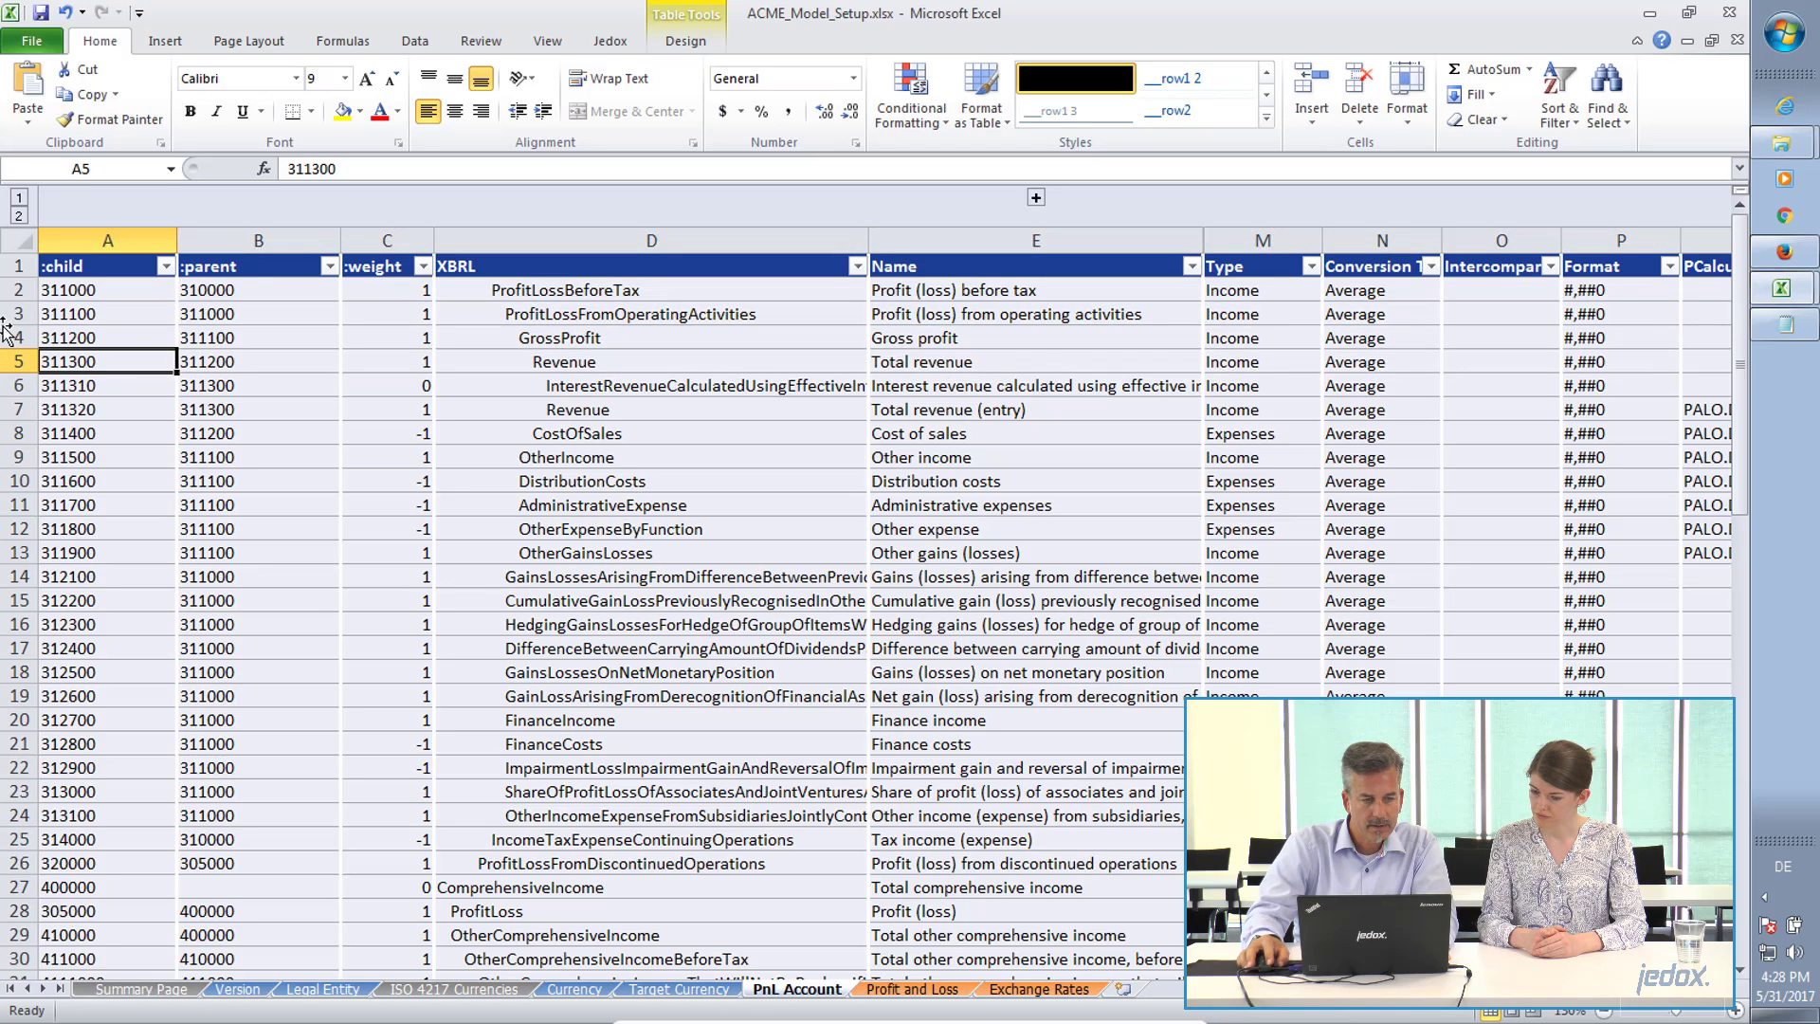
{"action": "left_click_drag", "start_coordinate": [22, 314], "coordinate": [112, 758]}
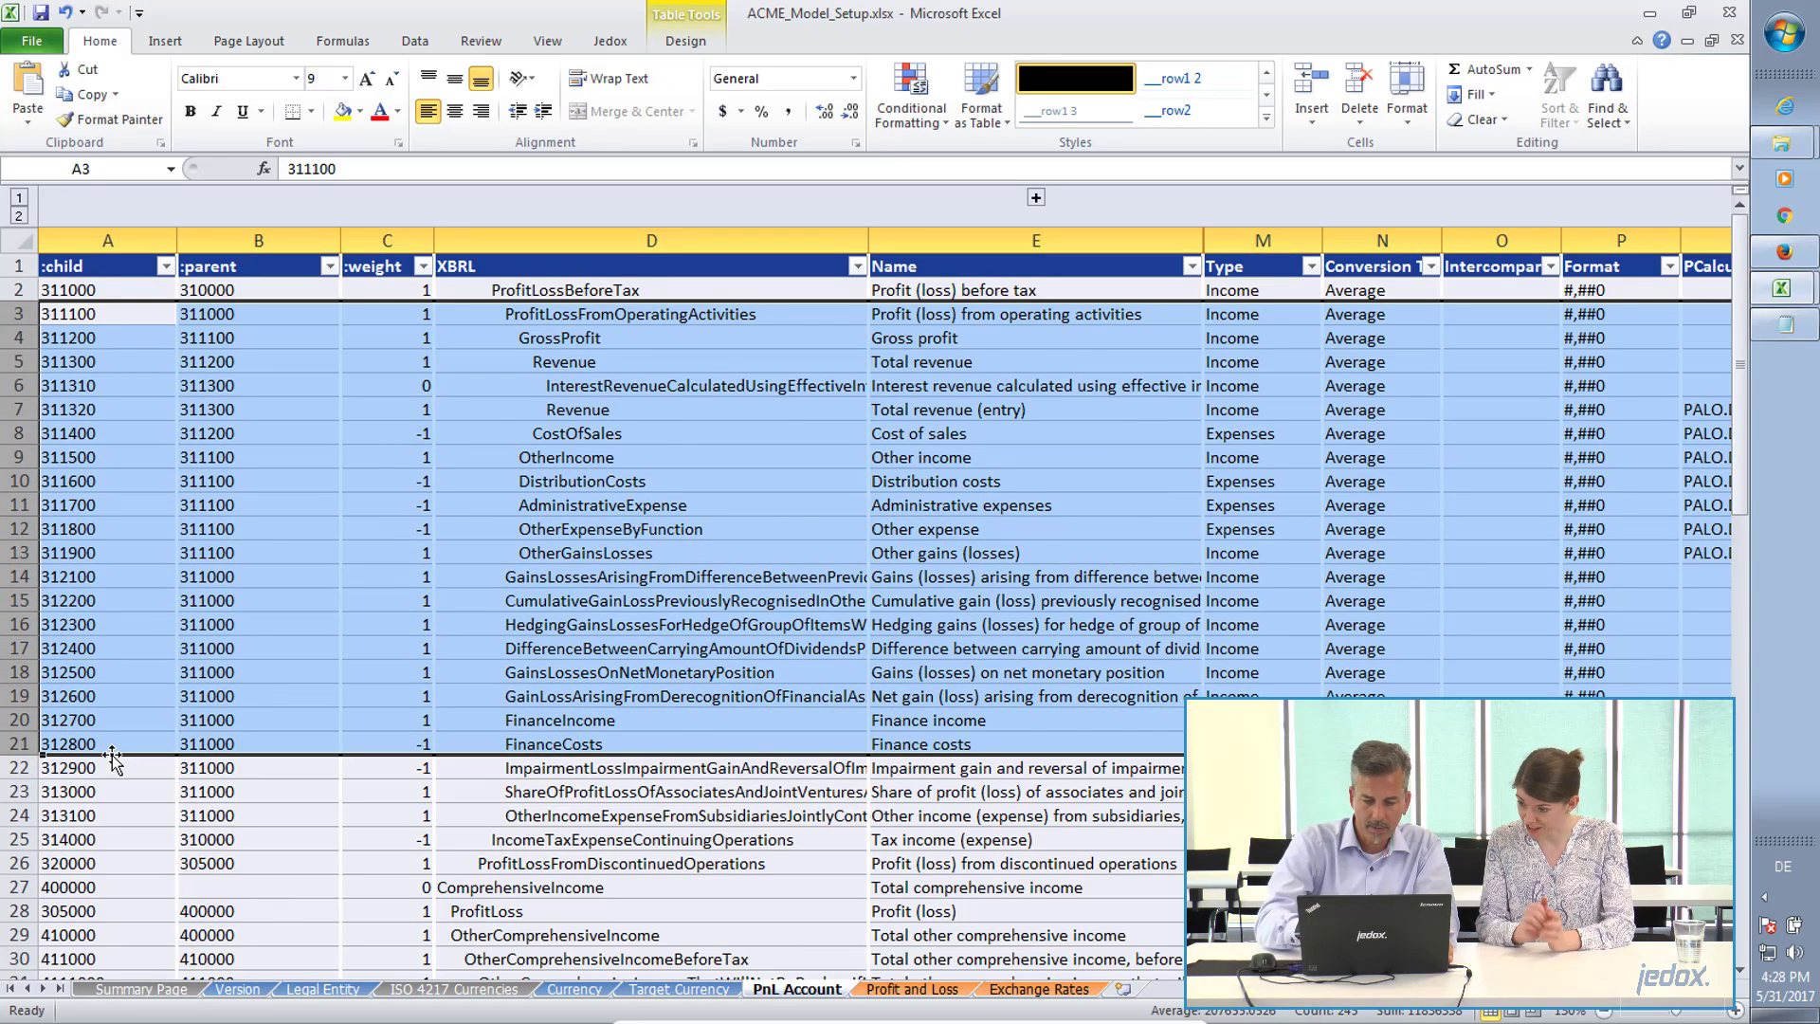
{"action": "key", "text": "ctrl+minus"}
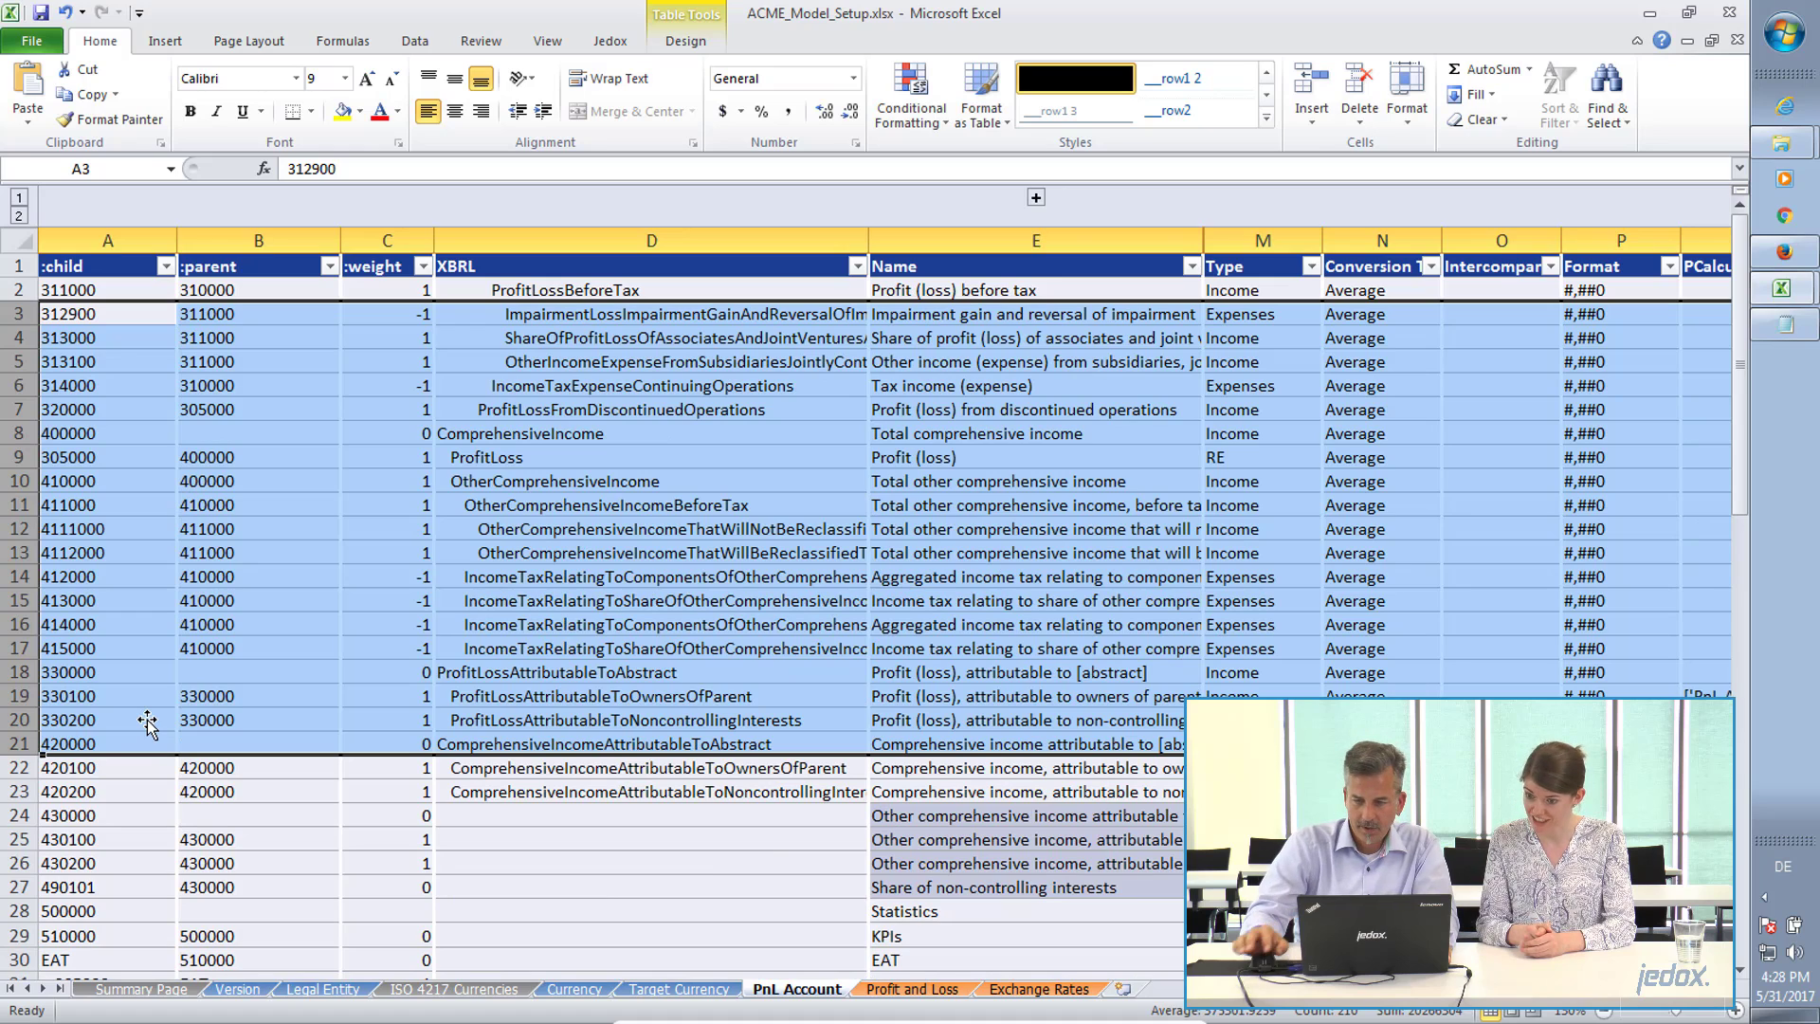
{"action": "left_click", "coordinate": [244, 599]}
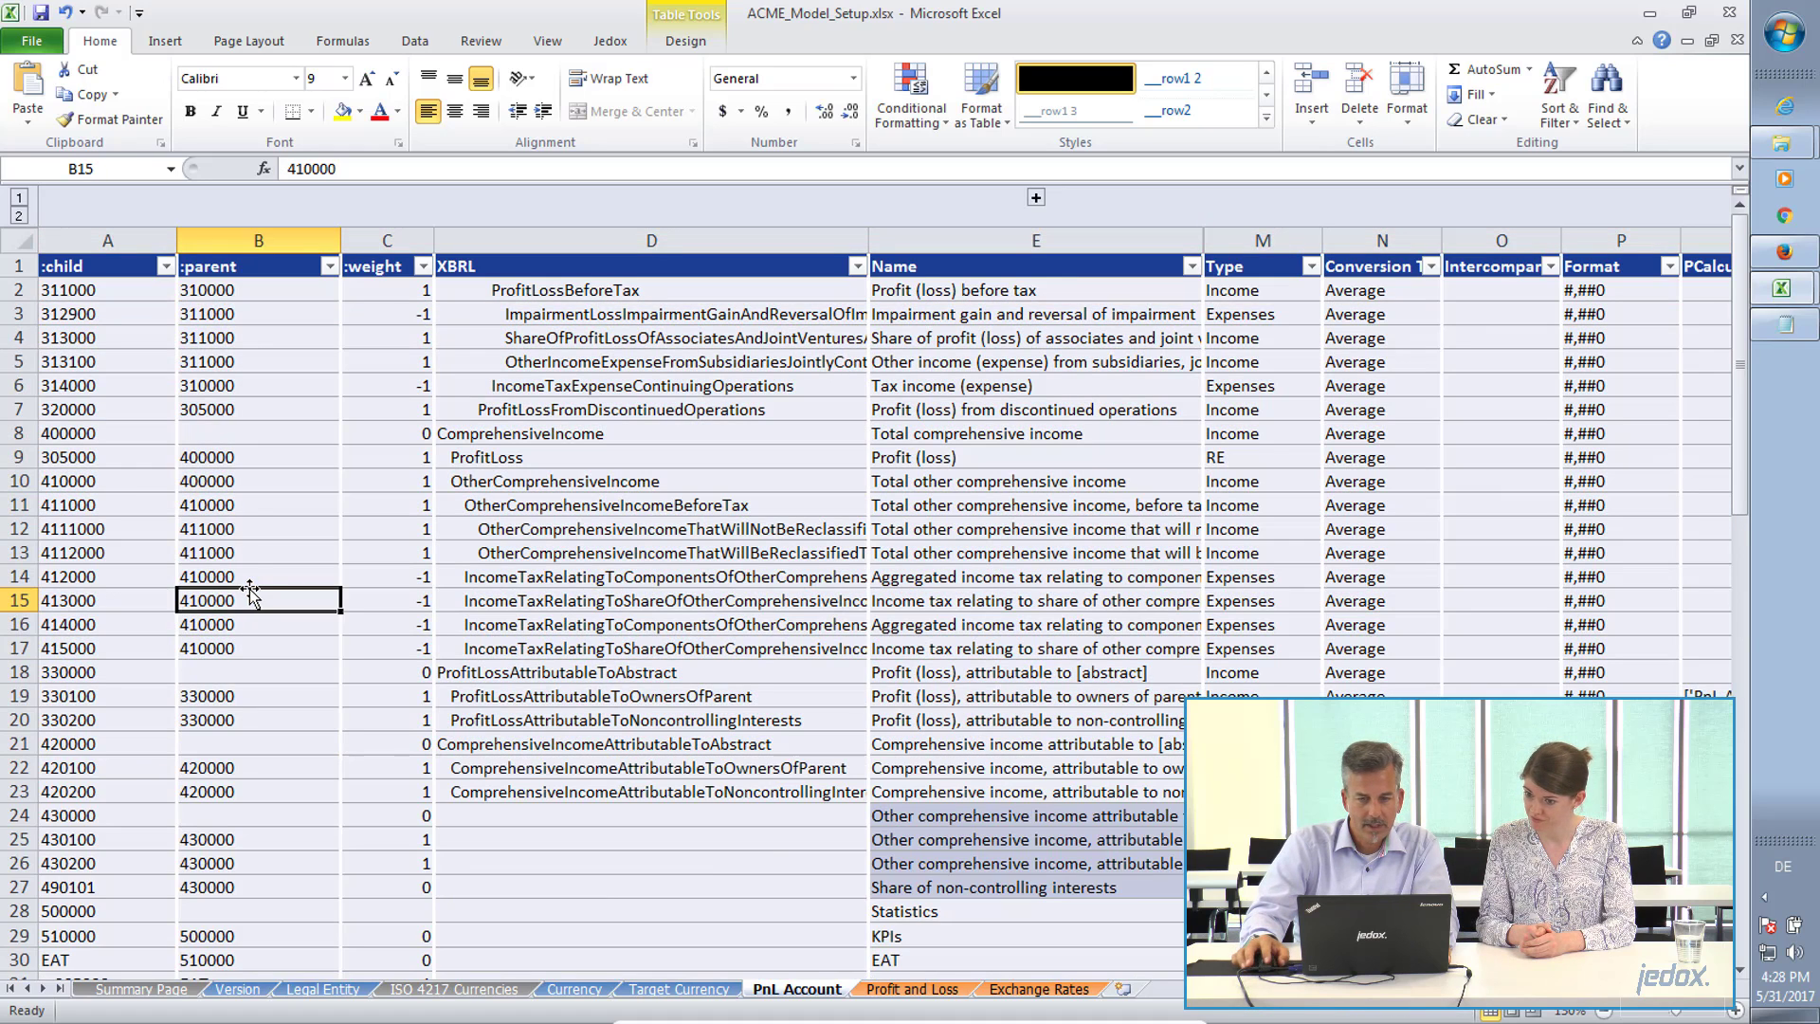
Delete rows 4 to 54 of the PnL Account table, keeping only the two sample accounts 311000 and 312900.
{"action": "left_click", "coordinate": [20, 339]}
{"action": "left_click_drag", "start_coordinate": [20, 344], "coordinate": [76, 830]}
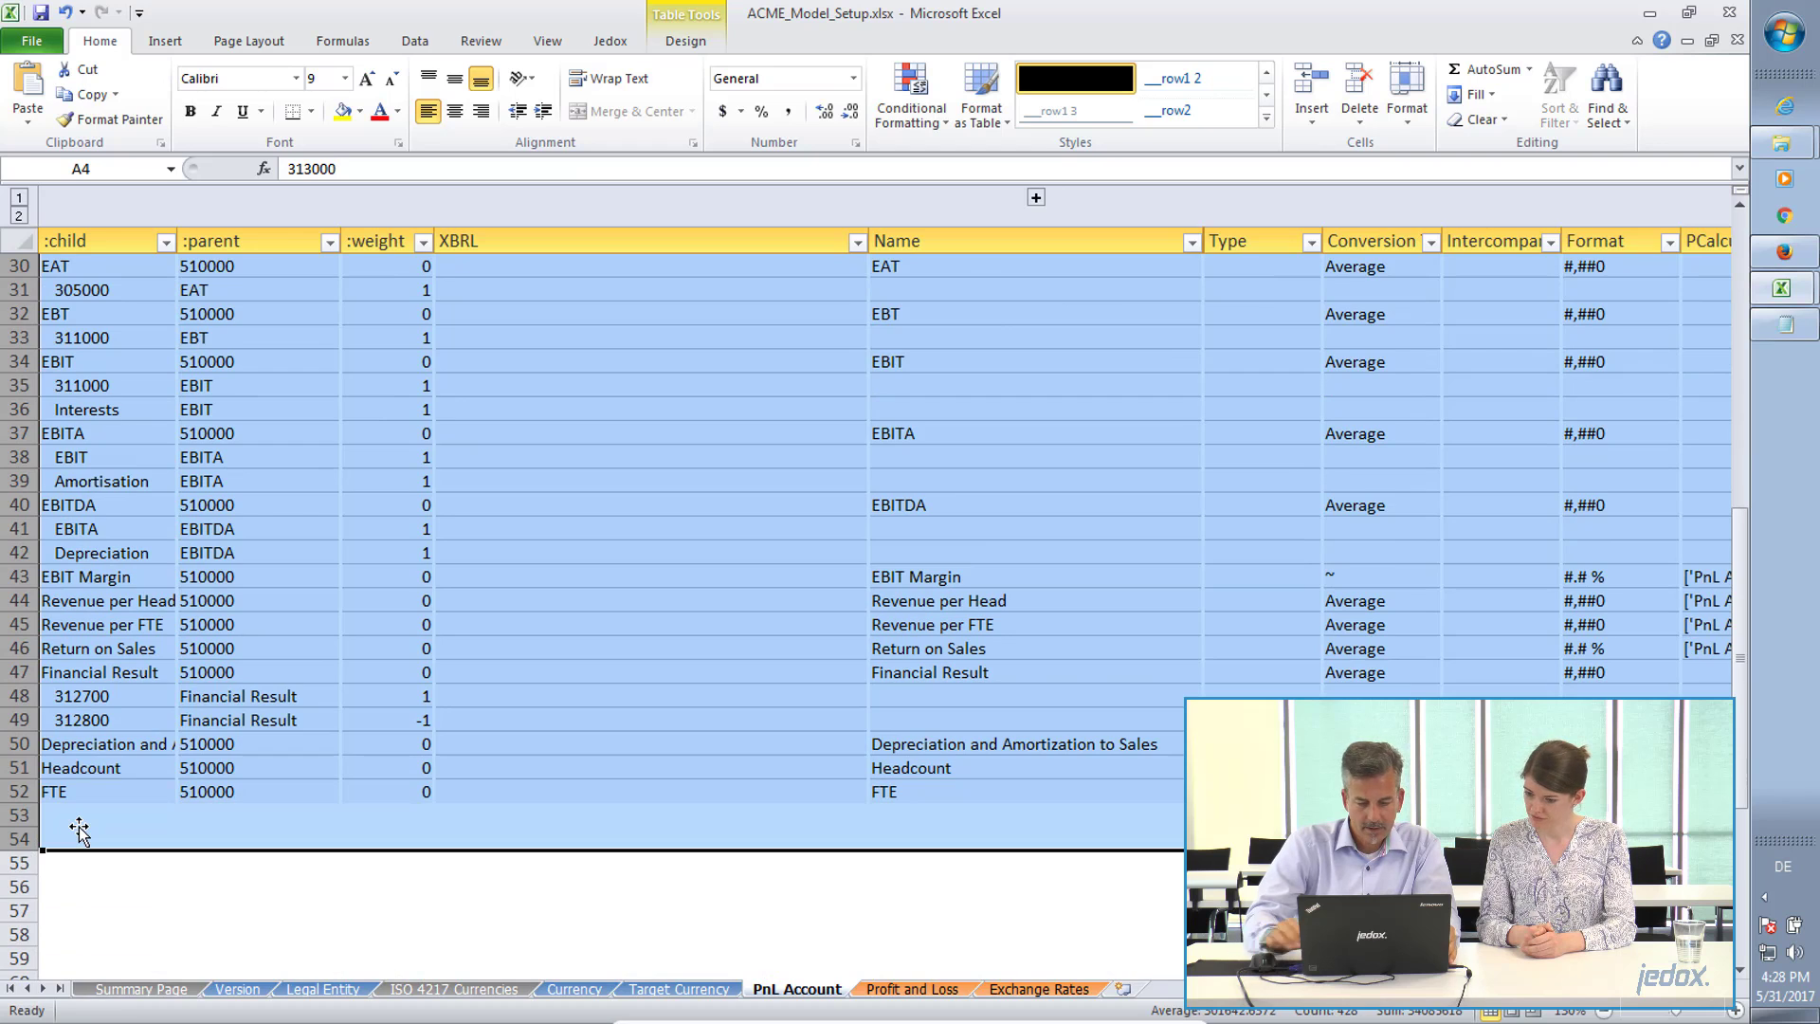
{"action": "key", "text": "ctrl+minus"}
{"action": "left_click", "coordinate": [258, 365]}
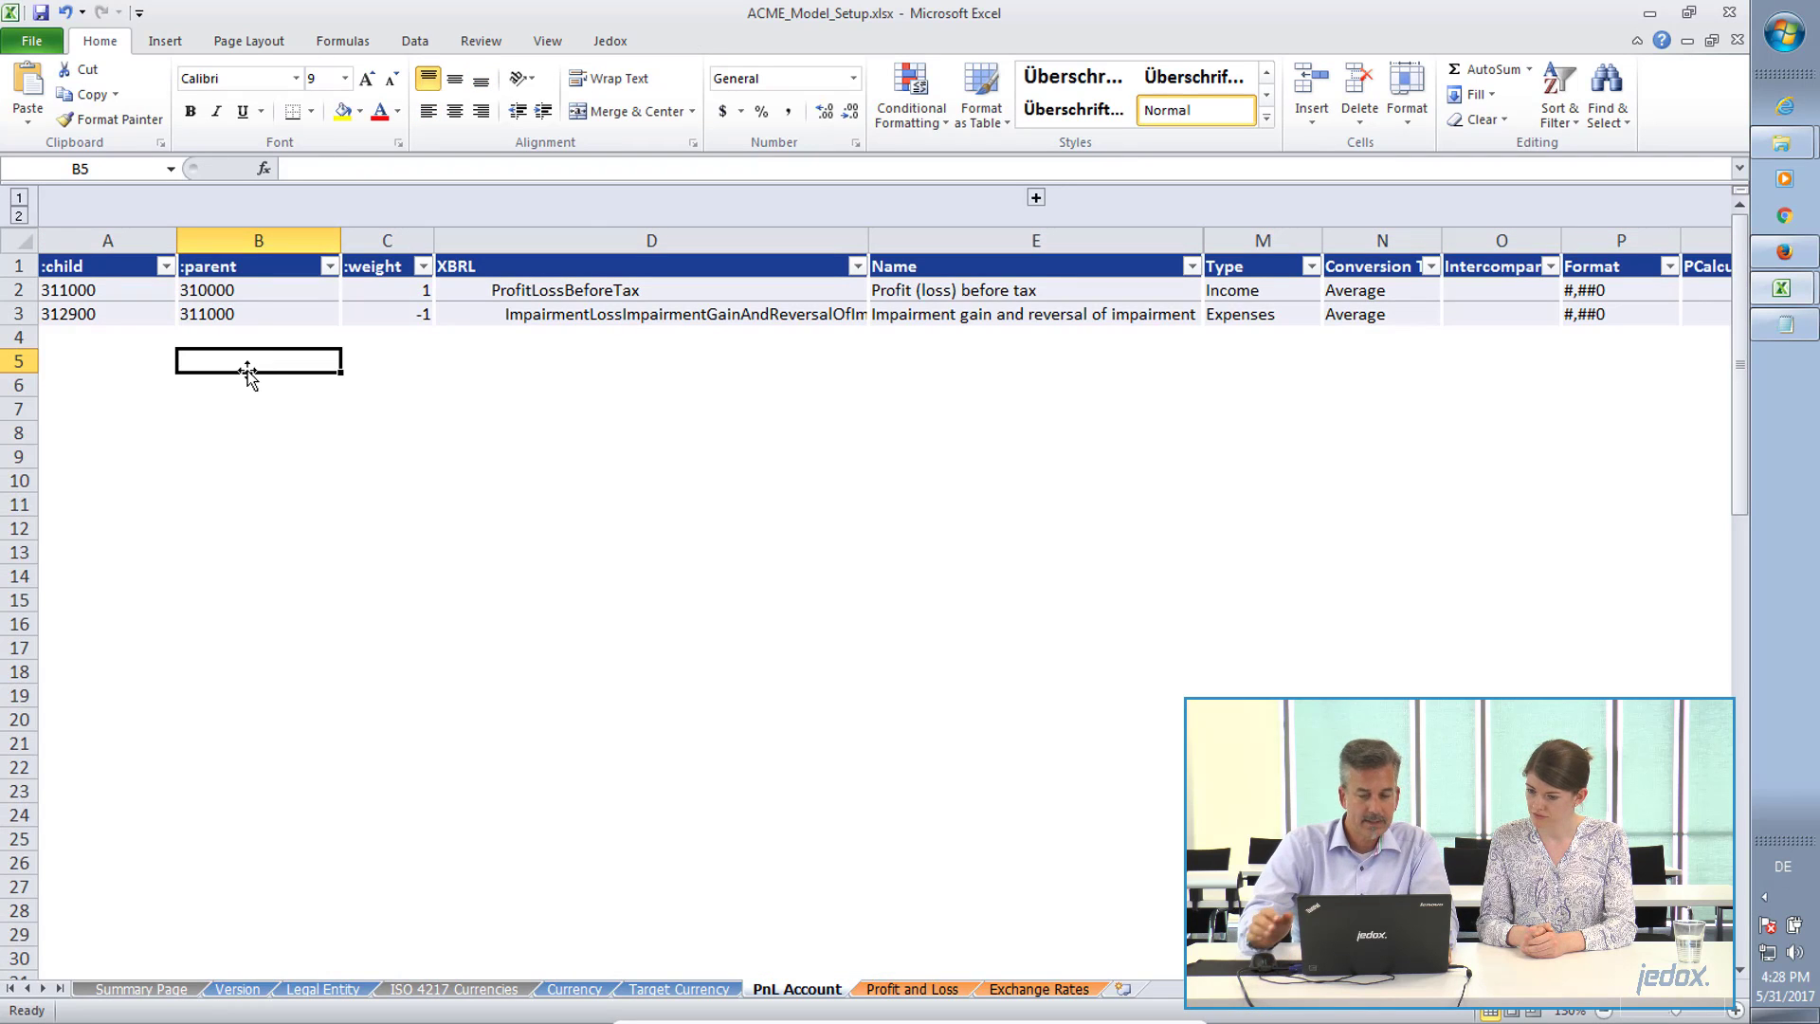
Switch to ACME_PandL_Report.xlsx and copy the account codes and names from ACPnL down to Profit Margin Net, range B6:F26.
{"action": "key", "text": "alt+Tab"}
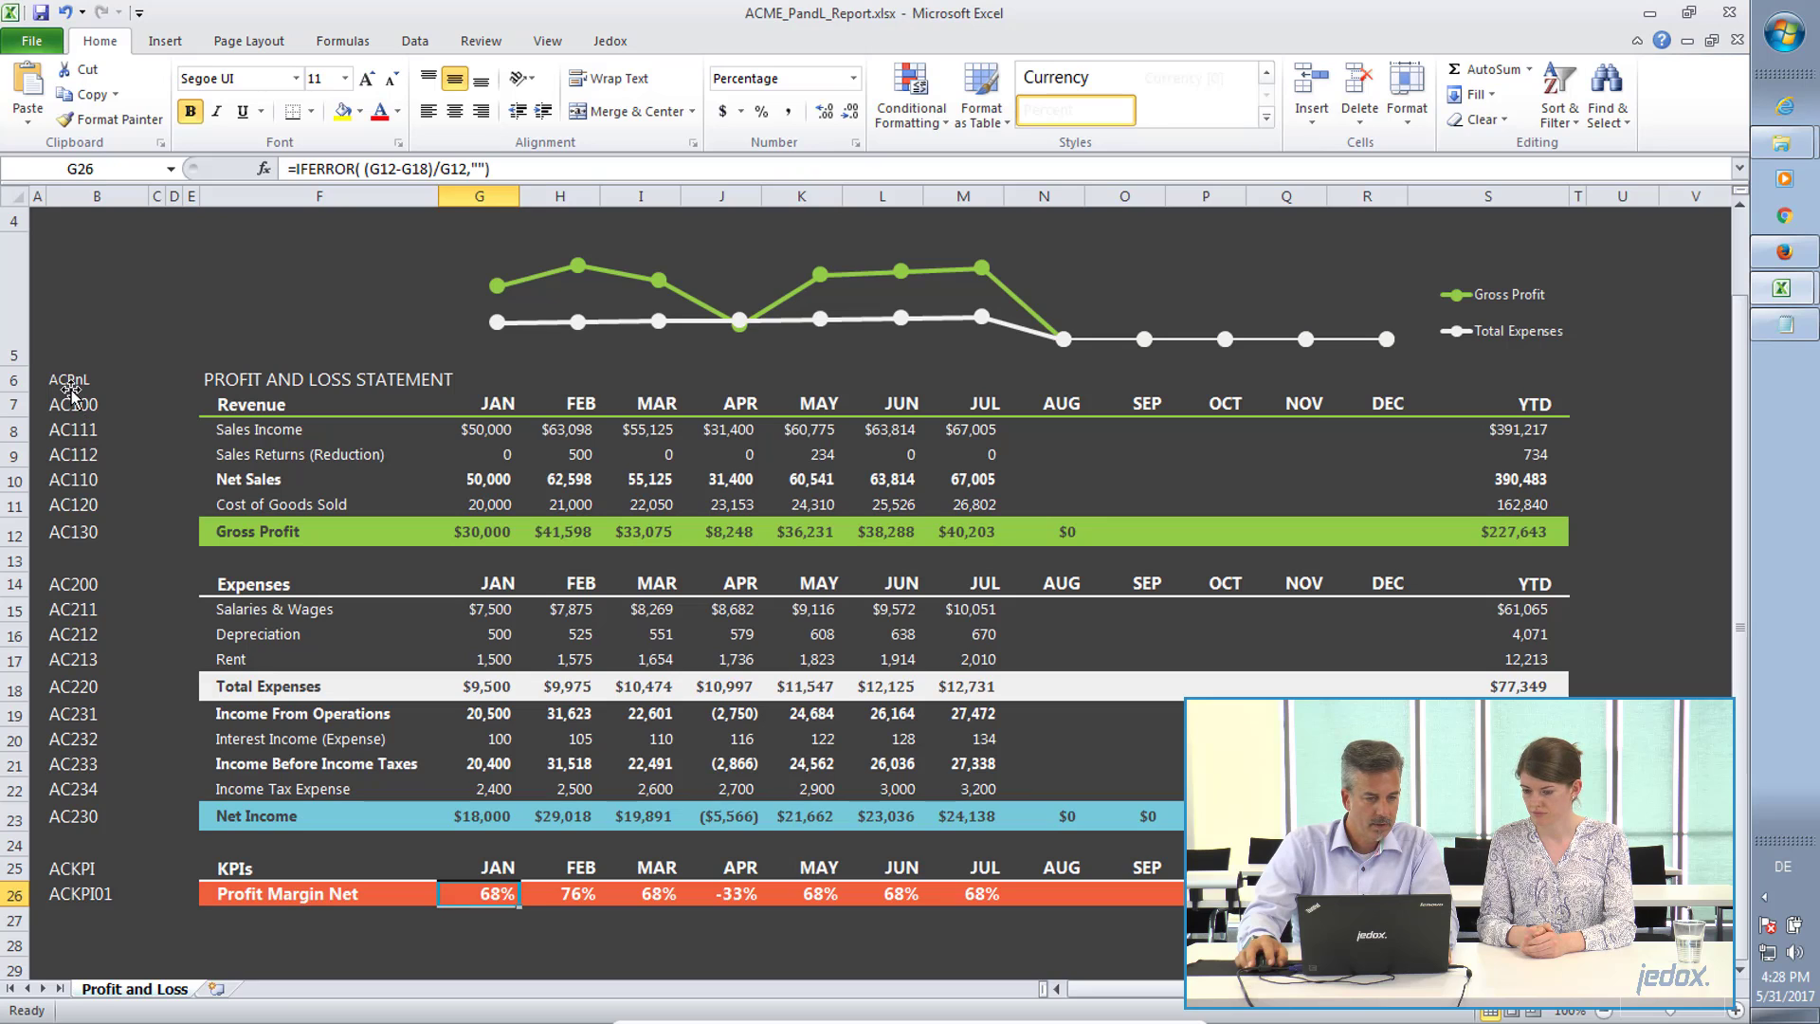
{"action": "left_click", "coordinate": [70, 385]}
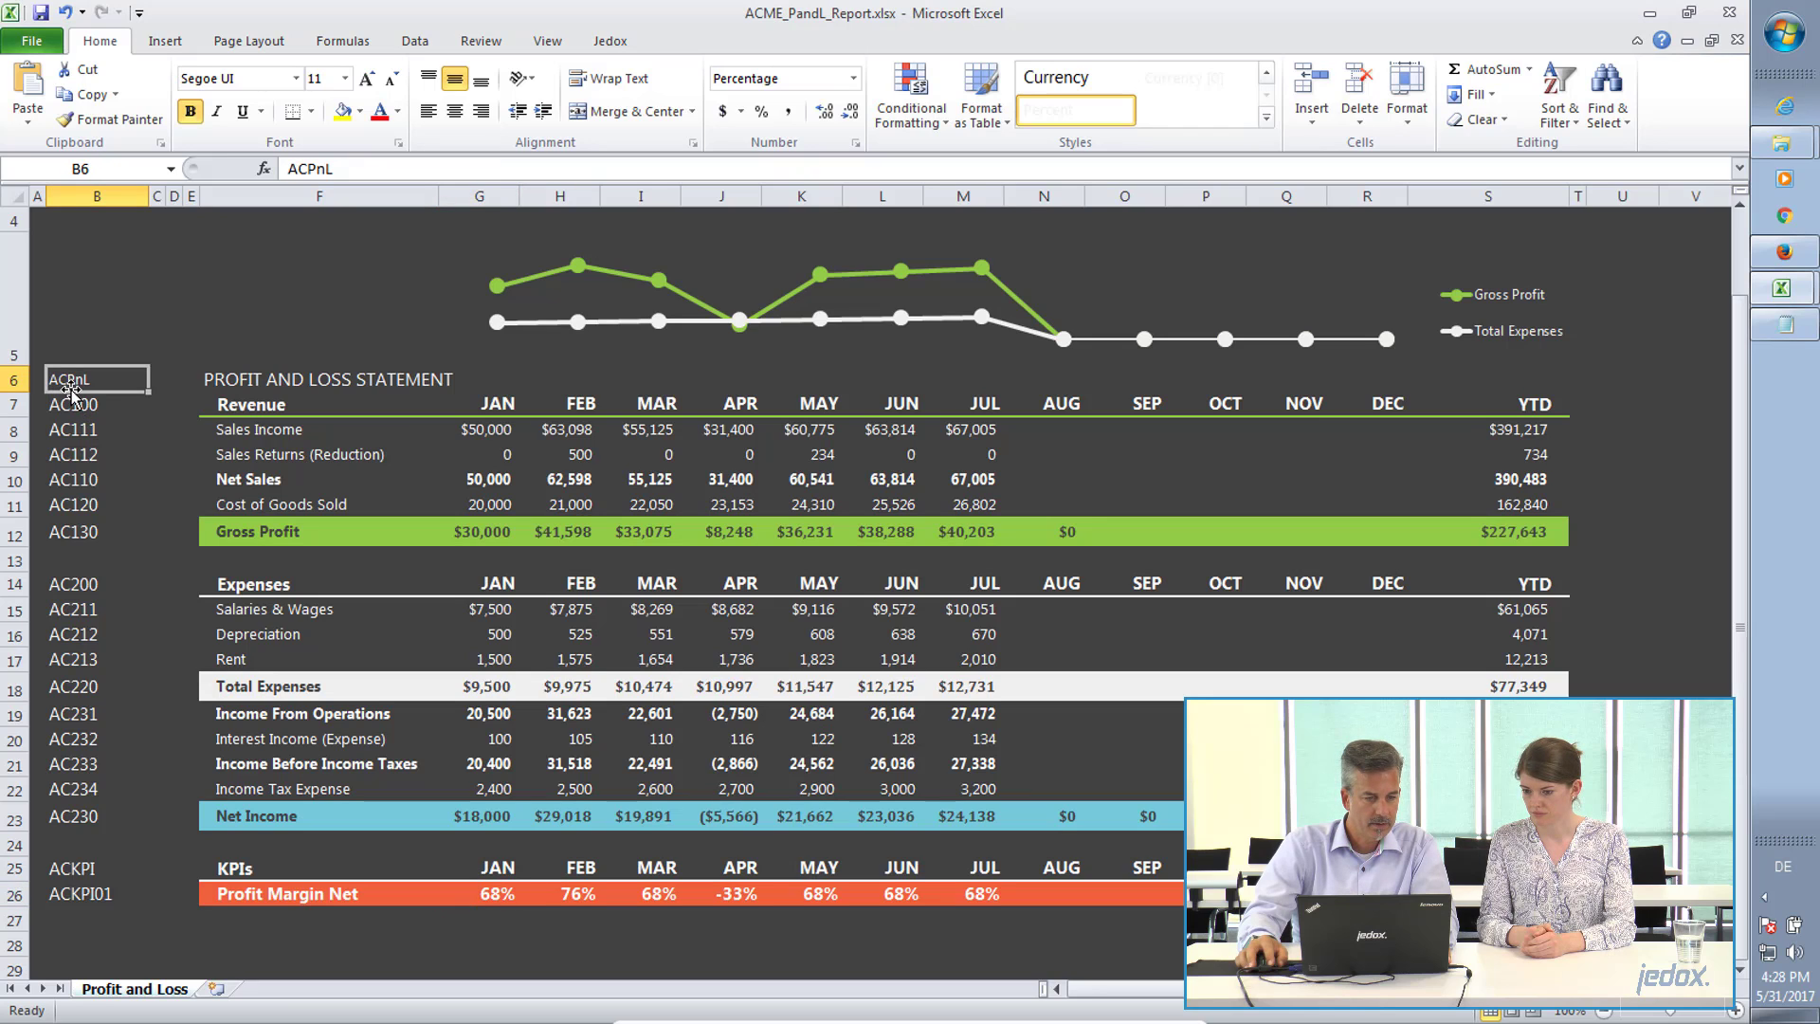
{"action": "left_click_drag", "start_coordinate": [73, 389], "coordinate": [258, 867]}
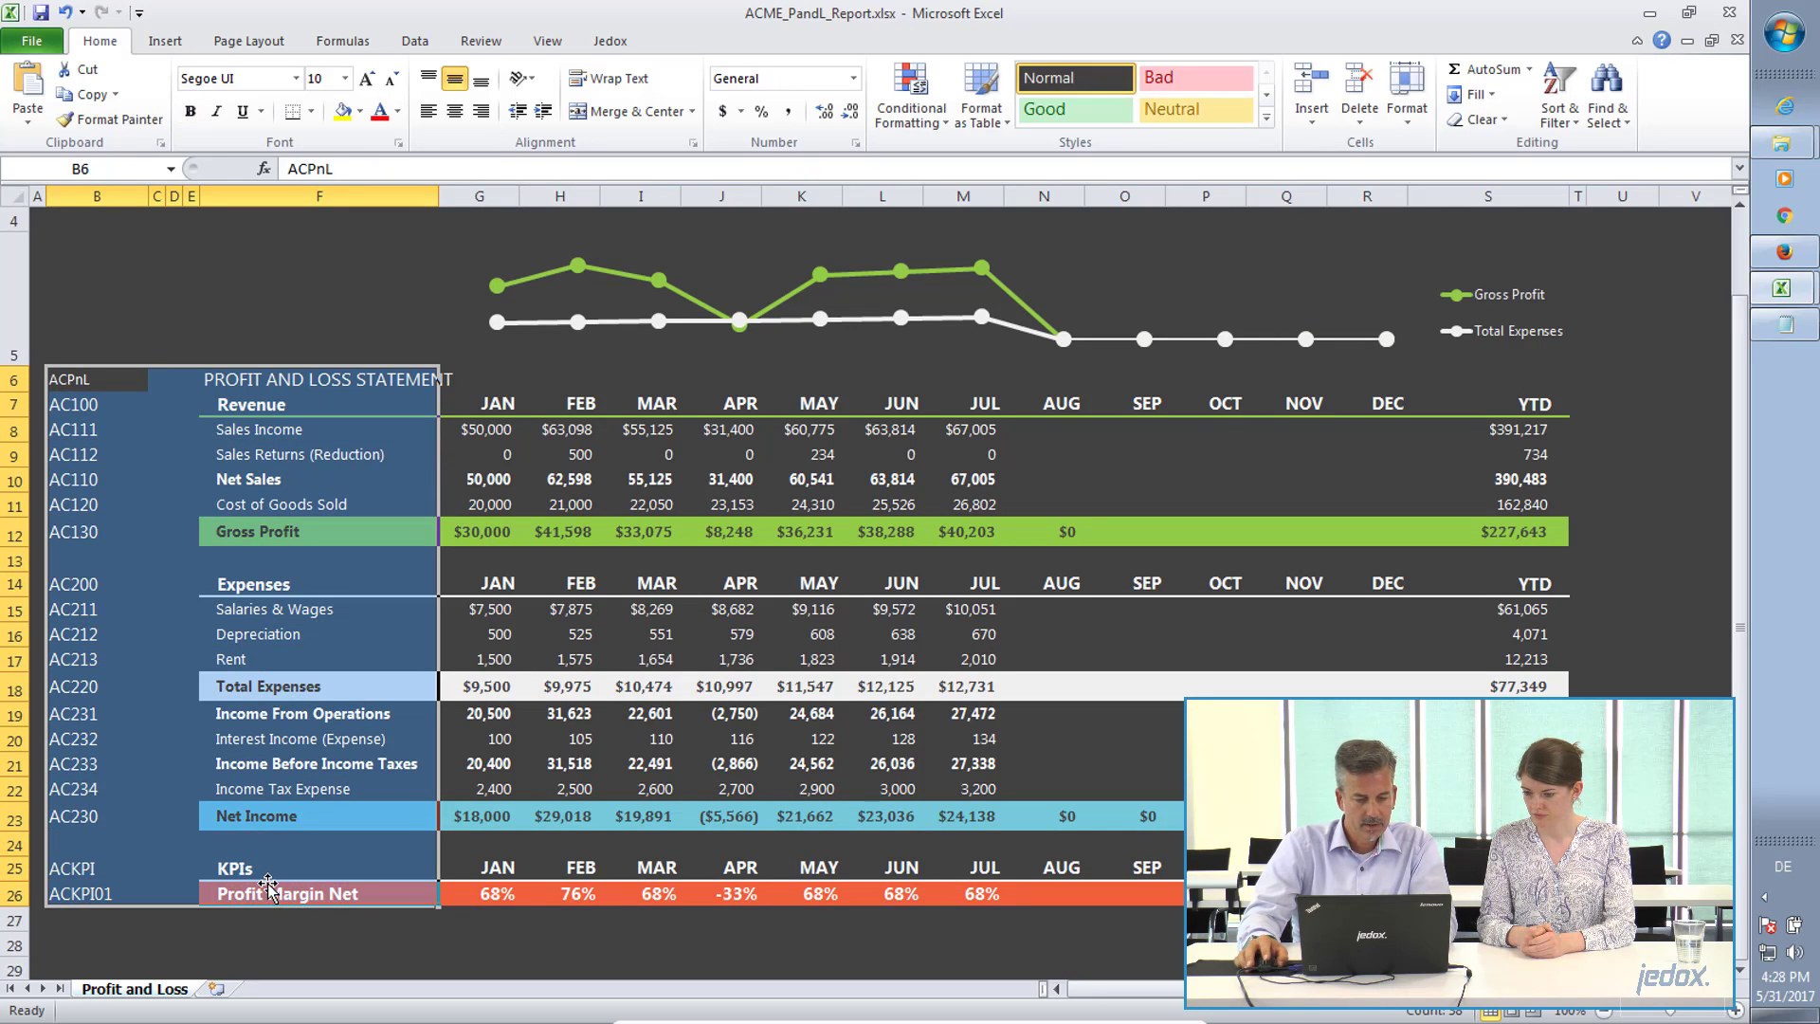
{"action": "key", "text": "ctrl+c"}
Paste the copied accounts as values into the PnL Account sheet of ACME_Model_Setup.xlsx, starting at cell A4.
{"action": "key", "text": "alt+Tab"}
{"action": "left_click", "coordinate": [57, 337]}
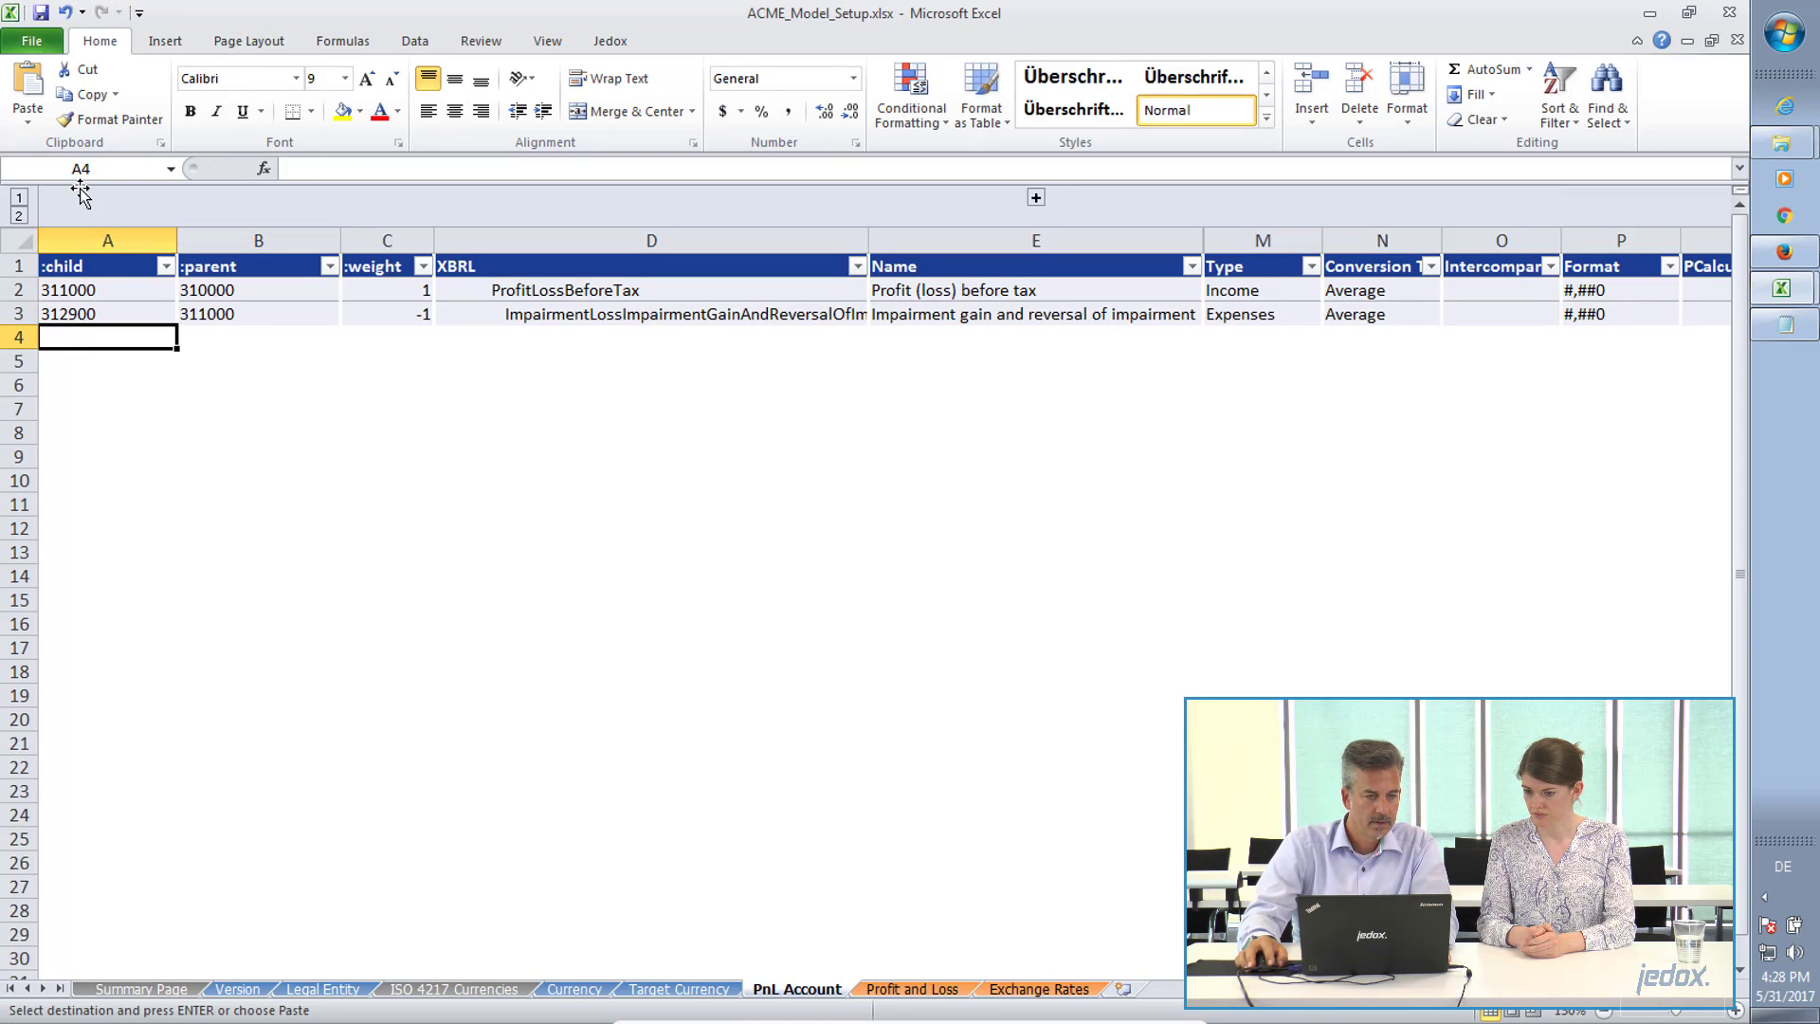
{"action": "left_click", "coordinate": [27, 112]}
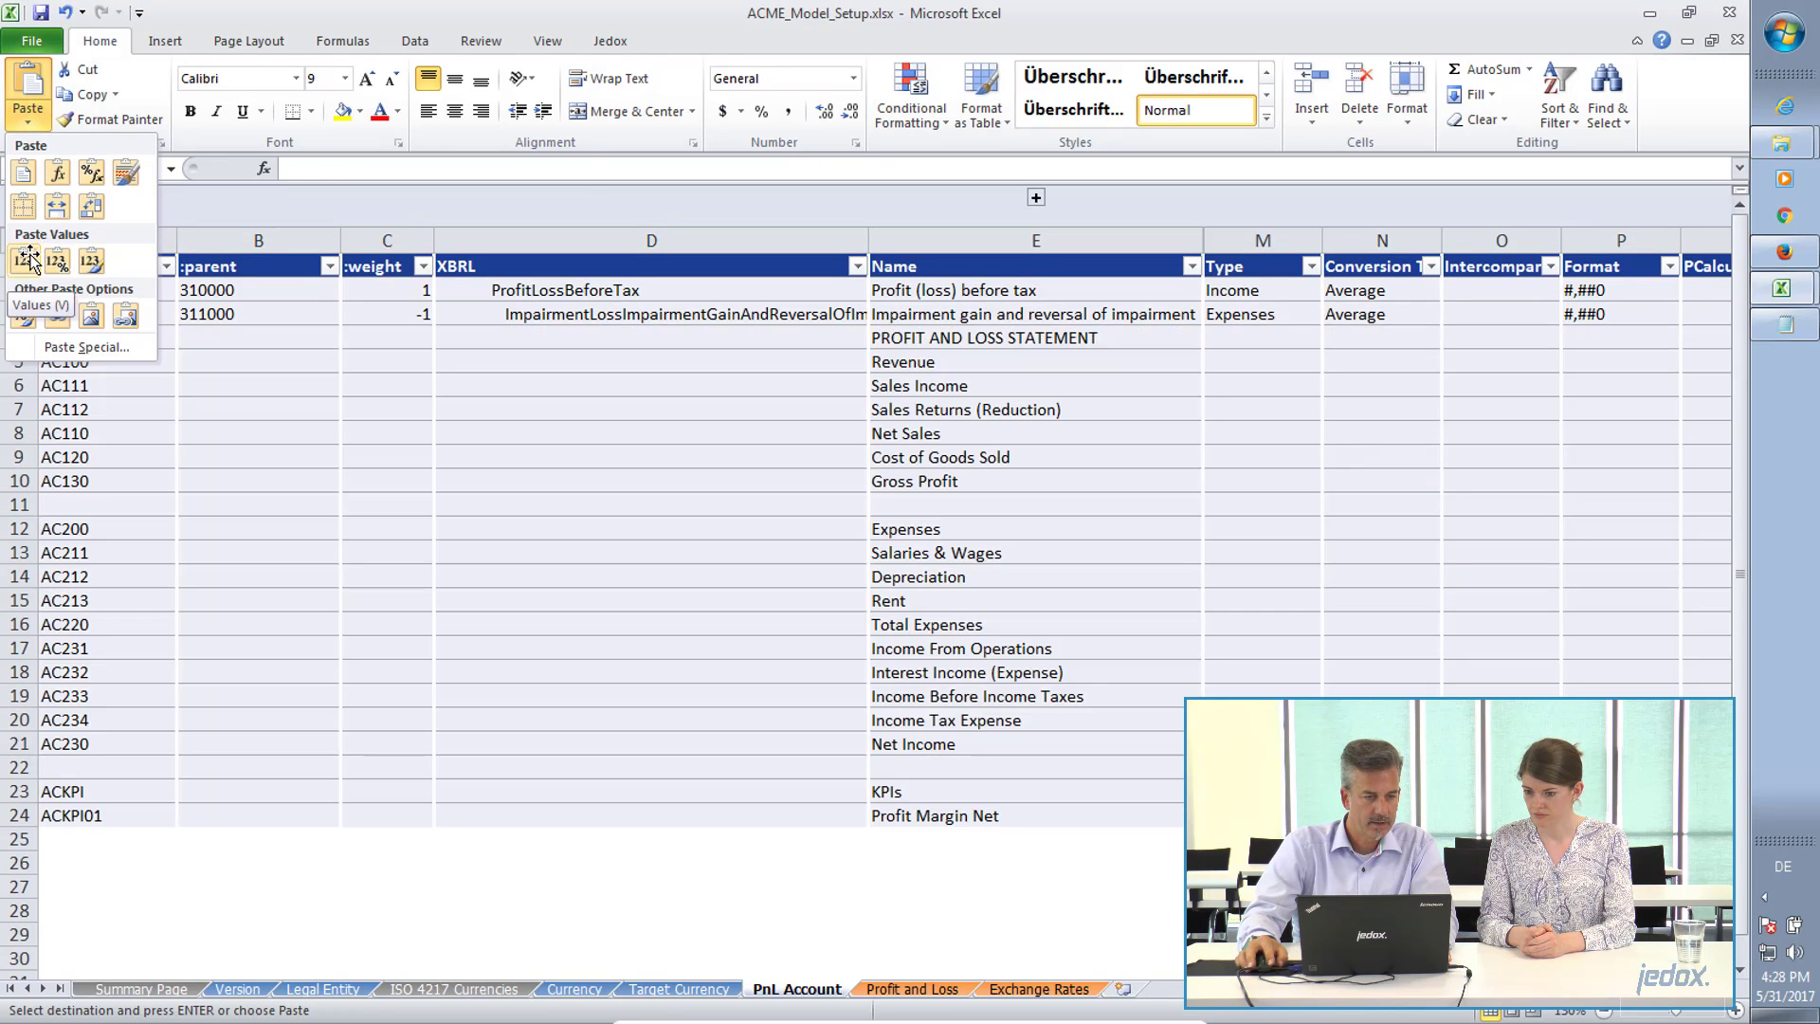
{"action": "left_click", "coordinate": [23, 260]}
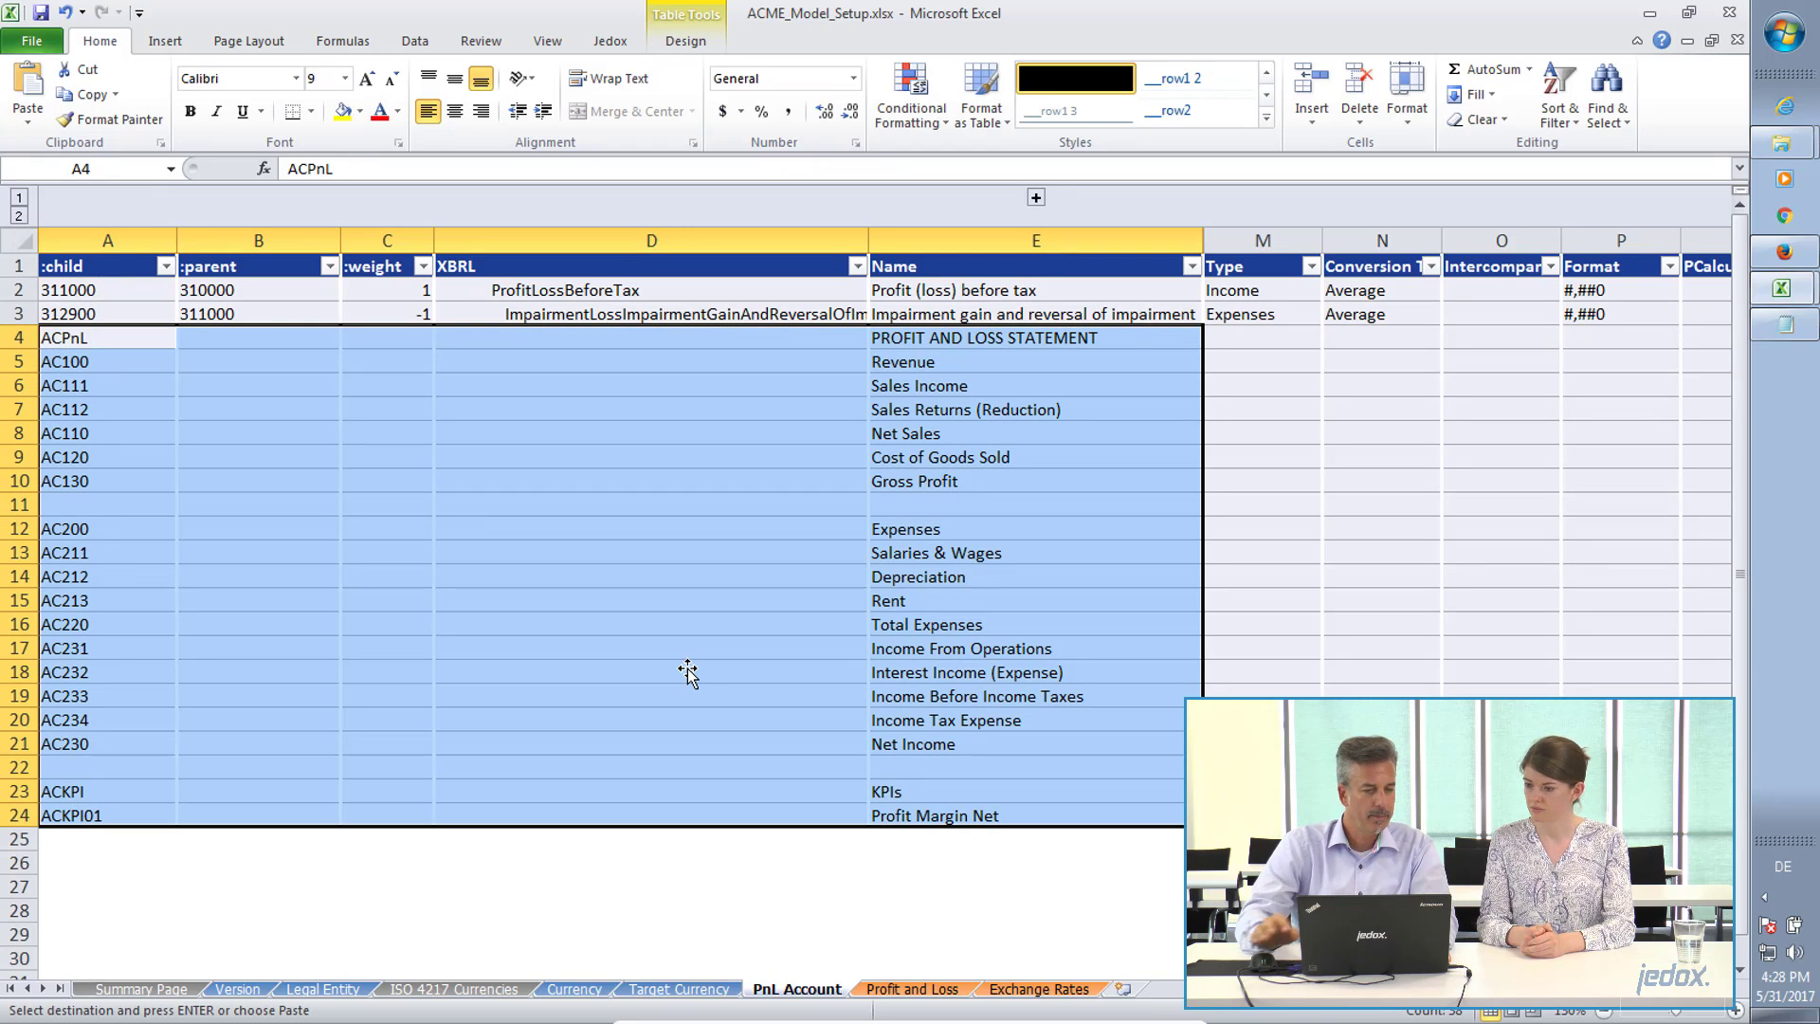
{"action": "left_click", "coordinate": [915, 337]}
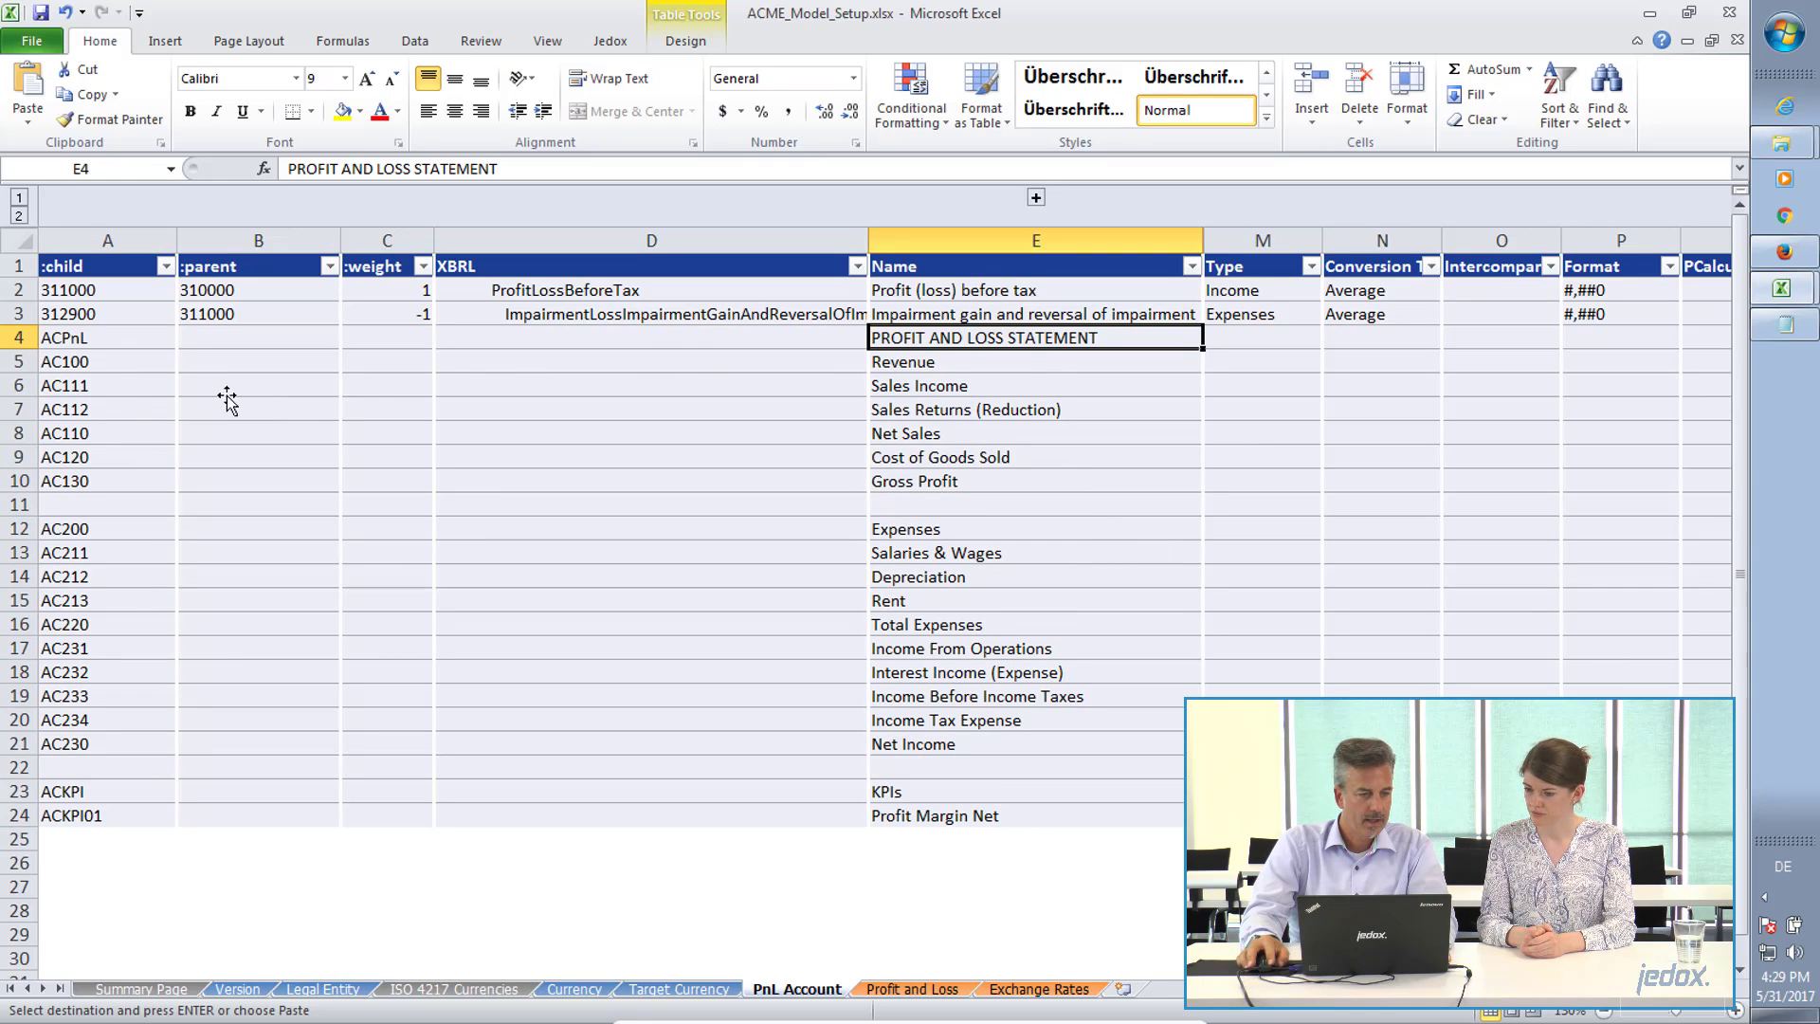
Review the child account codes in A4:A24 and the parent assigned to ACPnL in cell B4.
{"action": "left_click", "coordinate": [72, 342]}
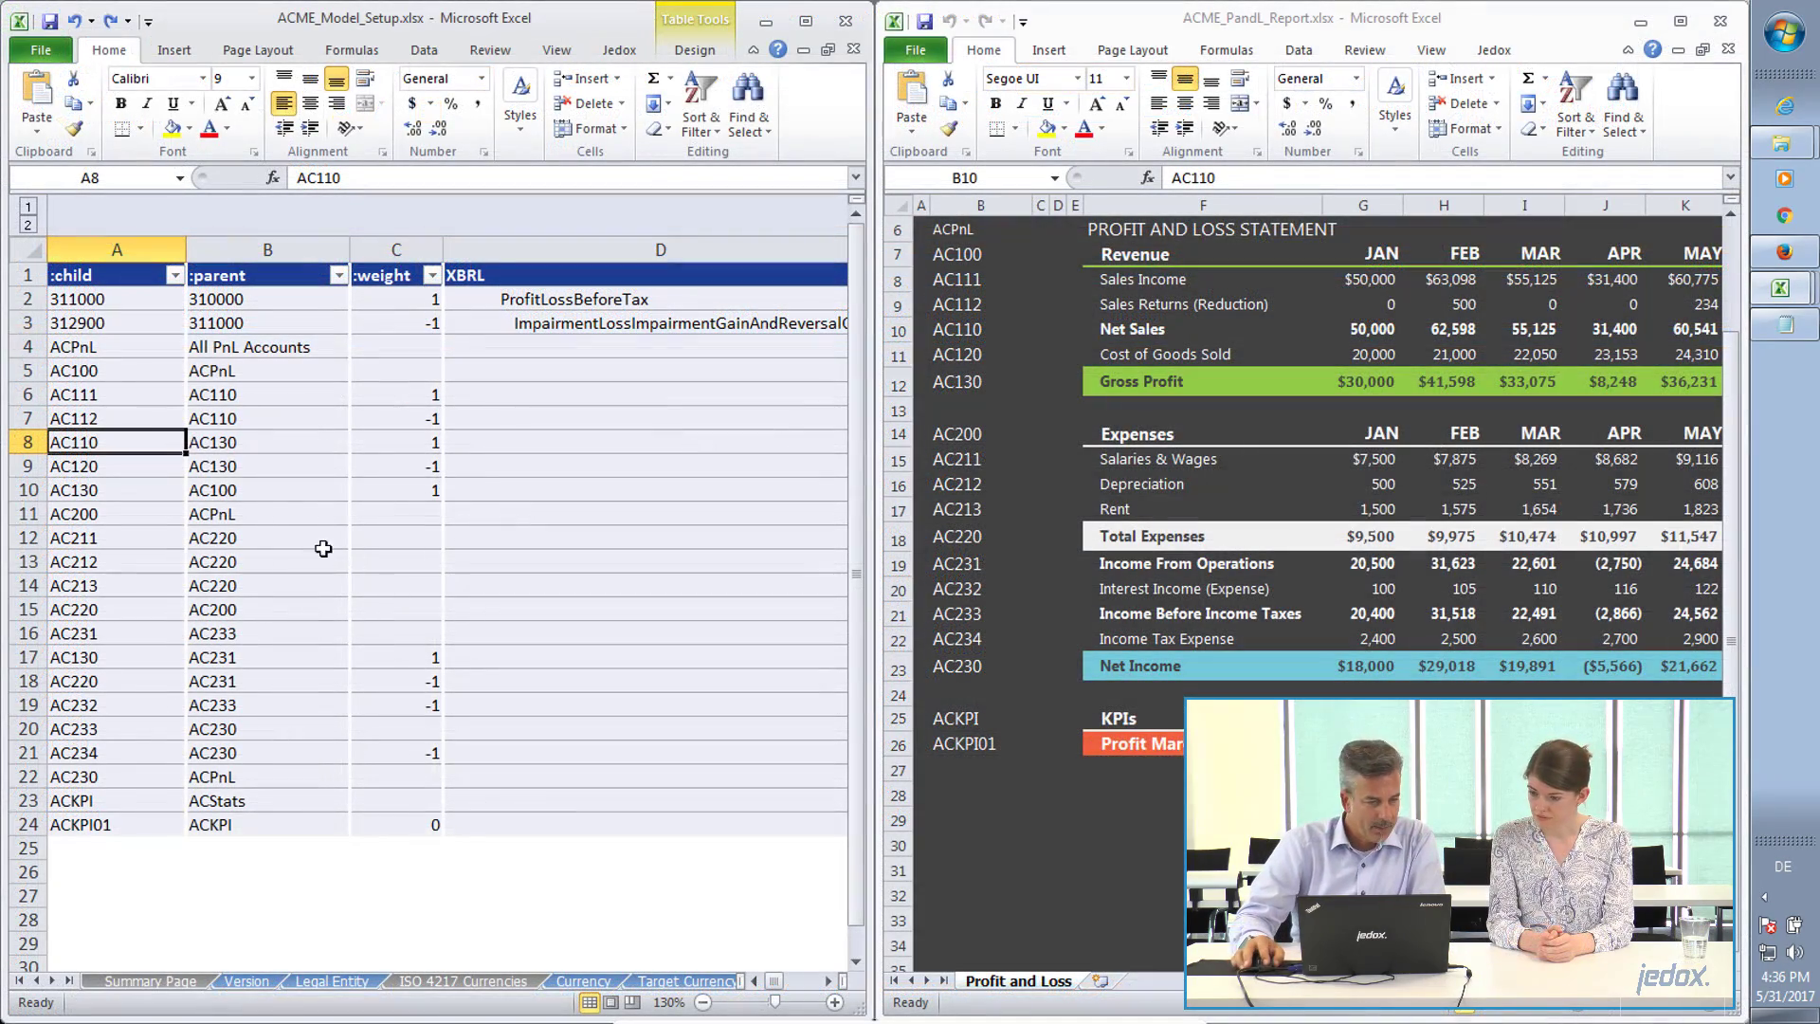
{"action": "left_click", "coordinate": [92, 347]}
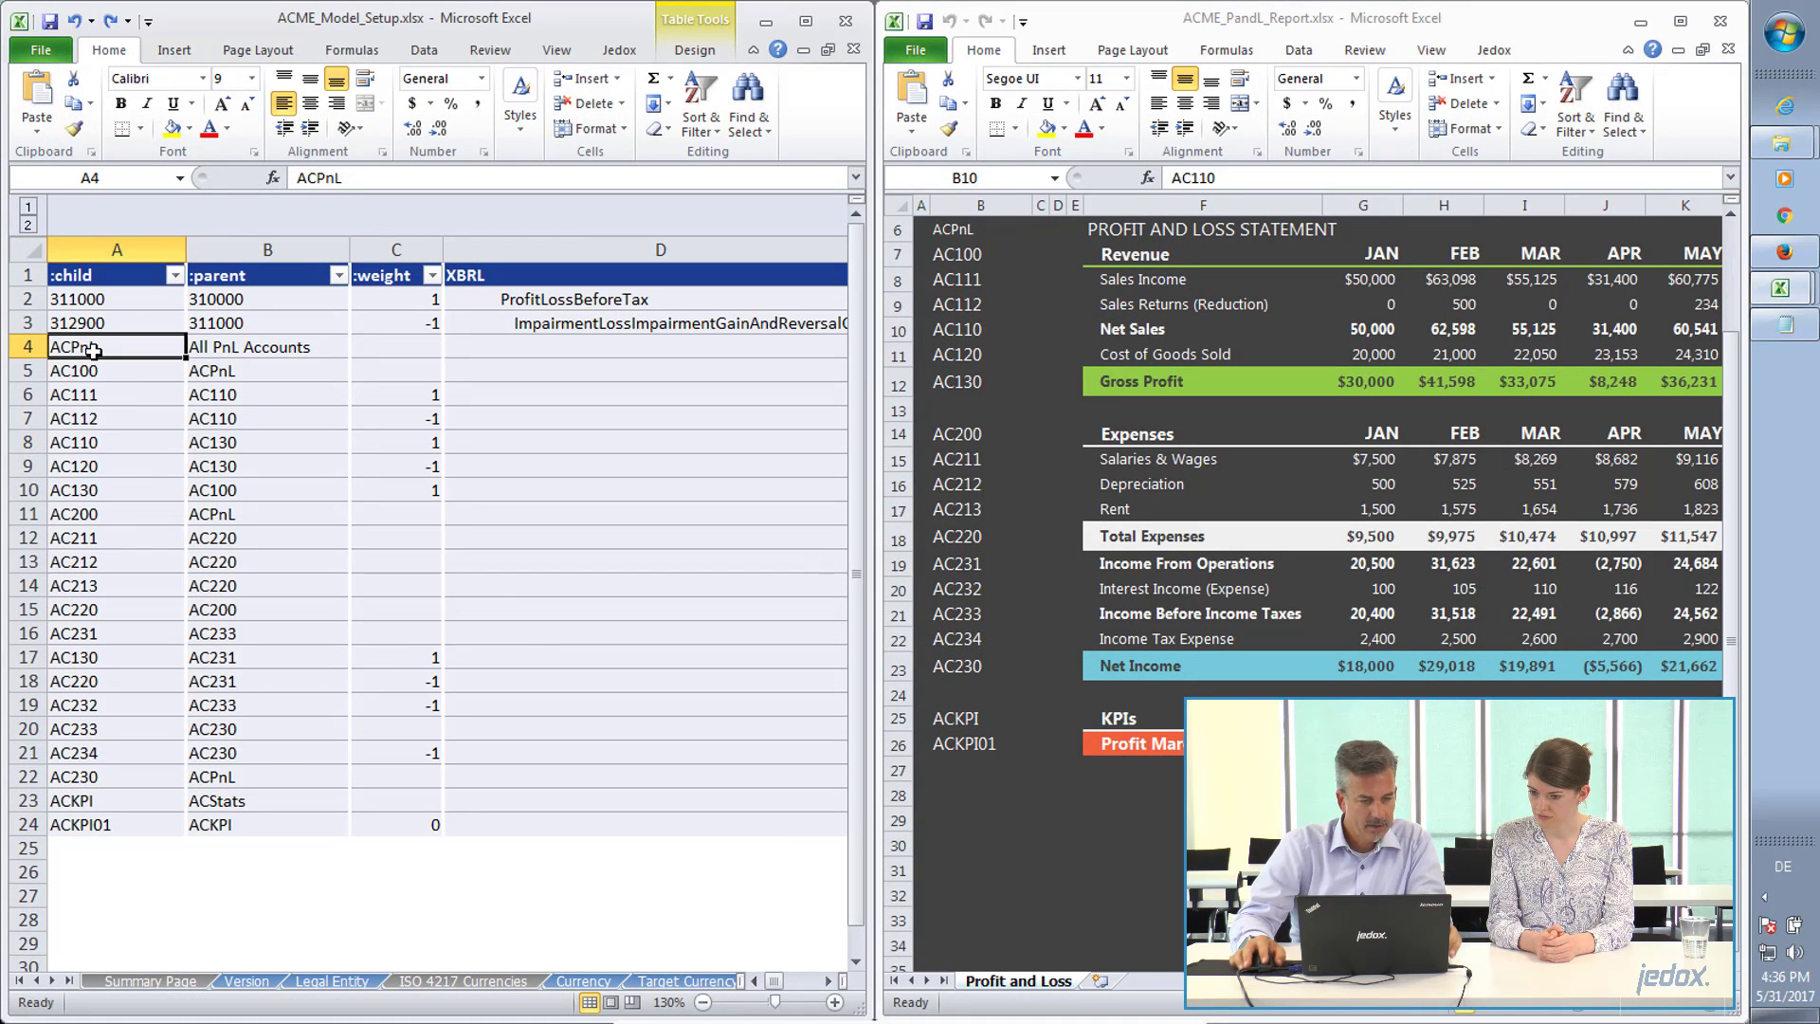
{"action": "left_click", "coordinate": [126, 828], "text": "shift"}
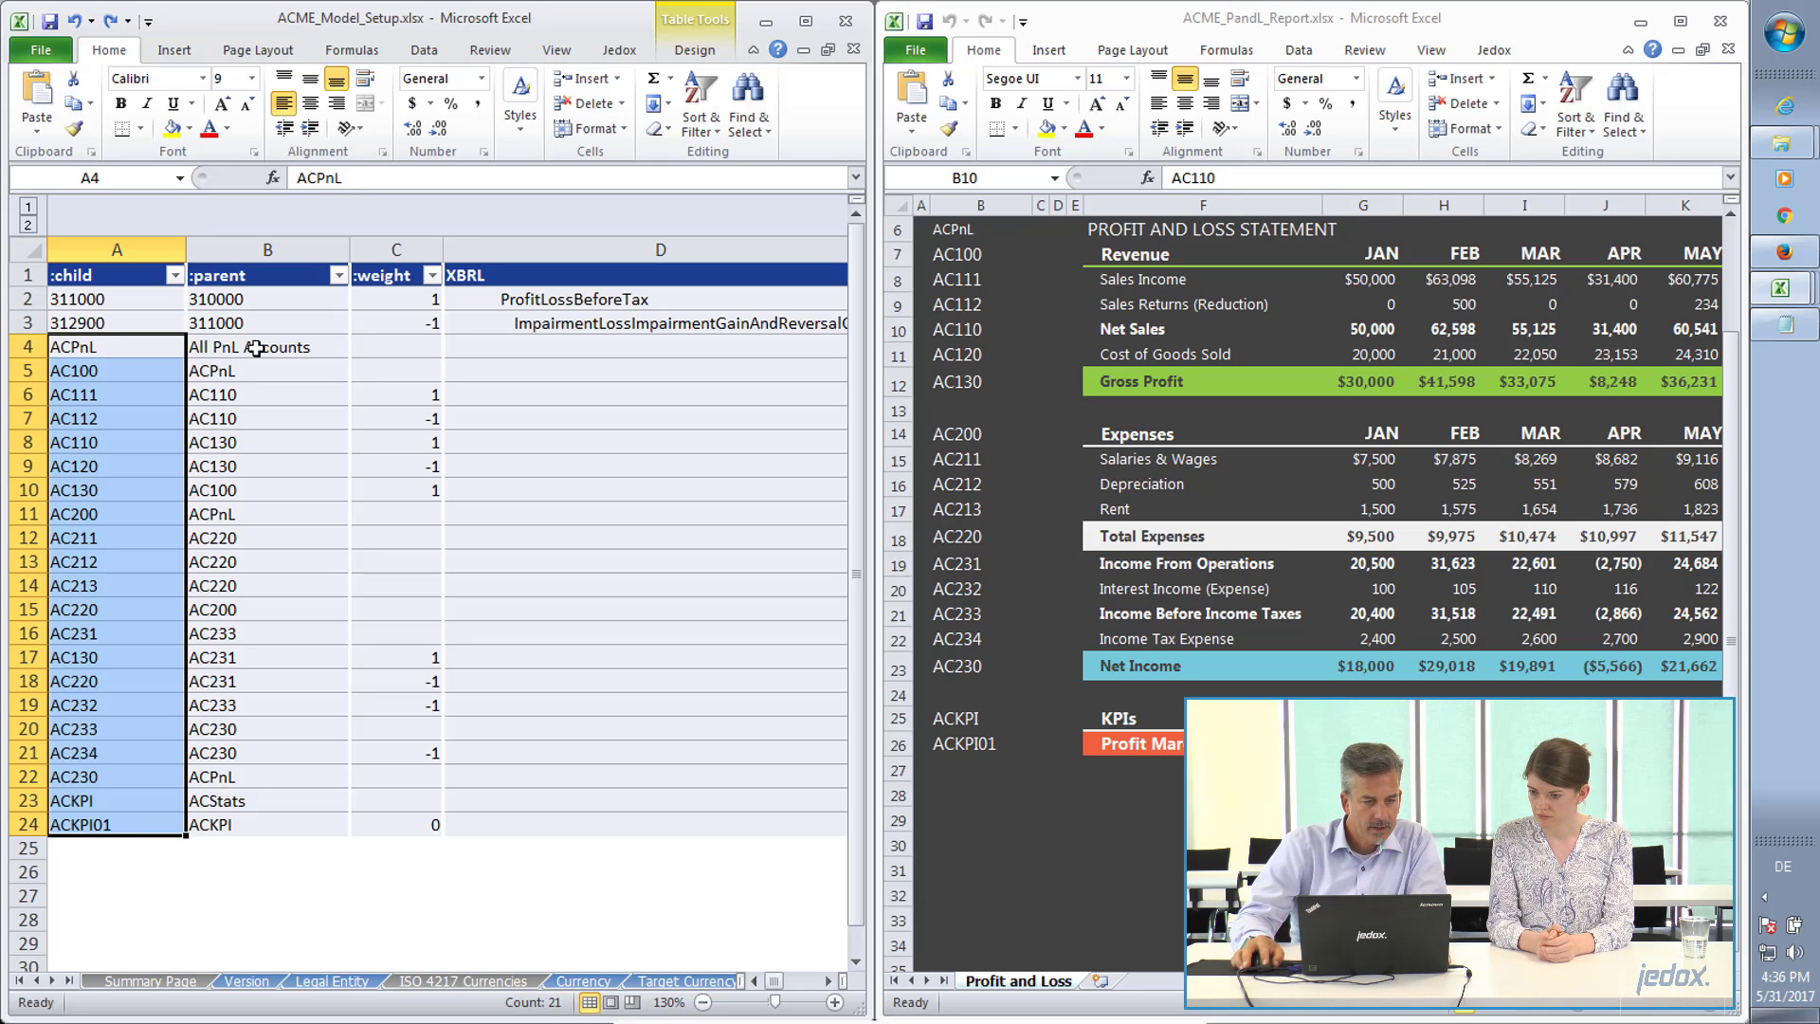
{"action": "left_click", "coordinate": [206, 348]}
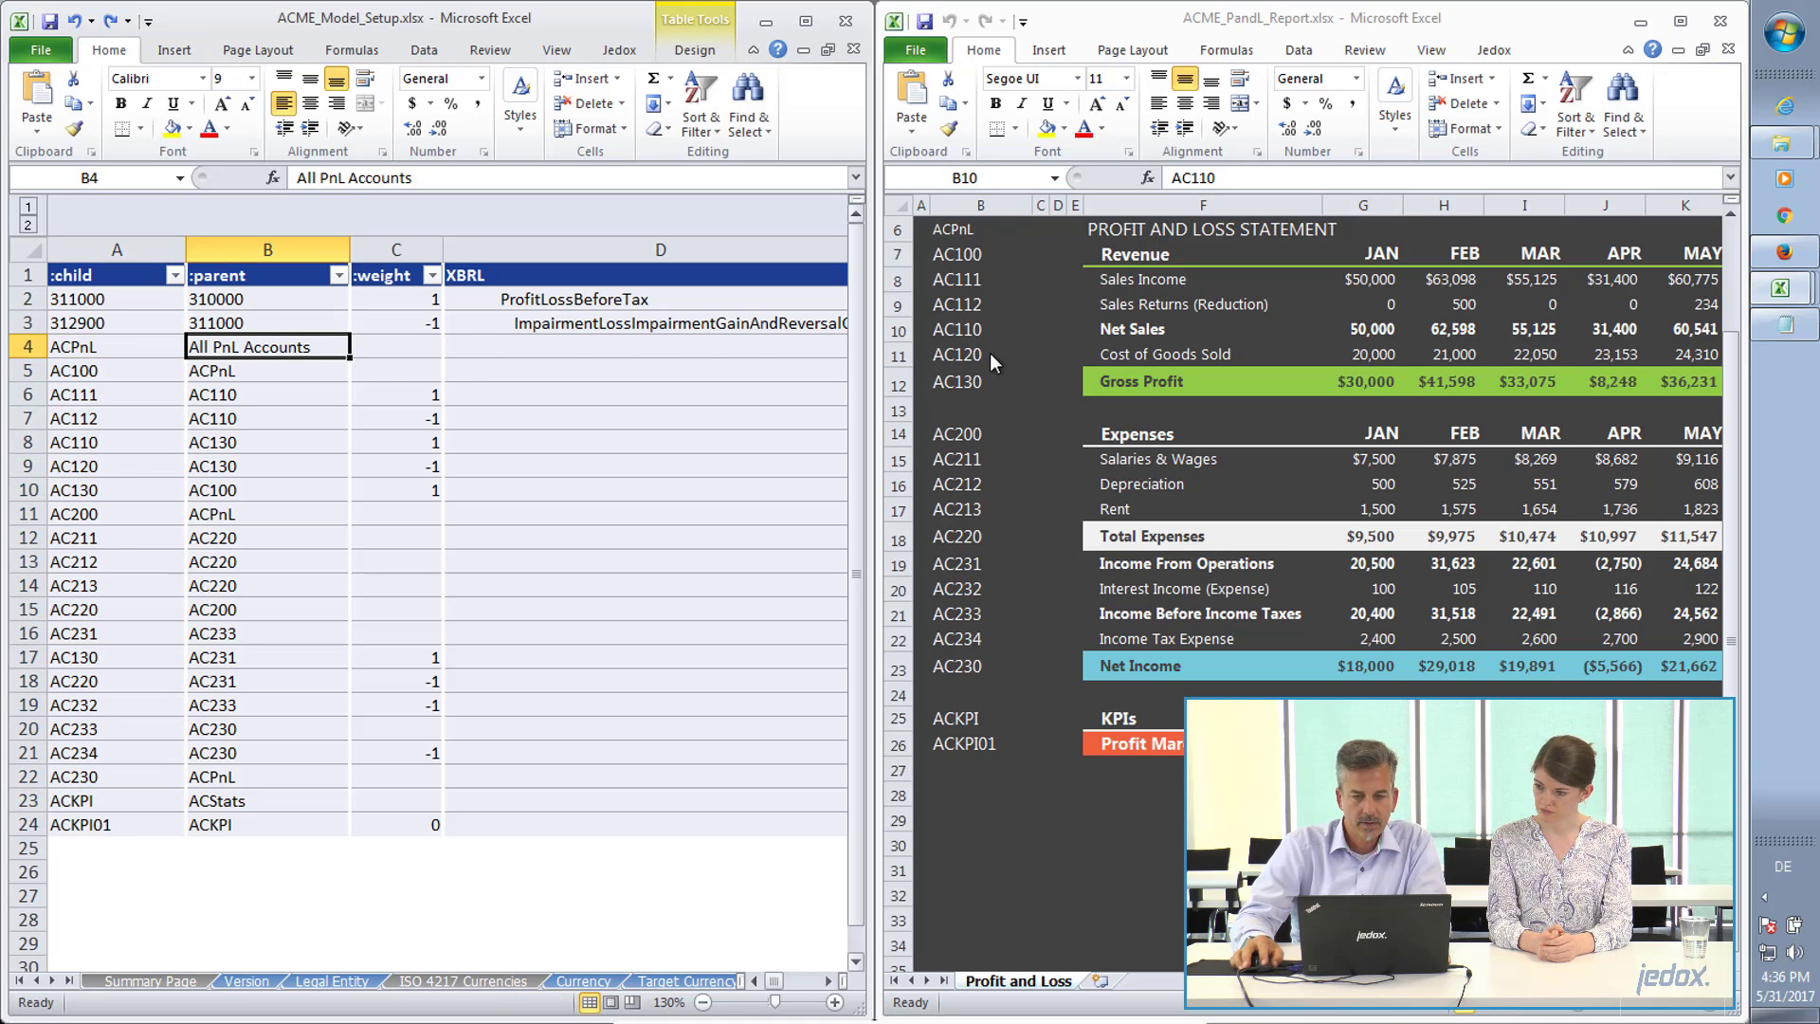
Check which report rows January's Gross Profit formula references in the profit and loss report, leaving the formula as it is.
{"action": "left_click", "coordinate": [1391, 374]}
{"action": "left_click", "coordinate": [1384, 381]}
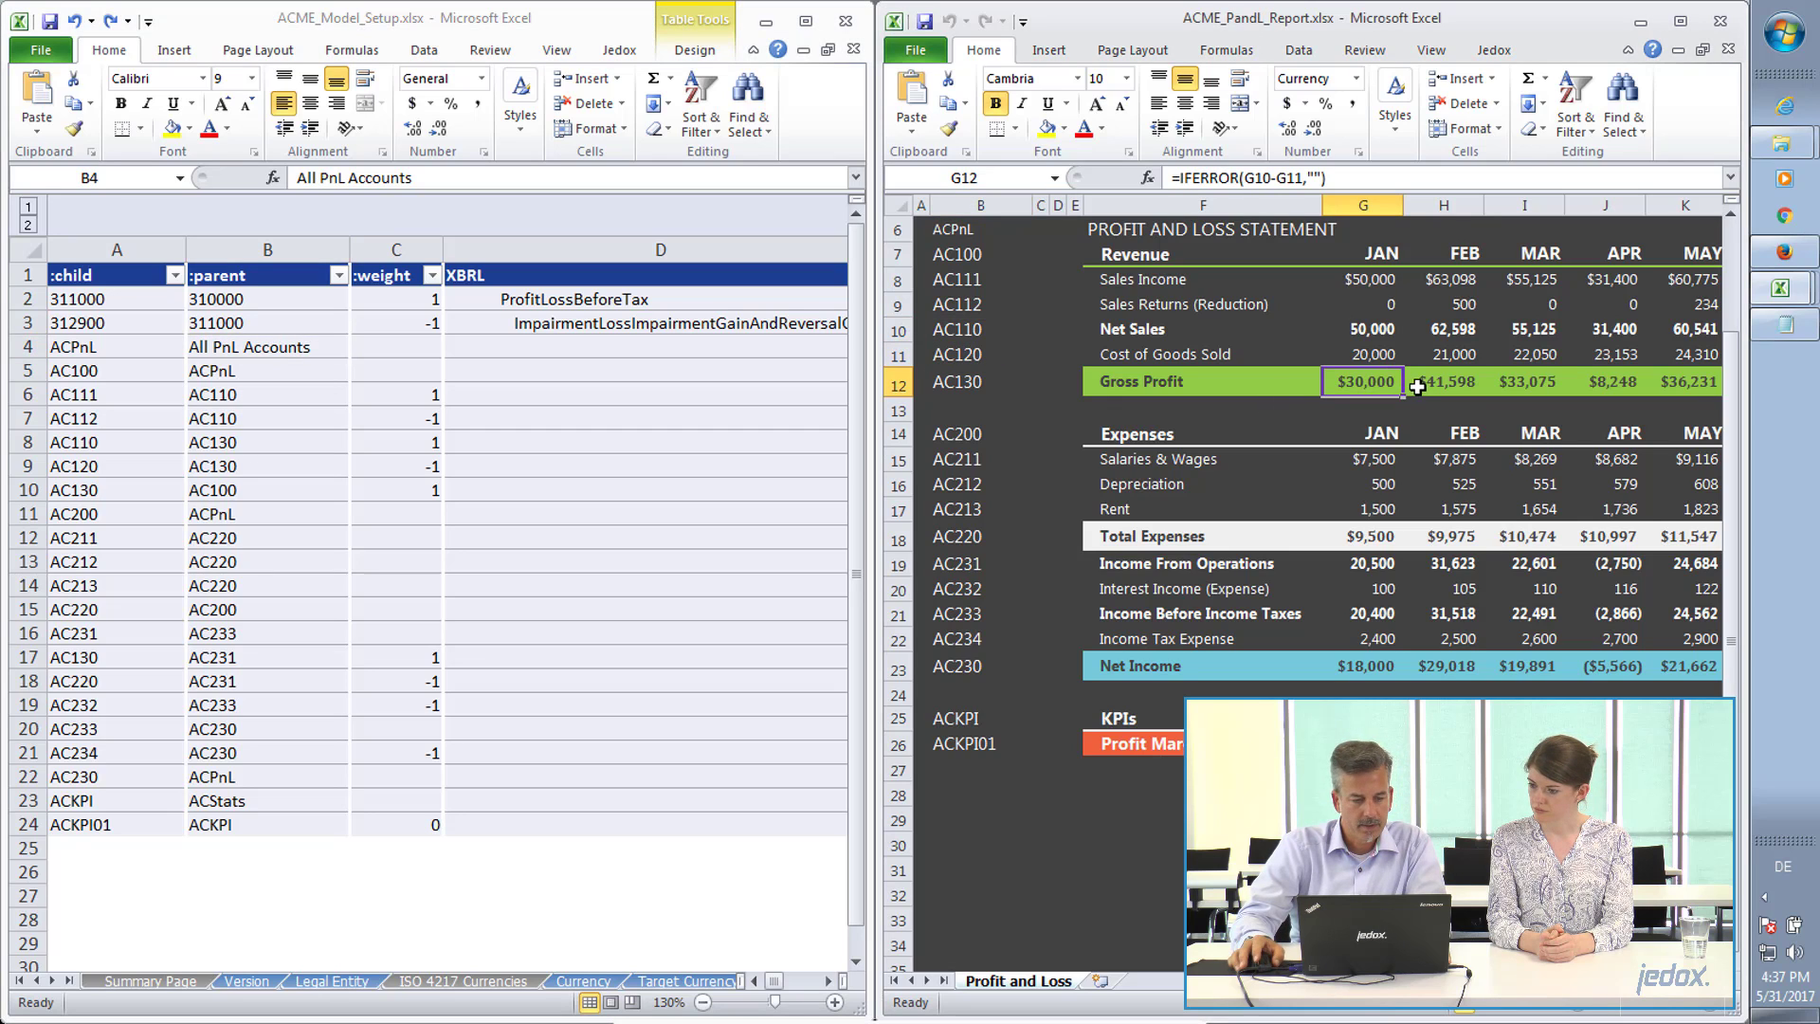
{"action": "double_click", "coordinate": [1396, 383]}
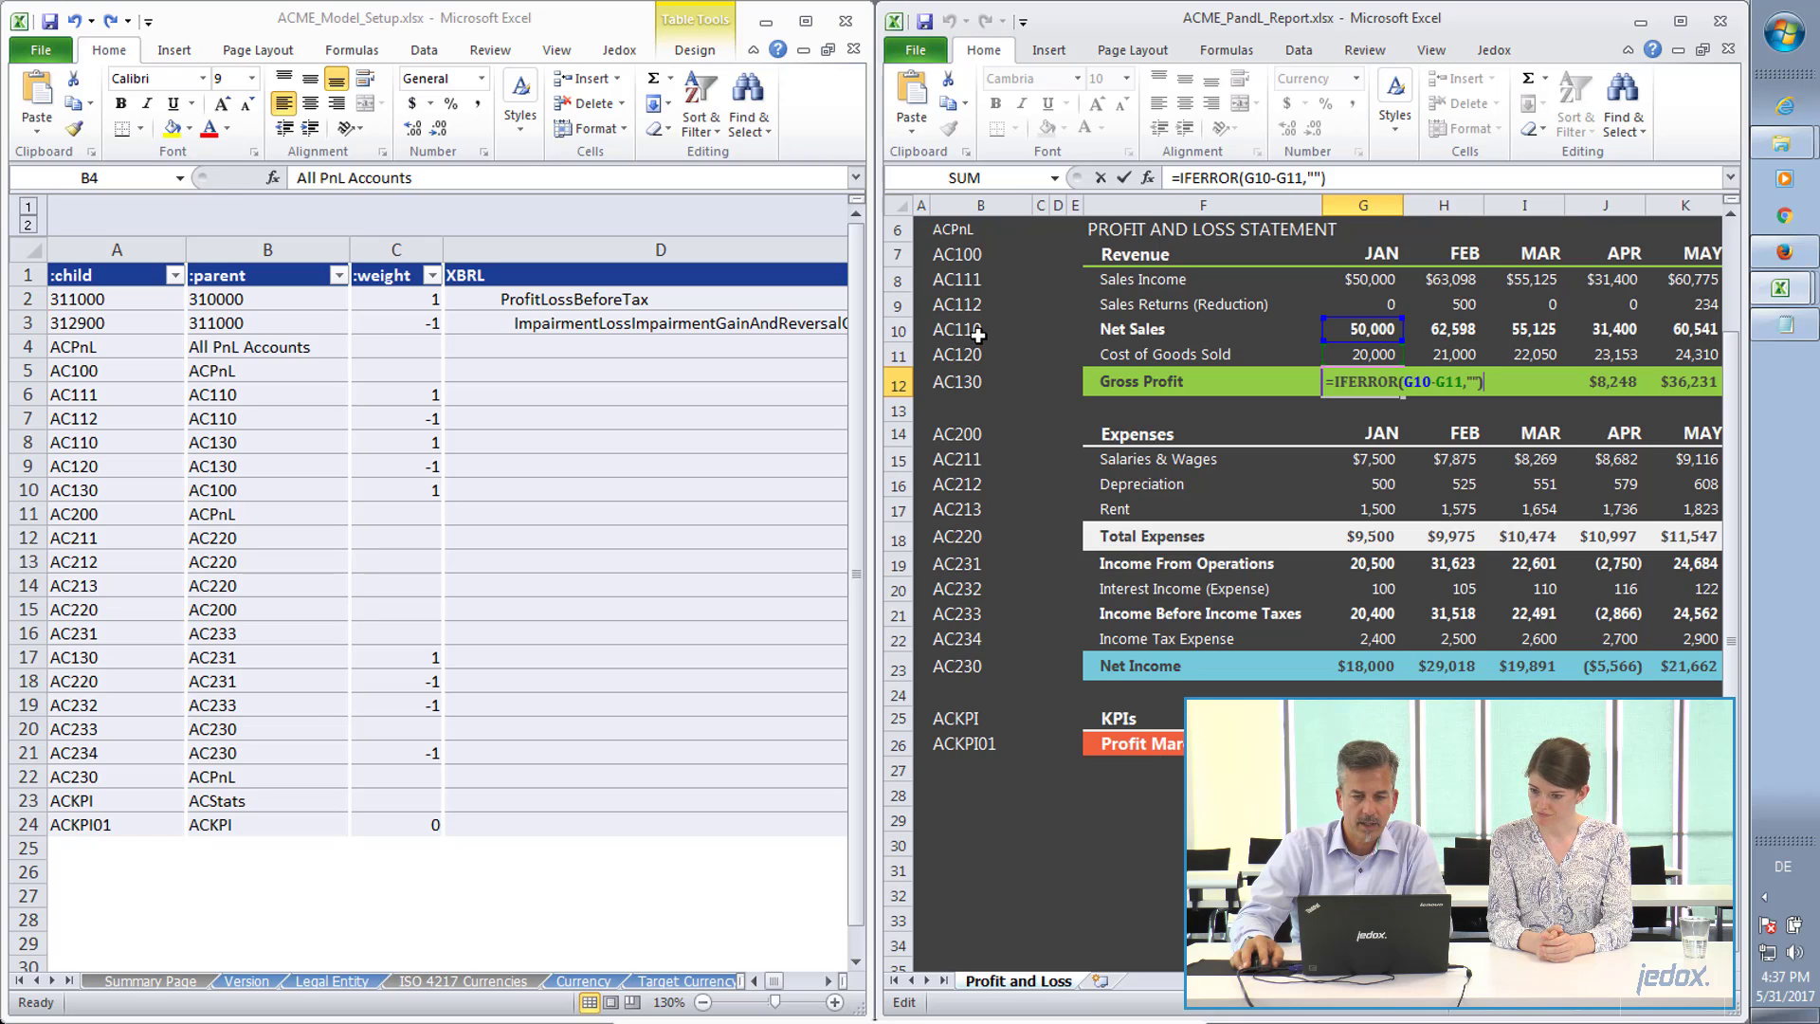
{"action": "key", "text": "ctrl+Return"}
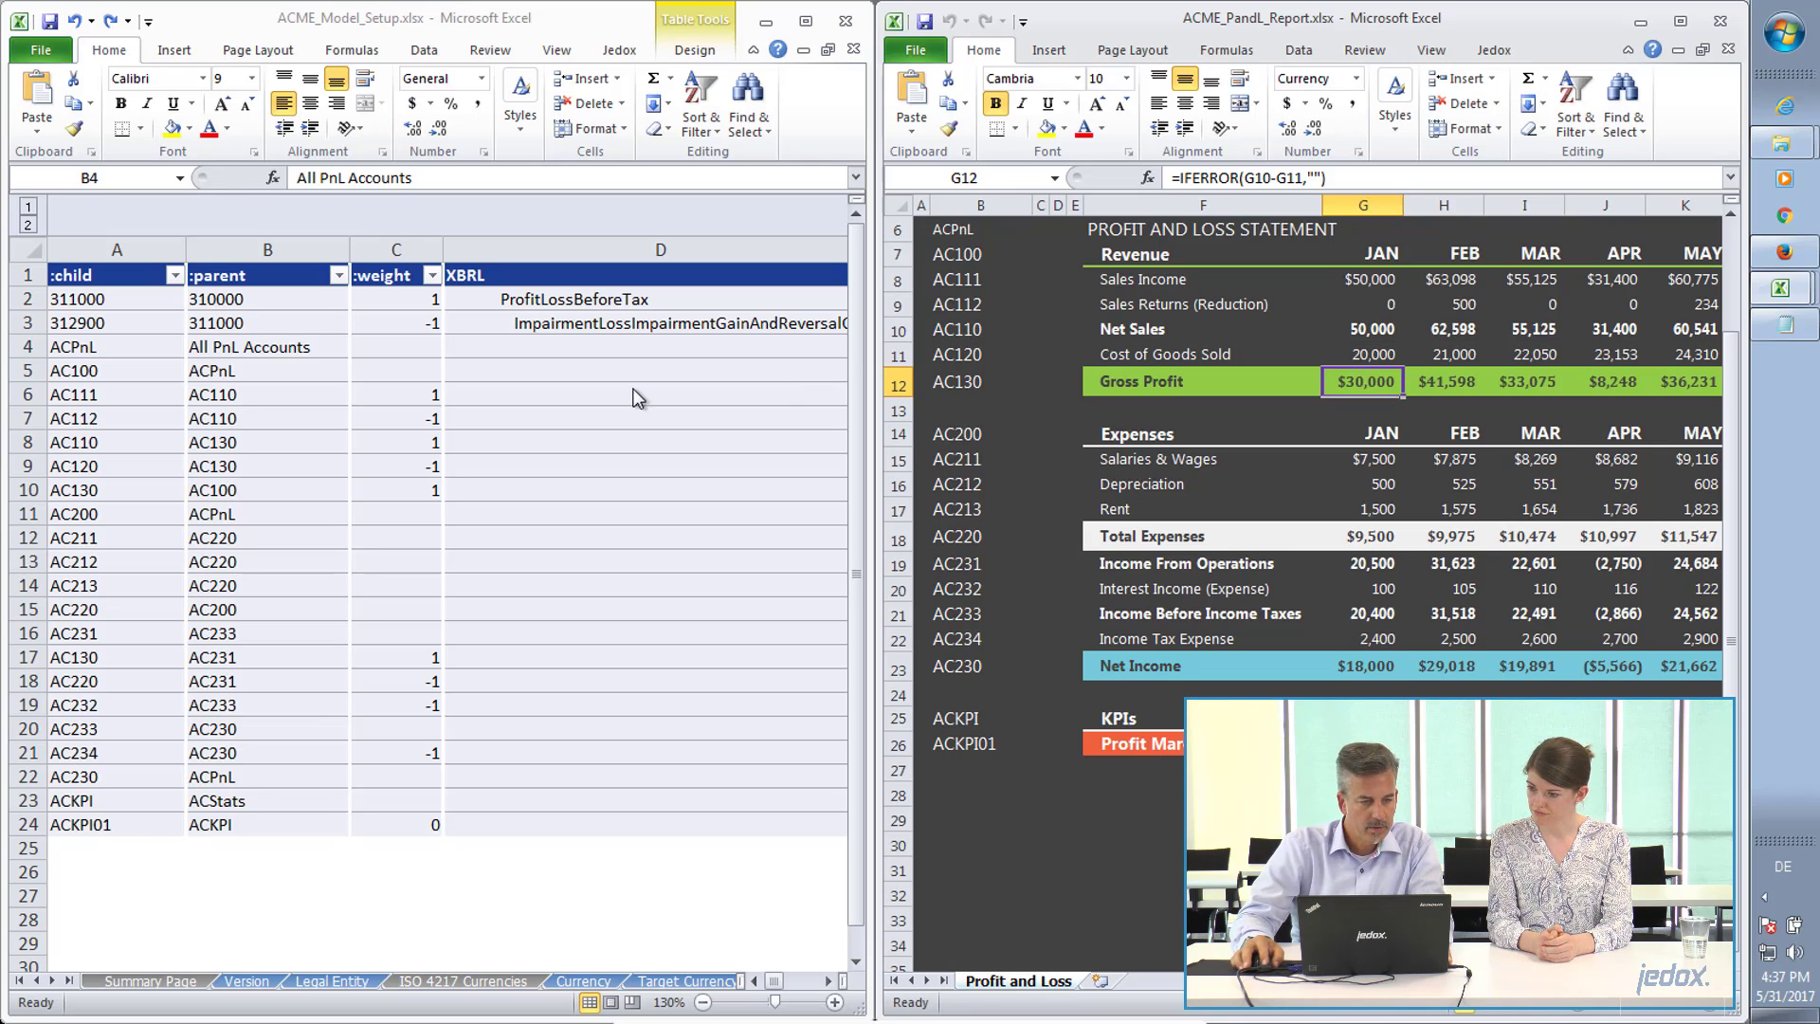
Select the child and parent entries of AC110 and AC120 in A8:B9 to examine their assignment to AC130.
{"action": "left_click", "coordinate": [89, 440]}
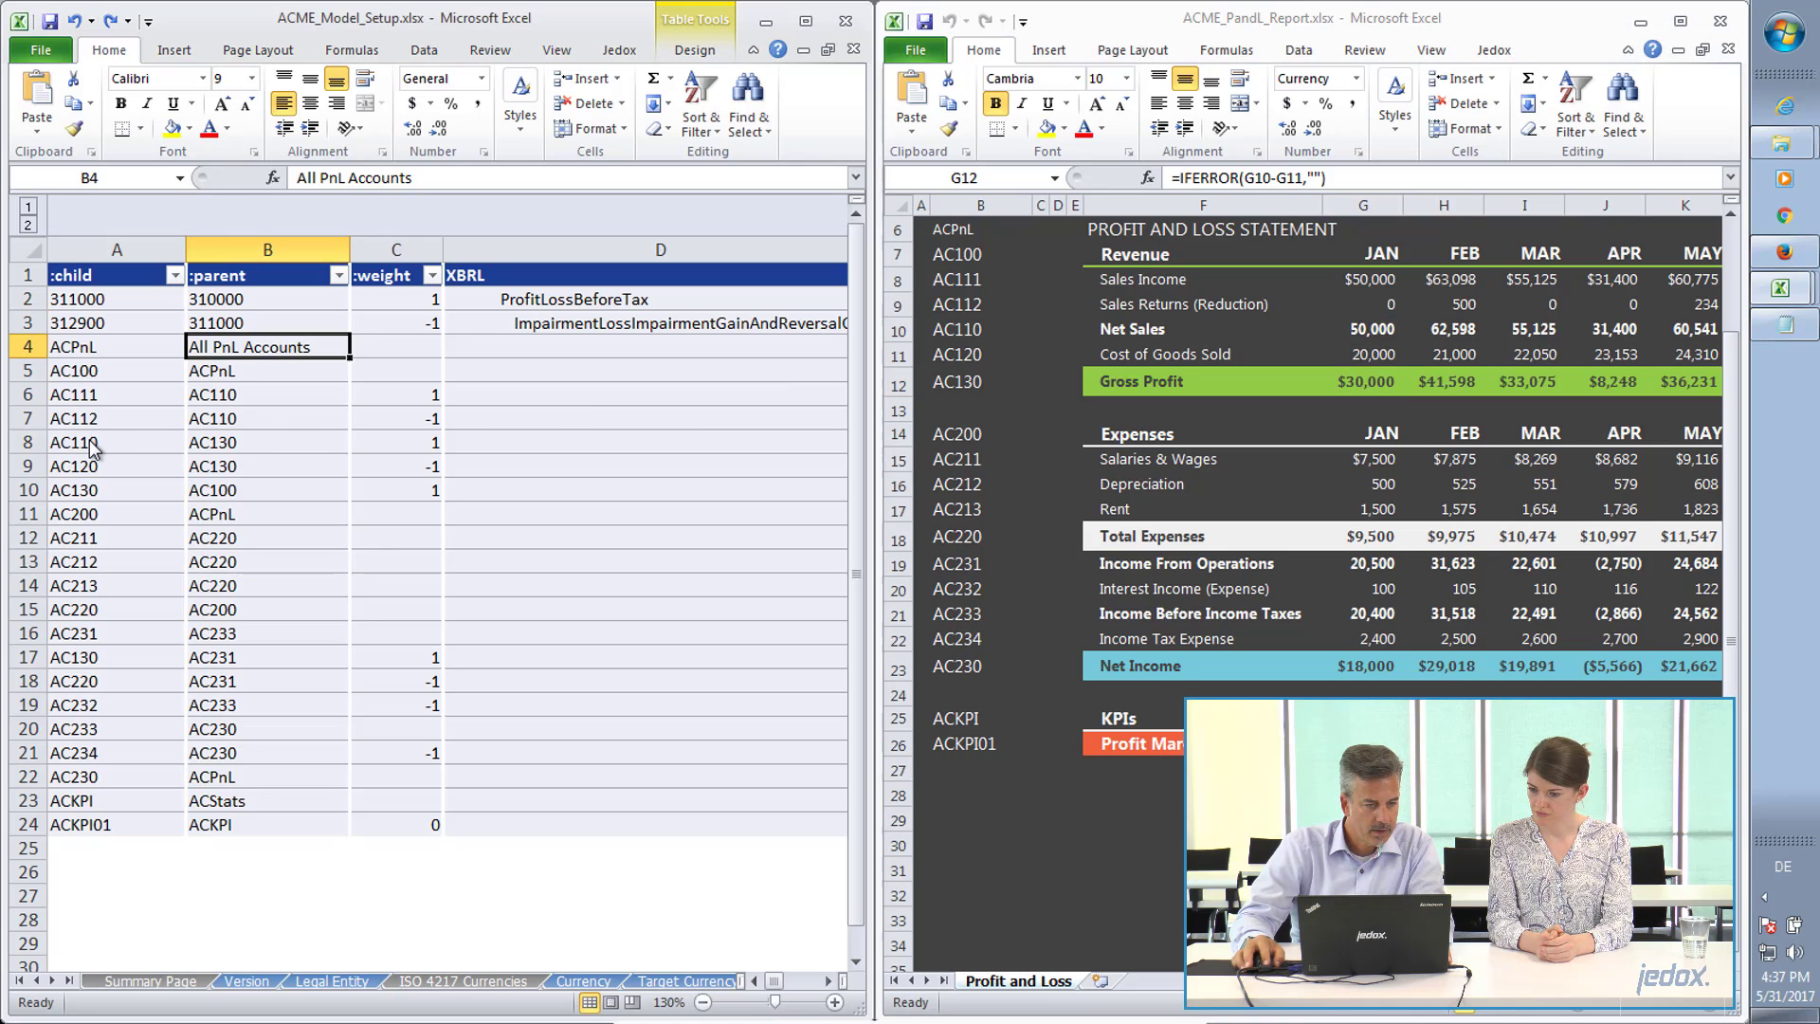
{"action": "left_click_drag", "start_coordinate": [89, 440], "coordinate": [103, 462]}
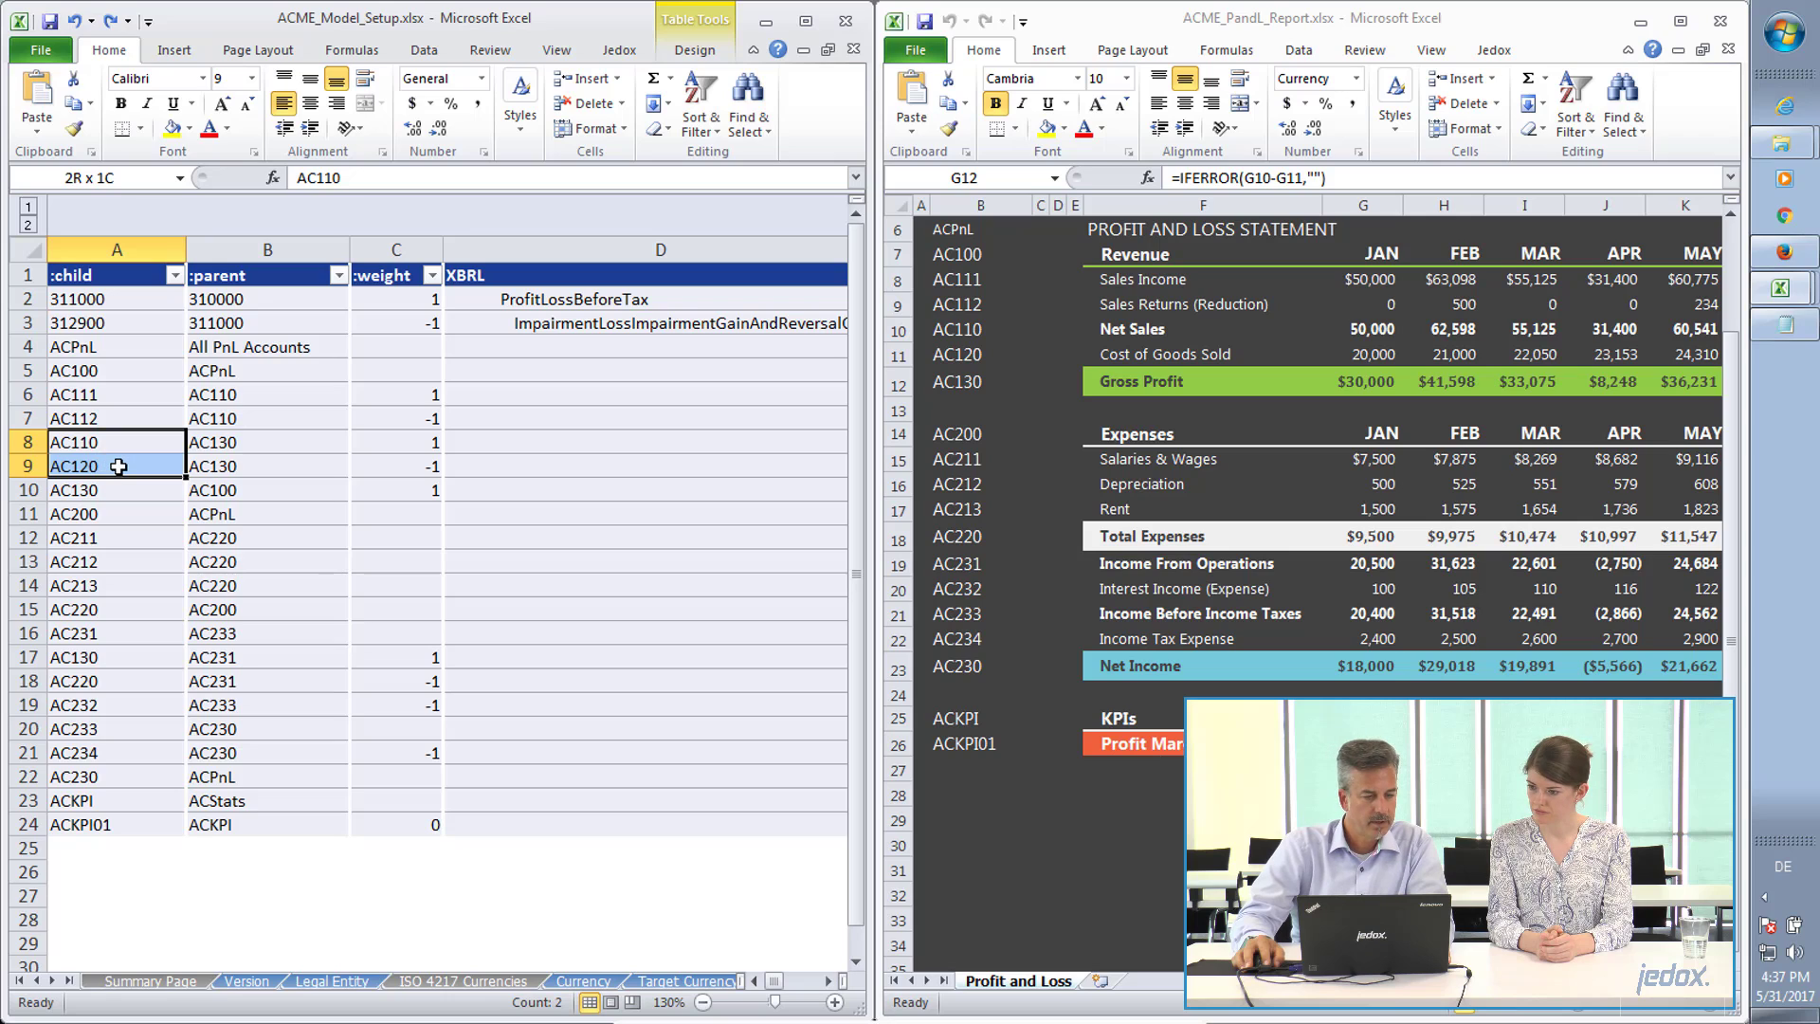
{"action": "left_click_drag", "start_coordinate": [118, 467], "coordinate": [254, 477]}
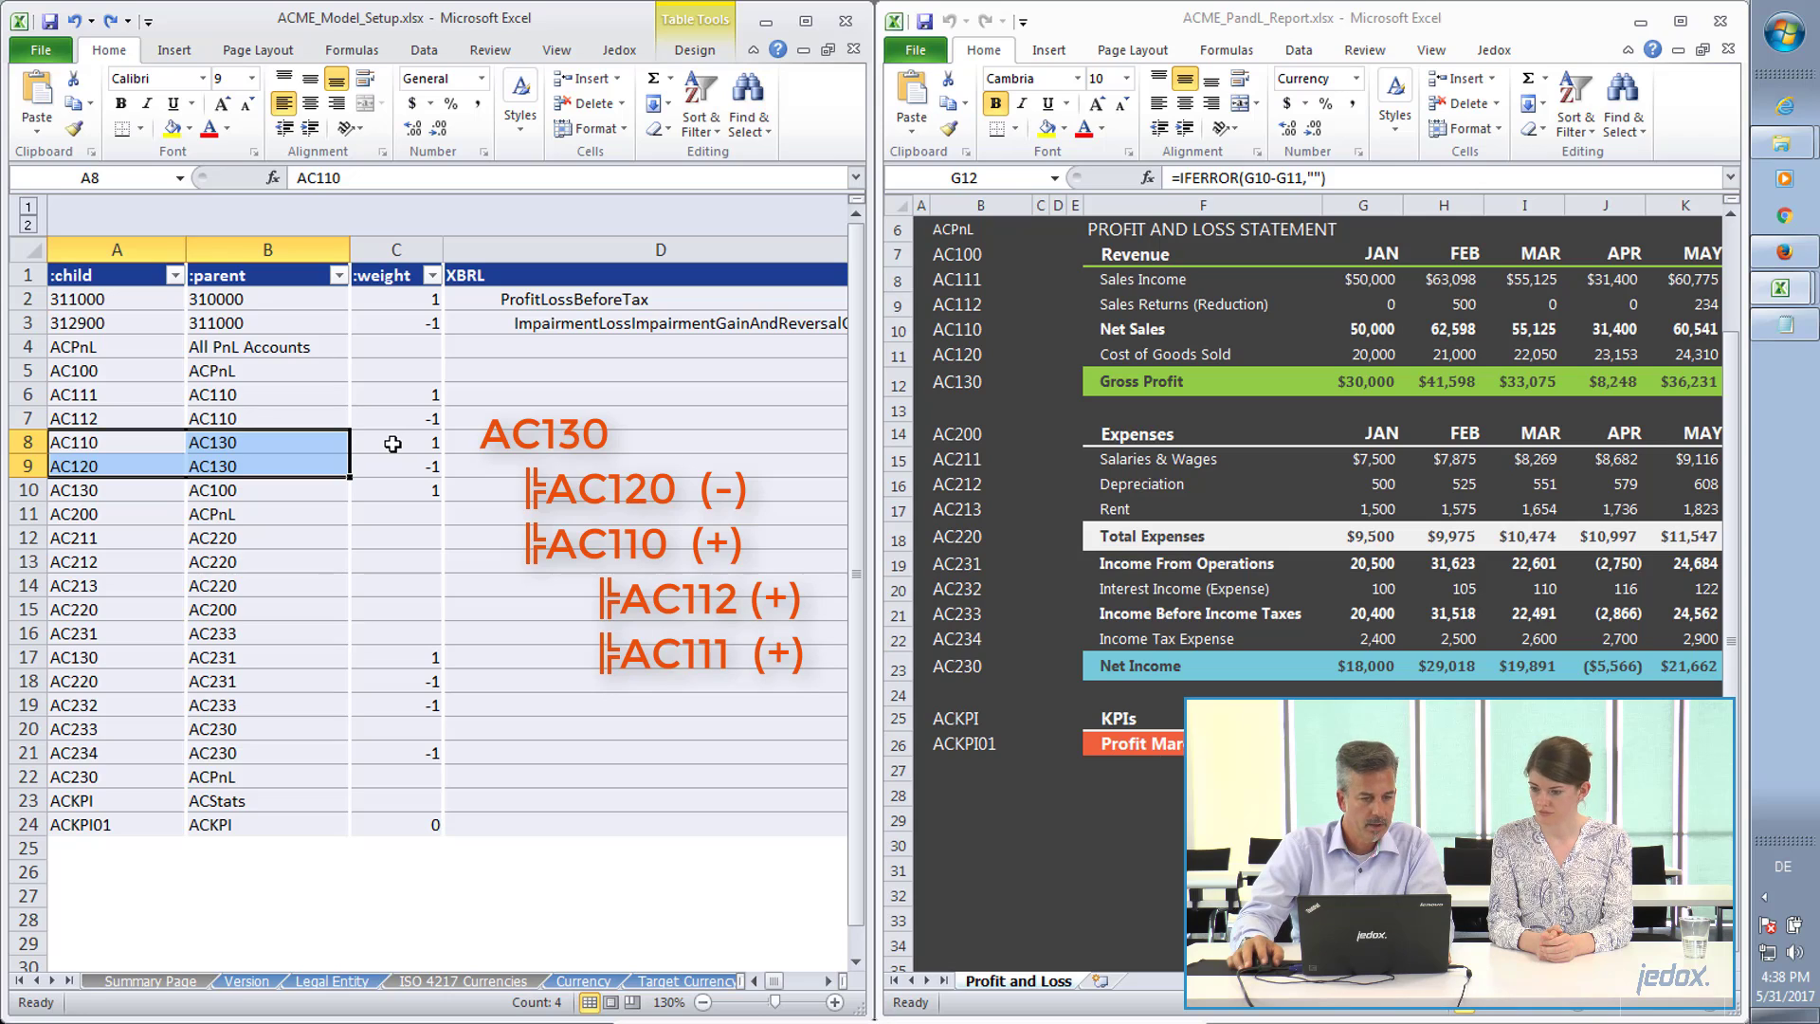
Check ACPnL and its parent in A4:B4 against the All PnL Accounts element of the PnL Account dimension in Jedox Web.
{"action": "left_click", "coordinate": [104, 352]}
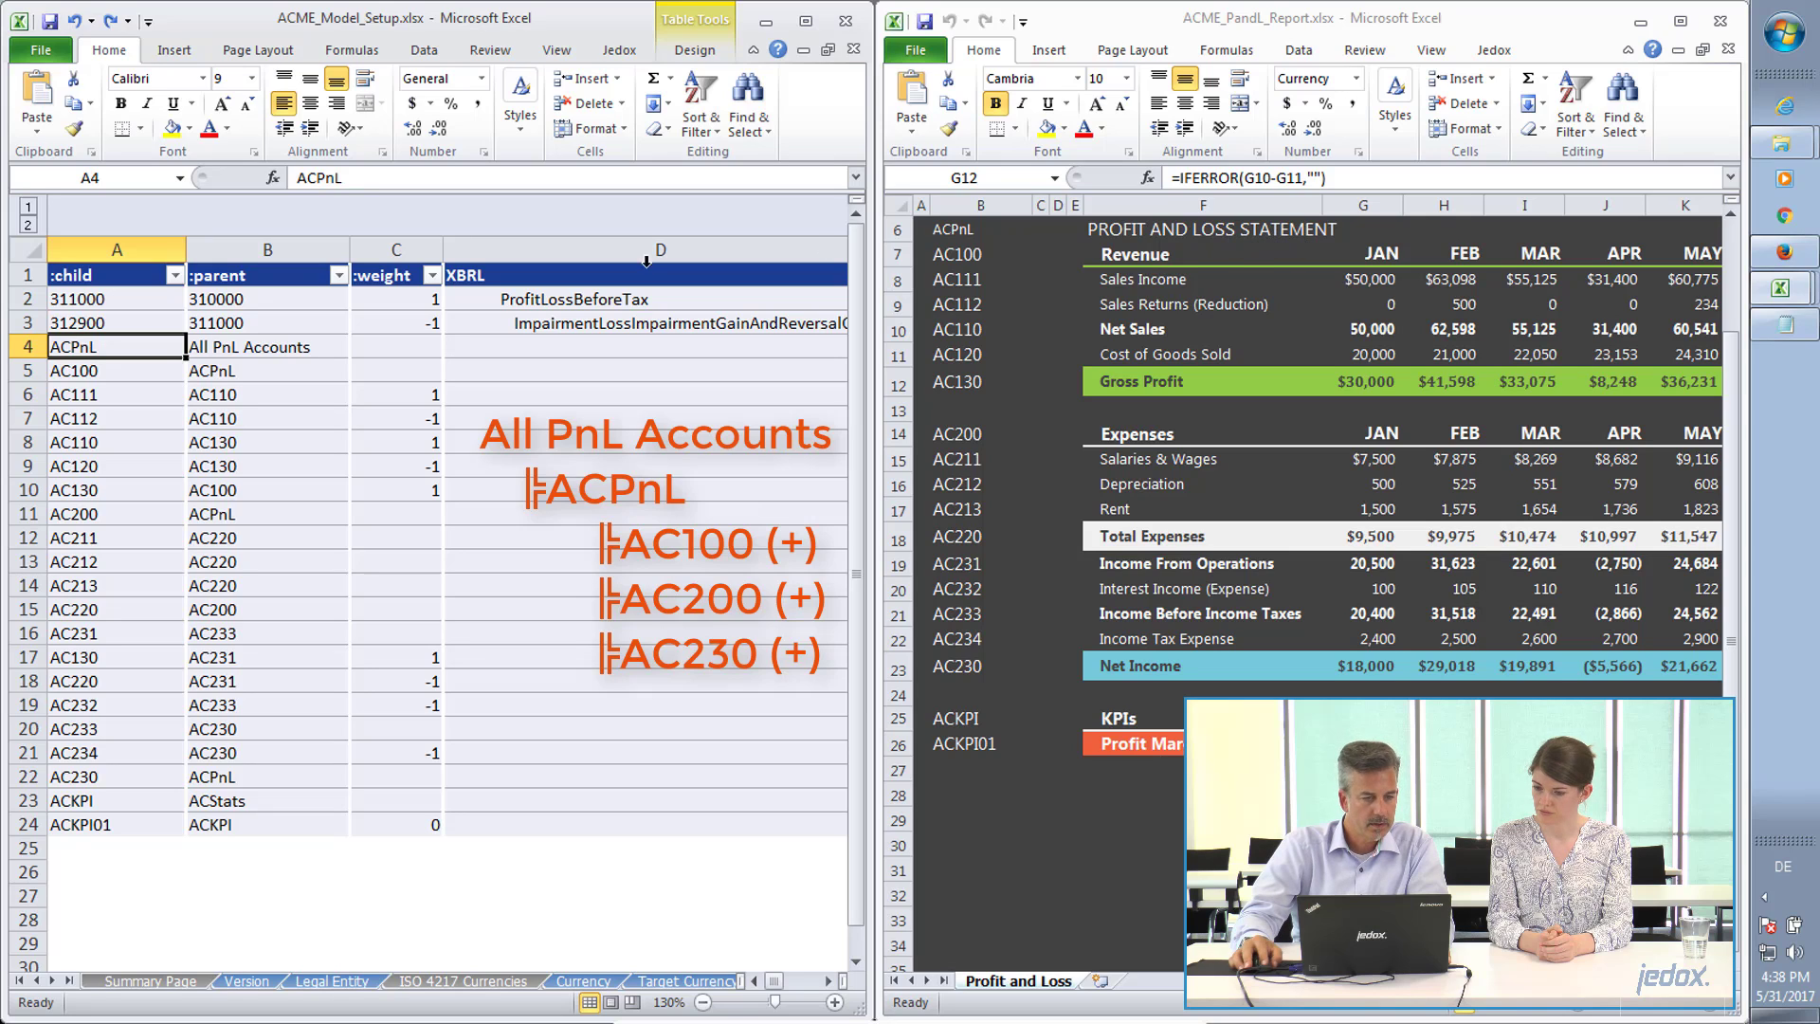
{"action": "left_click", "coordinate": [207, 351]}
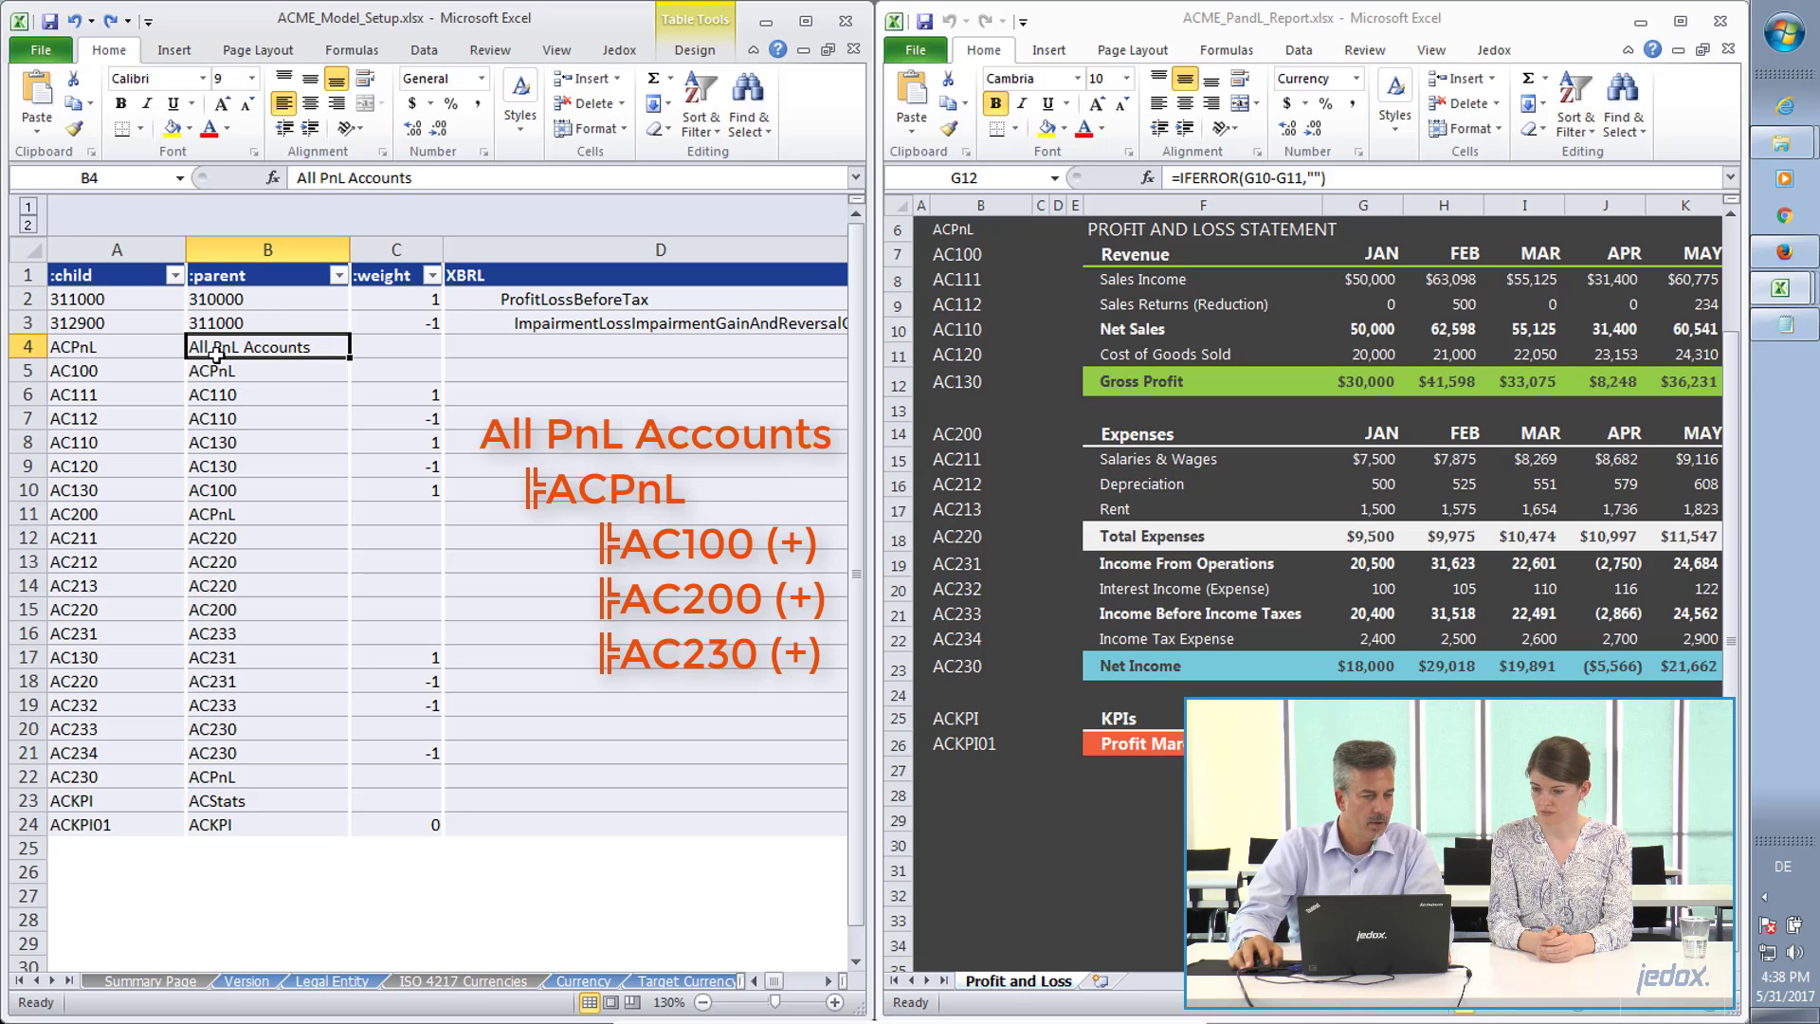
{"action": "key", "text": "alt+Tab"}
{"action": "key", "text": "alt+Tab"}
{"action": "key", "text": "alt+Tab"}
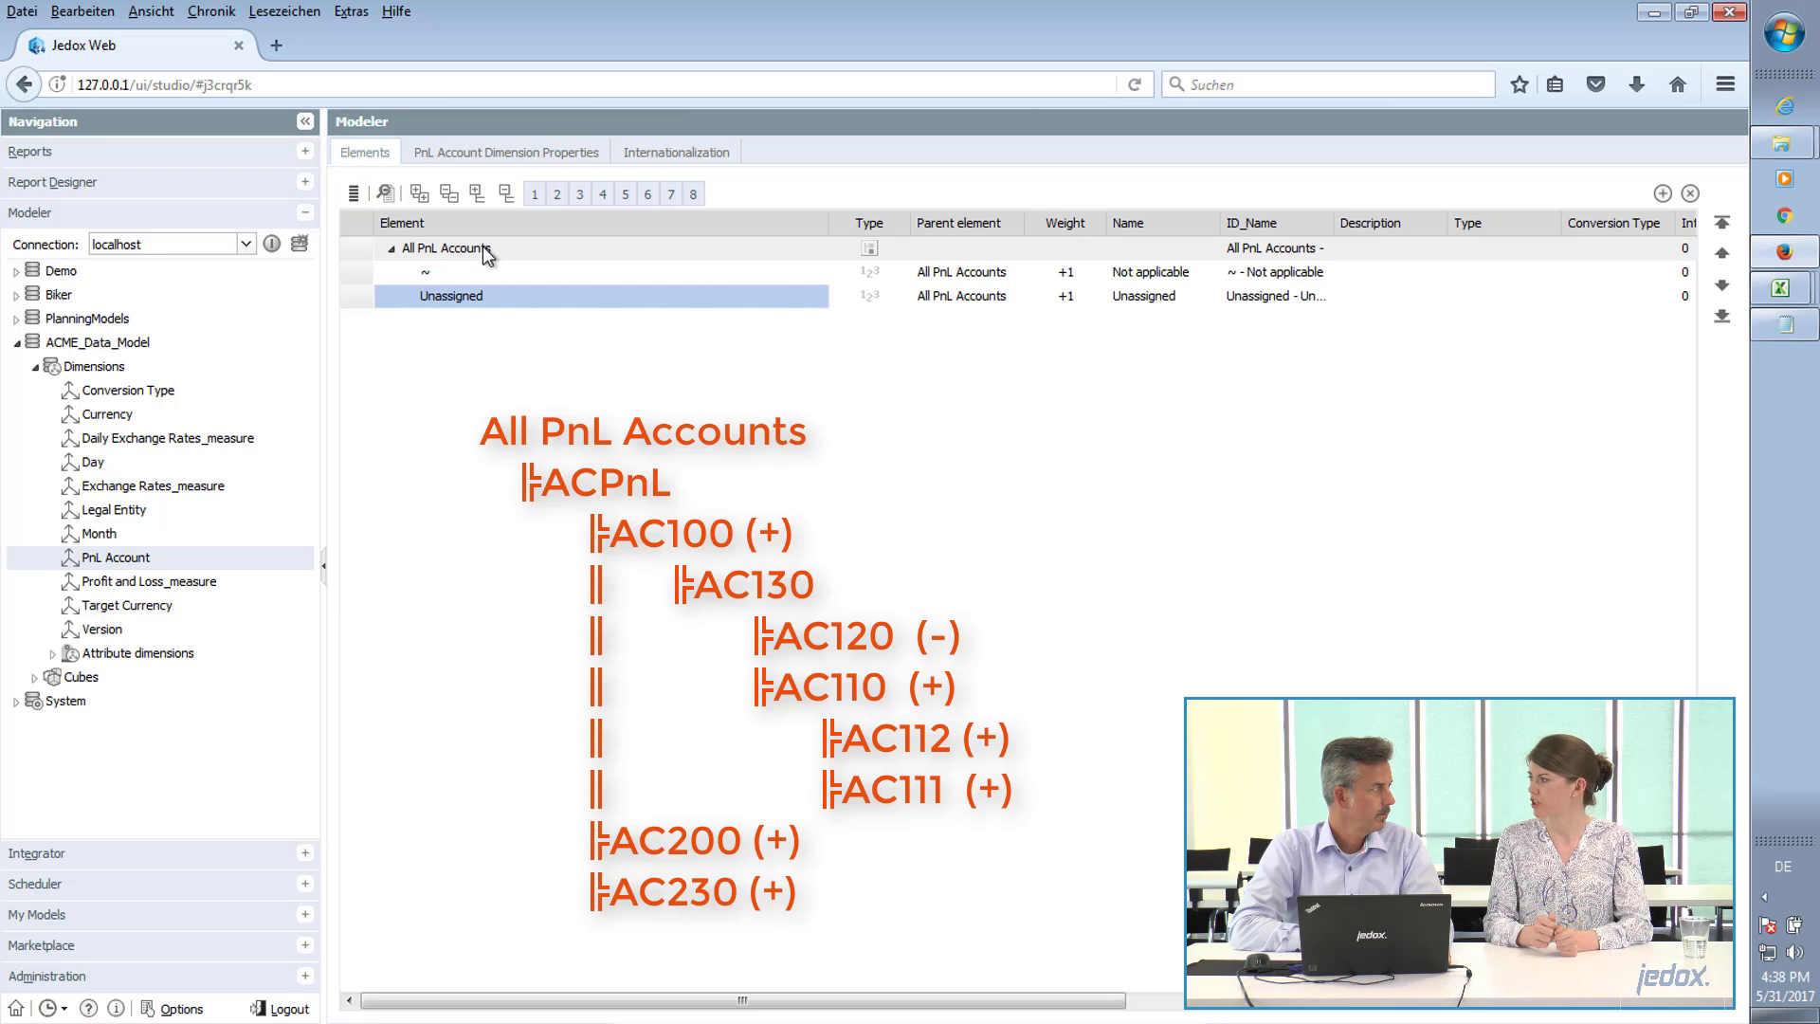
Back in ACME_Model_Setup.xlsx, delete the standard account rows 311000 and 312900 from the PnL Account sheet.
{"action": "key", "text": "alt+Tab"}
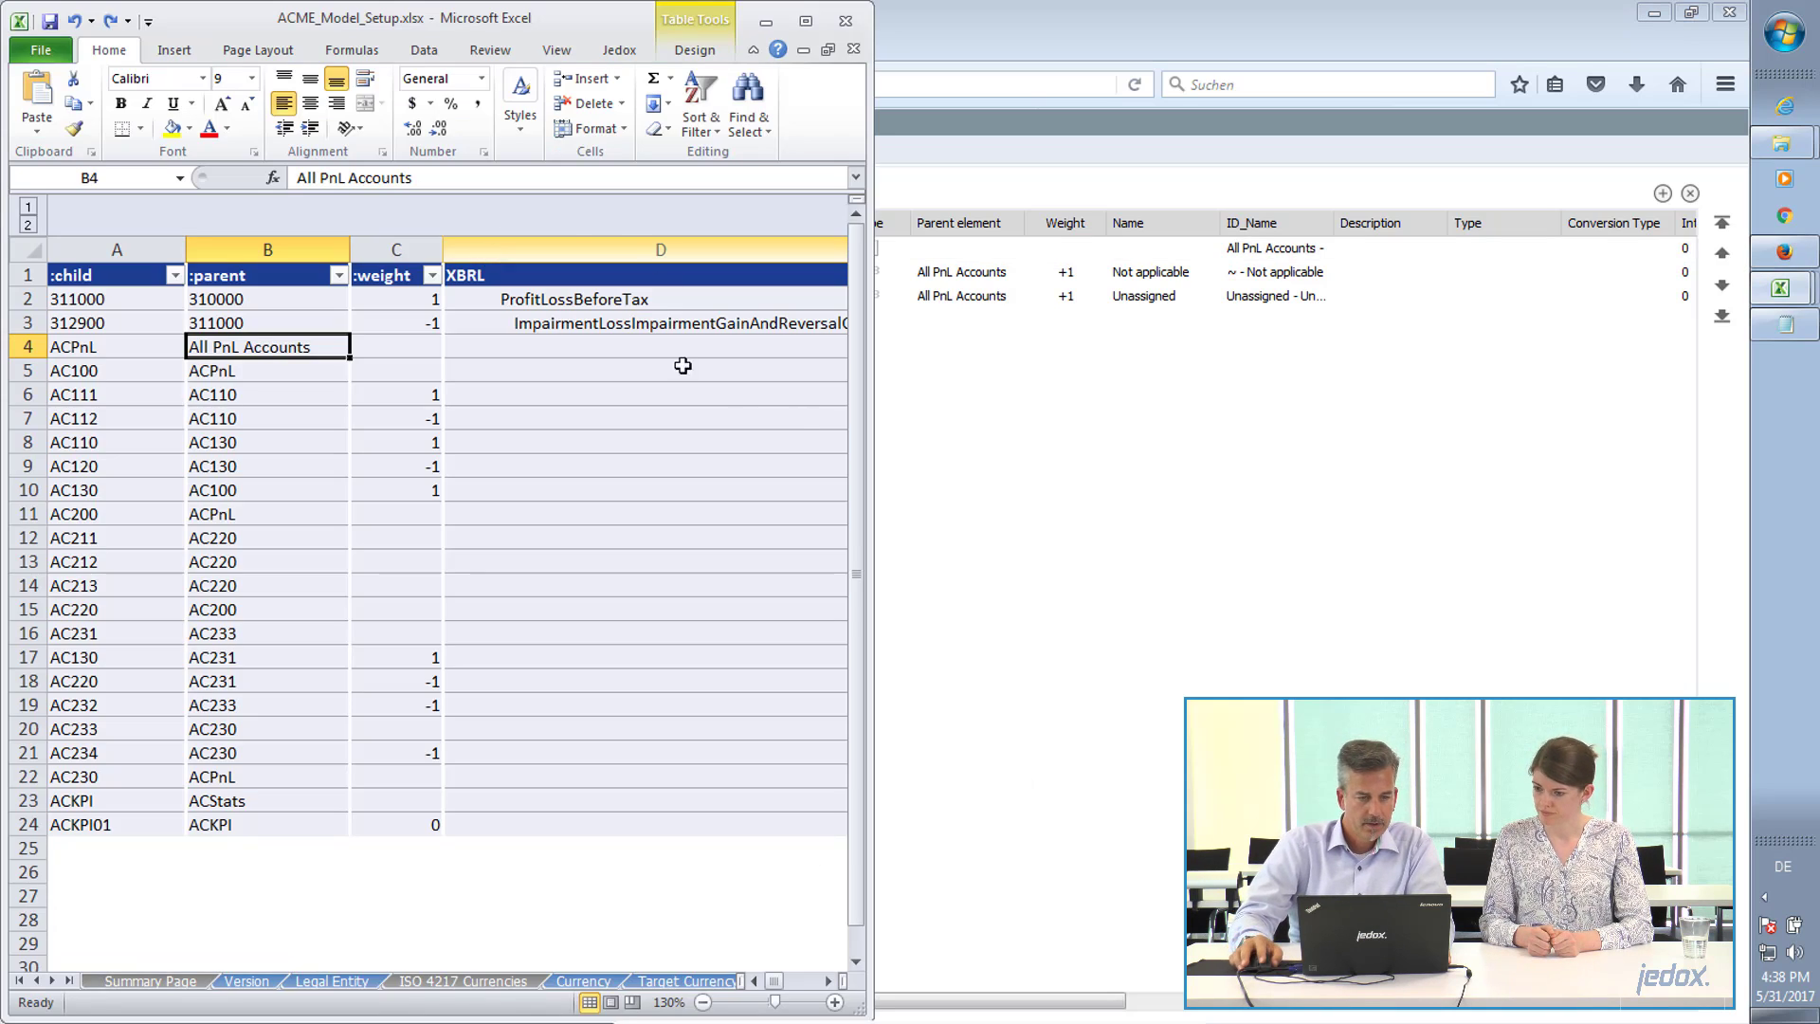
{"action": "left_click", "coordinate": [109, 320]}
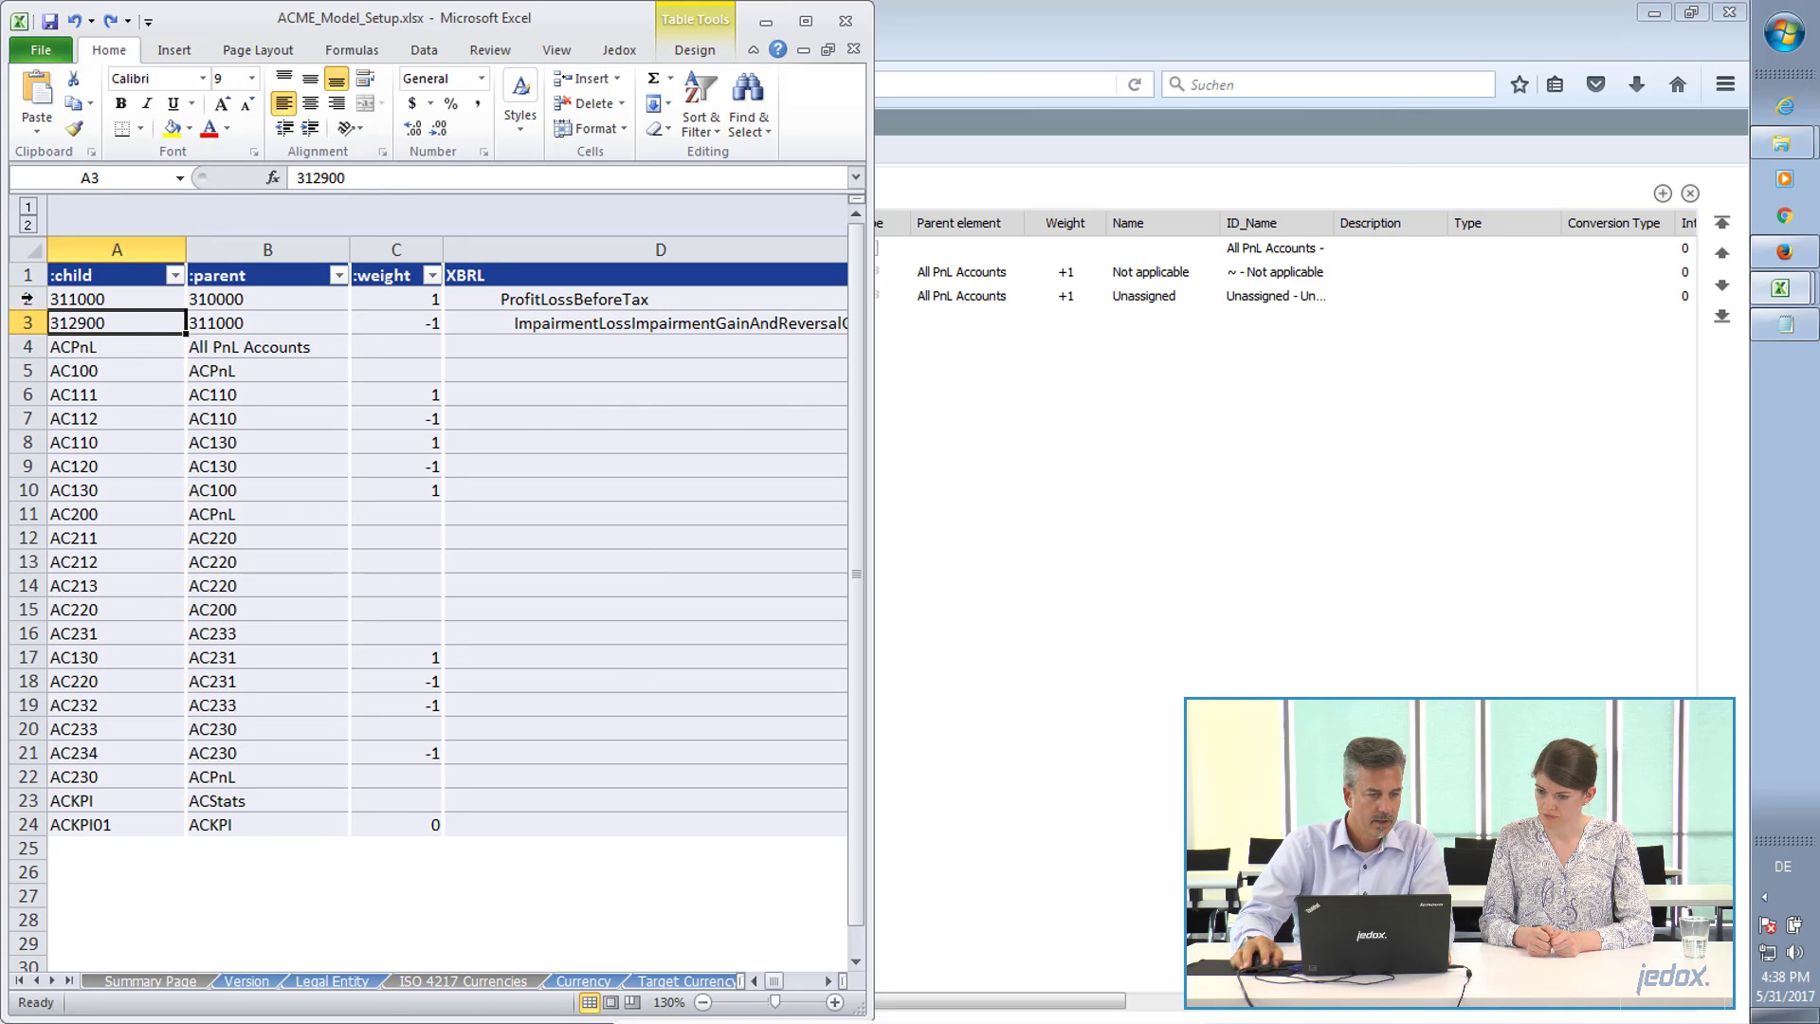
{"action": "left_click_drag", "start_coordinate": [27, 298], "coordinate": [27, 322]}
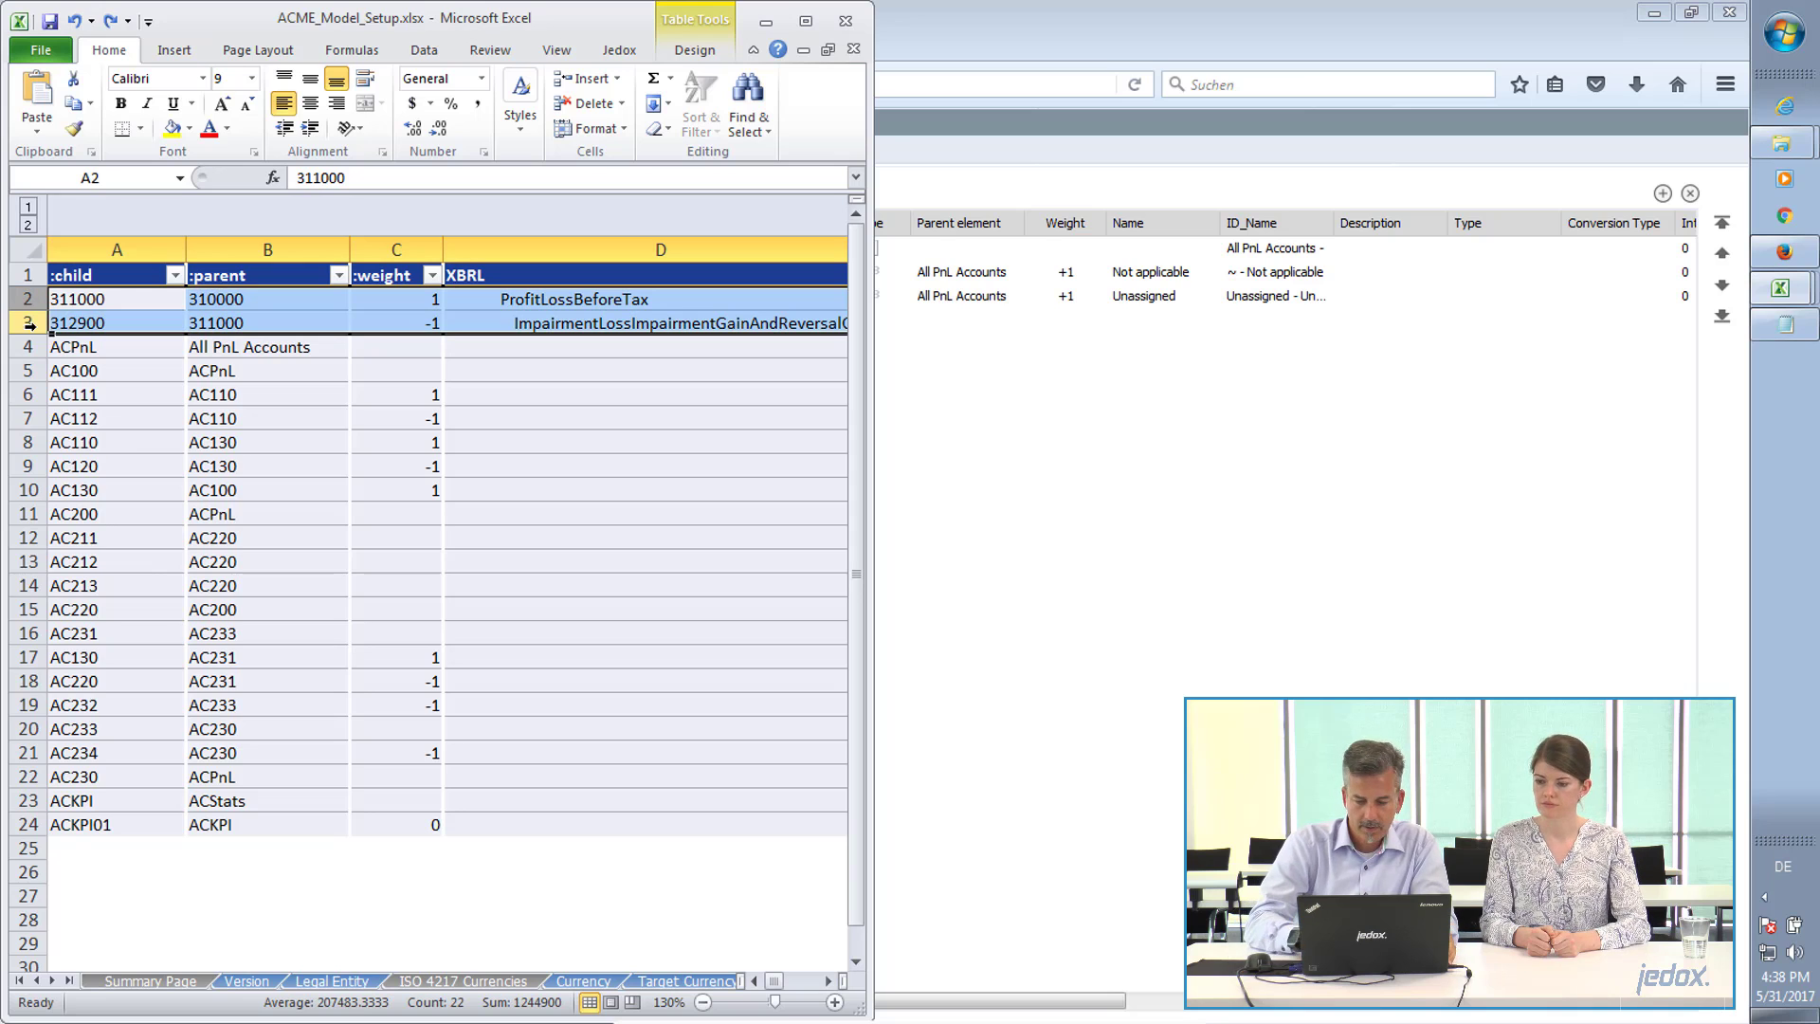
{"action": "key", "text": "ctrl+minus"}
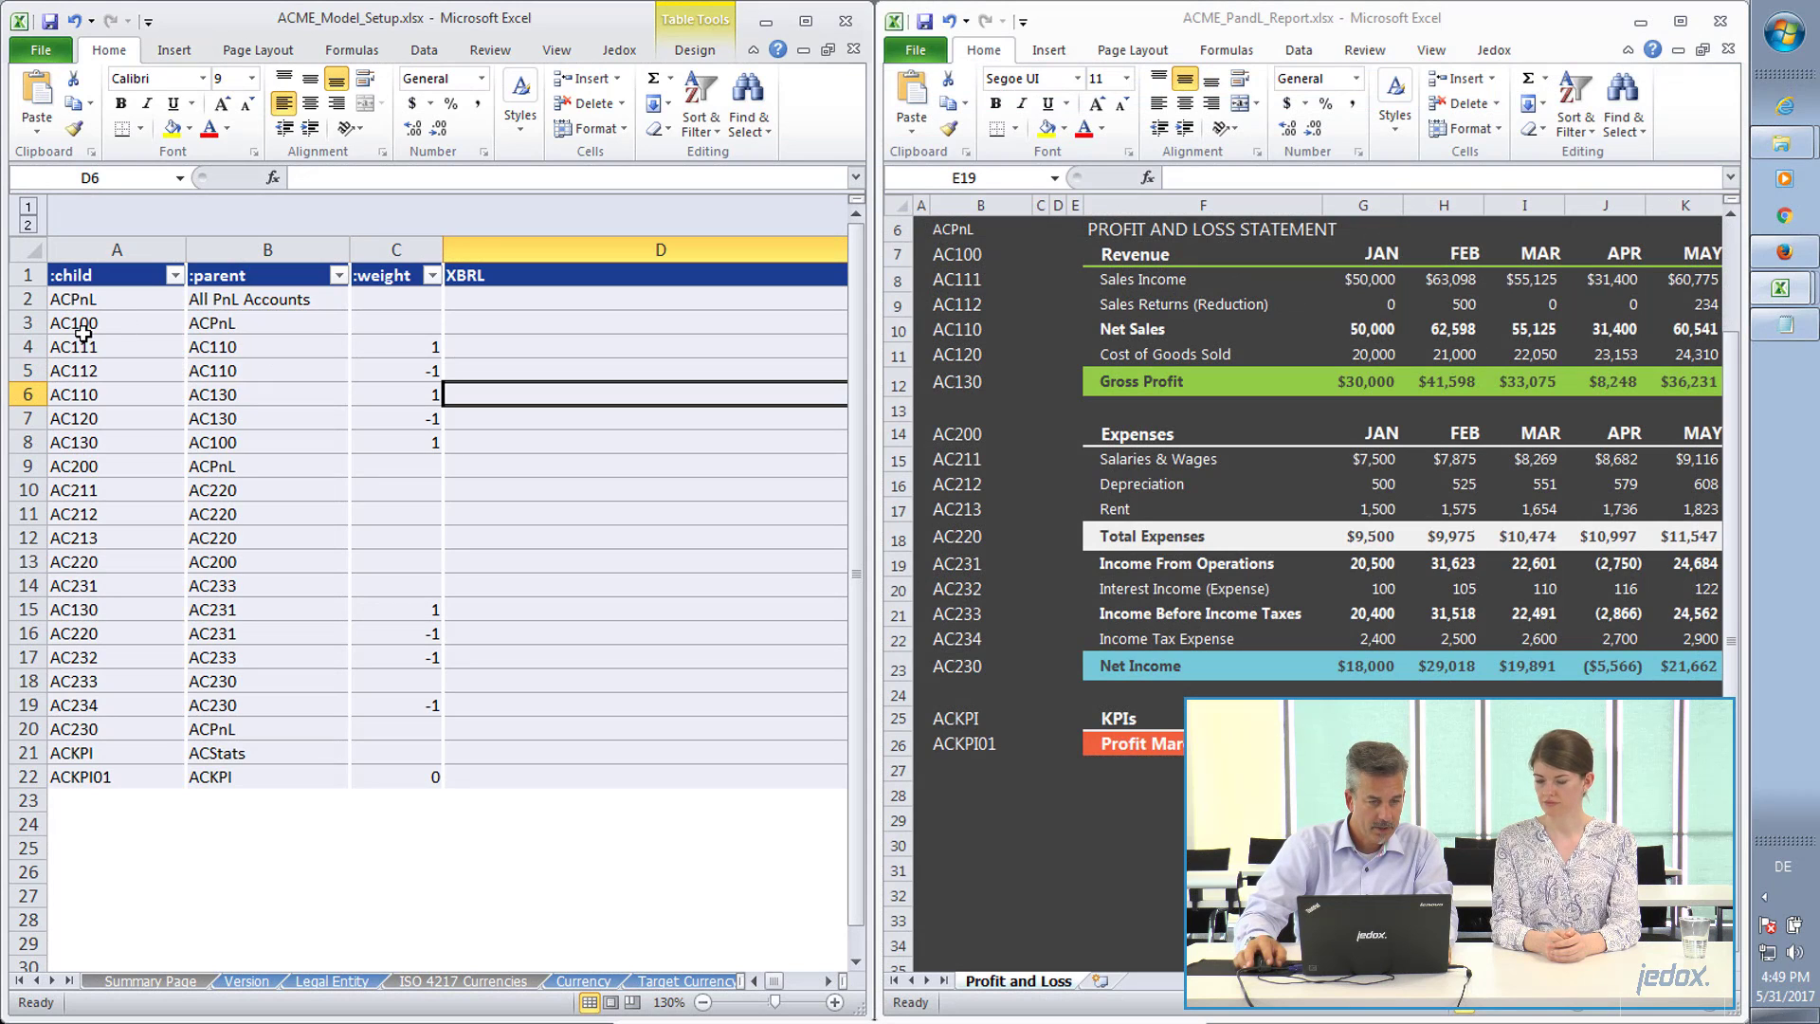
Review the account assignments in A3:B20 and the ACKPI and ACKPI01 entries, and inspect January's Profit Margin Net formula in the report without changing it.
{"action": "left_click_drag", "start_coordinate": [83, 326], "coordinate": [195, 718]}
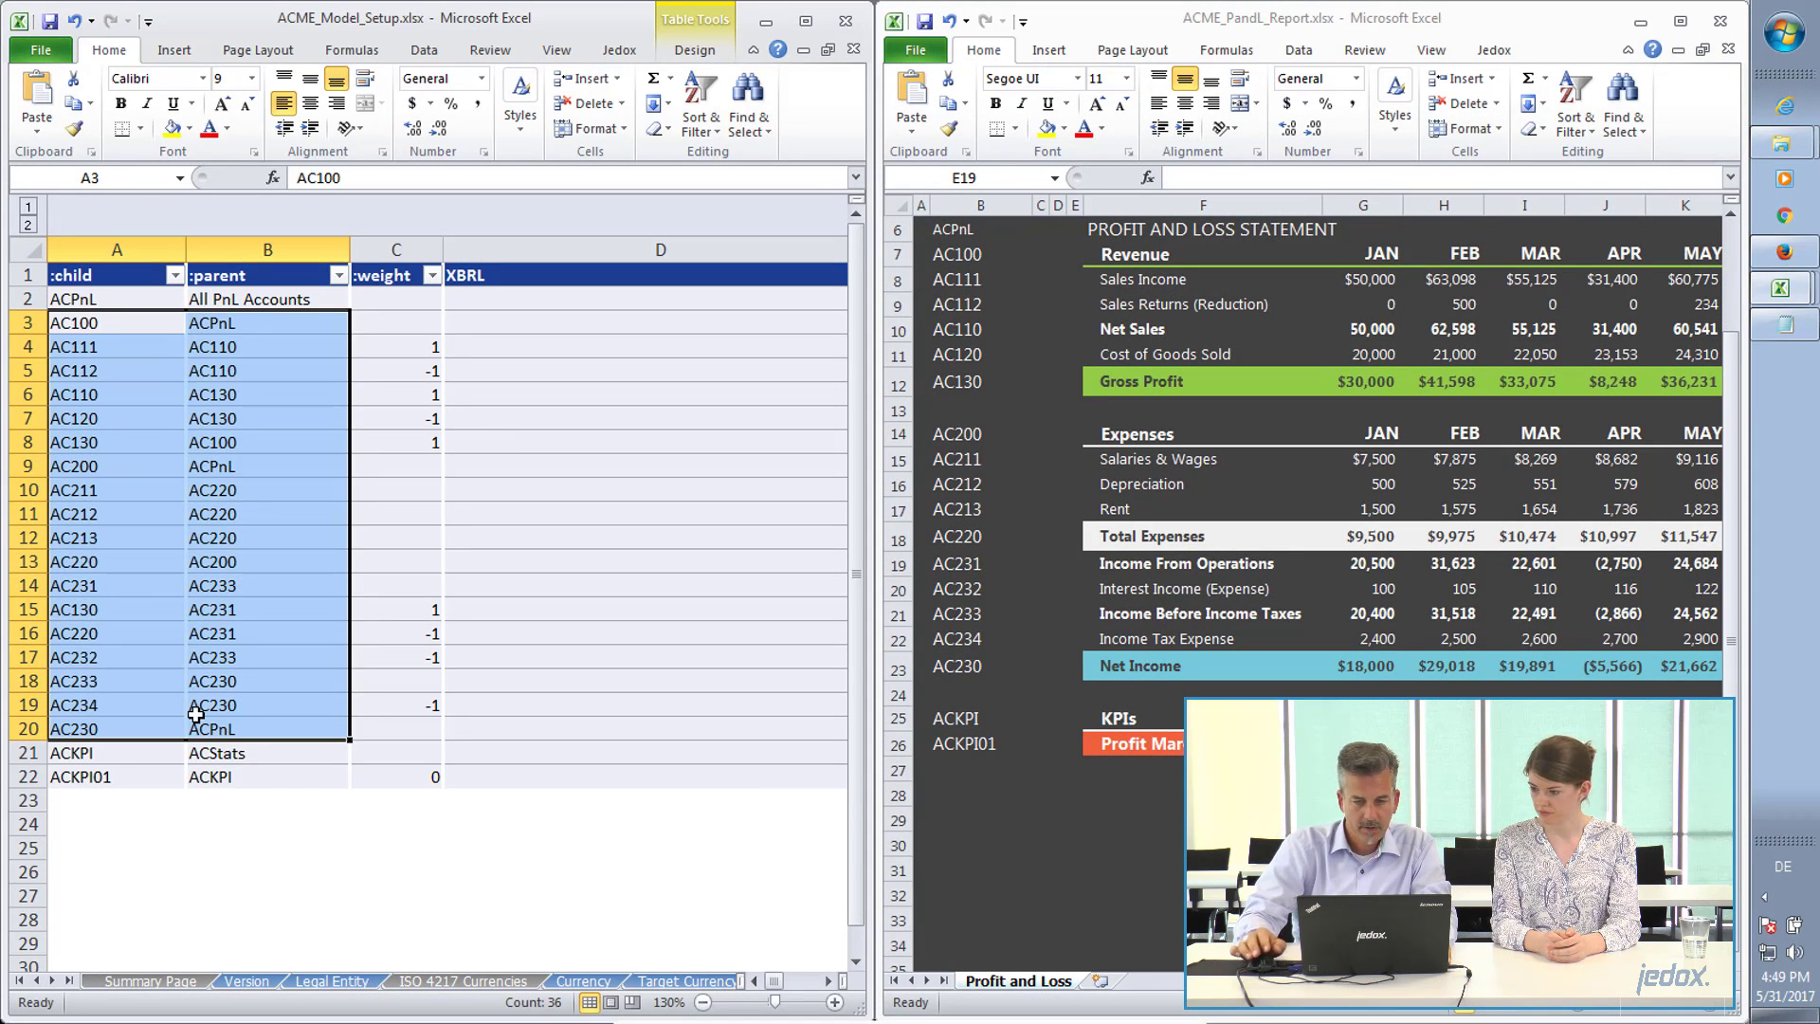
{"action": "left_click", "coordinate": [137, 754]}
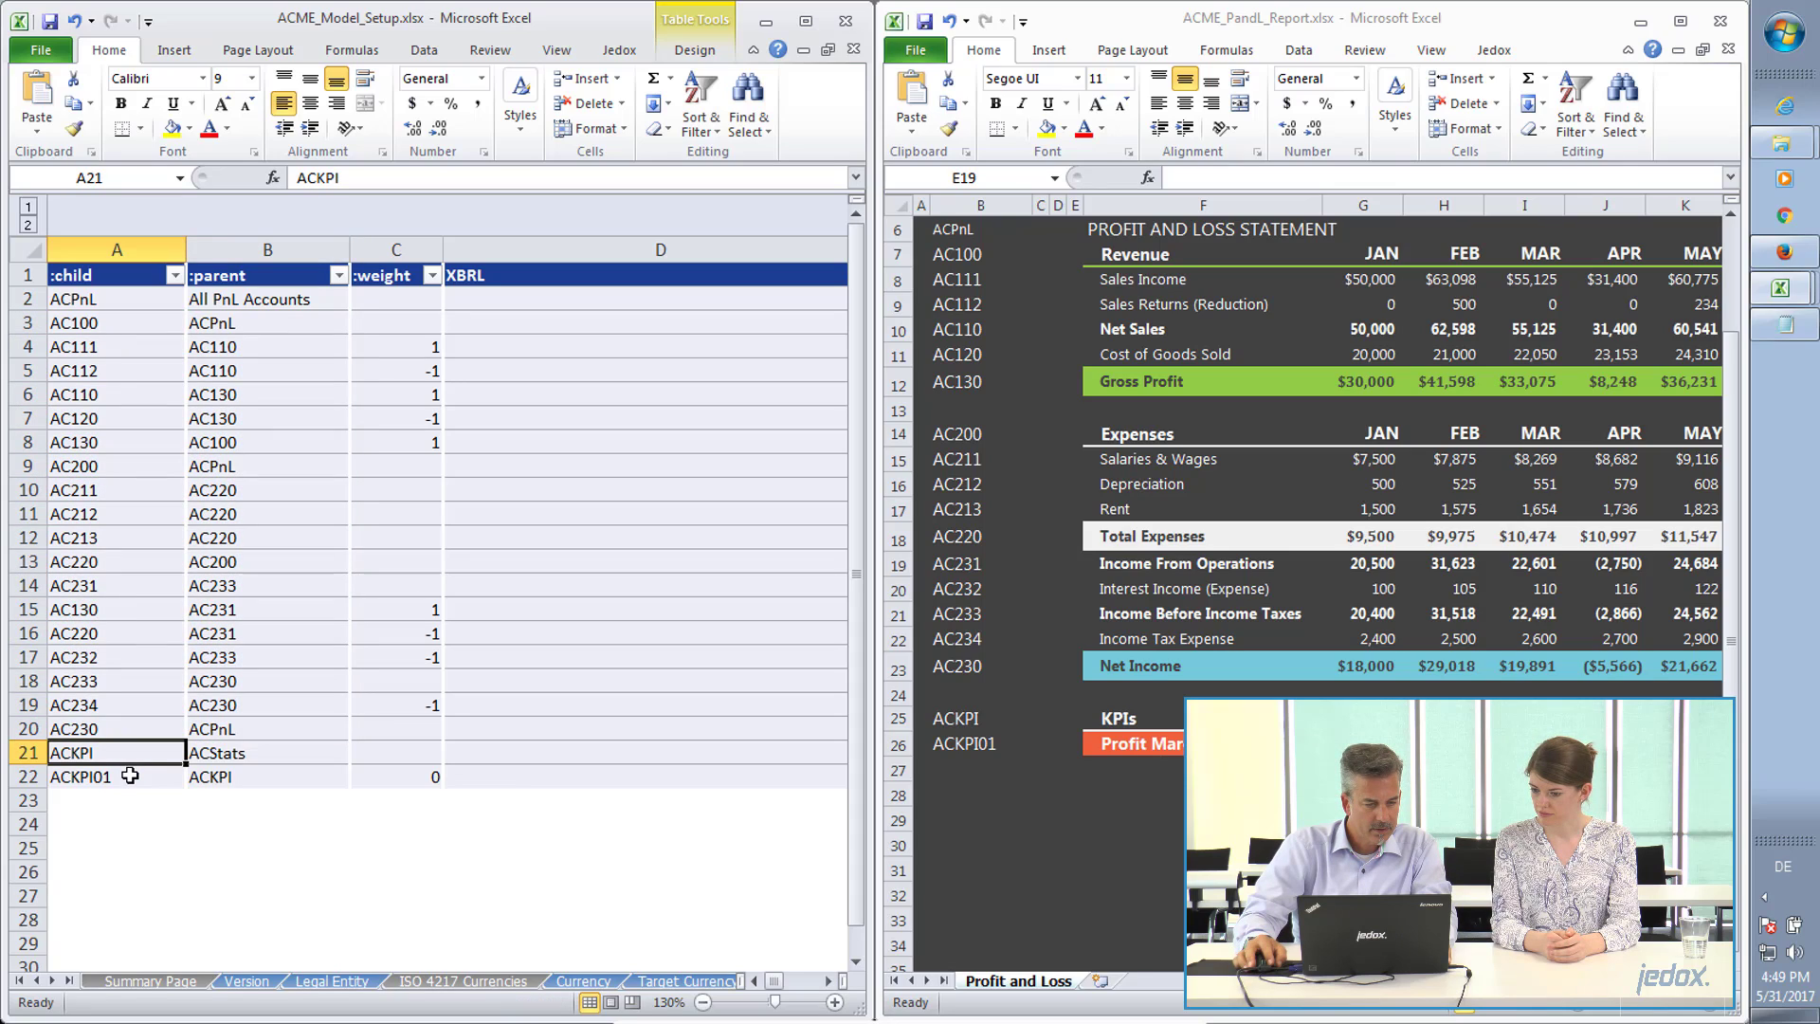
{"action": "left_click", "coordinate": [130, 775]}
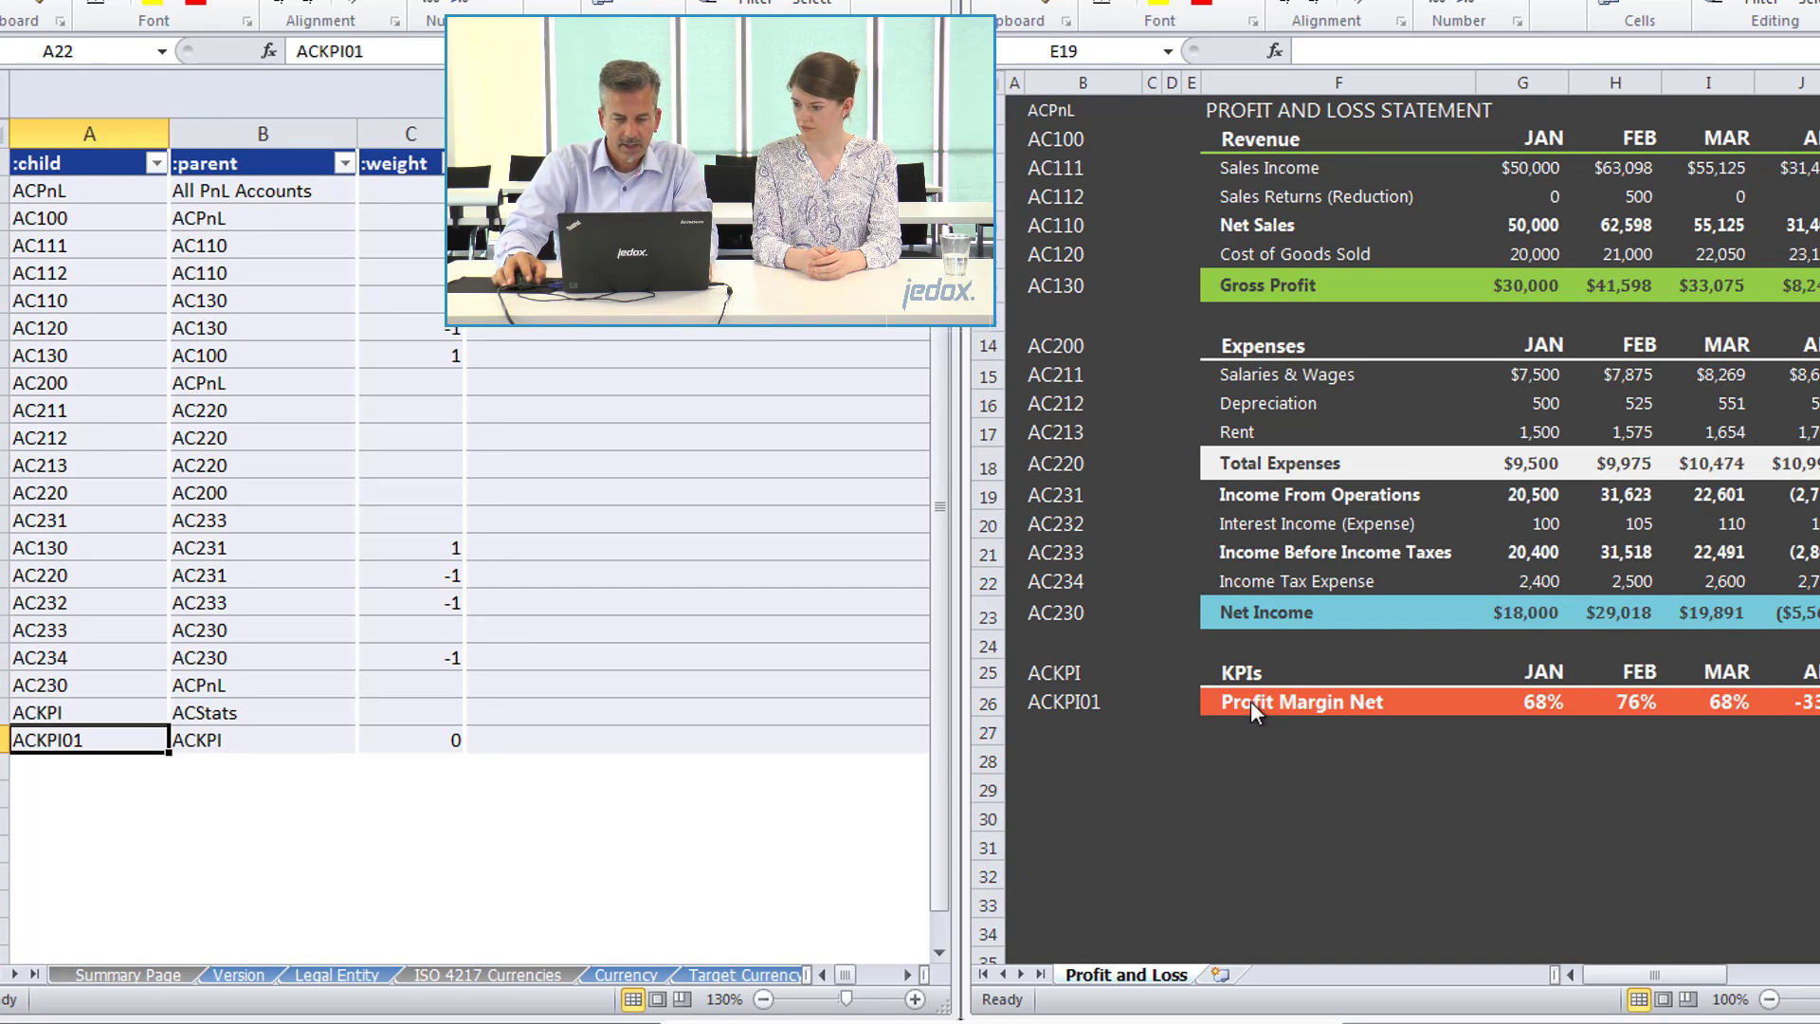
{"action": "double_click", "coordinate": [1555, 703]}
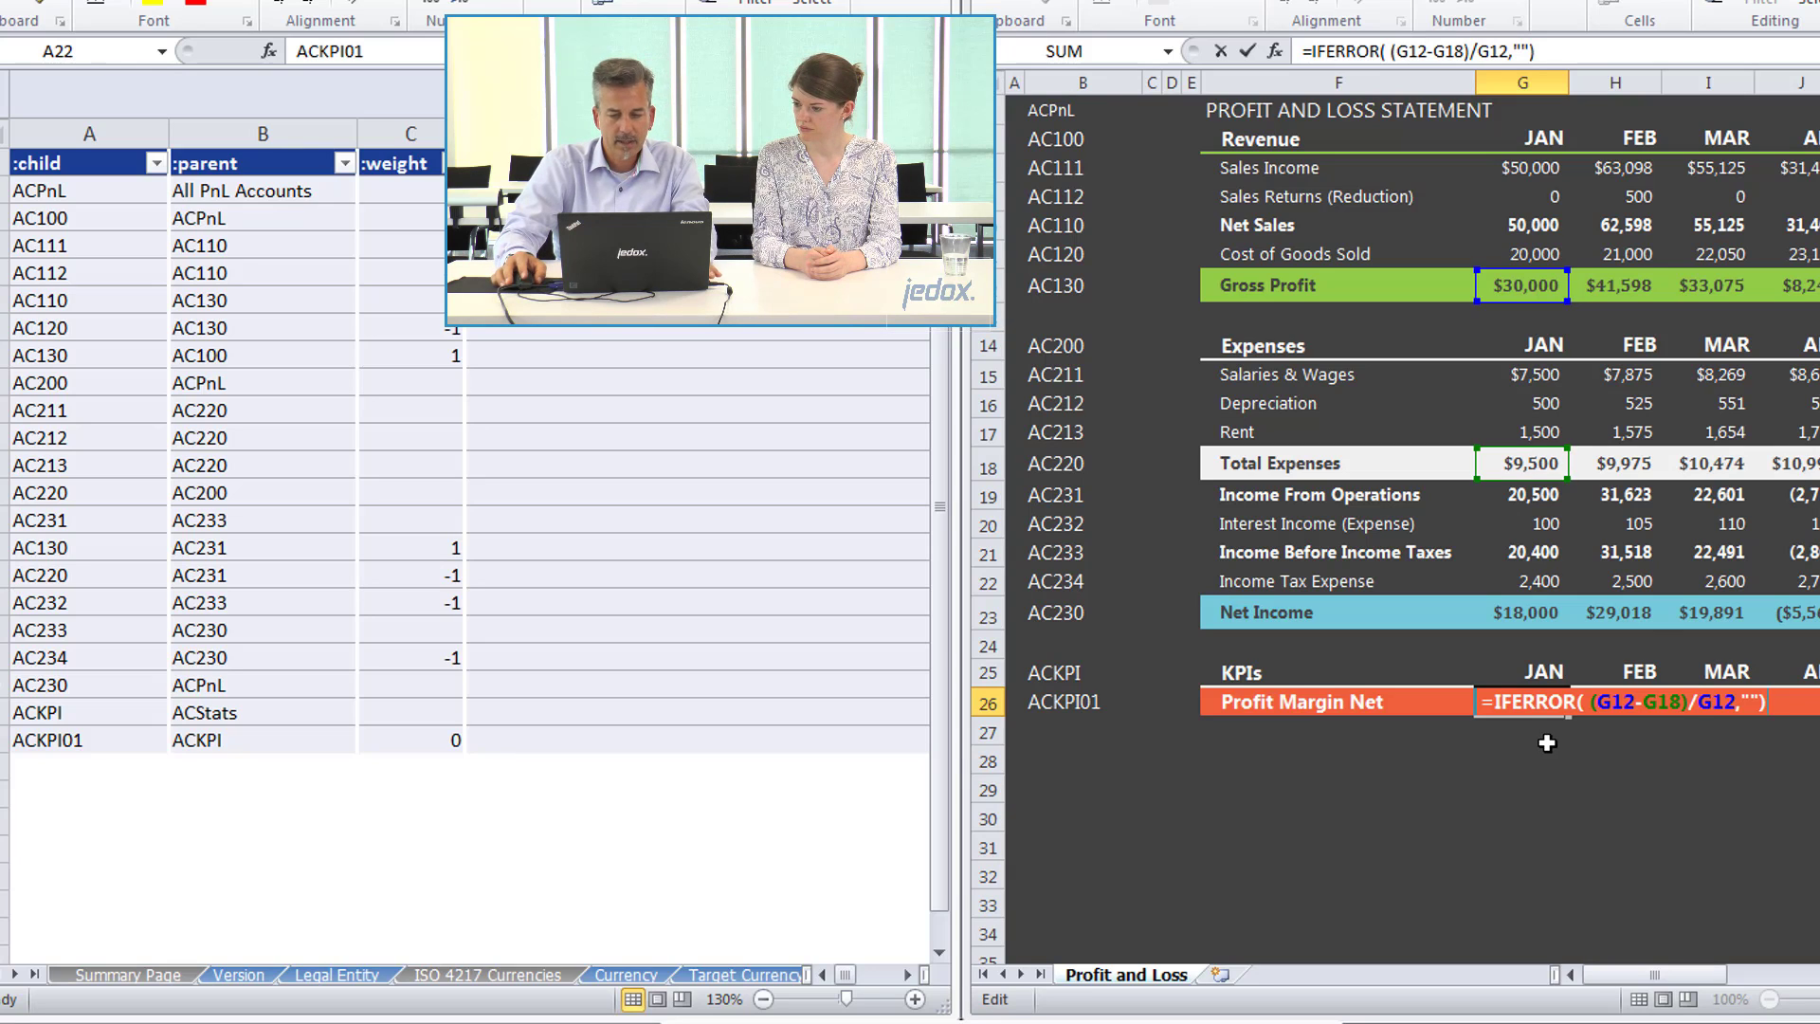
{"action": "key", "text": "ctrl+Return"}
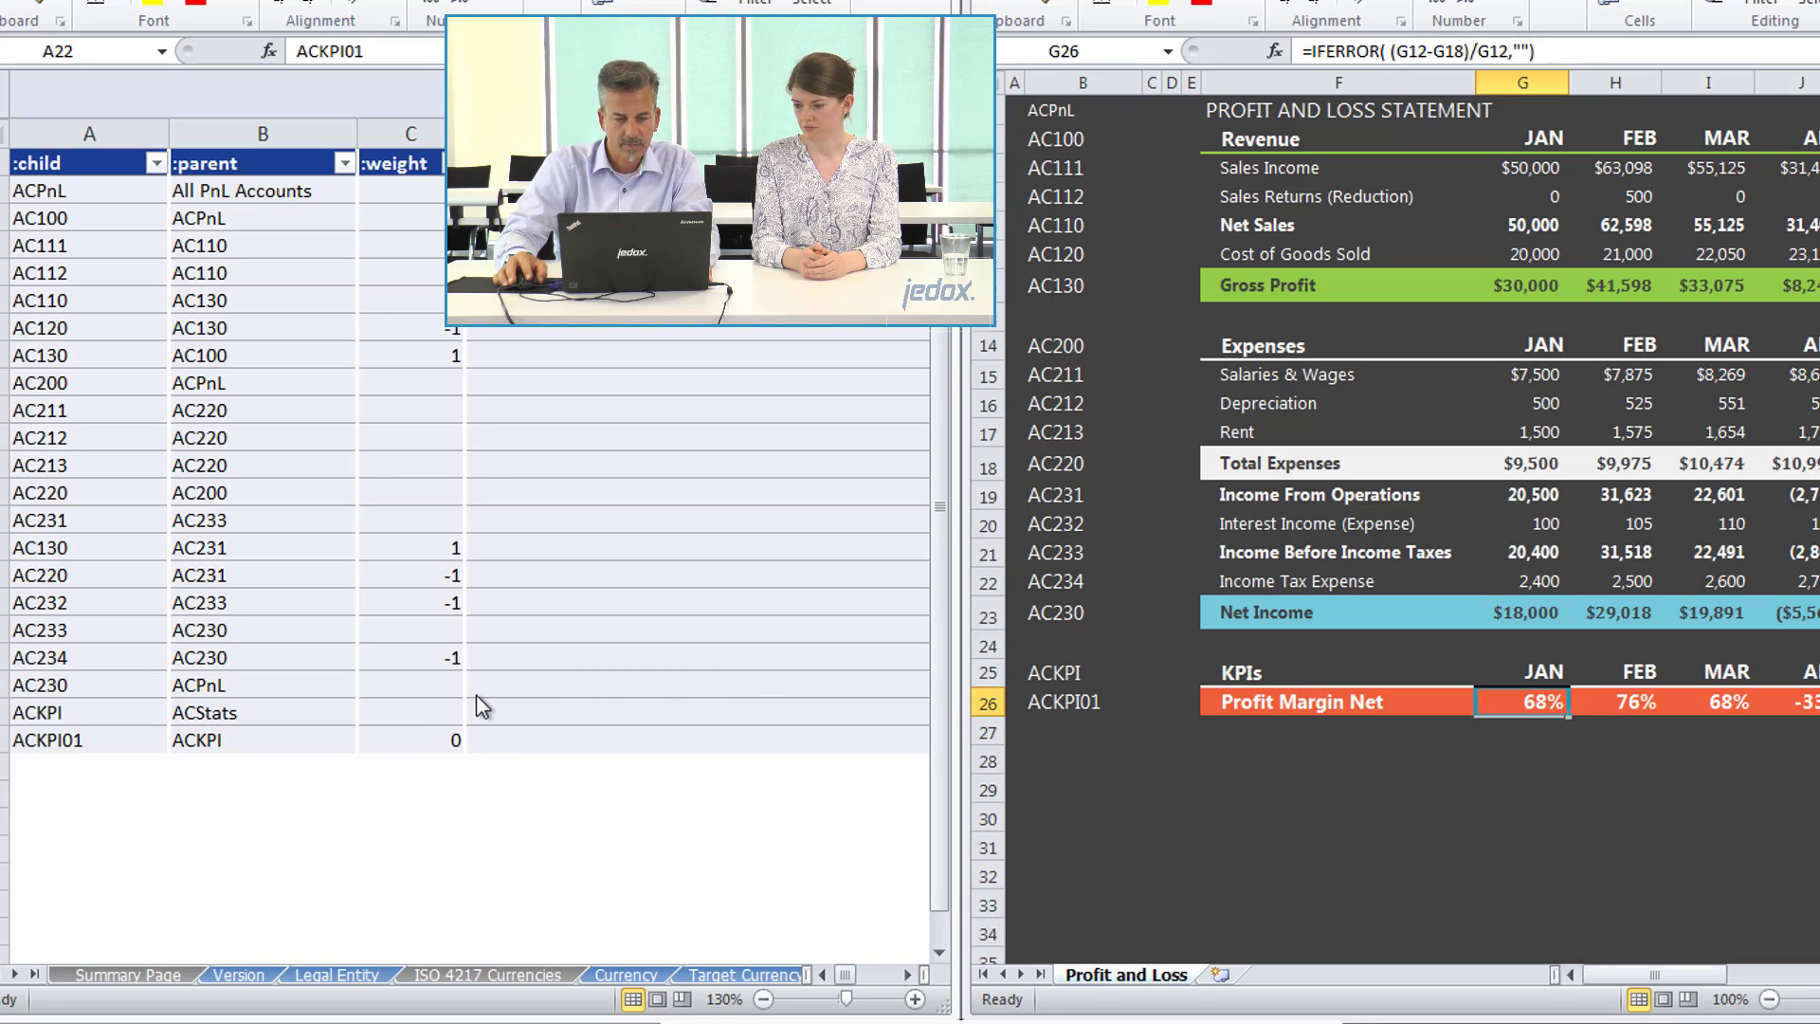
Switch to the Notepad notes and examine the profit margin calculation written with account names and the dimension name it requires.
{"action": "key", "text": "alt+Tab"}
{"action": "key", "text": "alt+Tab"}
{"action": "key", "text": "alt+Tab"}
{"action": "key", "text": "alt+Tab"}
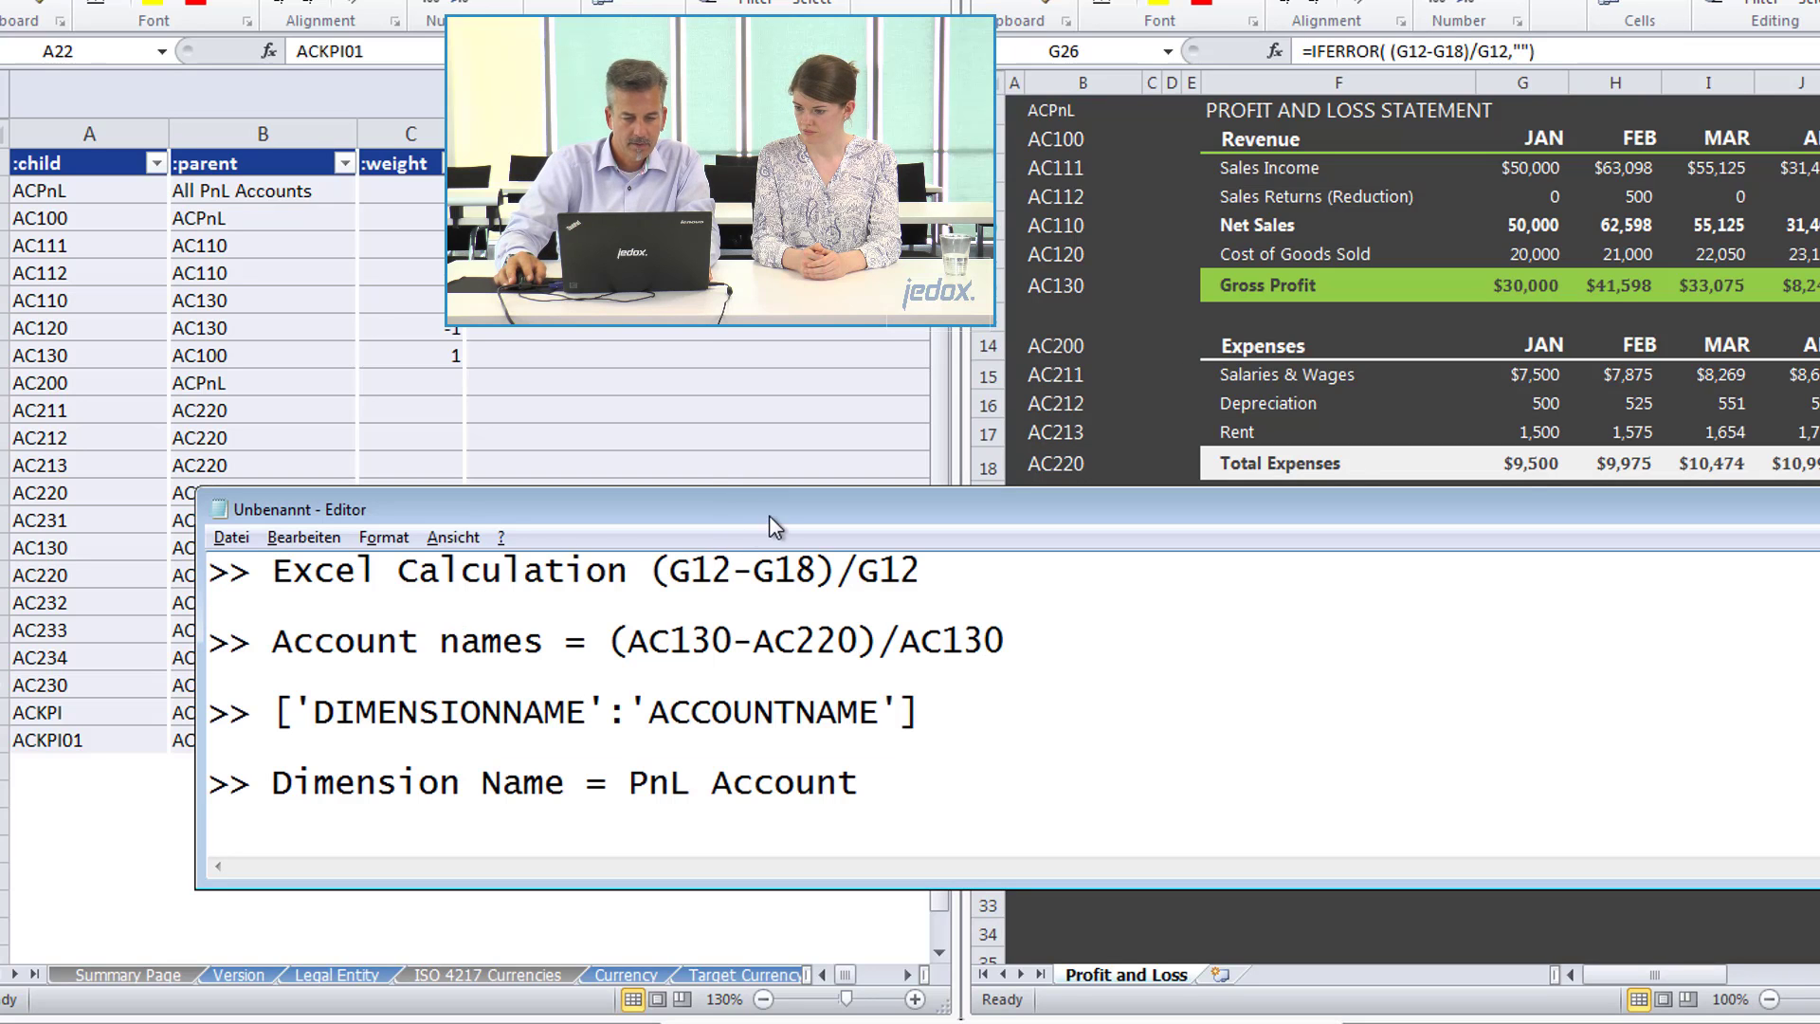
{"action": "left_click_drag", "start_coordinate": [770, 516], "coordinate": [805, 593]}
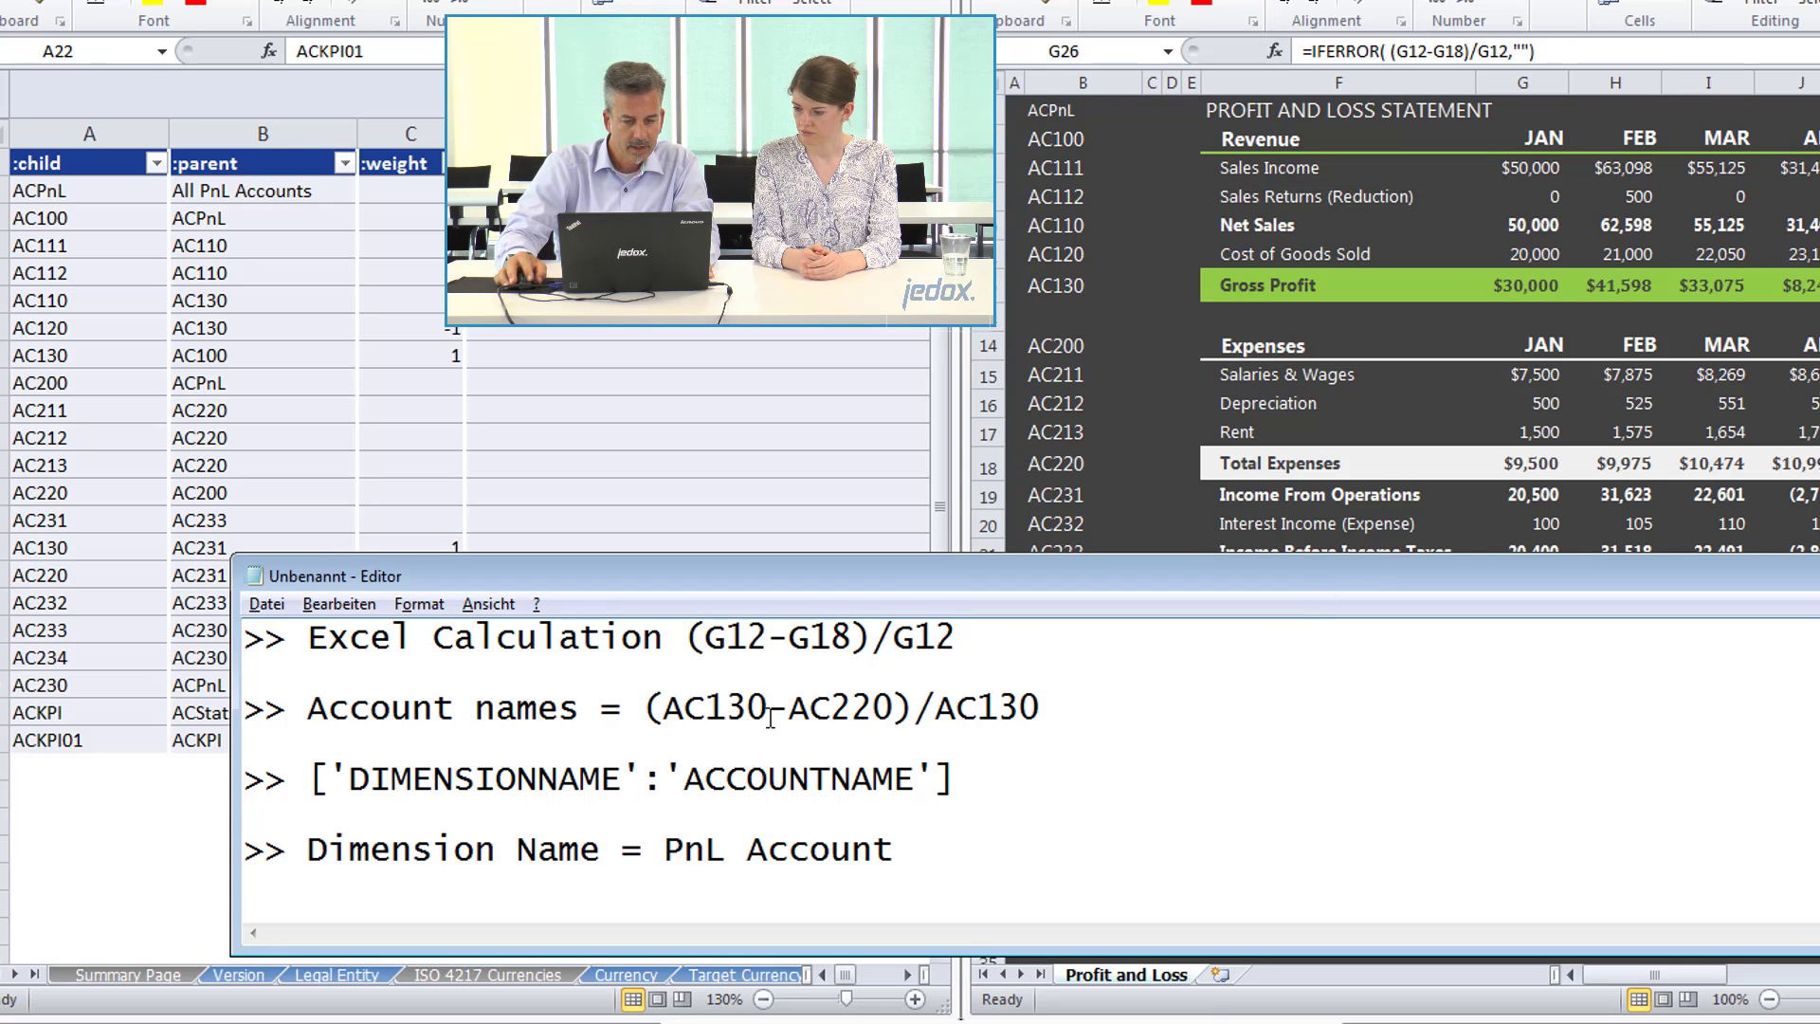
{"action": "left_click_drag", "start_coordinate": [768, 706], "coordinate": [727, 718]}
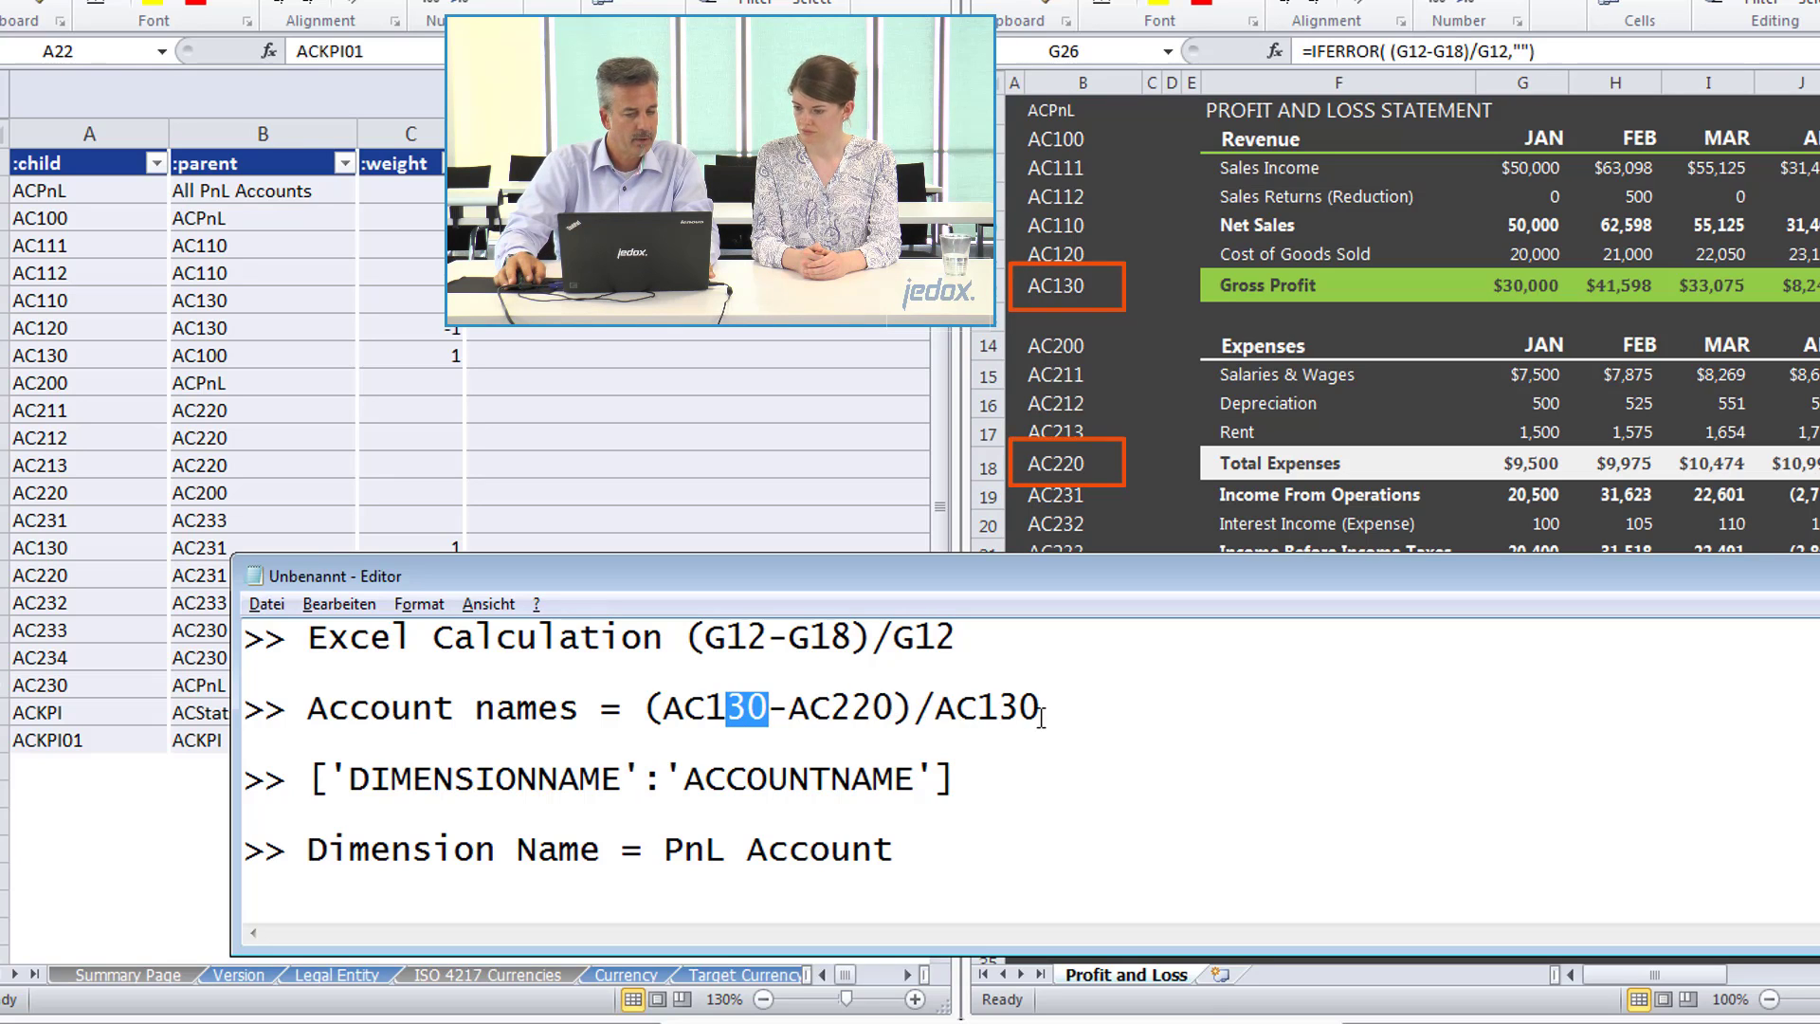
{"action": "left_click_drag", "start_coordinate": [1041, 718], "coordinate": [645, 709]}
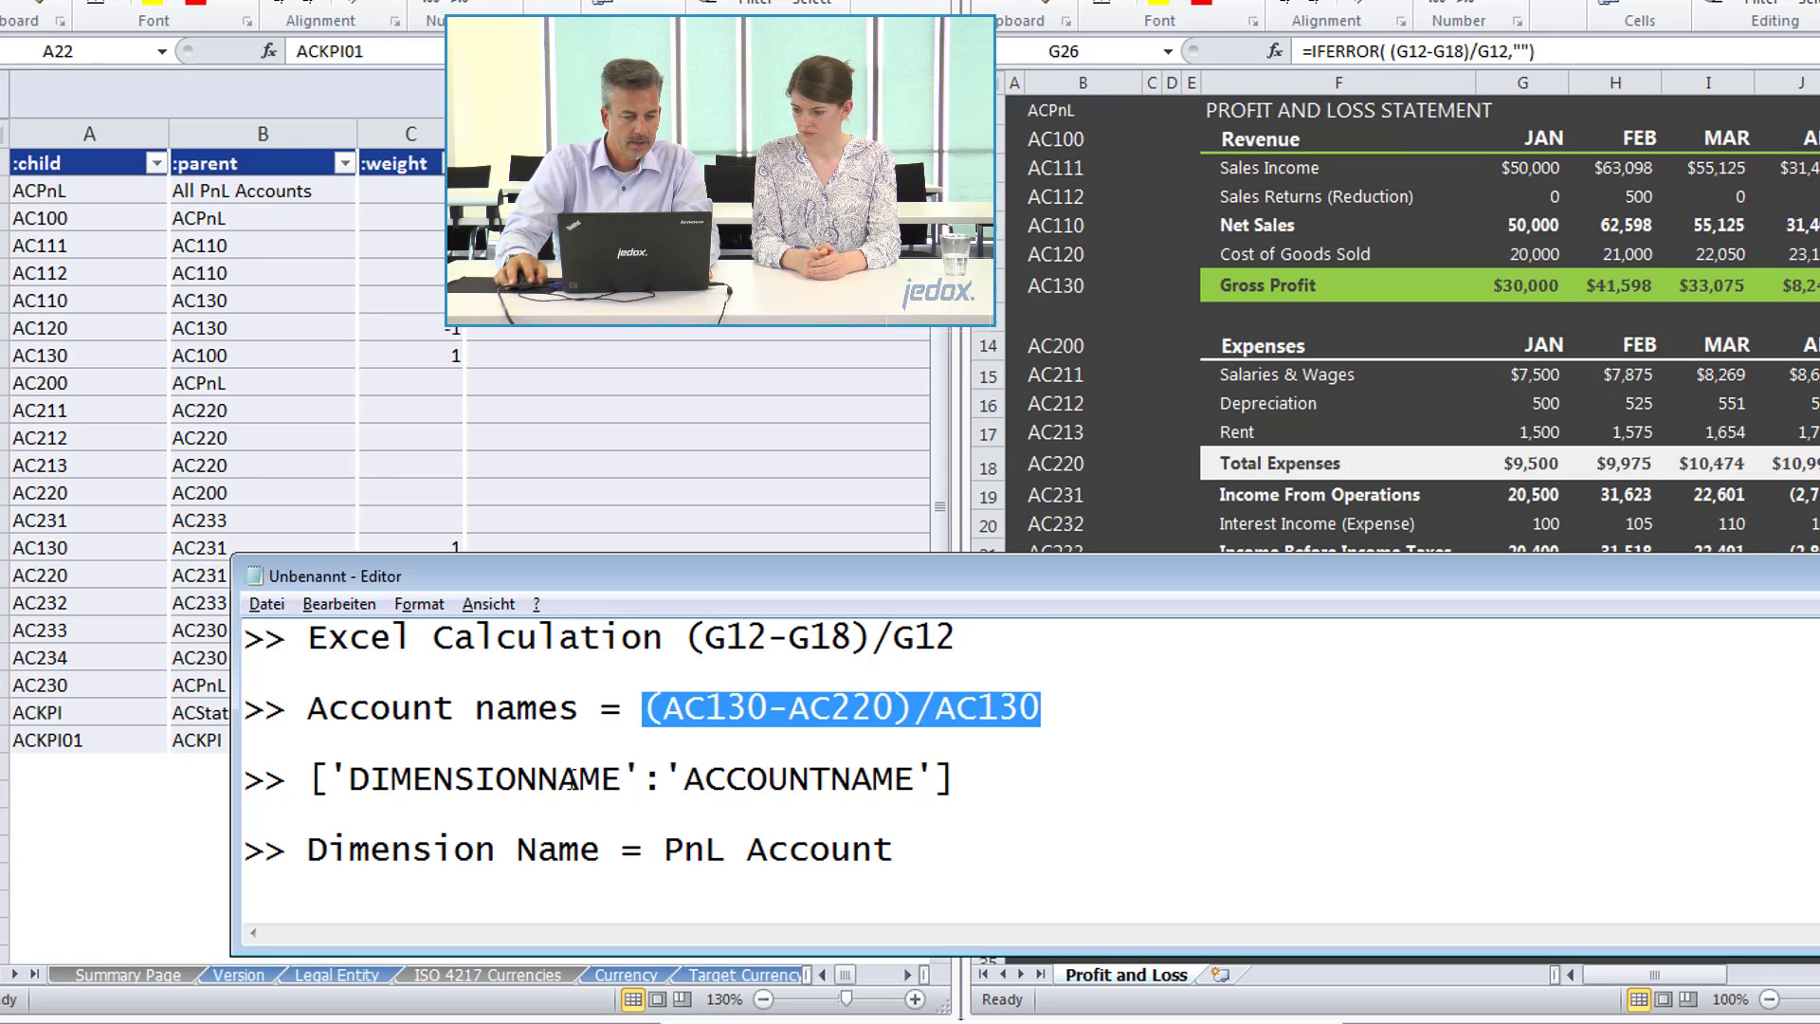
{"action": "left_click_drag", "start_coordinate": [665, 846], "coordinate": [915, 849]}
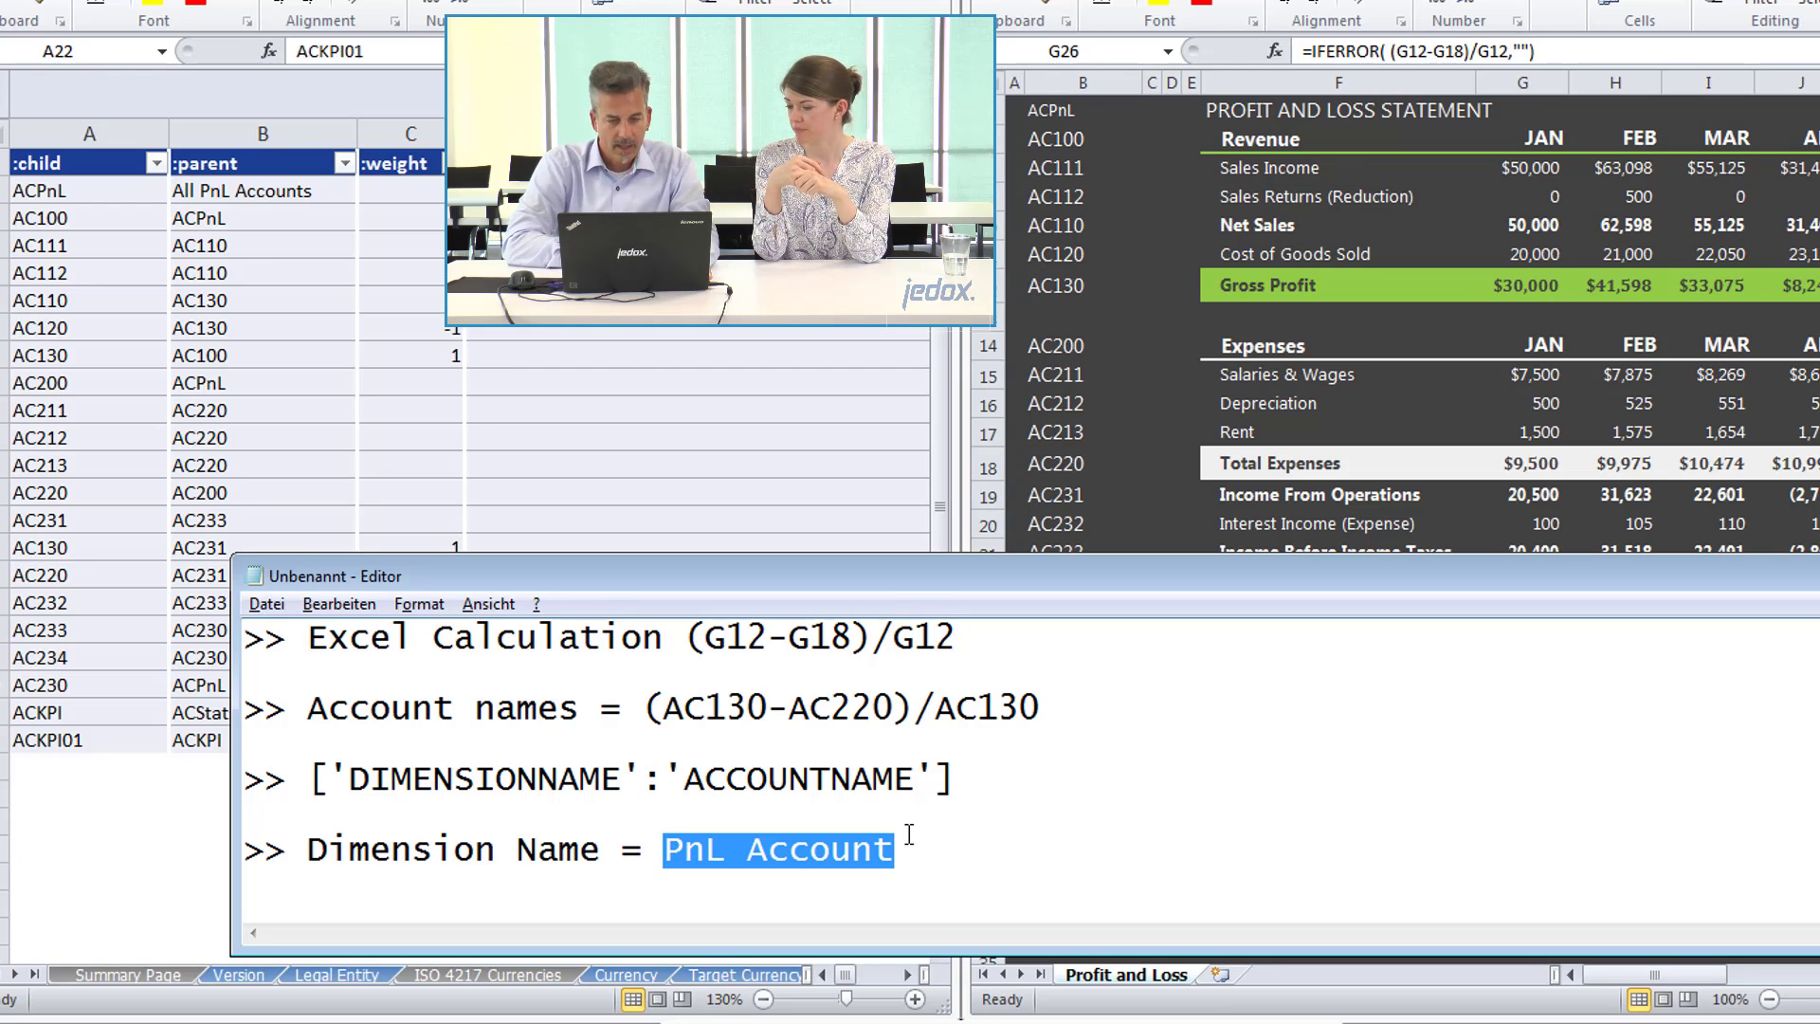
Switch to Jedox Web to check the name of the PnL Account dimension in ACME_Data_Model.
{"action": "key", "text": "alt+Tab"}
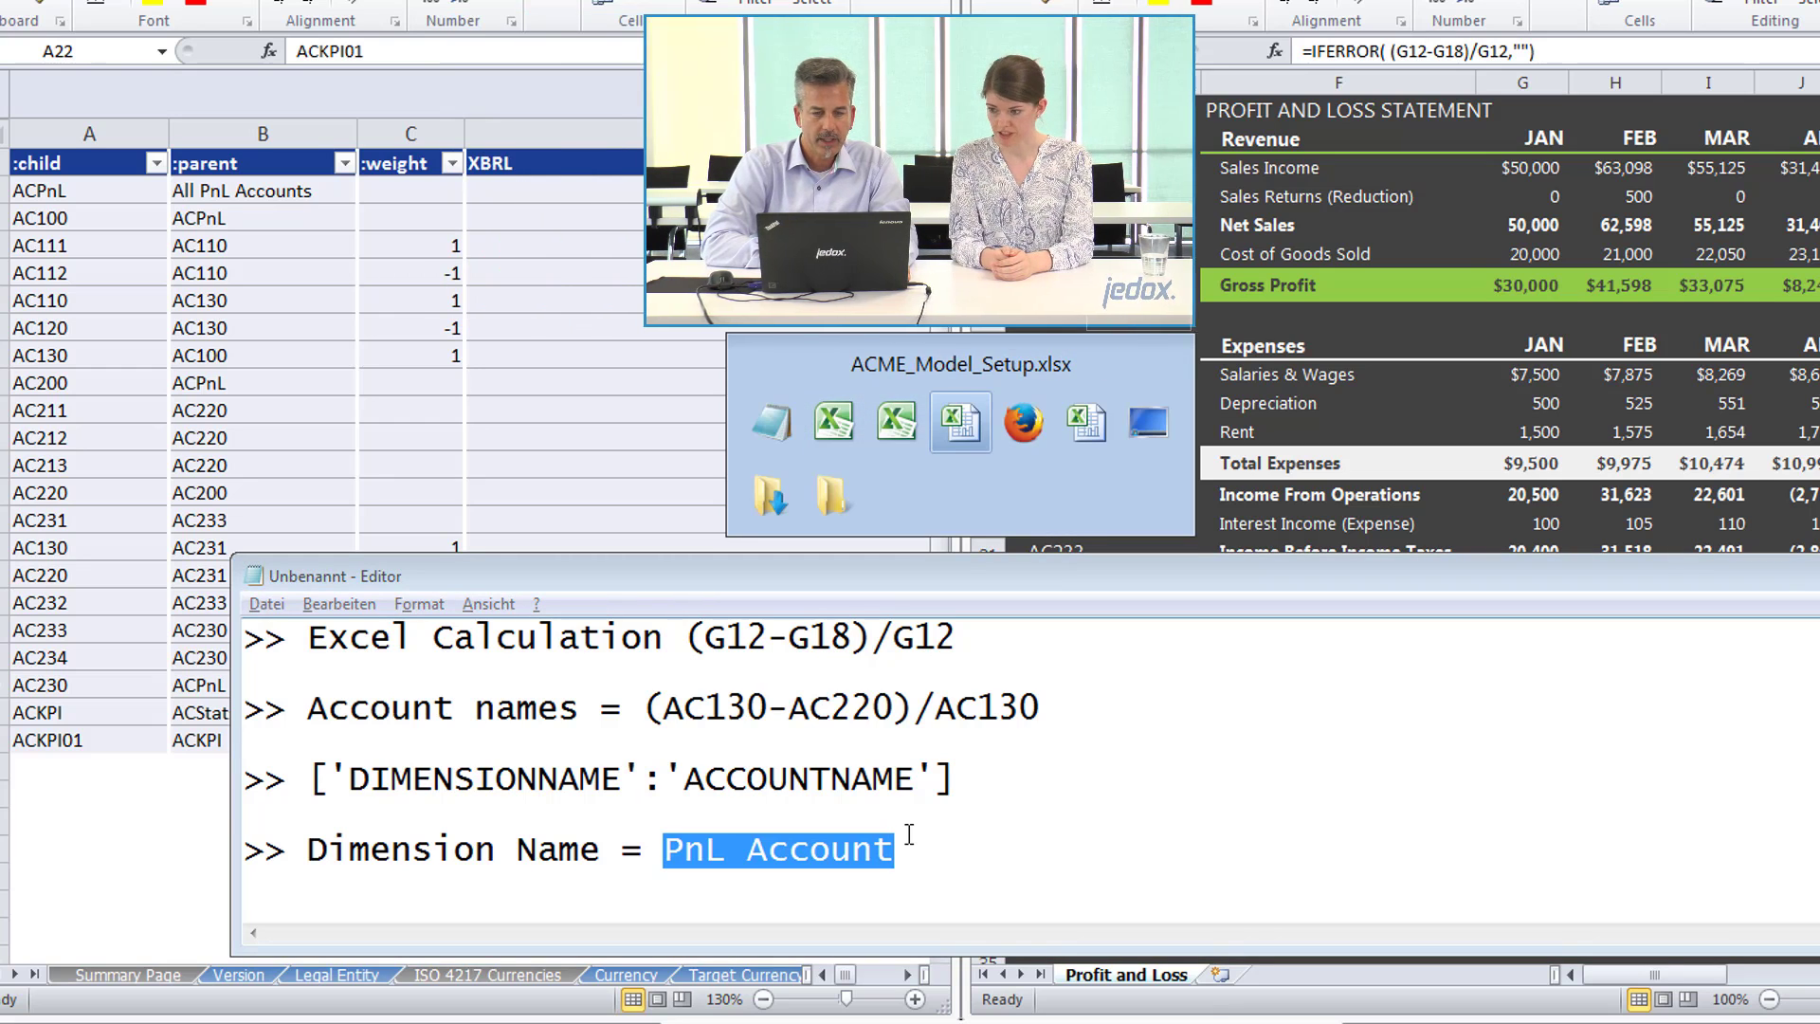
{"action": "key", "text": "alt+Tab"}
{"action": "key", "text": "alt+Tab"}
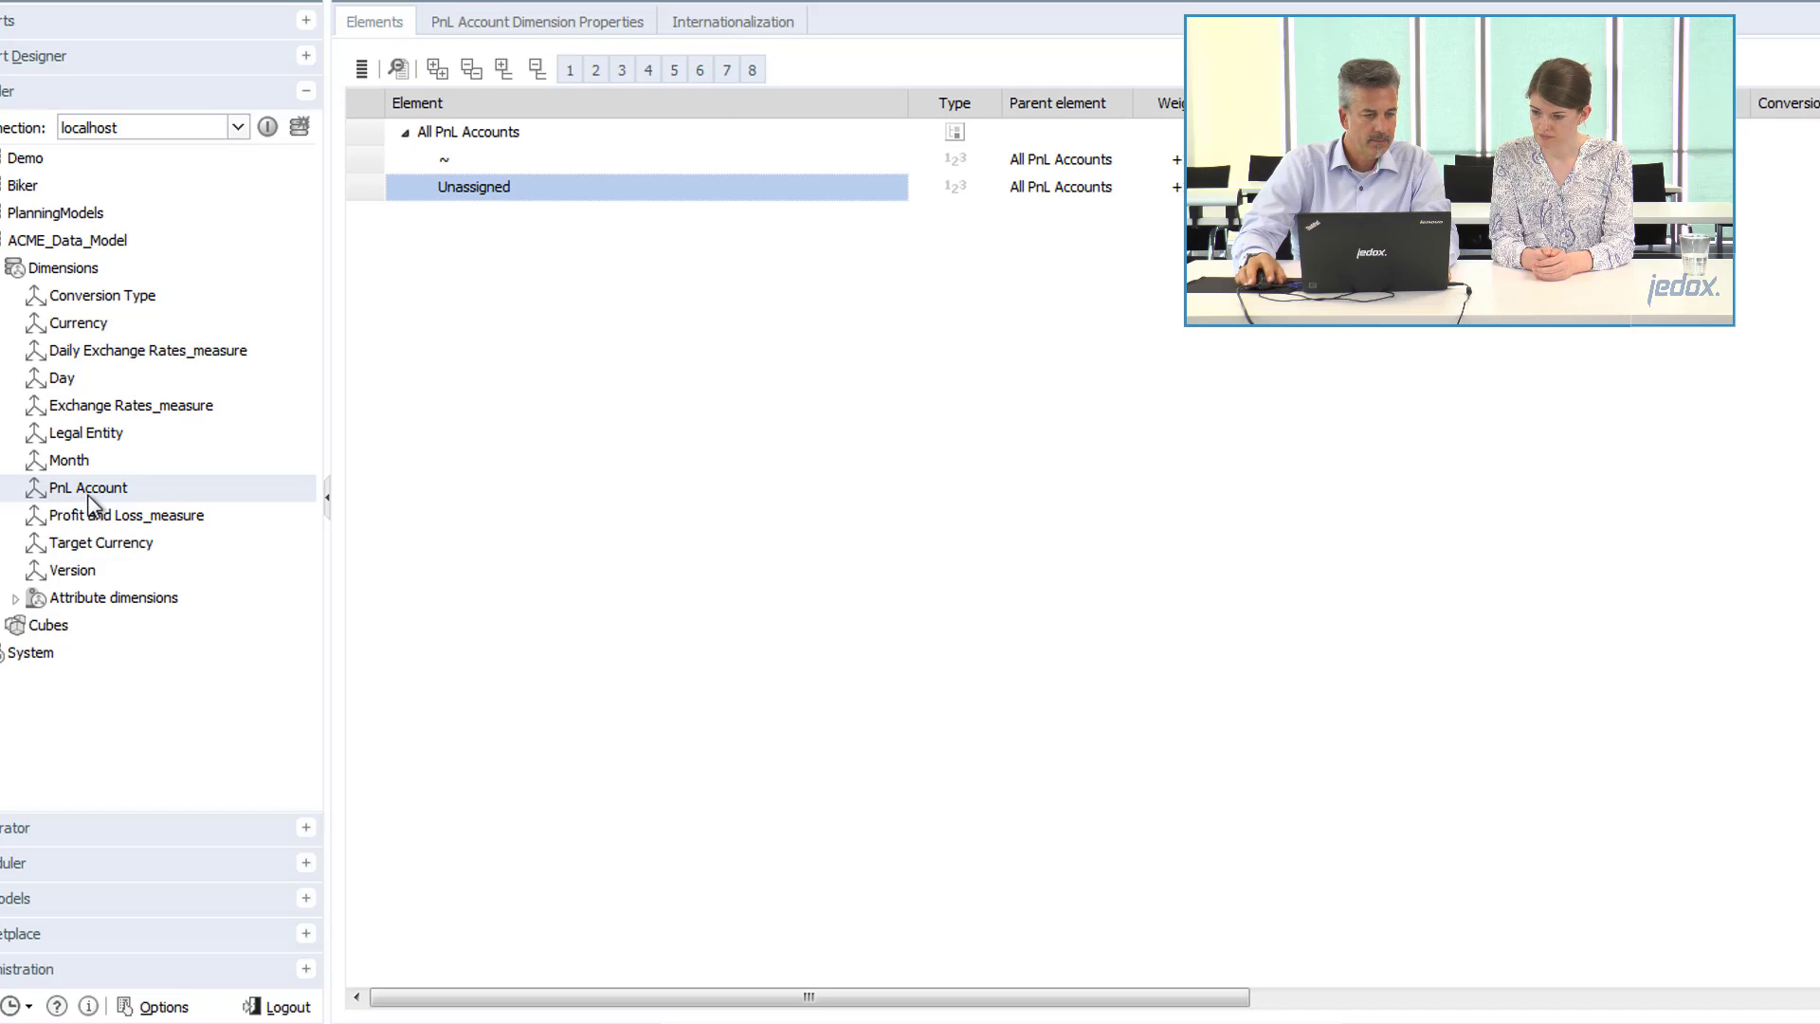
Return to the Notepad notes and examine how the account-name calculation translates into the full dimension and account expression.
{"action": "key", "text": "alt+Tab"}
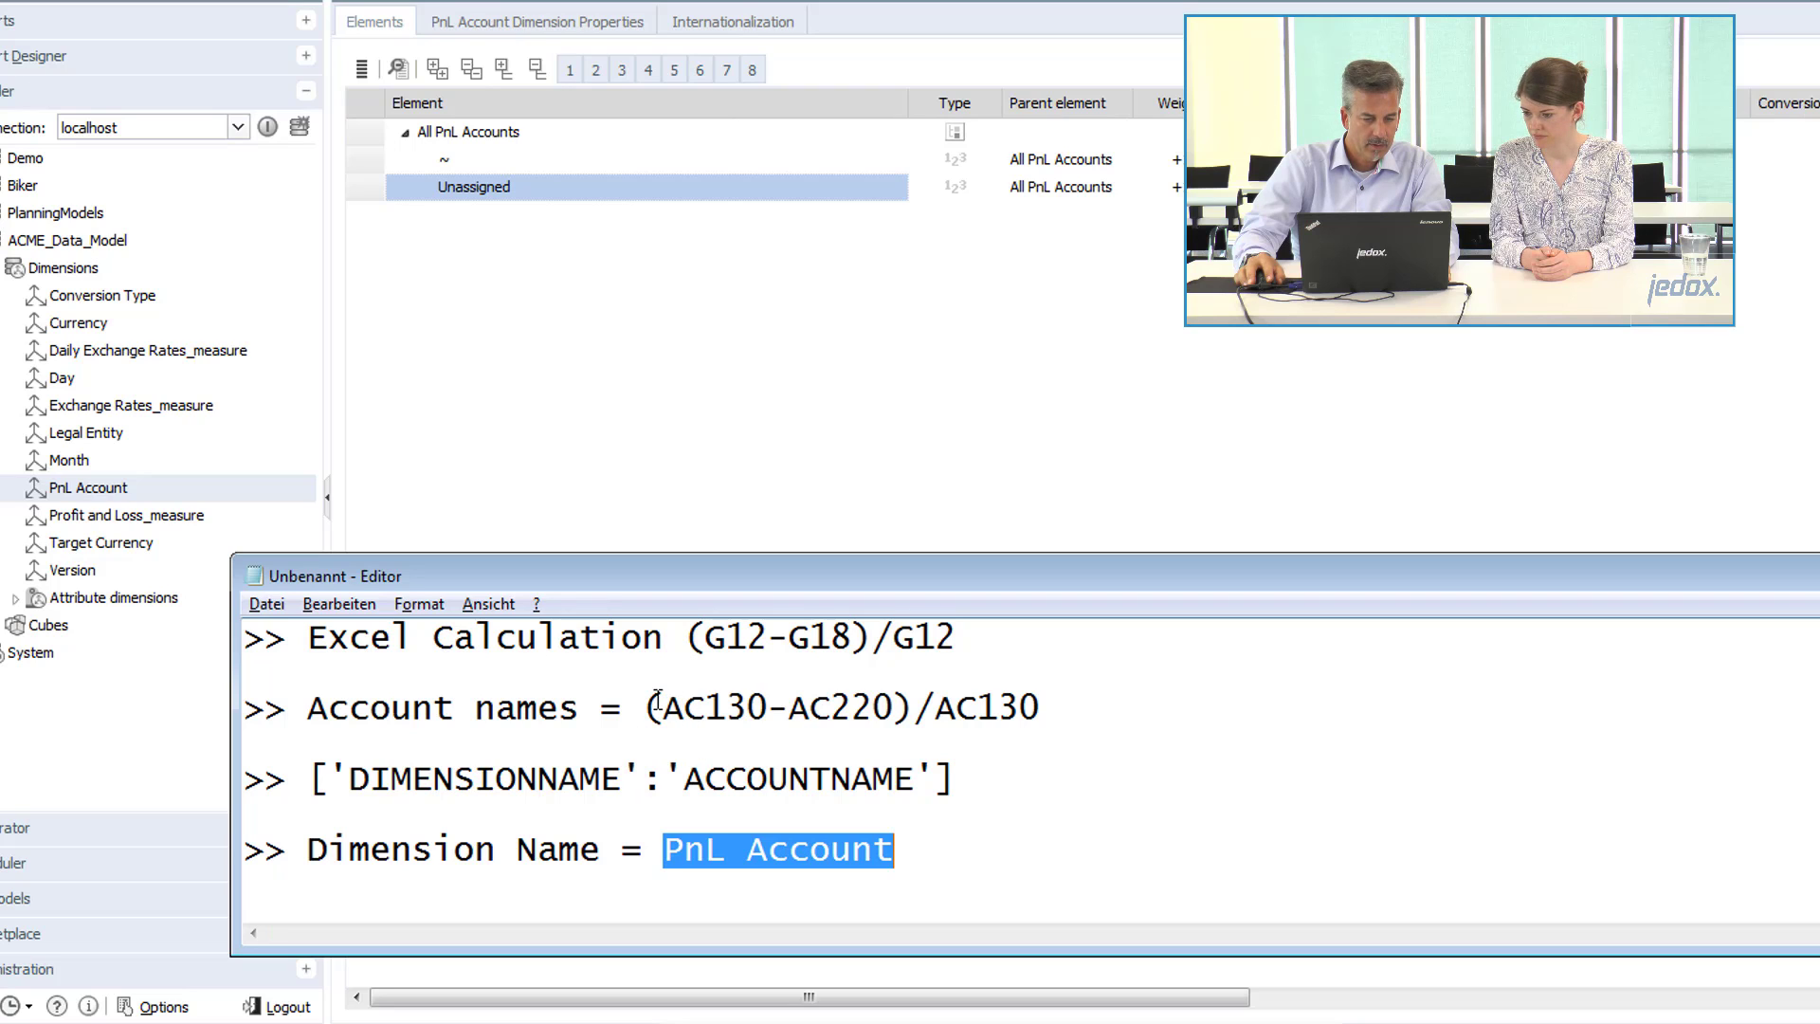
{"action": "left_click_drag", "start_coordinate": [656, 704], "coordinate": [1014, 711]}
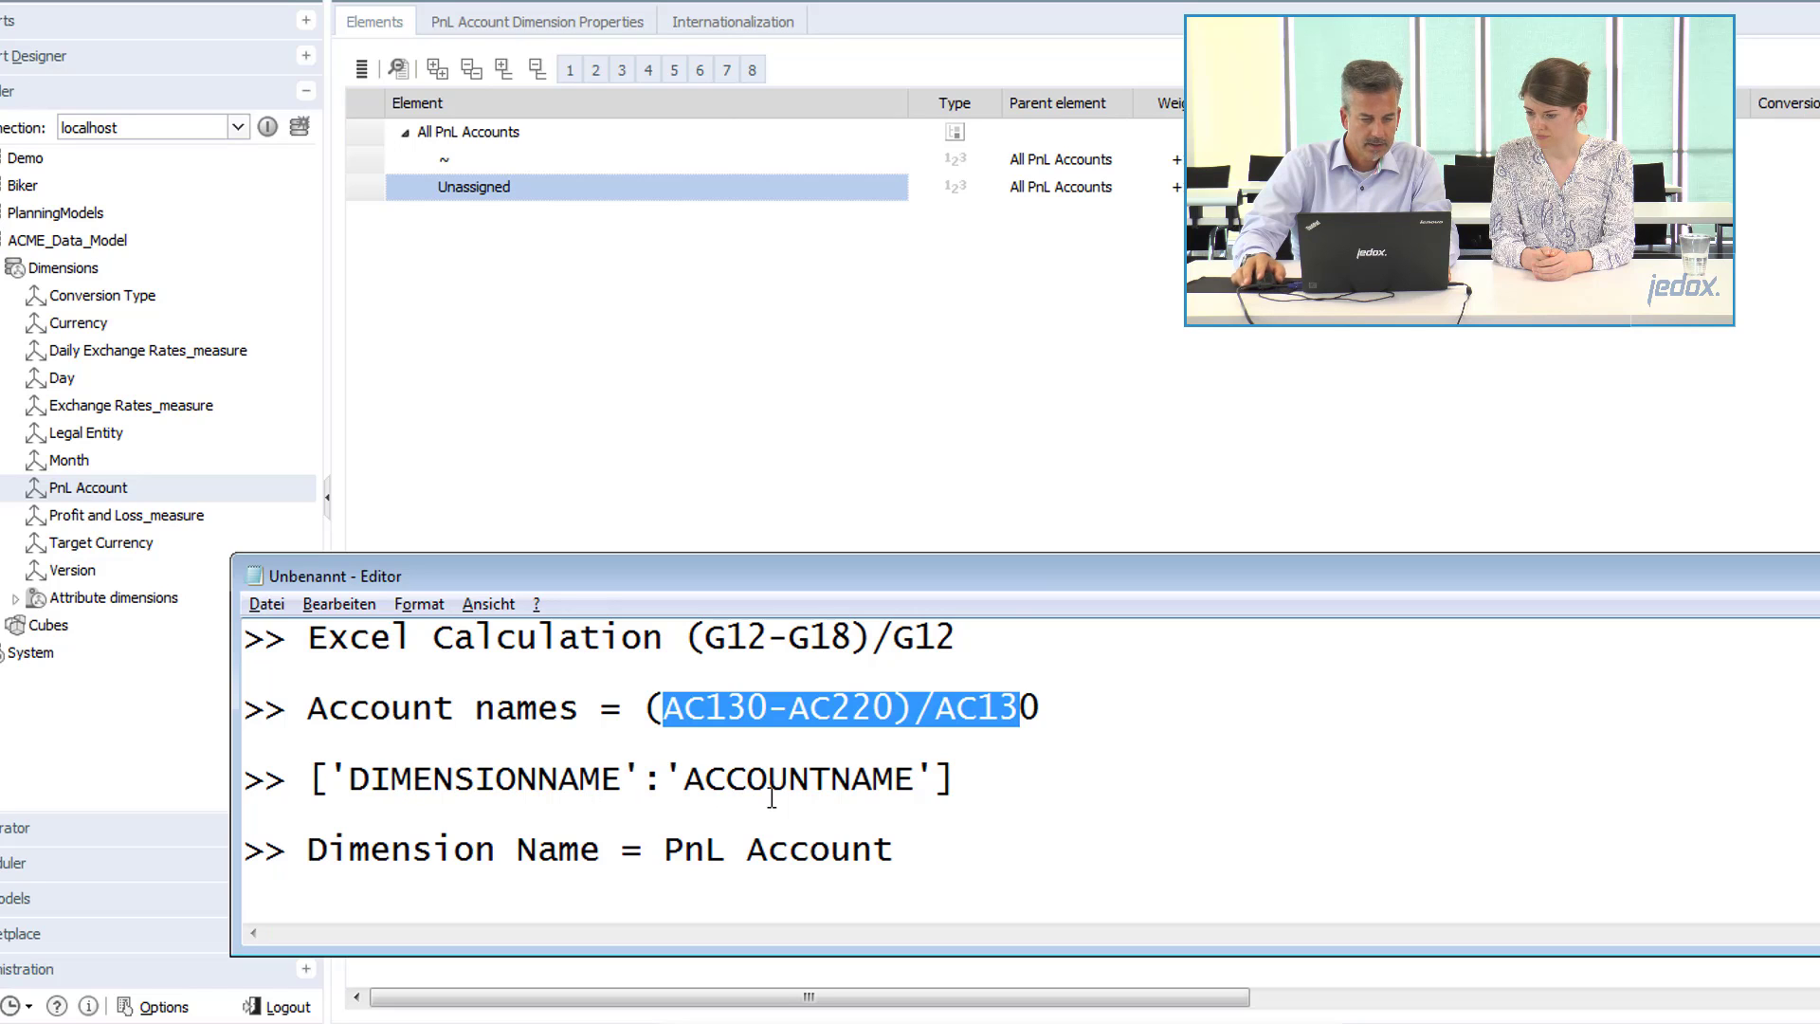
{"action": "scroll", "coordinate": [776, 799], "scroll_direction": "down", "scroll_amount": 1}
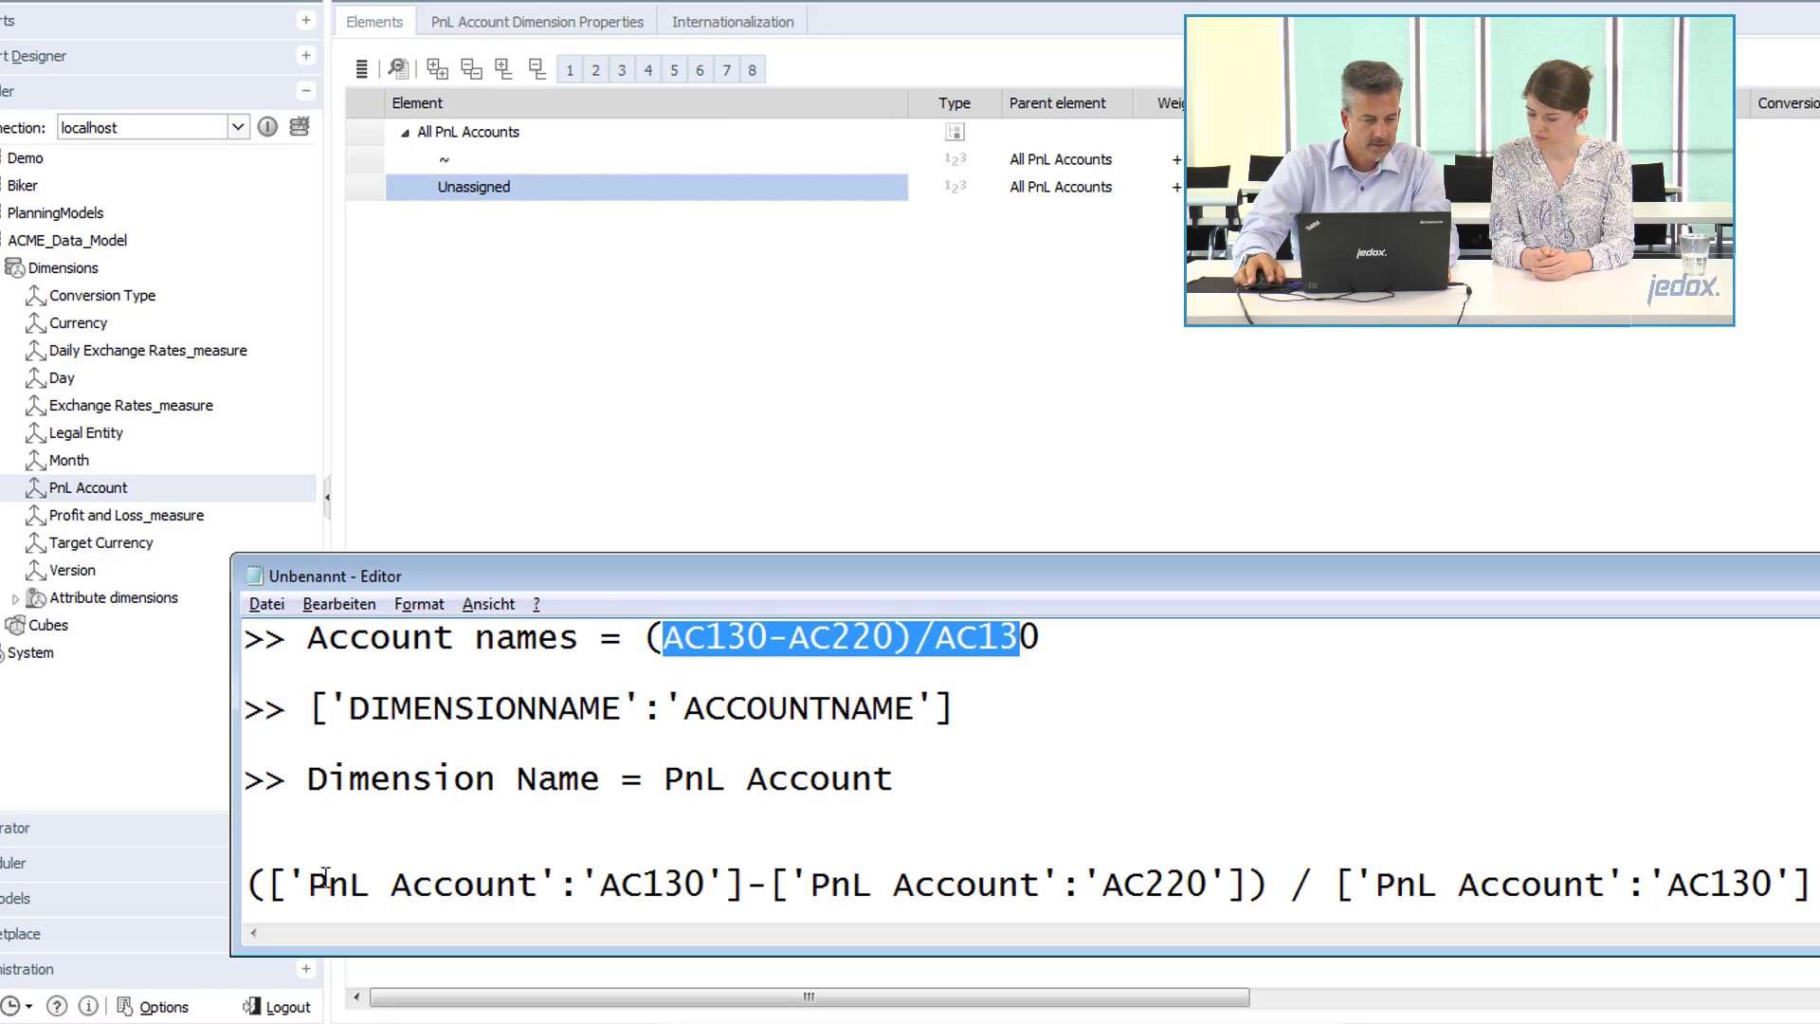
{"action": "left_click_drag", "start_coordinate": [308, 885], "coordinate": [680, 884]}
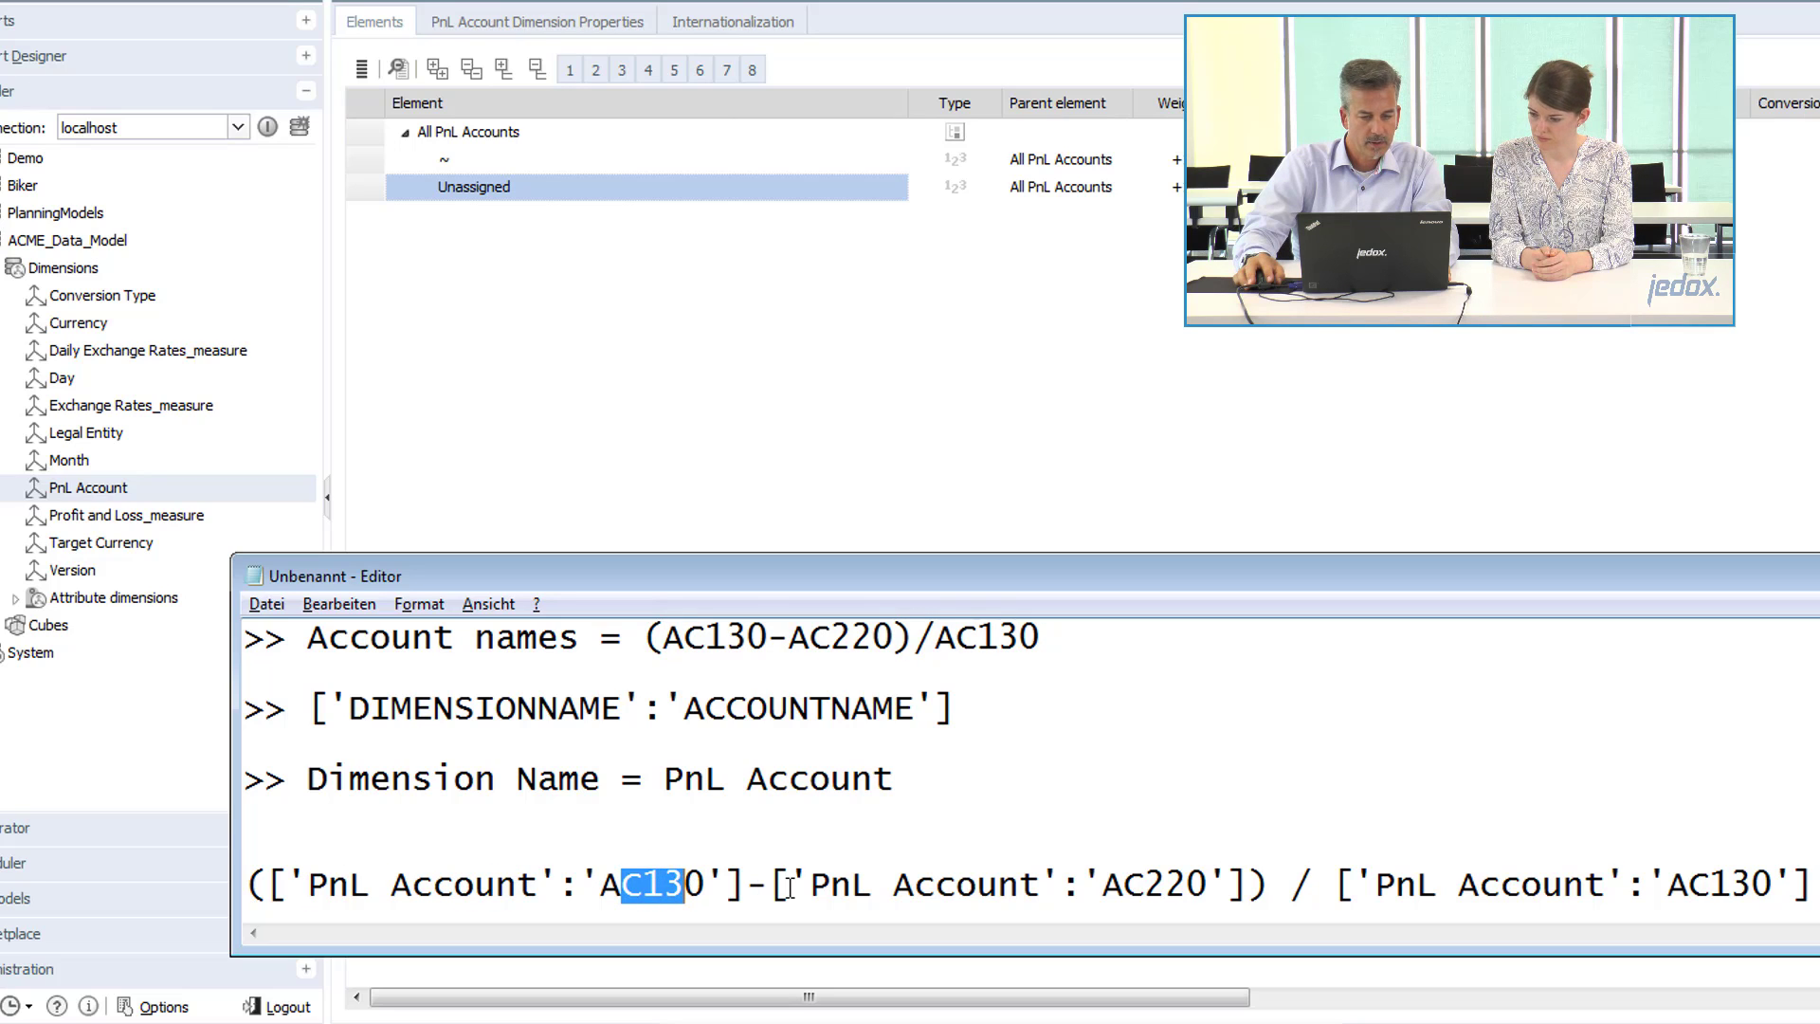
{"action": "left_click_drag", "start_coordinate": [1103, 886], "coordinate": [1208, 885]}
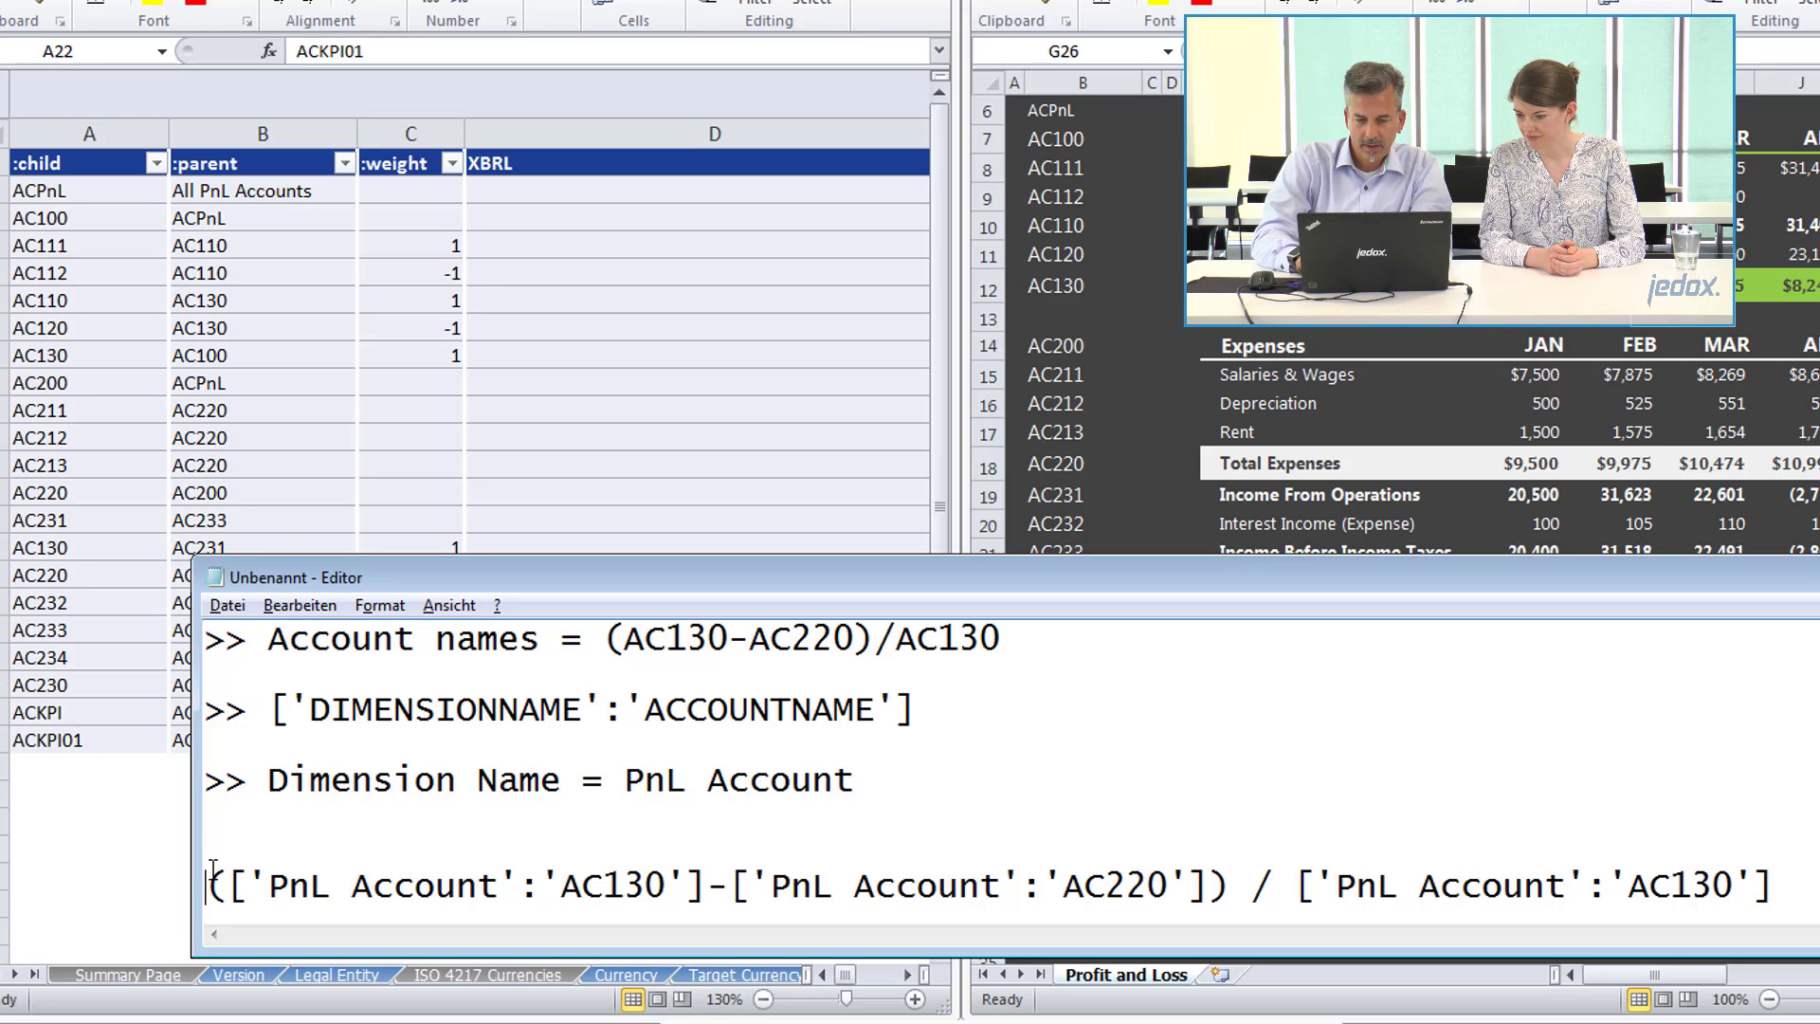
Copy the complete profit margin expression (['PnL Account':'AC130']-['PnL Account':'AC220']) / ['PnL Account':'AC130'] from the notes.
{"action": "key", "text": "shift+ctrl+Right"}
{"action": "key", "text": "shift+ctrl+Right"}
{"action": "key", "text": "shift+ctrl+Right"}
{"action": "key", "text": "shift+ctrl+Right"}
{"action": "key", "text": "shift+ctrl+Right"}
{"action": "key", "text": "shift+ctrl+Right"}
{"action": "key", "text": "shift+ctrl+Right"}
{"action": "key", "text": "shift+ctrl+Right"}
{"action": "key", "text": "shift+ctrl+Right"}
{"action": "key", "text": "shift+ctrl+Right"}
{"action": "key", "text": "shift+ctrl+Right"}
{"action": "key", "text": "shift+ctrl+Right"}
{"action": "key", "text": "ctrl+c"}
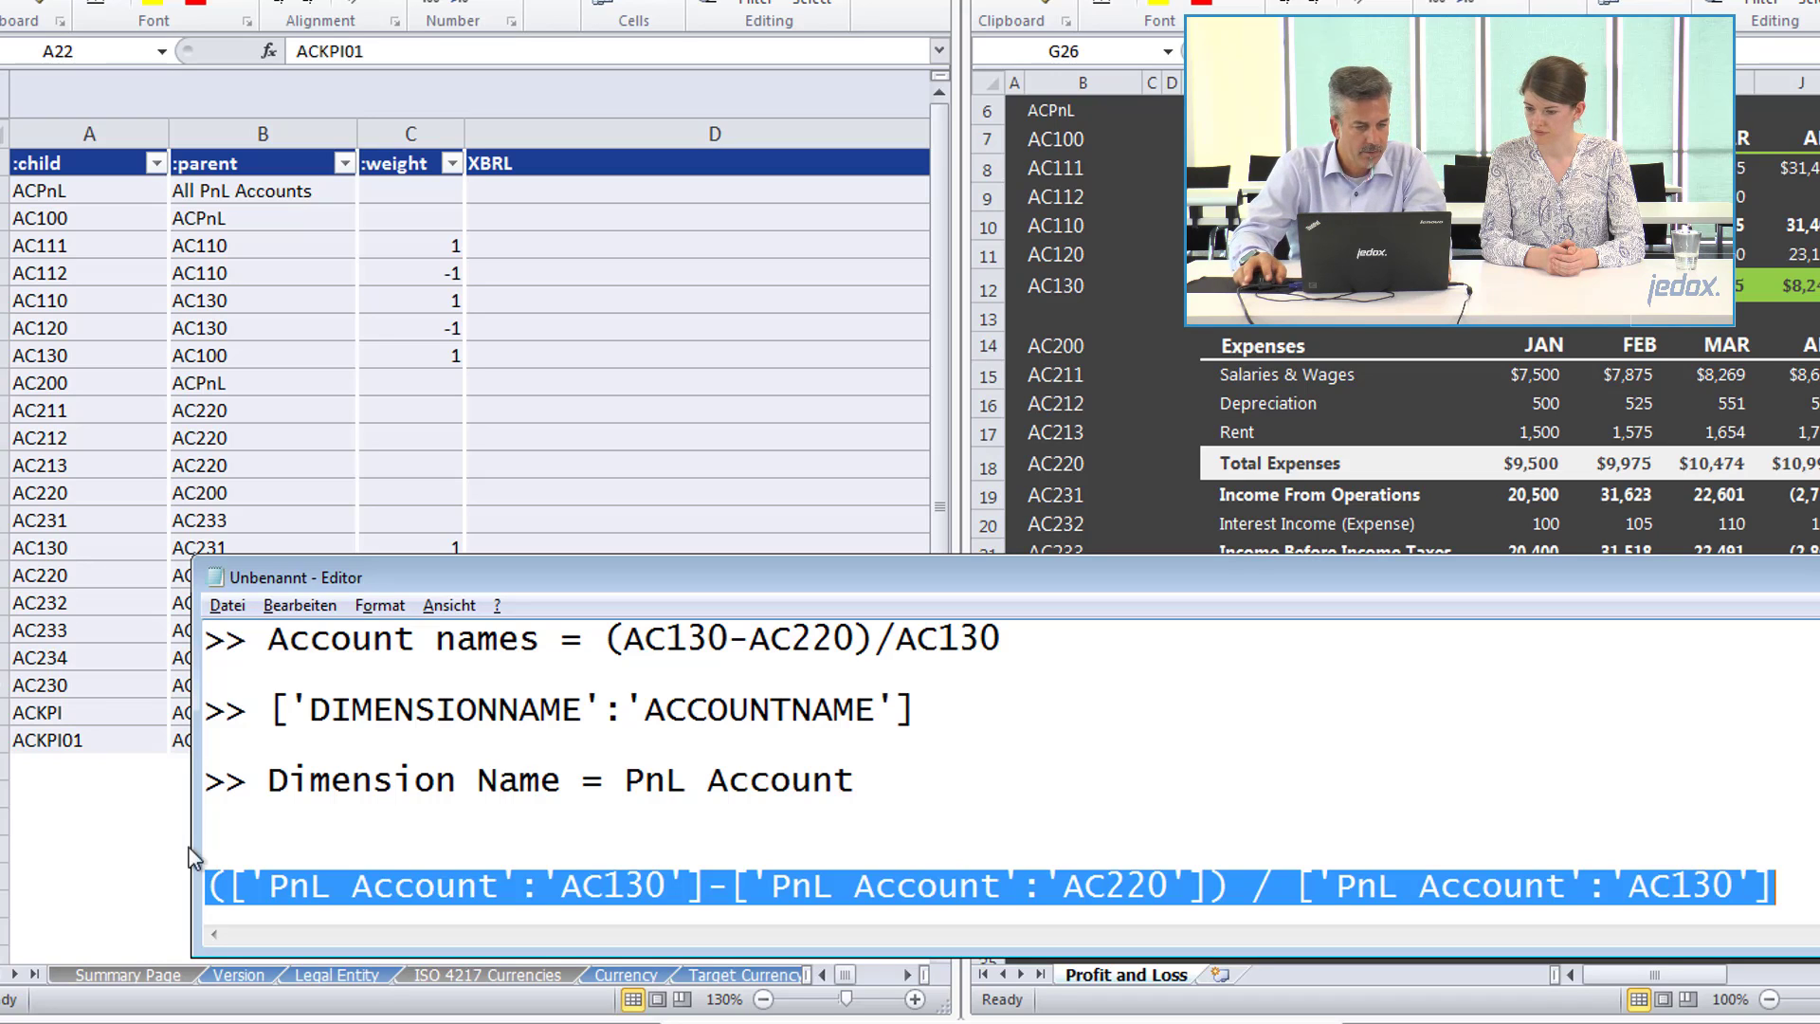
Go to cell Q22 in the ACKPI01 row of the PnL Account sheet and widen the PCalculation column Q and ACalculation column S.
{"action": "left_click", "coordinate": [100, 713]}
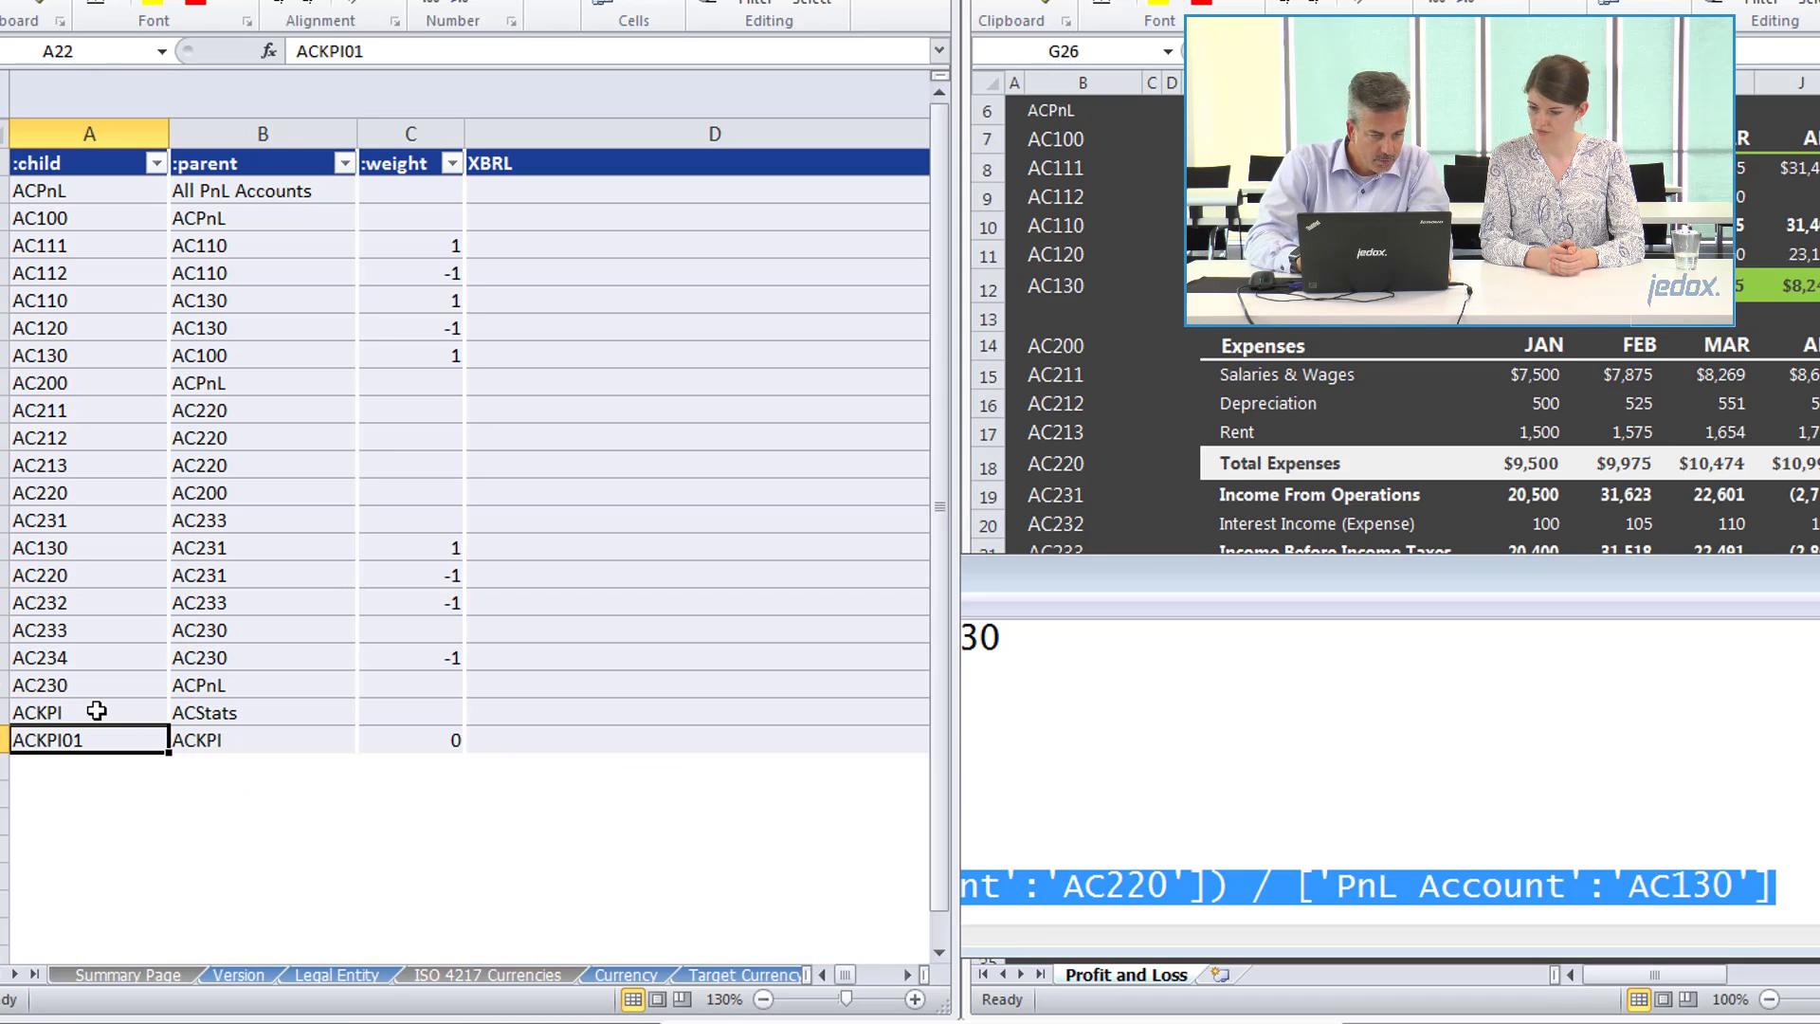
{"action": "left_click", "coordinate": [97, 711]}
{"action": "key", "text": "Down"}
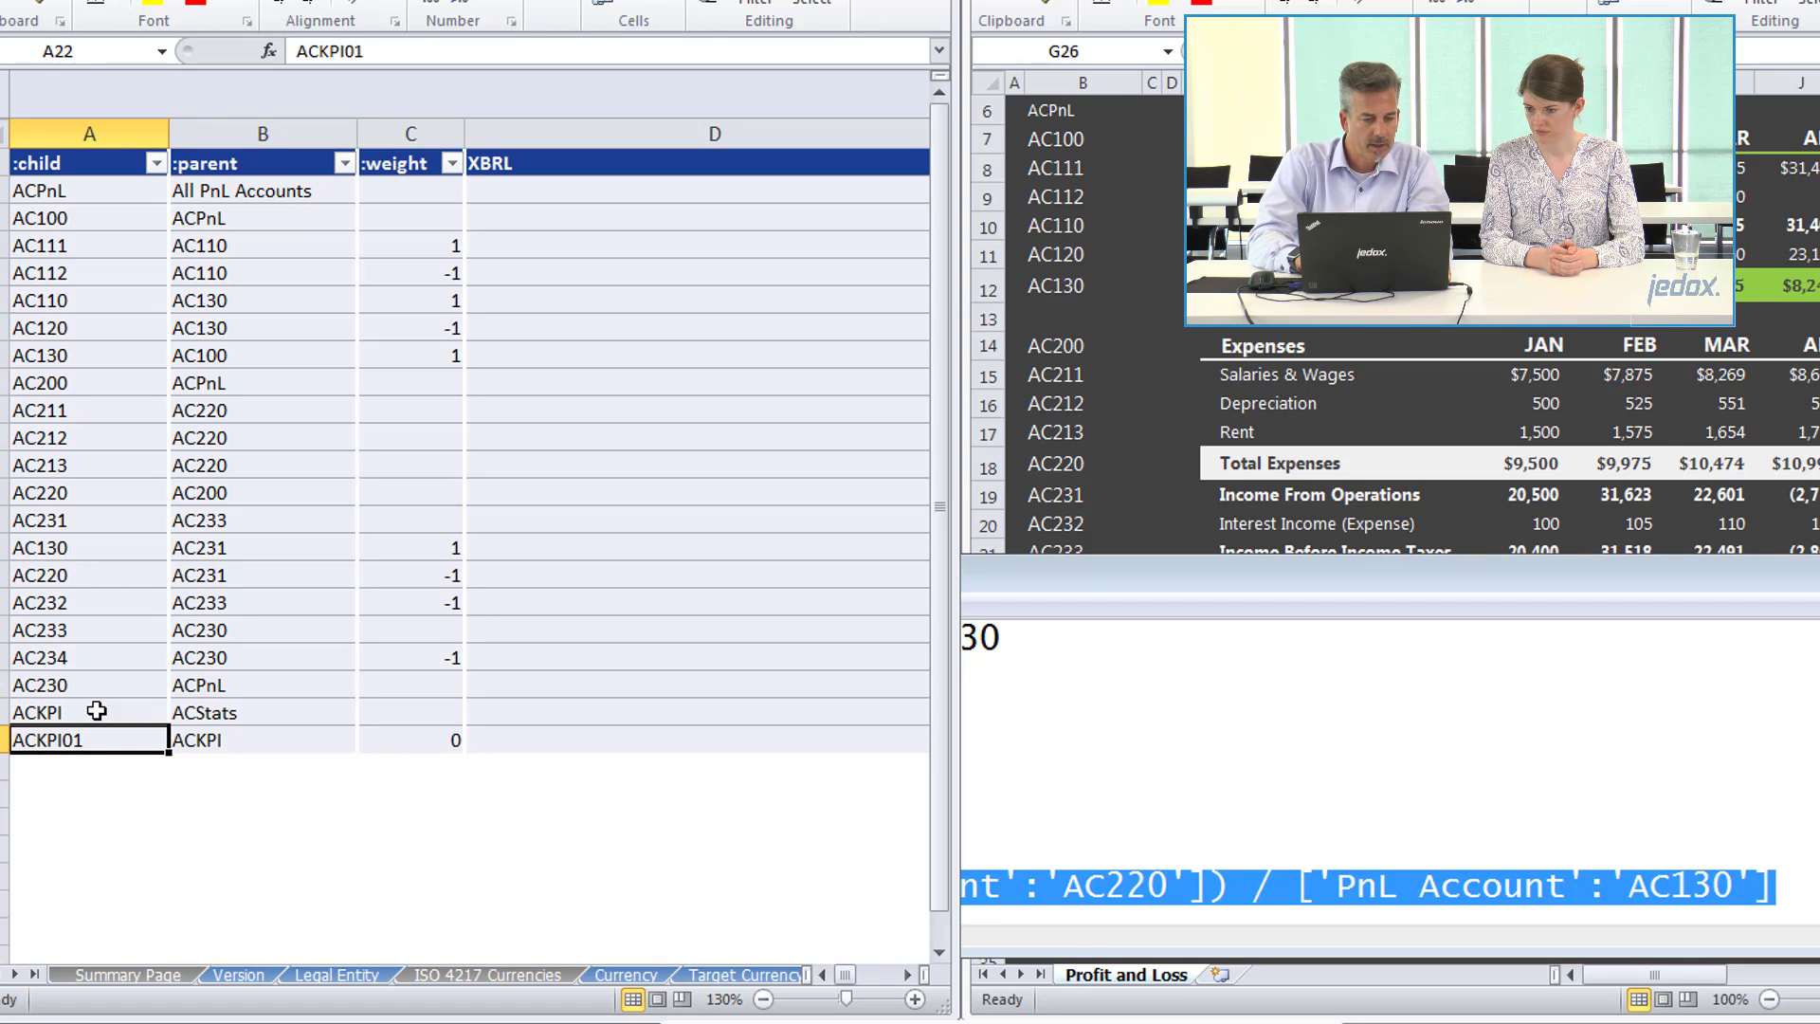
{"action": "key", "text": "Right"}
{"action": "key", "text": "Right"}
{"action": "key", "text": "Right"}
{"action": "key", "text": "Right"}
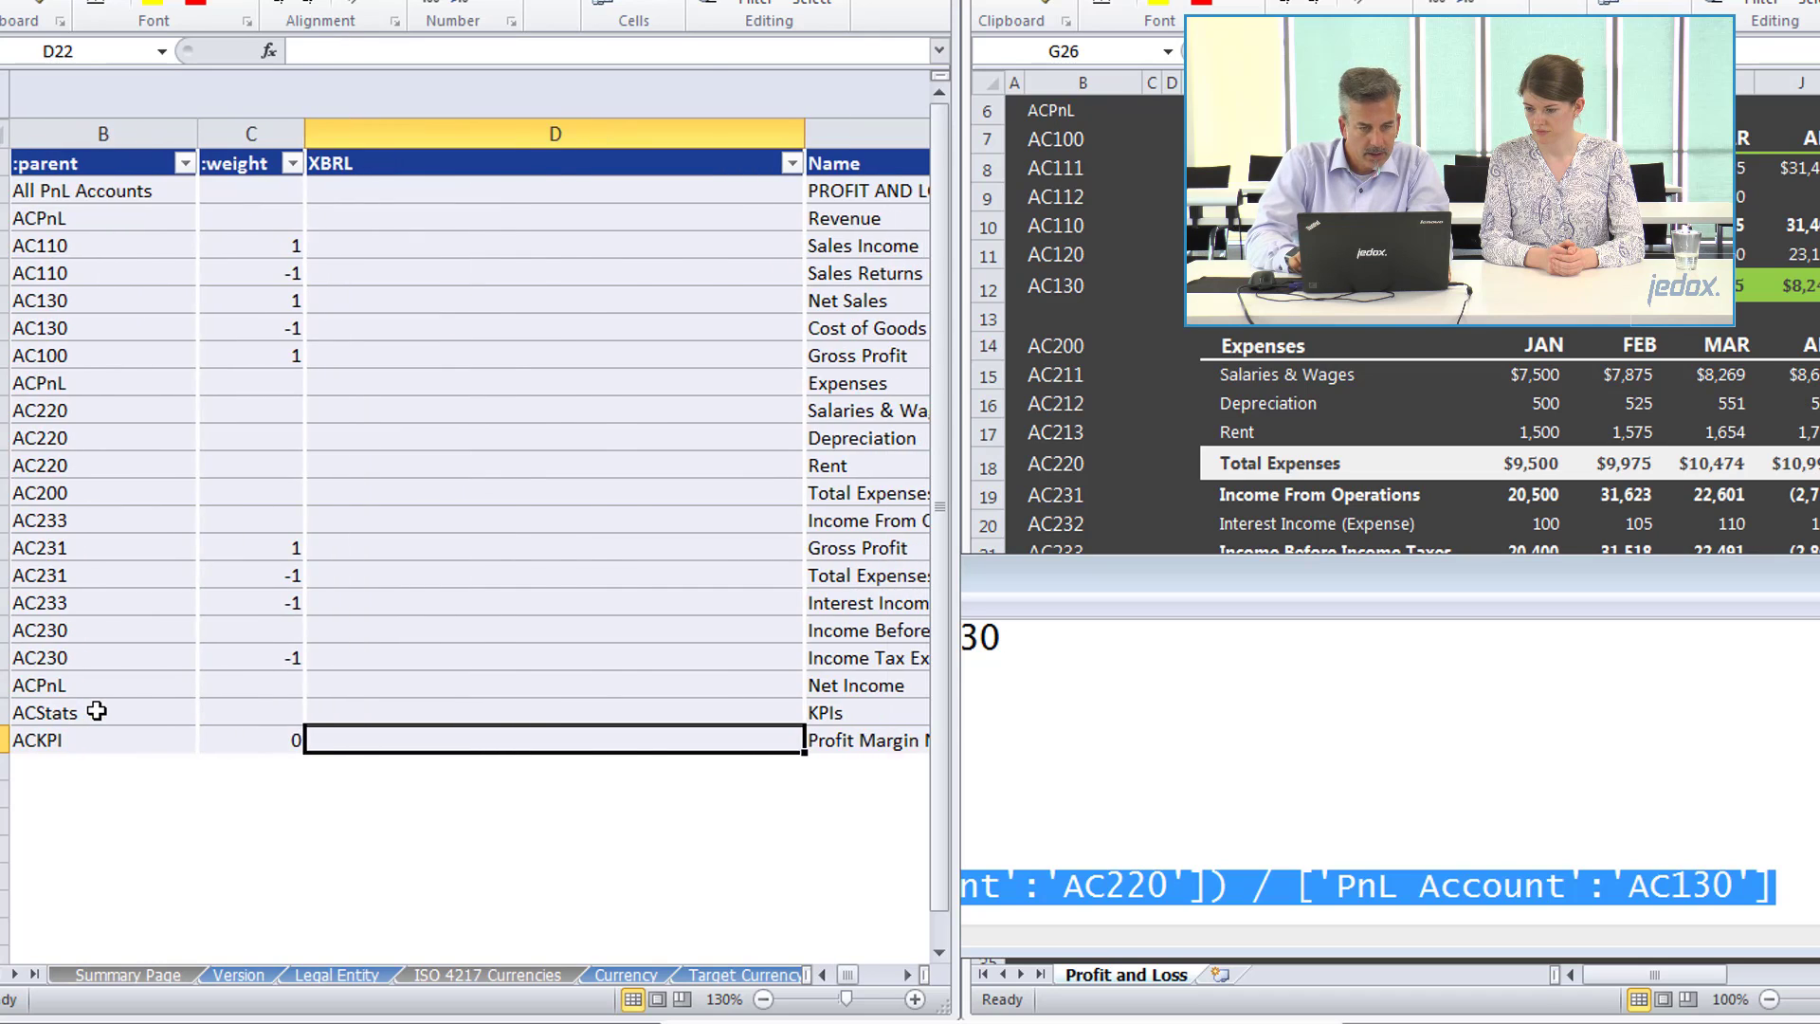
{"action": "key", "text": "Right"}
{"action": "key", "text": "Right"}
{"action": "key", "text": "Right"}
{"action": "key", "text": "Right"}
{"action": "key", "text": "Right"}
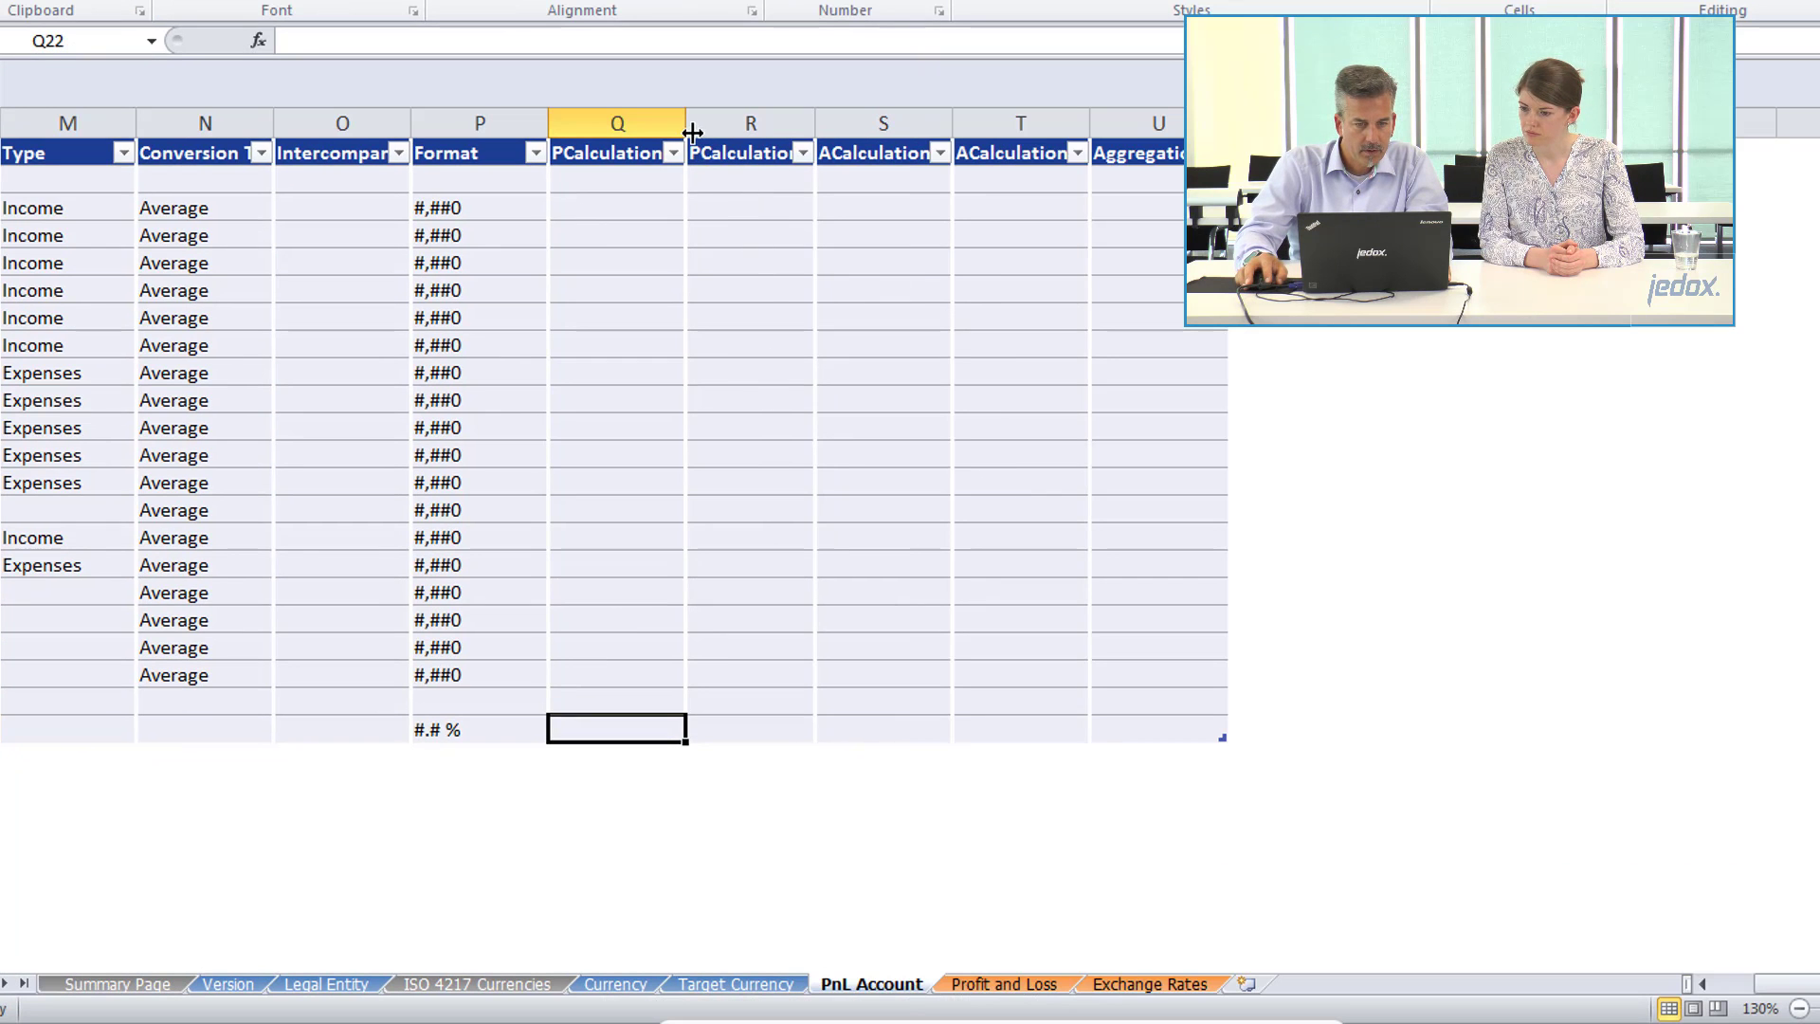
{"action": "left_click_drag", "start_coordinate": [690, 125], "coordinate": [773, 124]}
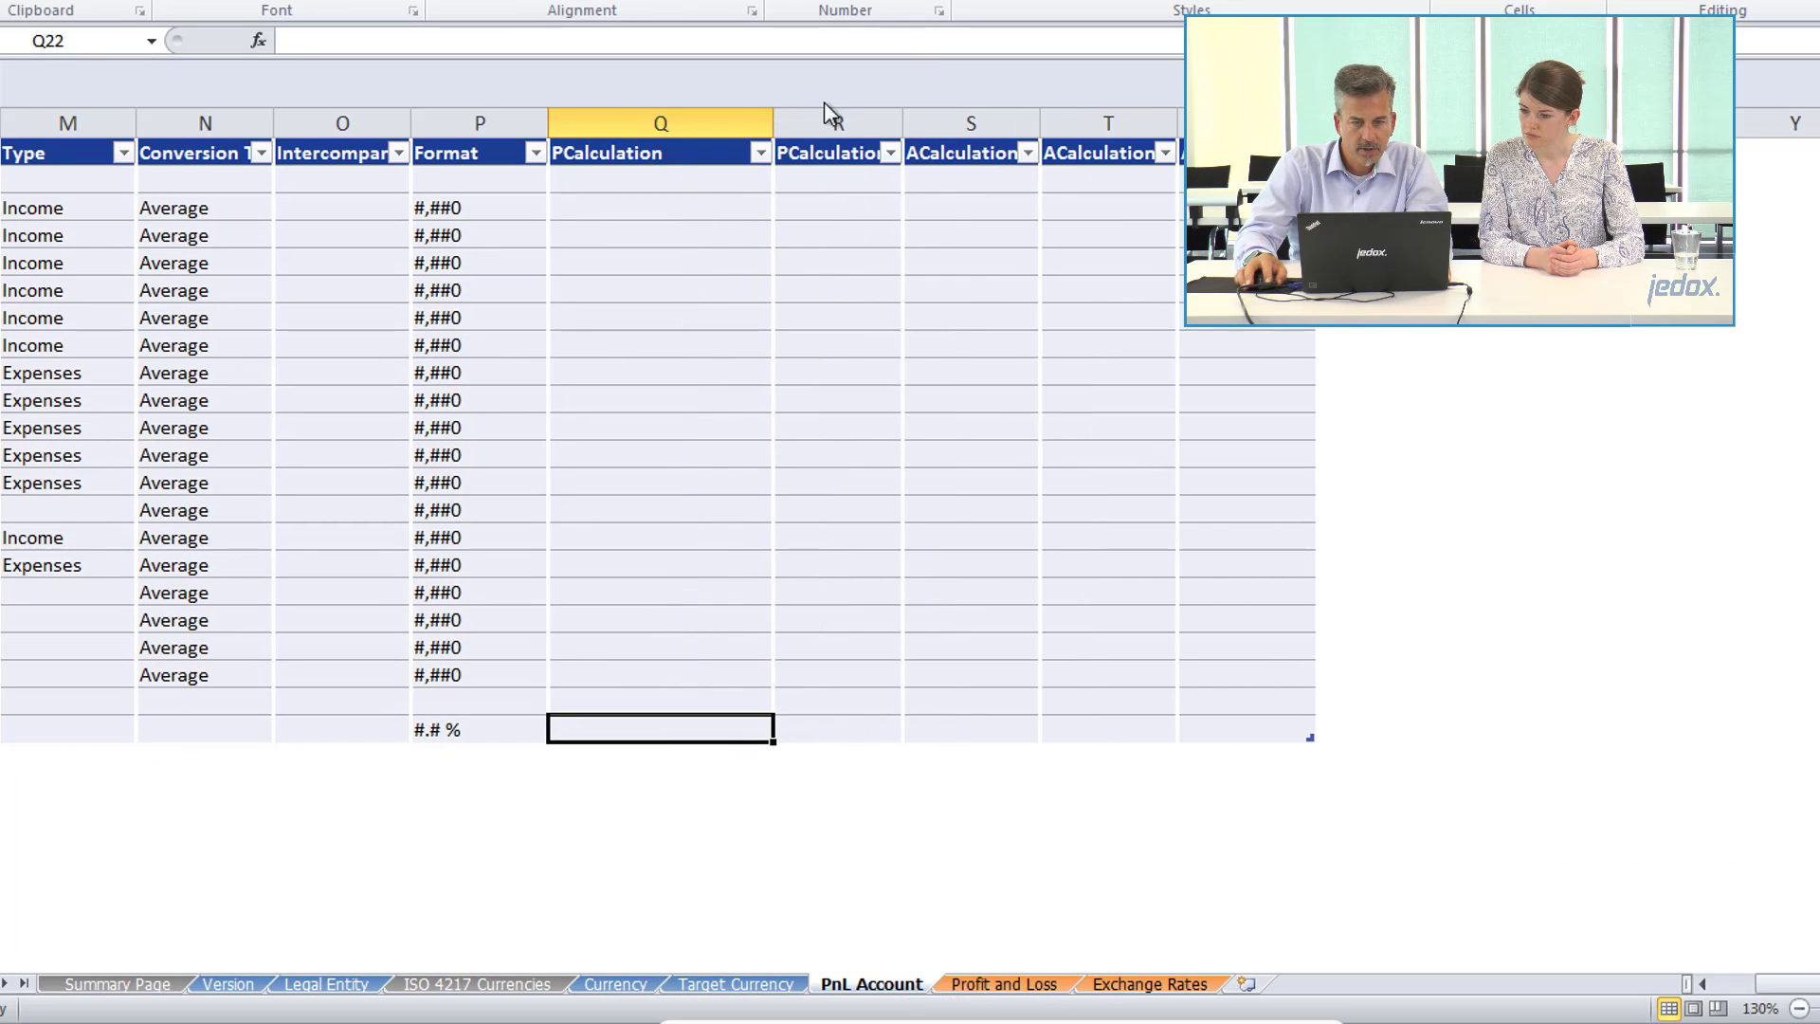
{"action": "left_click_drag", "start_coordinate": [1040, 119], "coordinate": [1117, 110]}
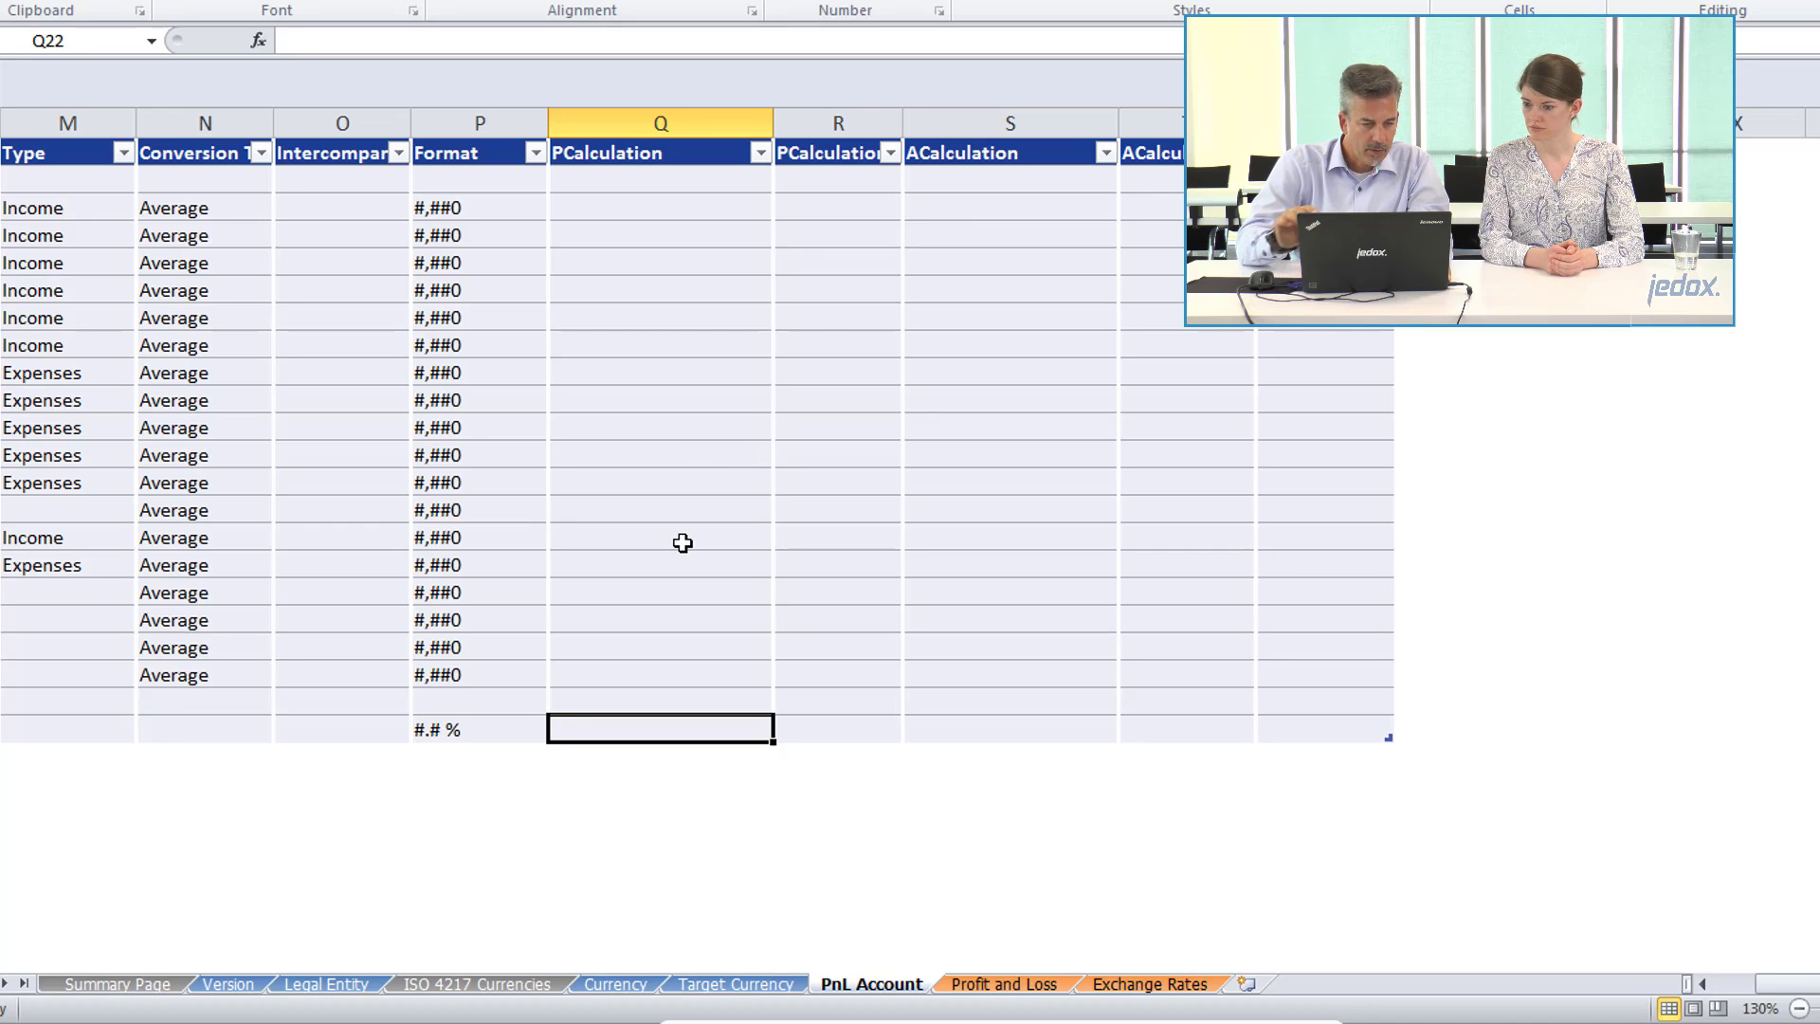
Paste the copied profit margin expression into the PCalculation cell Q22 of account ACKPI01.
{"action": "double_click", "coordinate": [635, 727]}
{"action": "key", "text": "ctrl+v"}
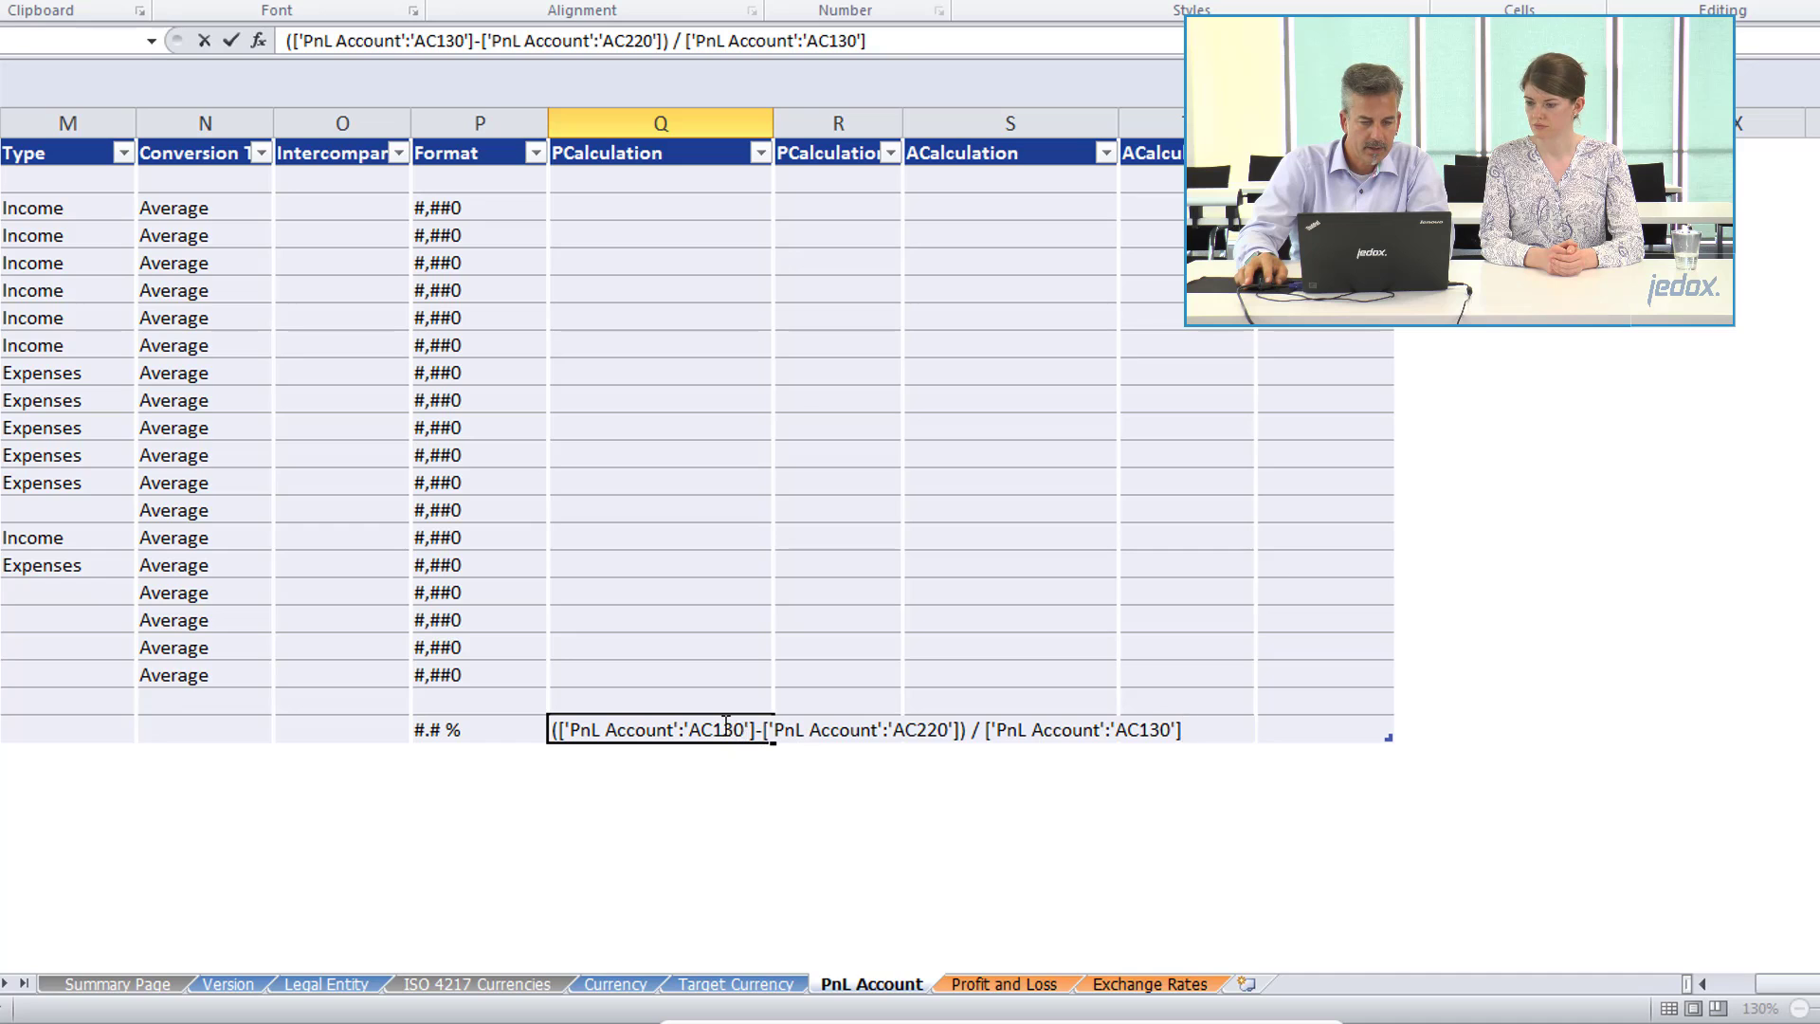
{"action": "key", "text": "ctrl+Return"}
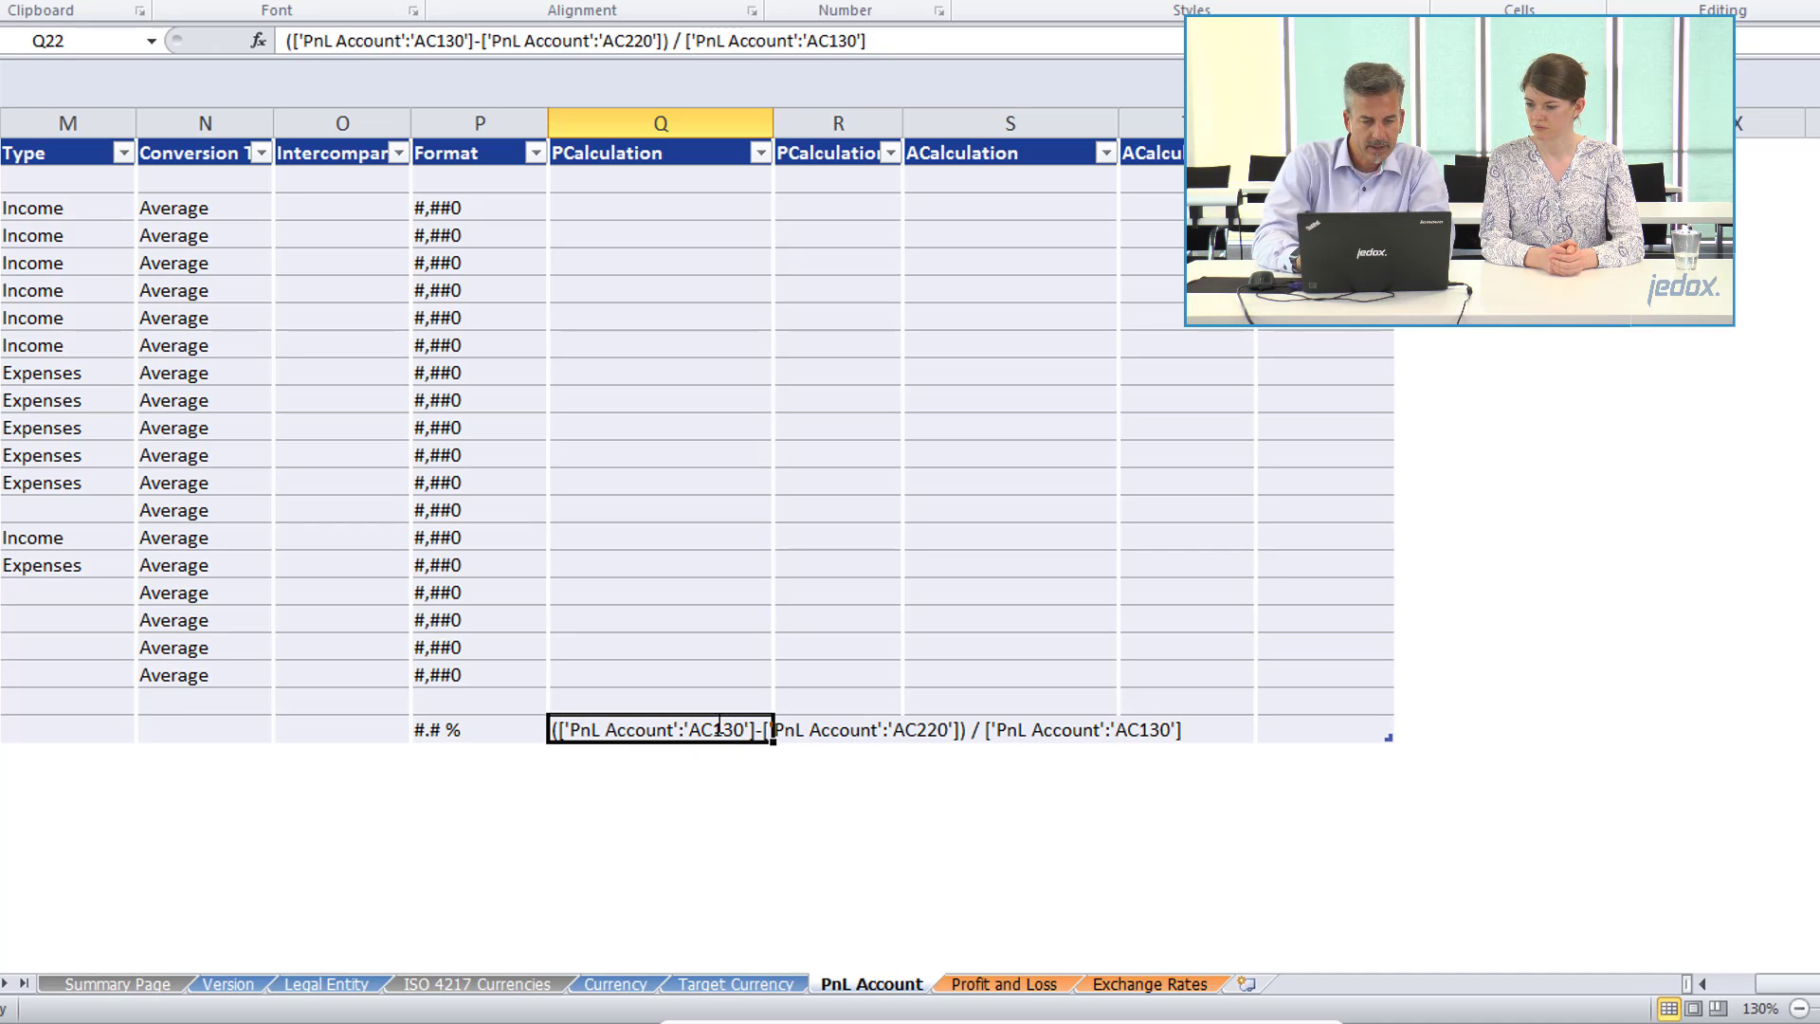
Paste the copied profit margin expression into the ACalculation cell S22 of account ACKPI01 as well.
{"action": "key", "text": "Right"}
{"action": "key", "text": "Right"}
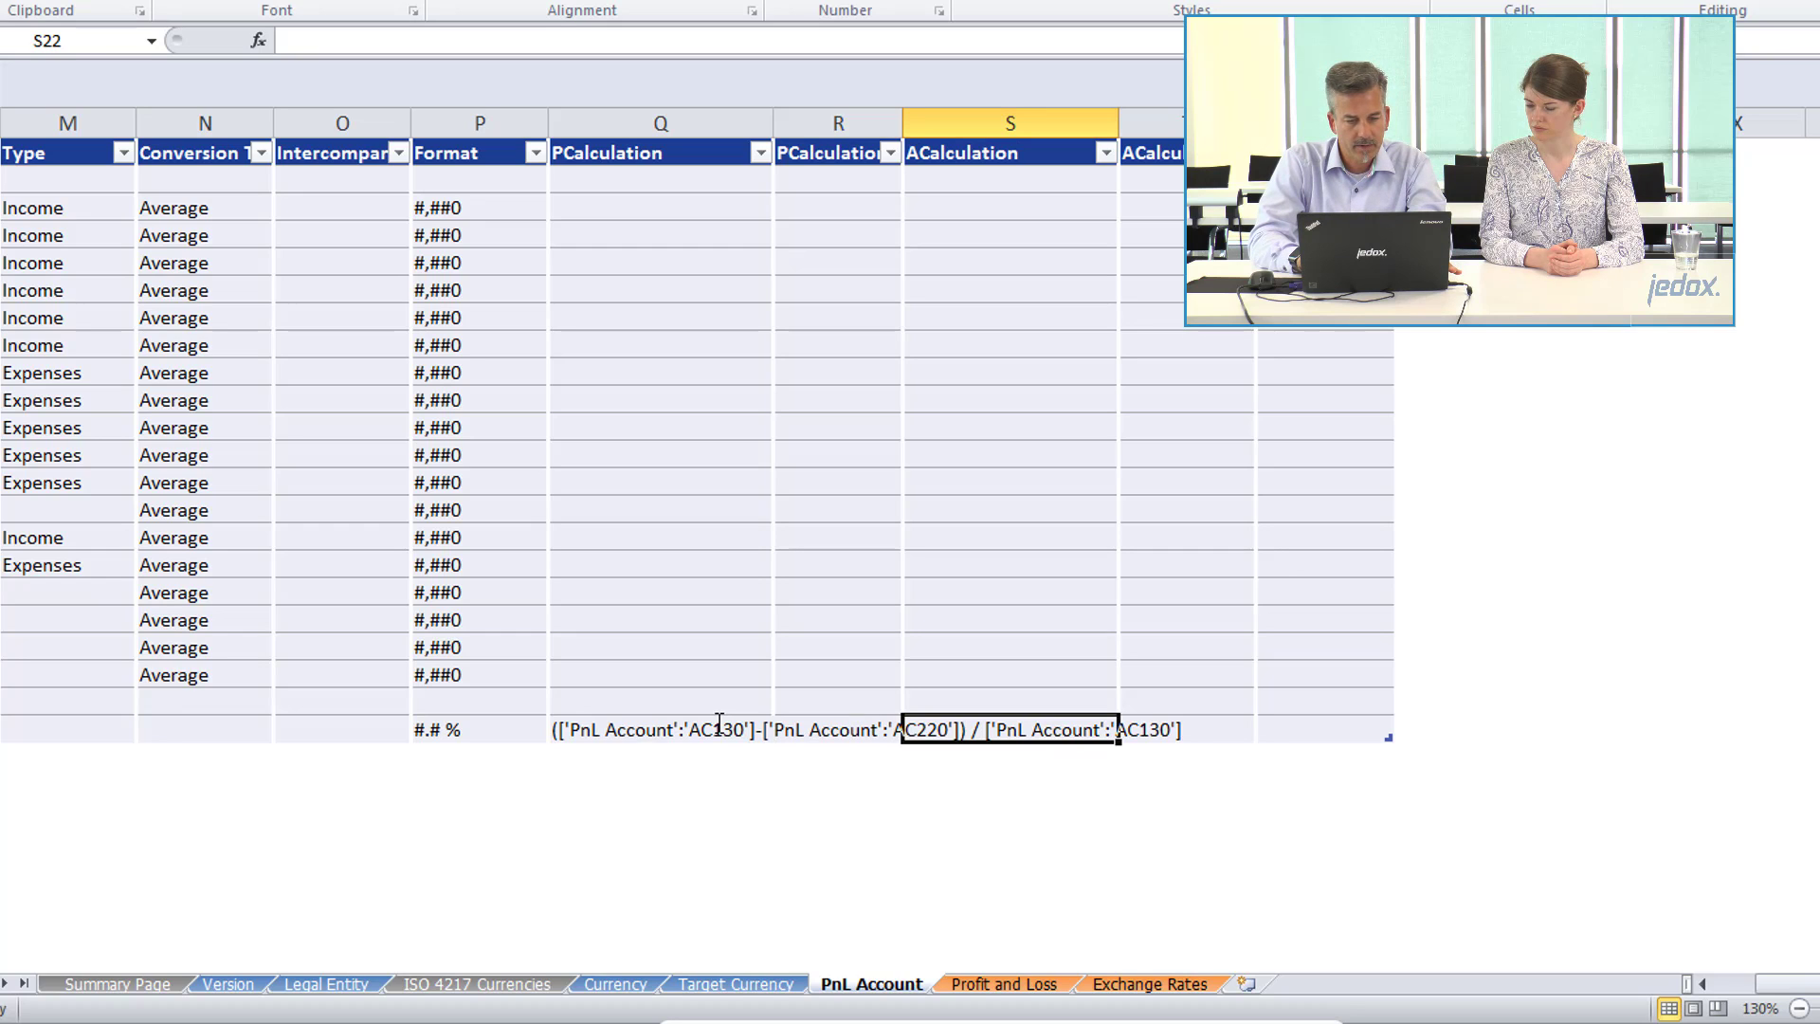
{"action": "key", "text": "F2"}
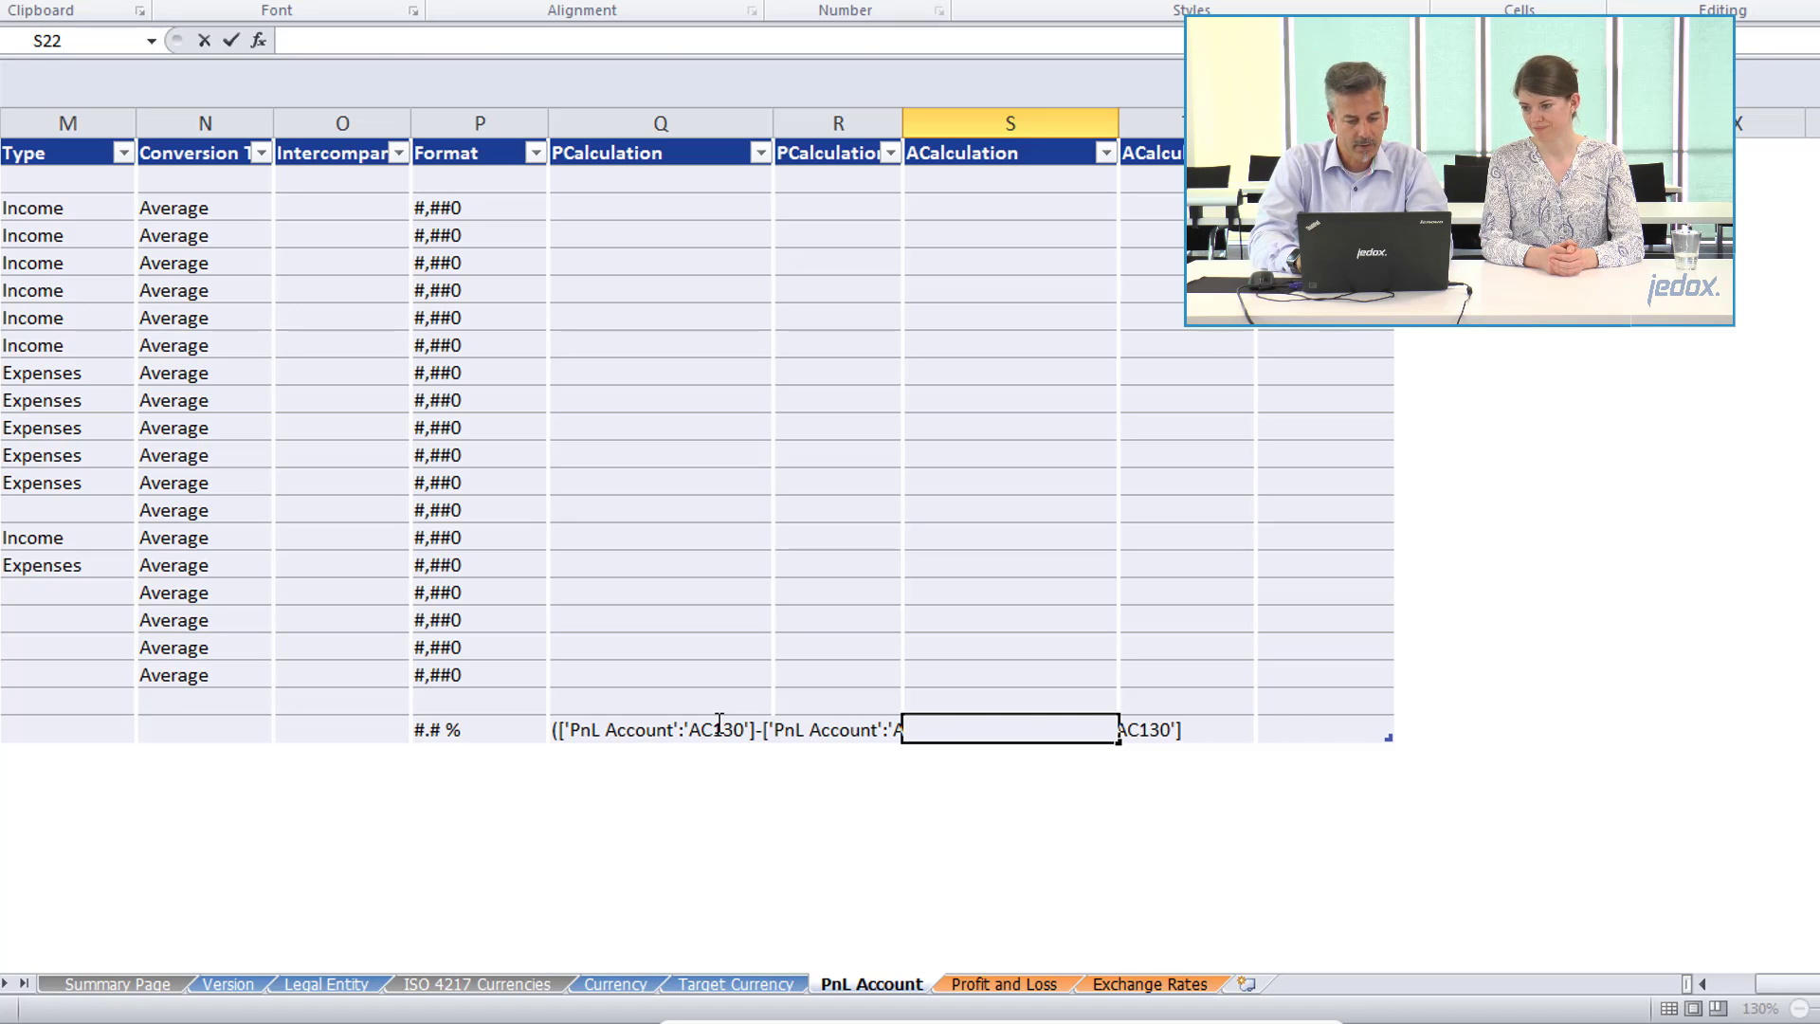
{"action": "key", "text": "ctrl+v"}
{"action": "key", "text": "Return"}
{"action": "key", "text": "Up"}
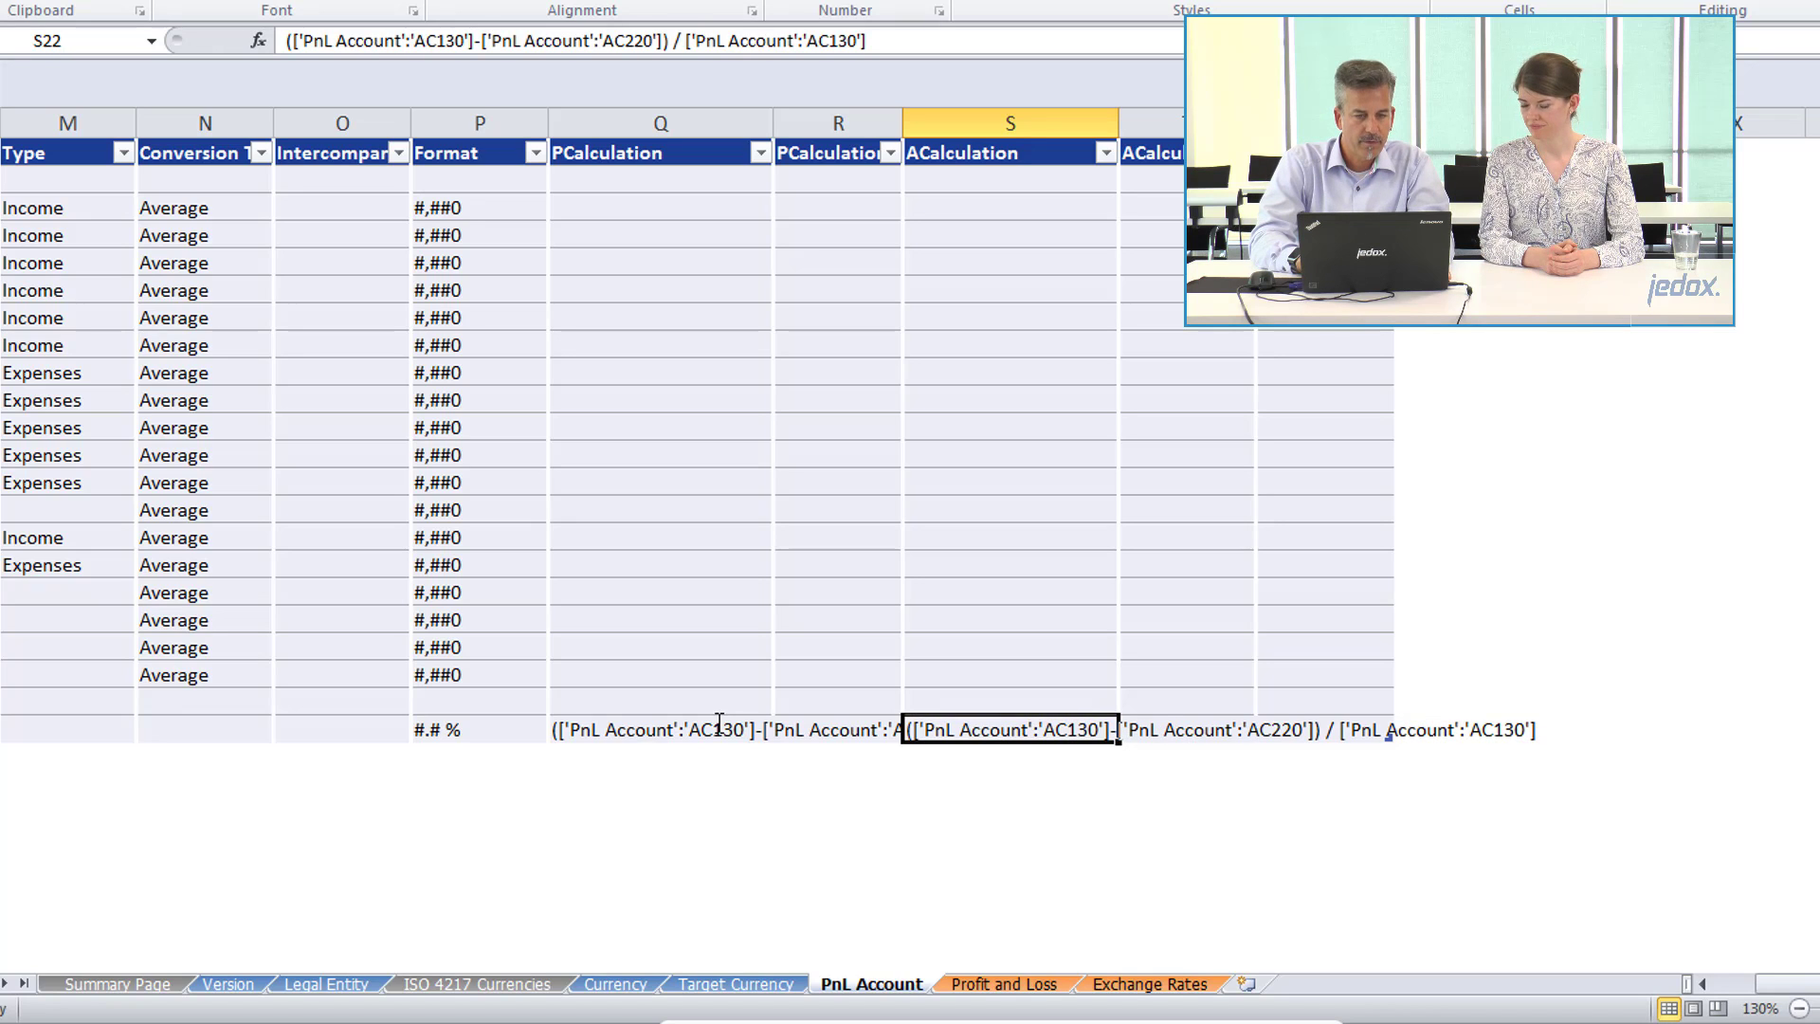
Review the ACKPI01 row's calculation, its weight in C22, and the code and name of its parent ACKPI.
{"action": "key", "text": "Left"}
{"action": "key", "text": "Left"}
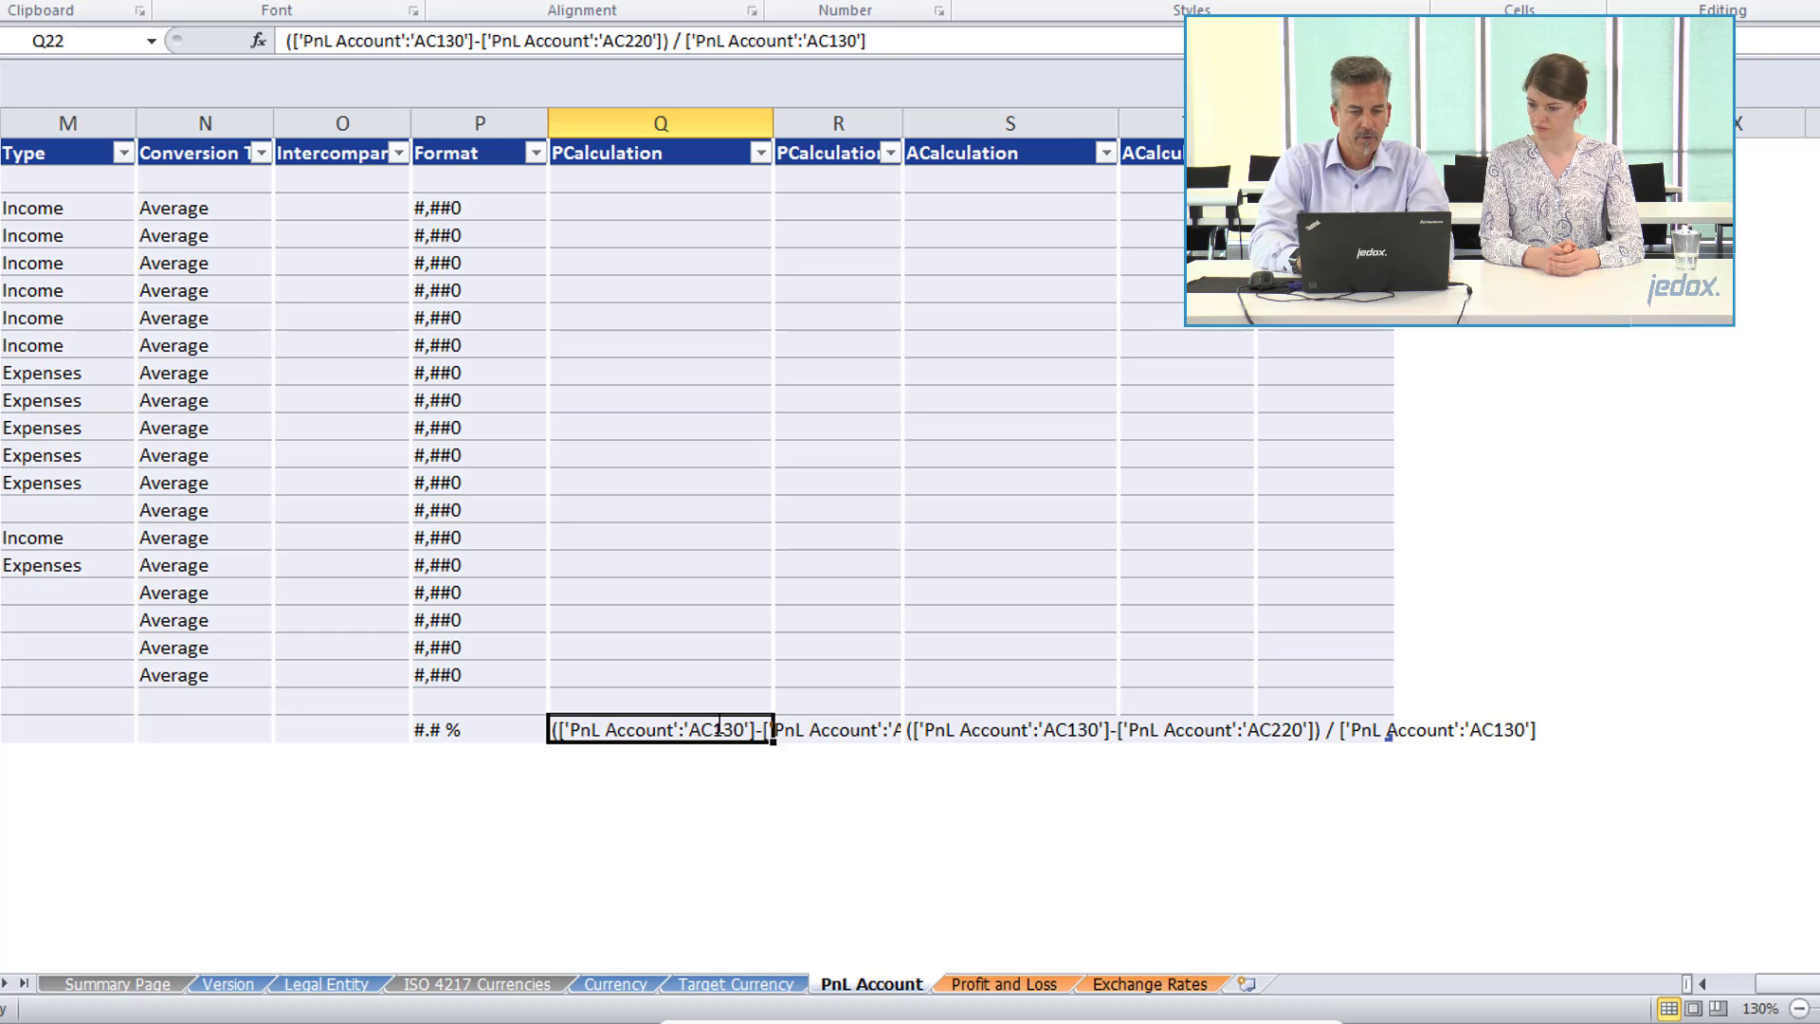
{"action": "key", "text": "Left"}
{"action": "key", "text": "Home"}
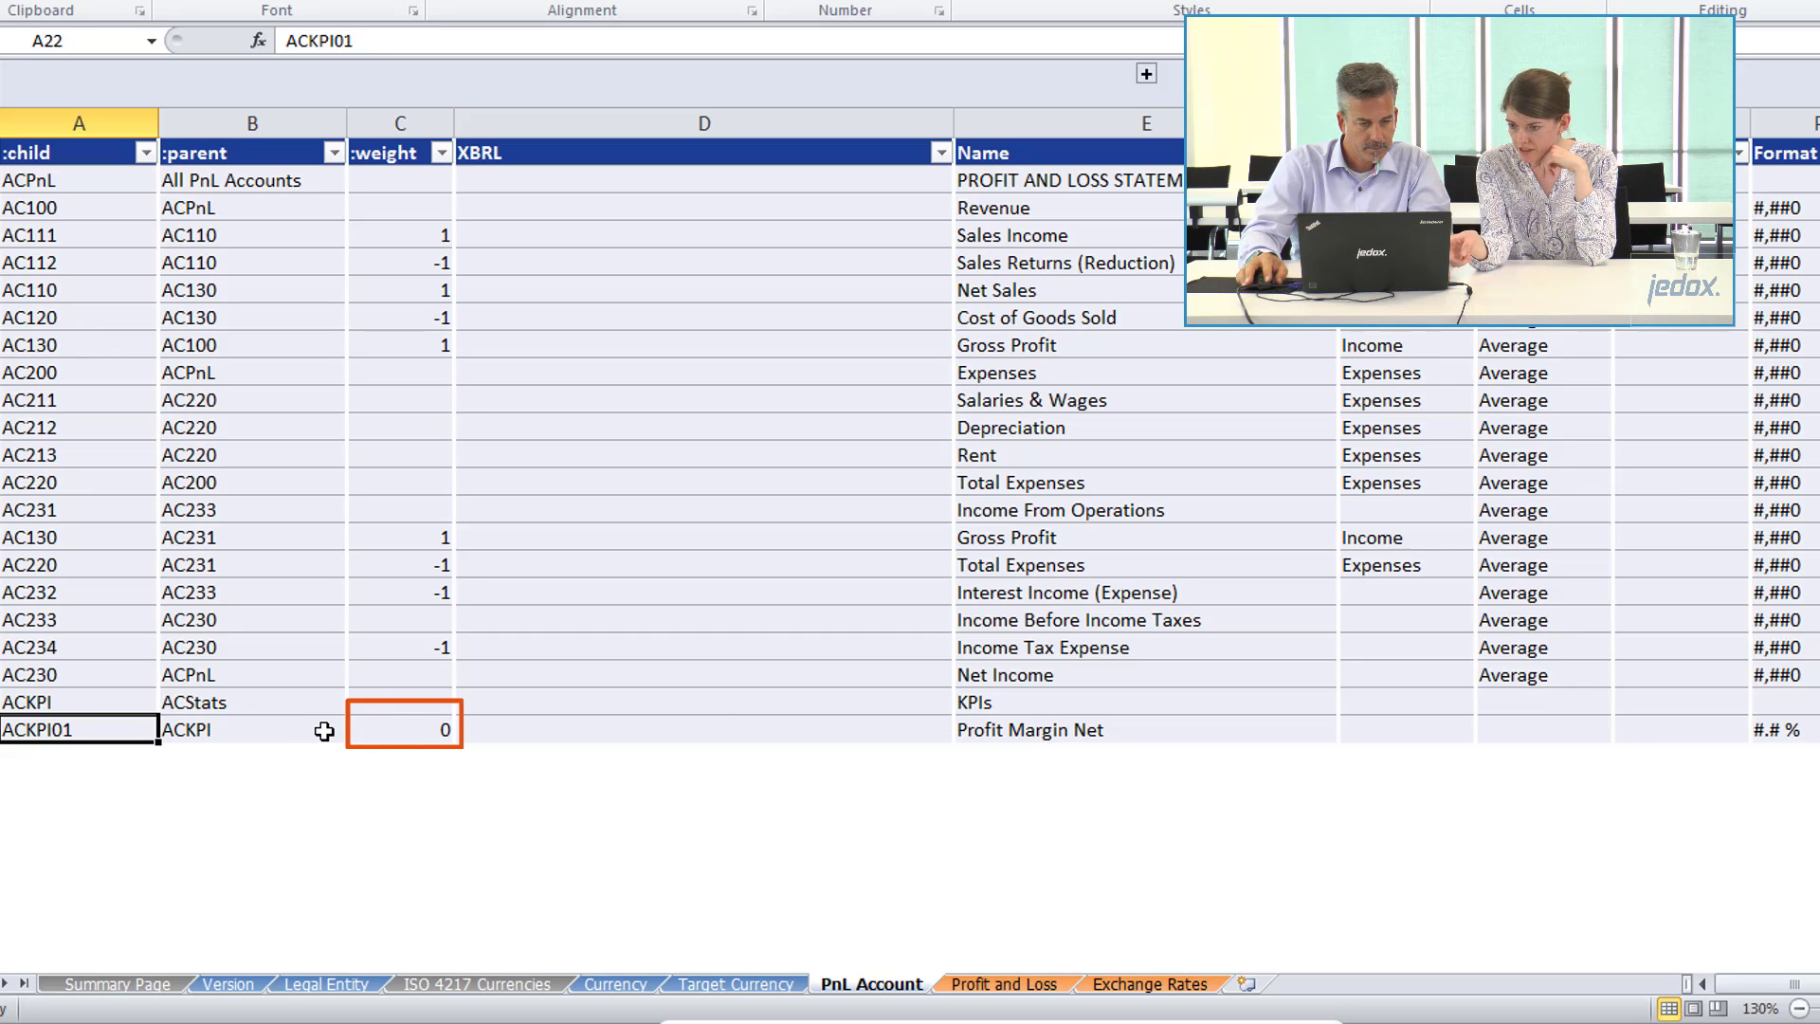
{"action": "left_click", "coordinate": [397, 728]}
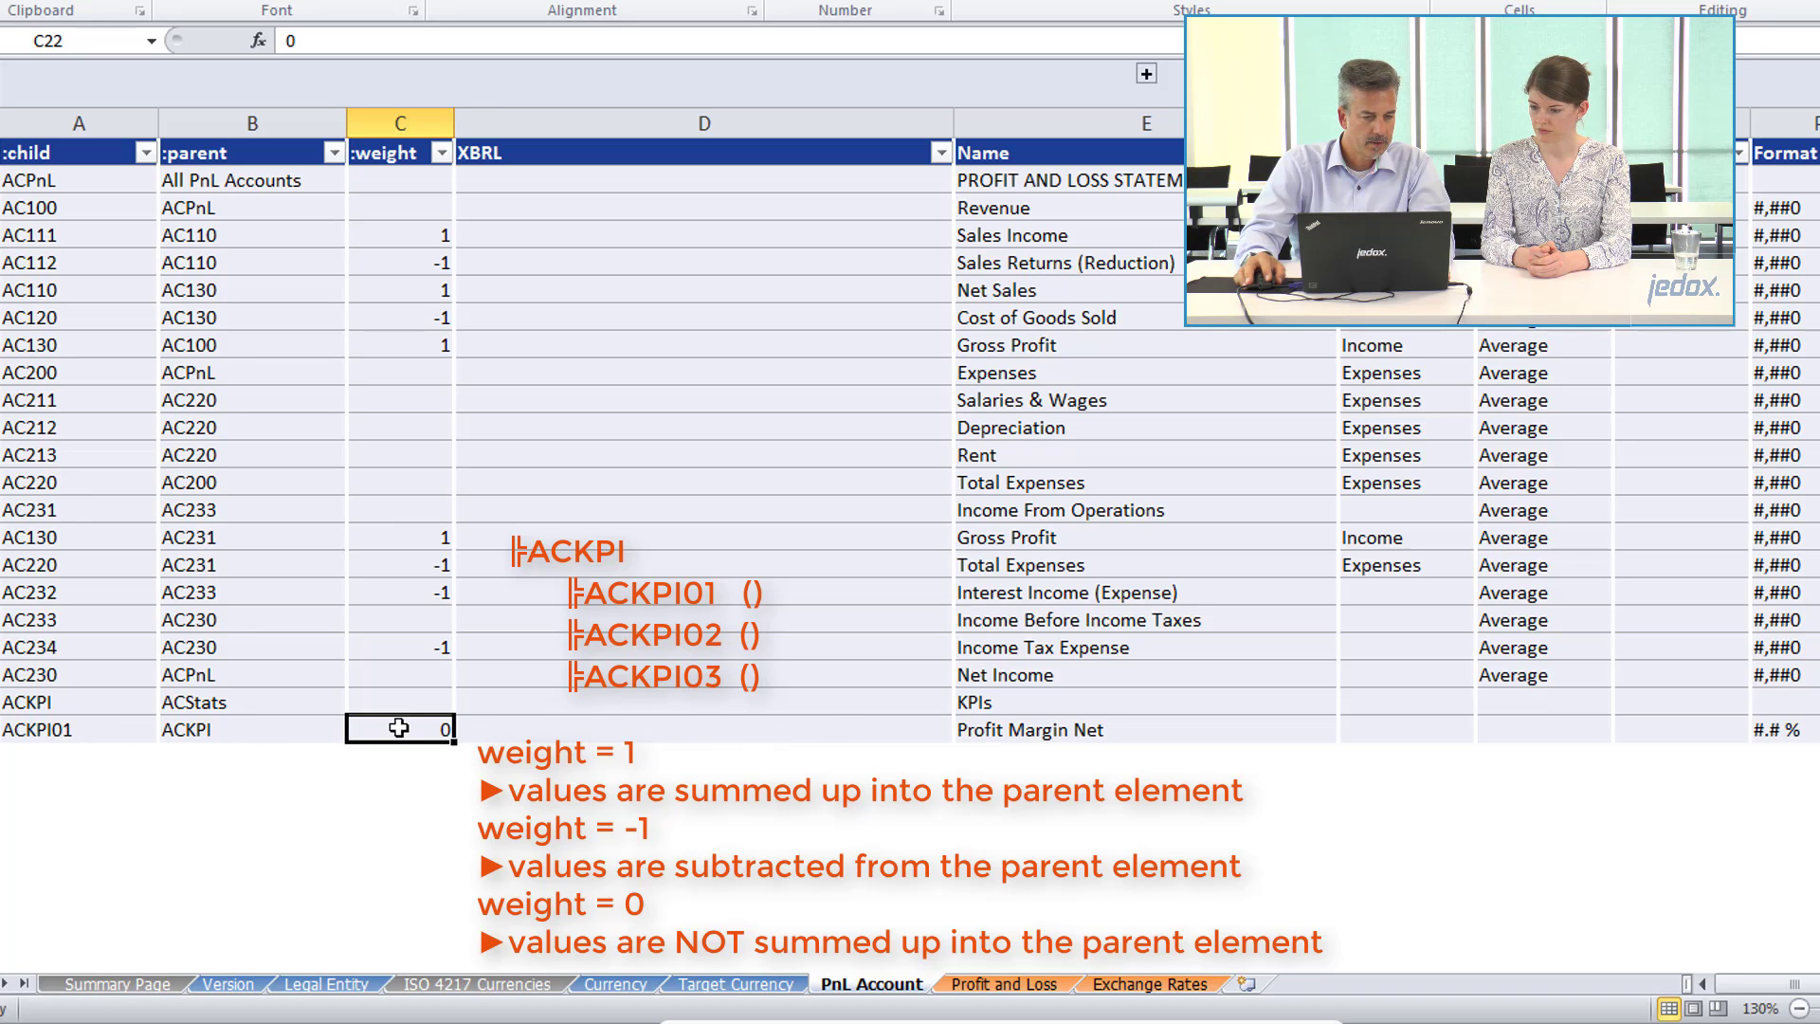
{"action": "left_click", "coordinate": [68, 706]}
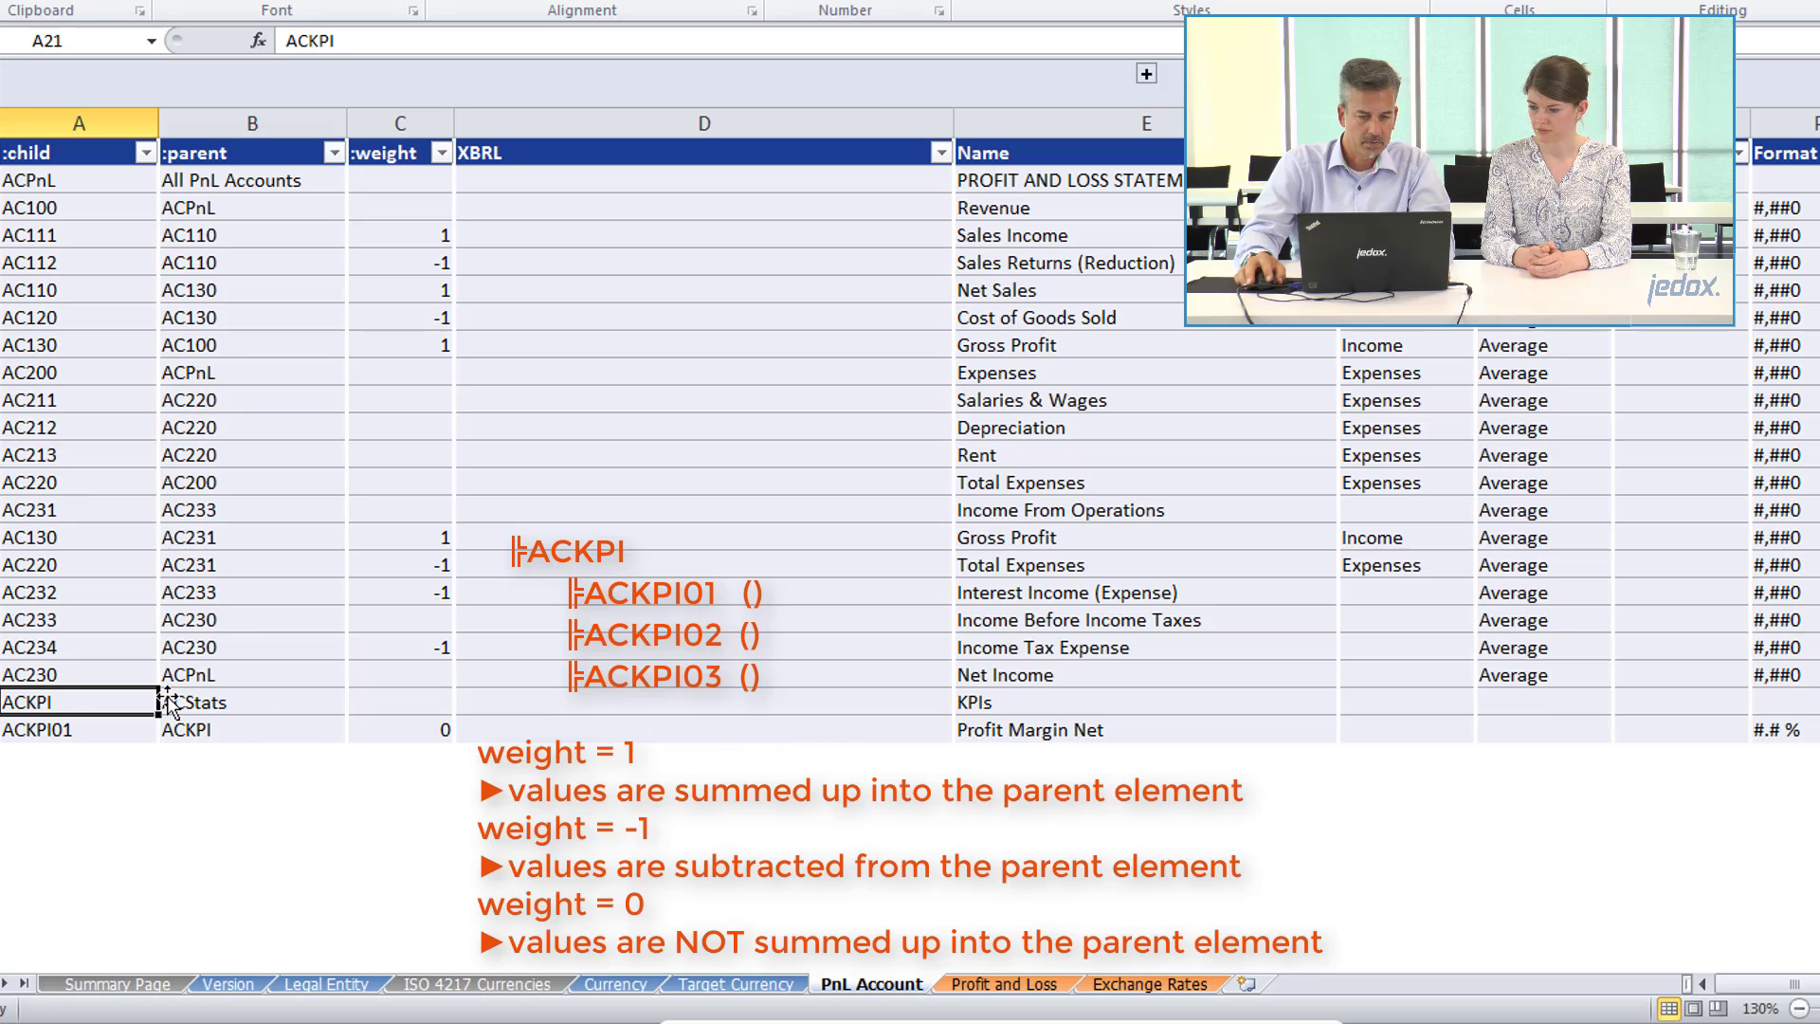
{"action": "left_click", "coordinate": [1045, 700]}
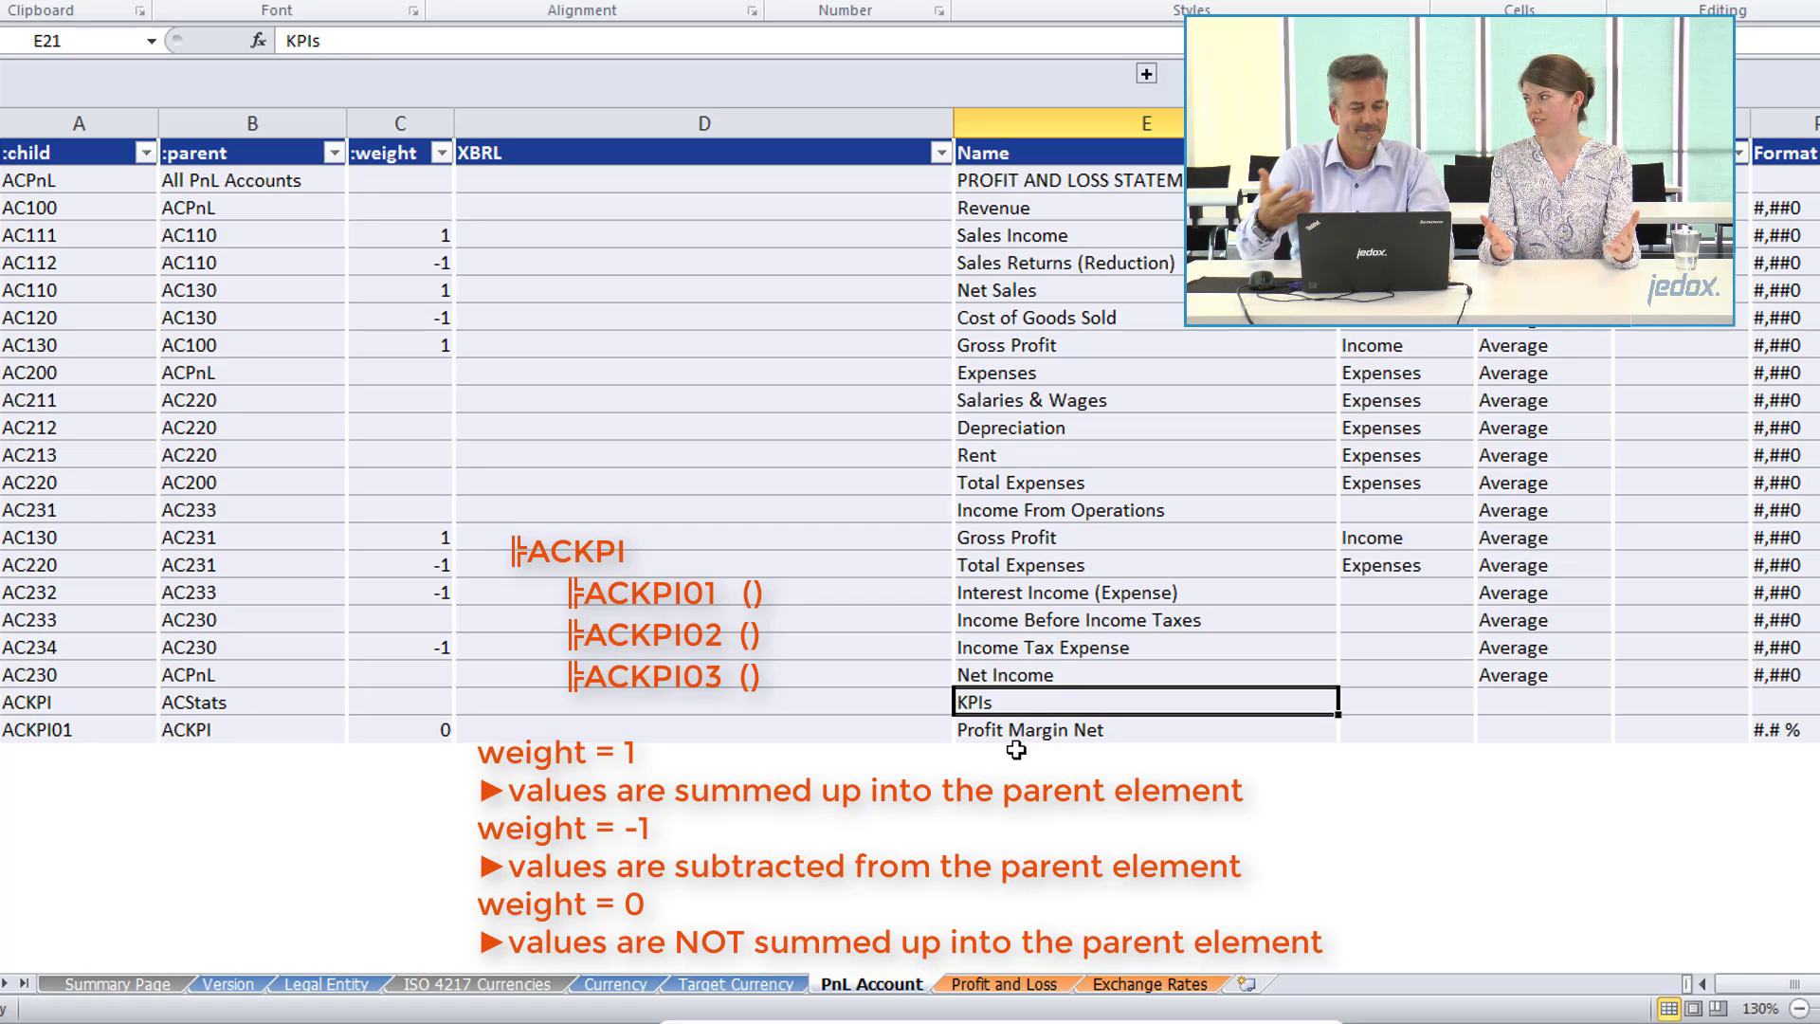
{"action": "key", "text": "Down"}
{"action": "key", "text": "Left"}
{"action": "key", "text": "Left"}
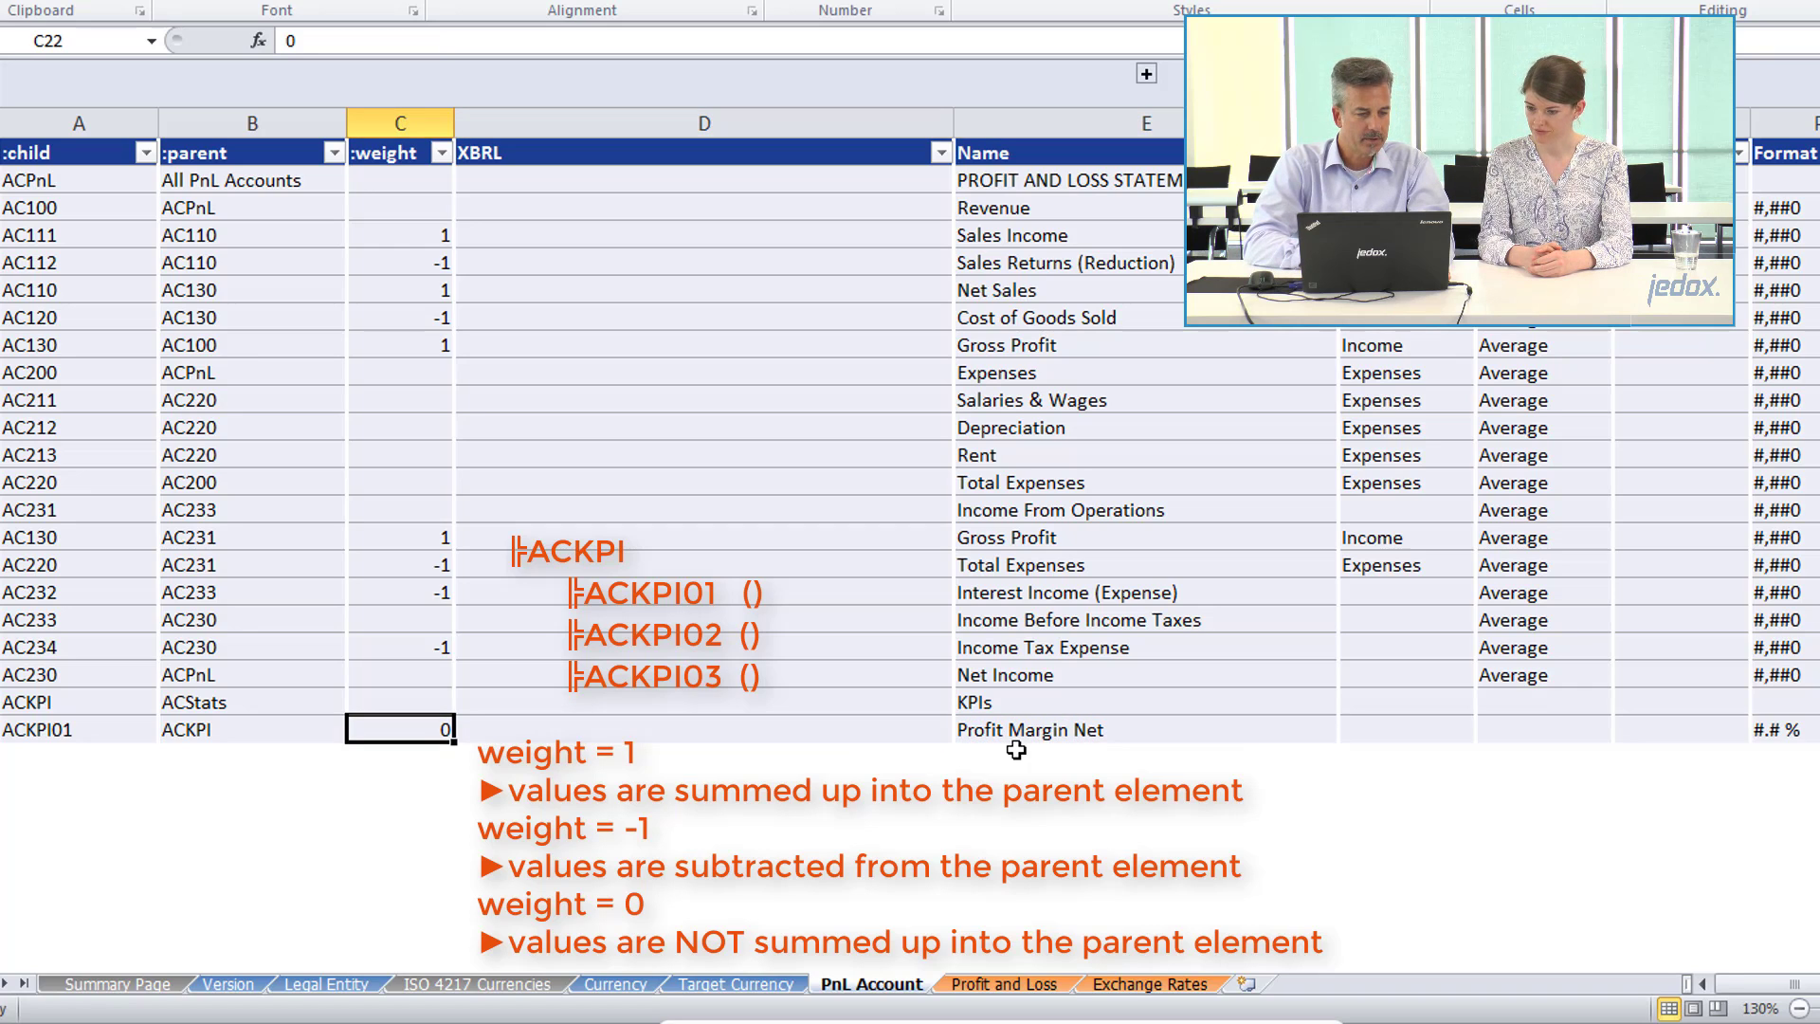
{"action": "key", "text": "Up"}
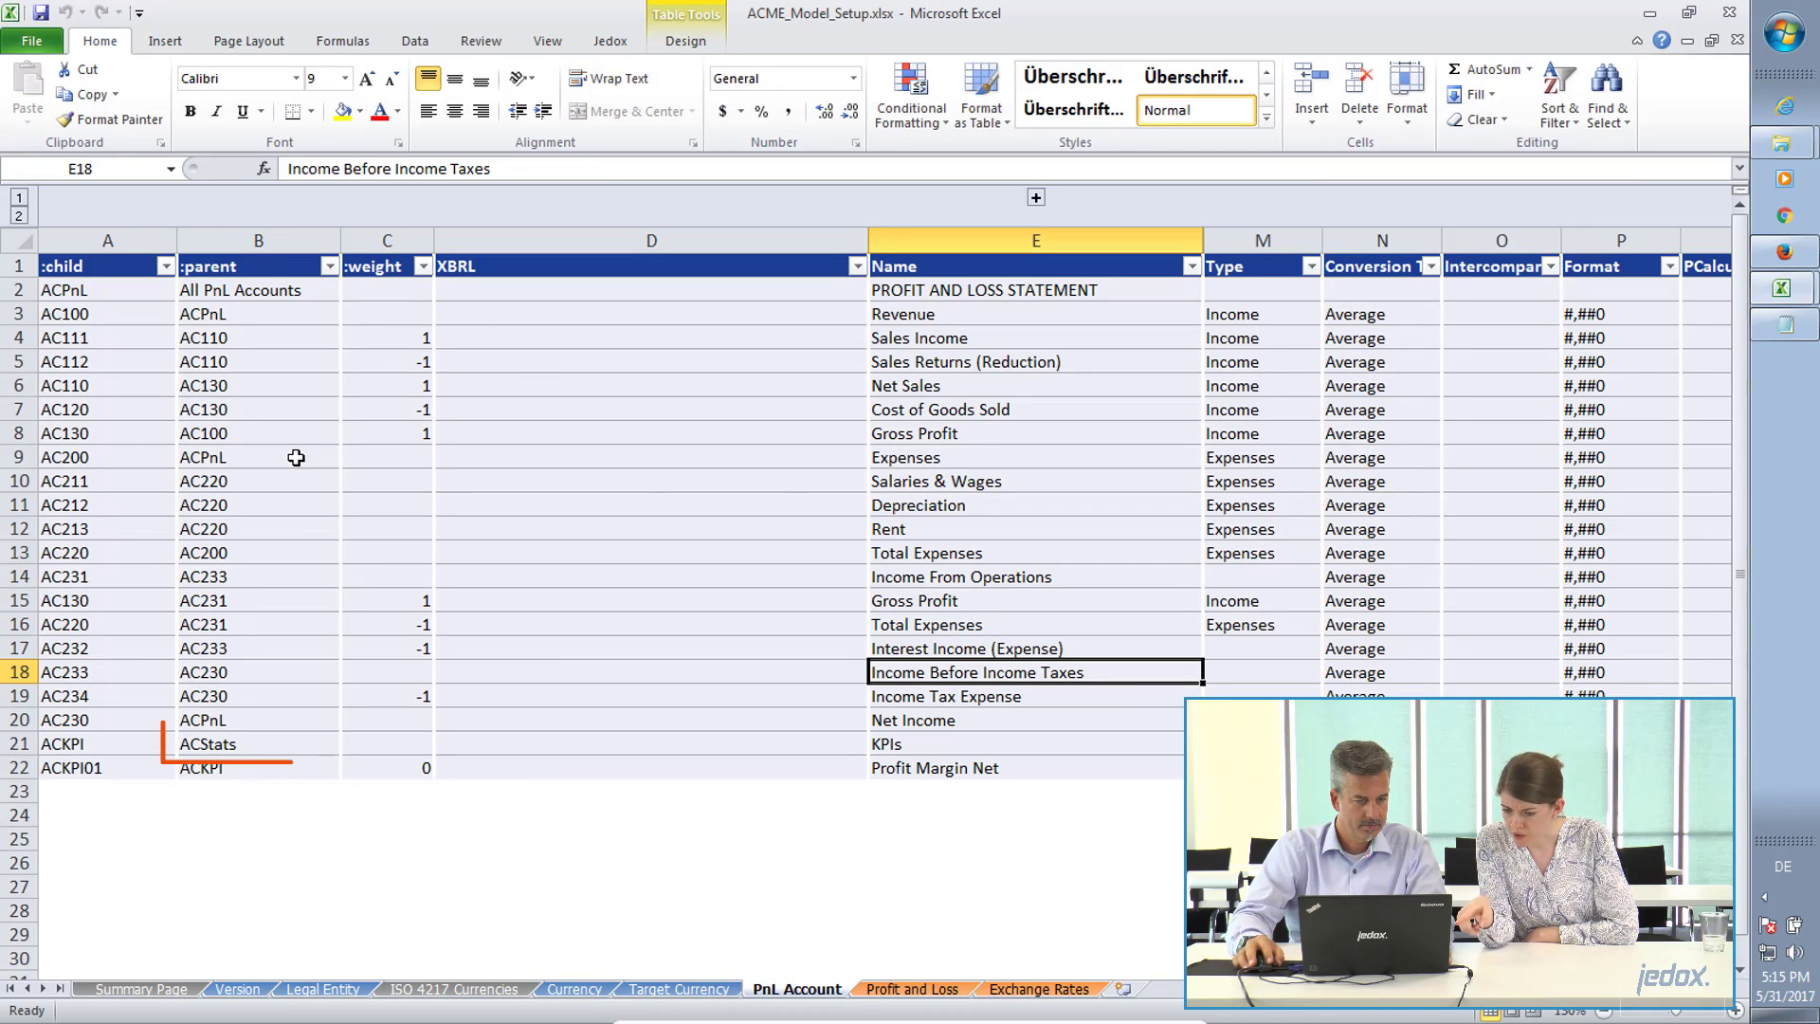
Replace the parent of ACKPI in B21 with All PnL Accounts, copied from B2, and save the workbook.
{"action": "left_click", "coordinate": [210, 738]}
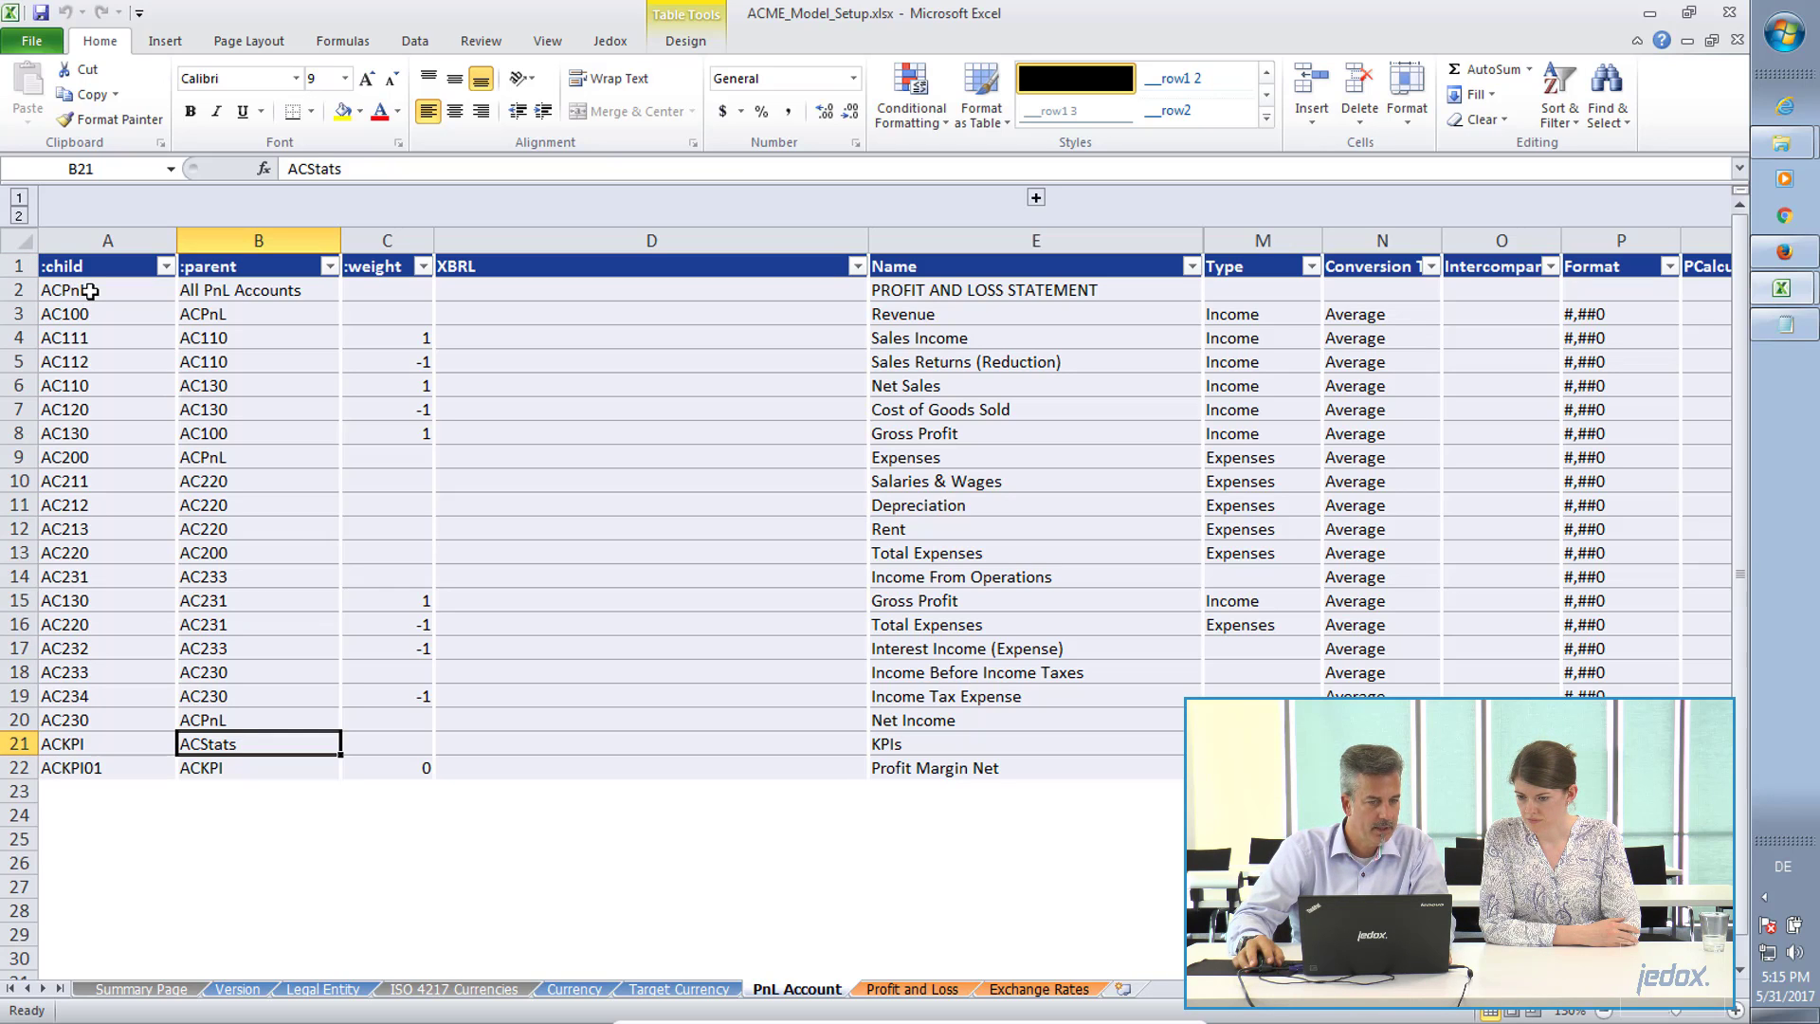
{"action": "key", "text": "alt+Tab"}
{"action": "key", "text": "alt+Tab"}
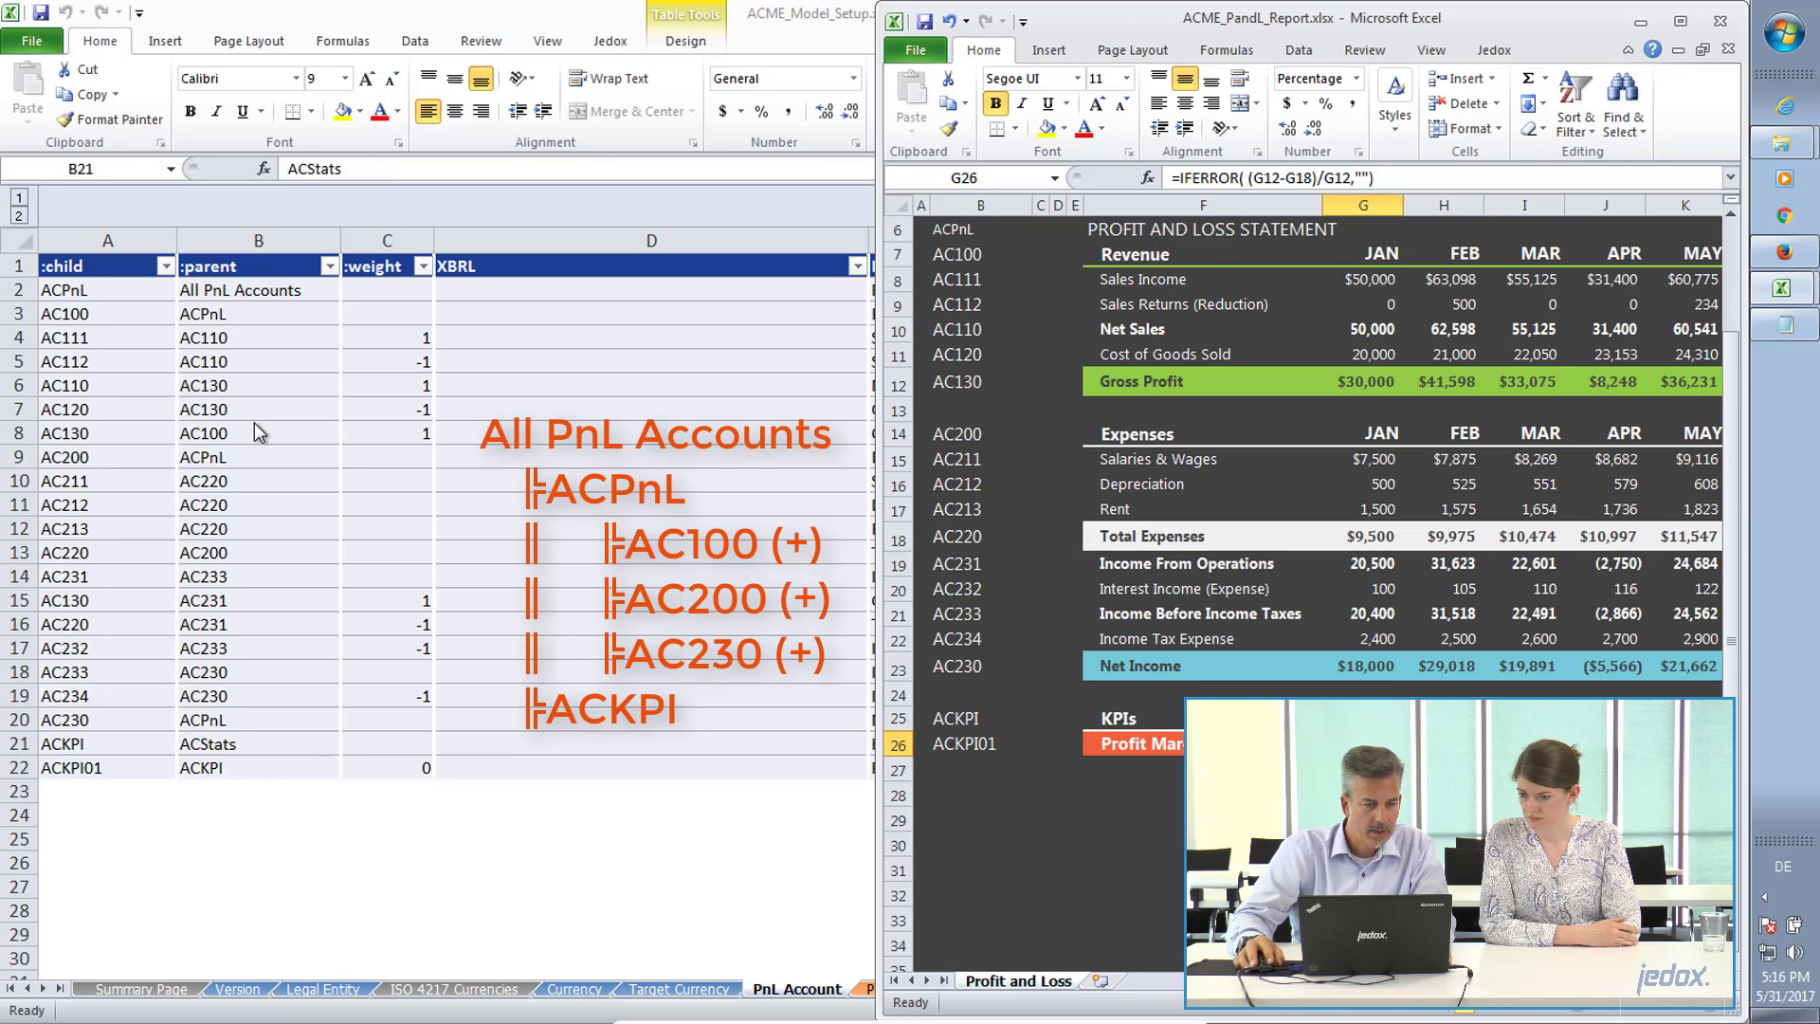
{"action": "left_click", "coordinate": [233, 315]}
{"action": "left_click", "coordinate": [232, 290]}
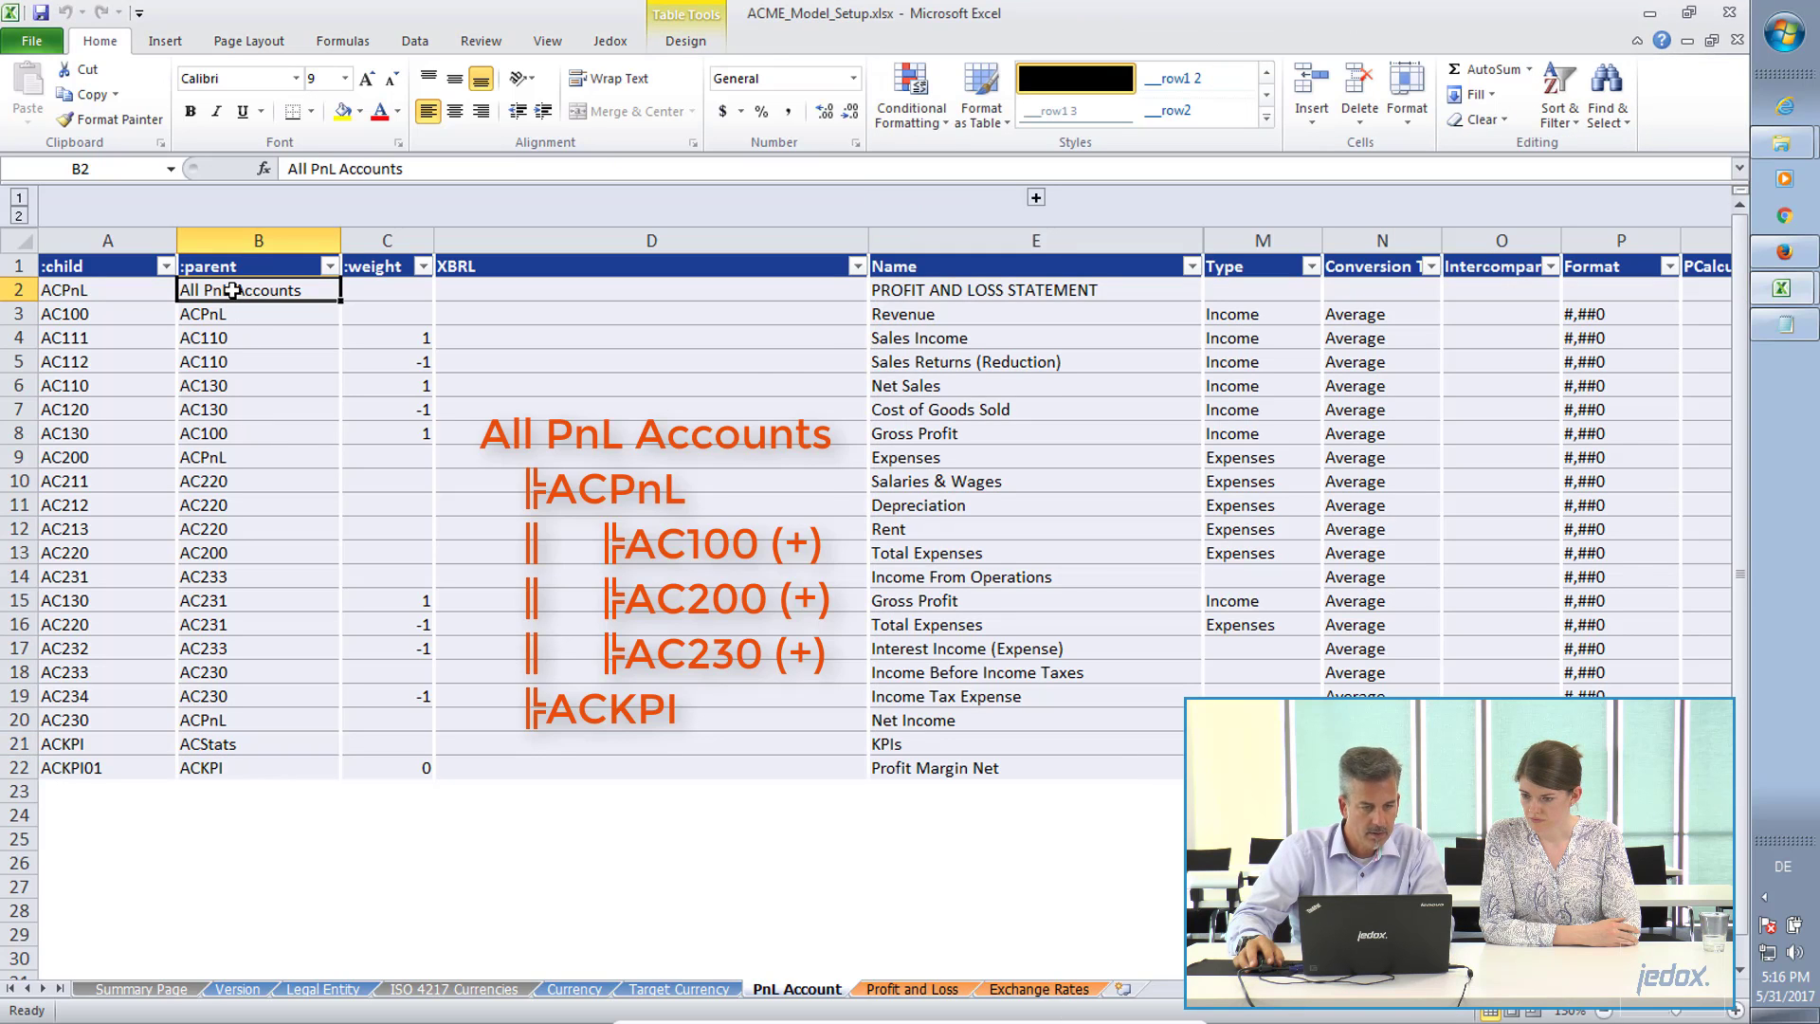
{"action": "key", "text": "ctrl+c"}
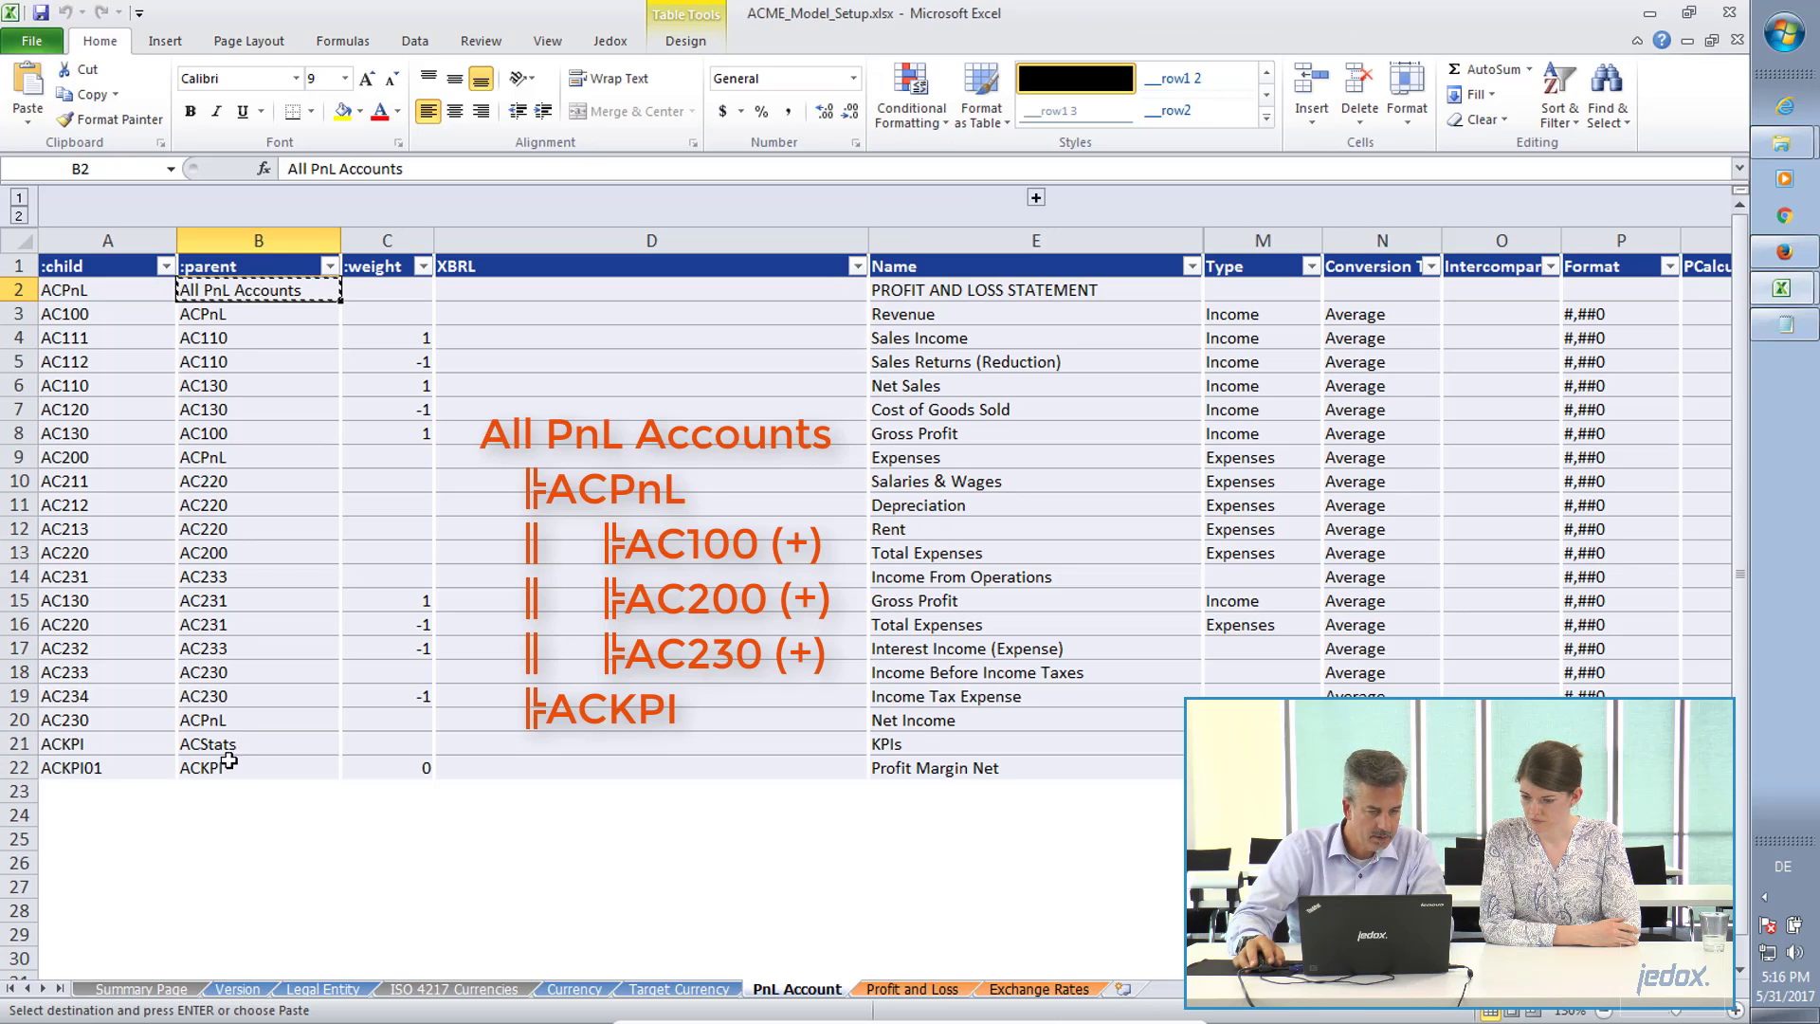
{"action": "left_click", "coordinate": [270, 742]}
{"action": "key", "text": "ctrl+v"}
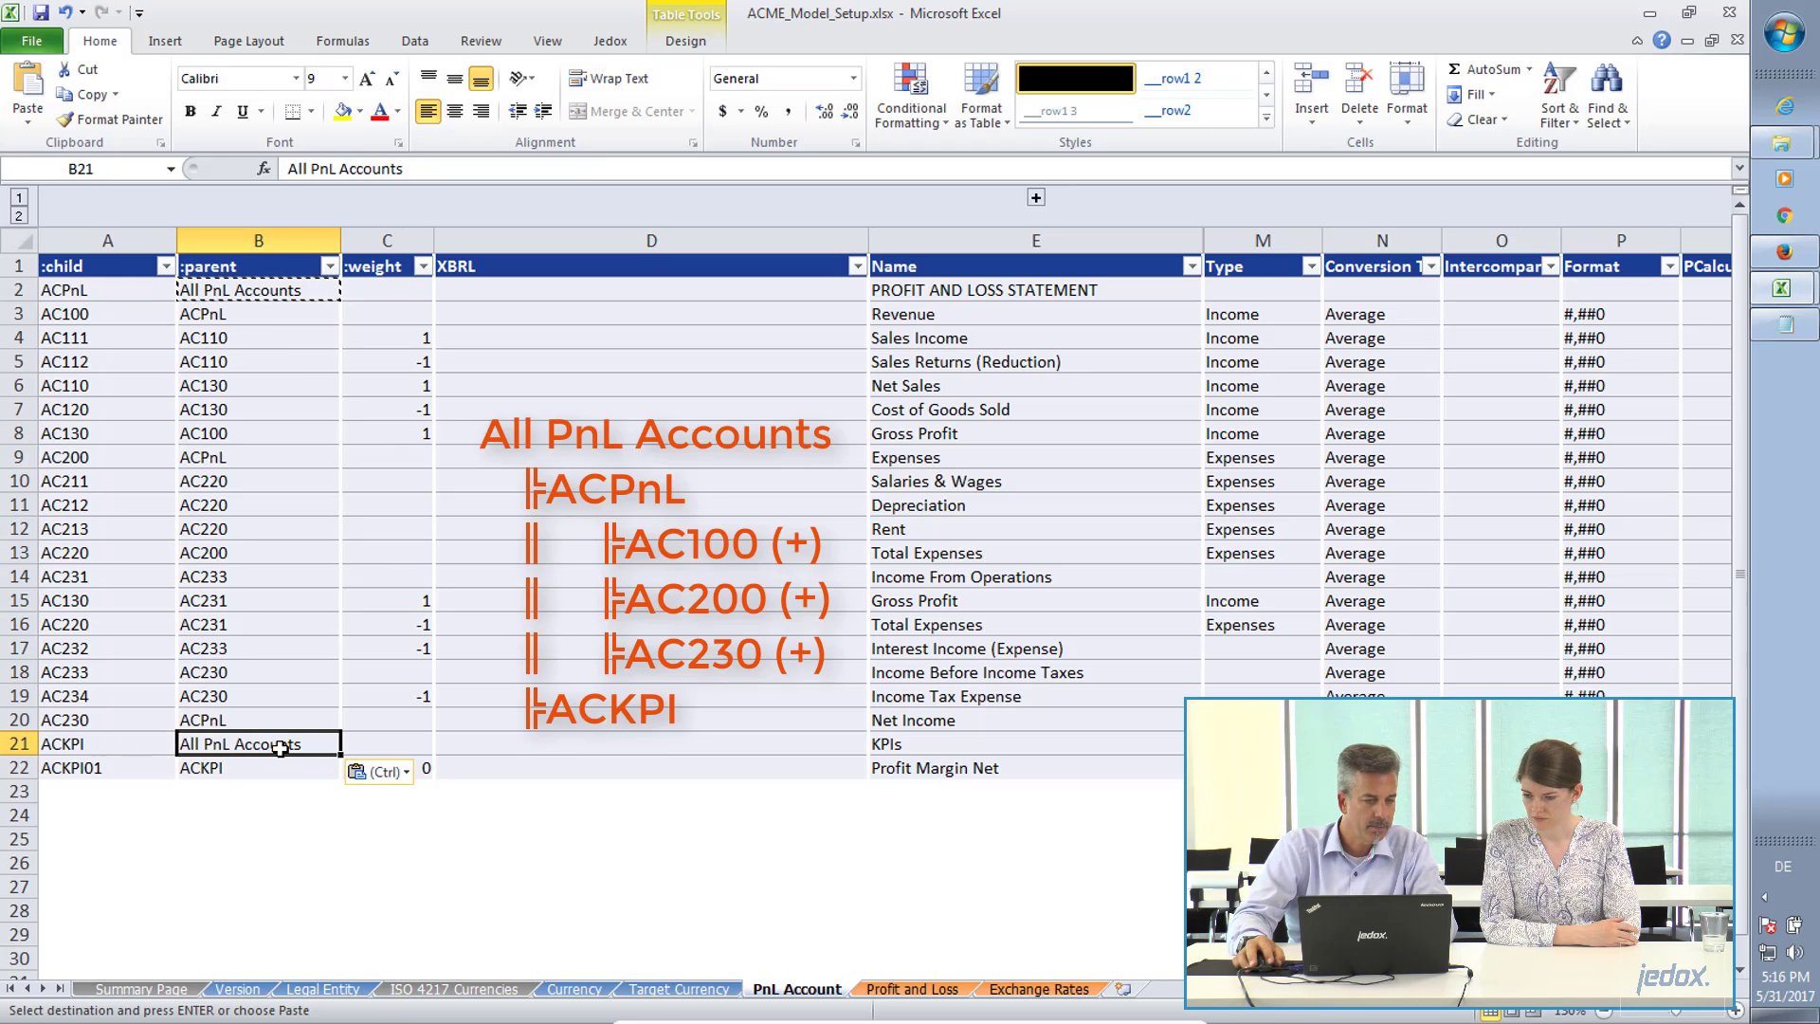
{"action": "left_click", "coordinate": [40, 13]}
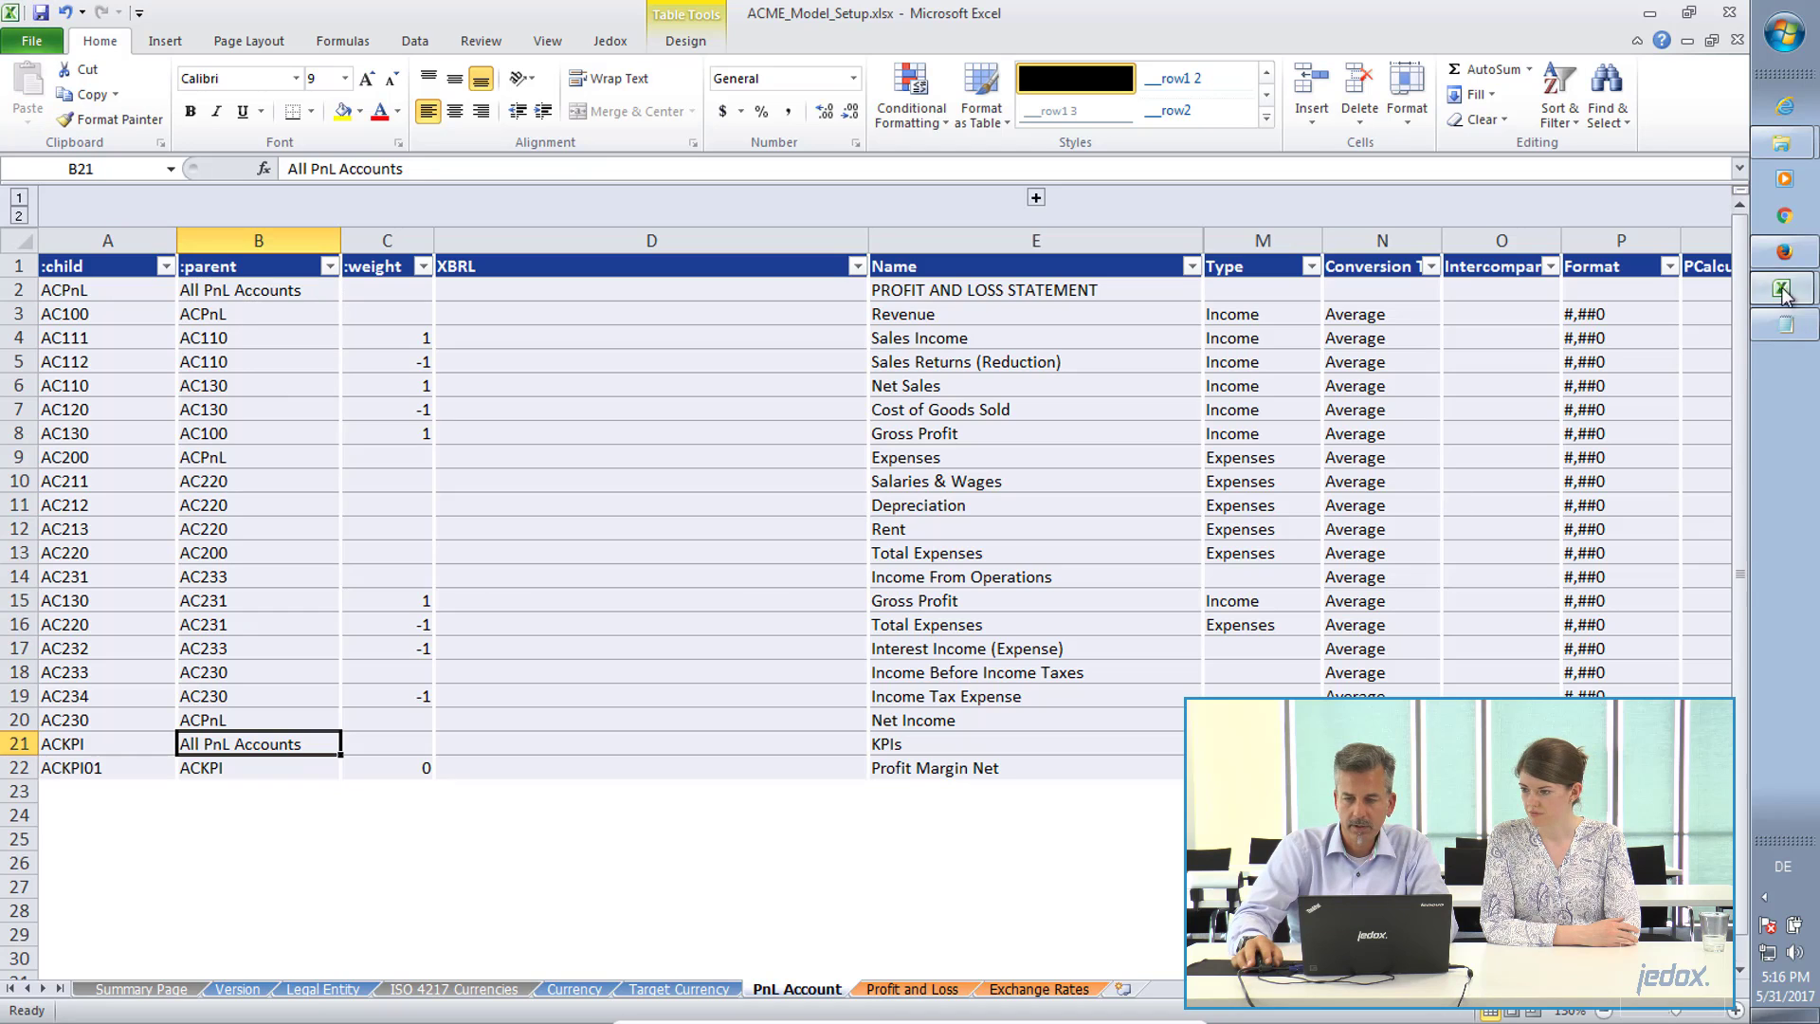
Switch to Jedox and start a file upload for the PnL Account dimension, using ACME_Model_Setup.xlsx from the local file system.
{"action": "left_click", "coordinate": [1785, 254]}
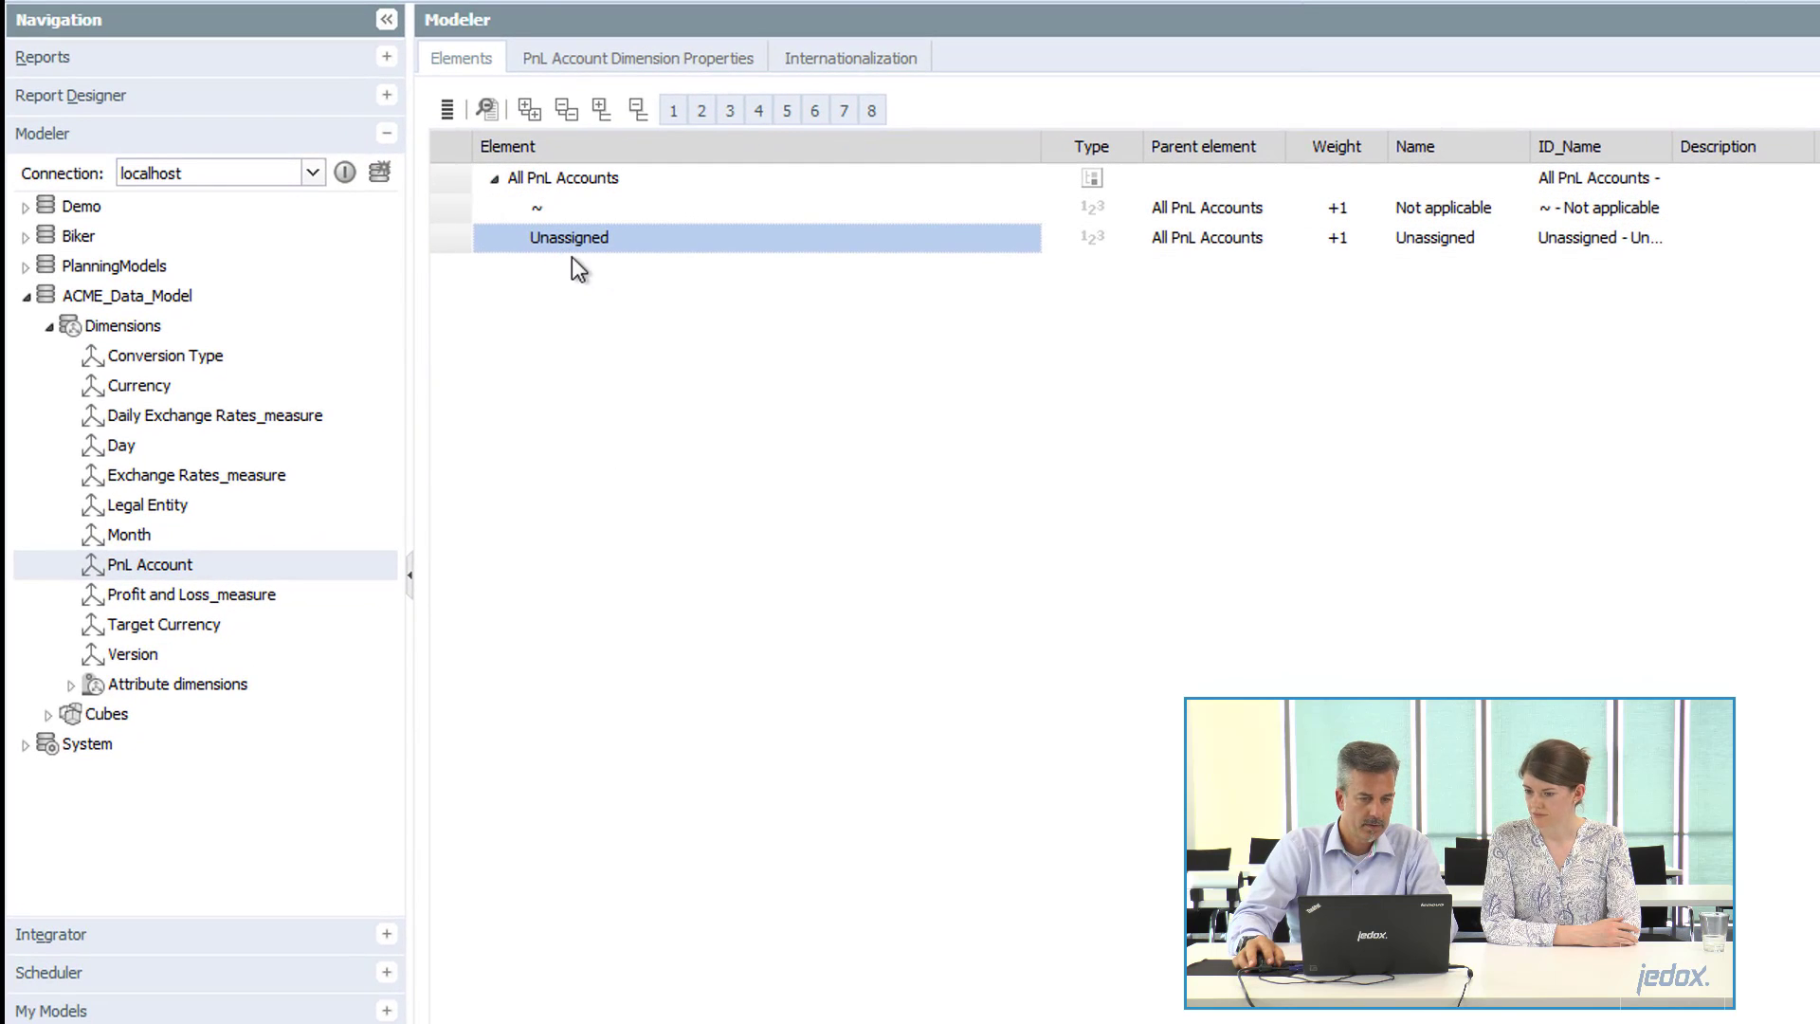
{"action": "left_click", "coordinate": [549, 191]}
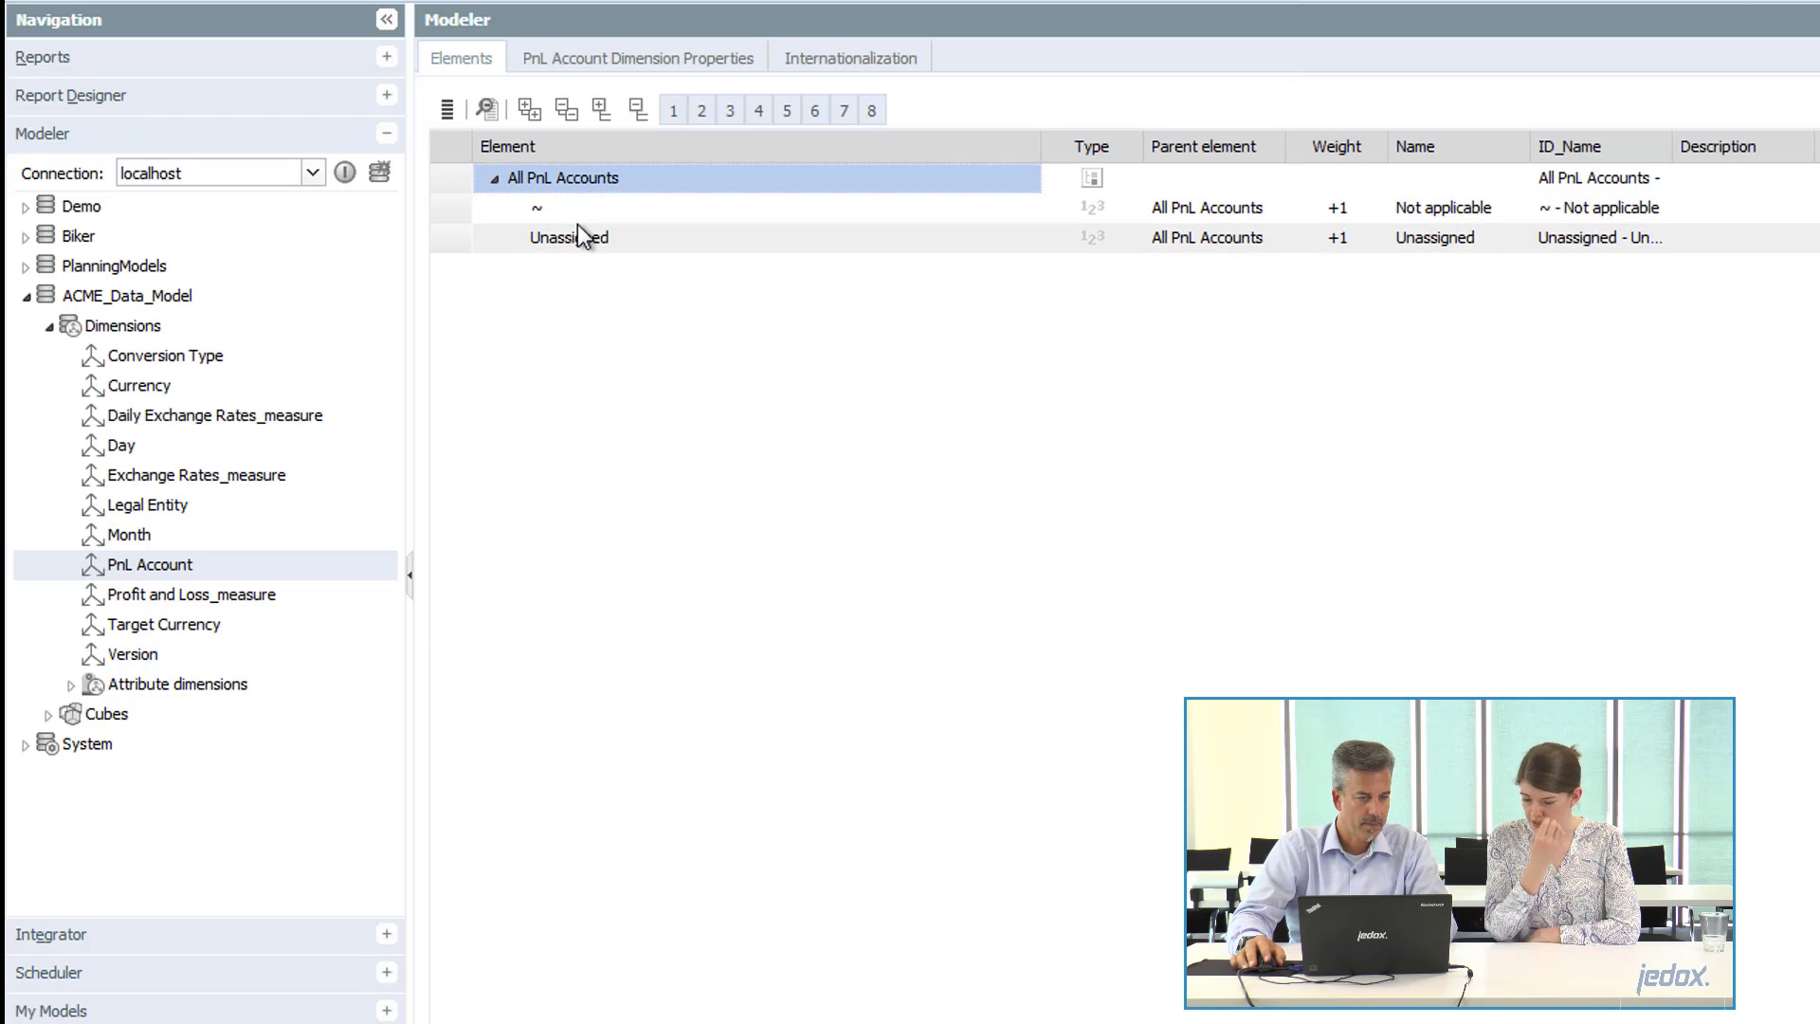
{"action": "right_click", "coordinate": [163, 564]}
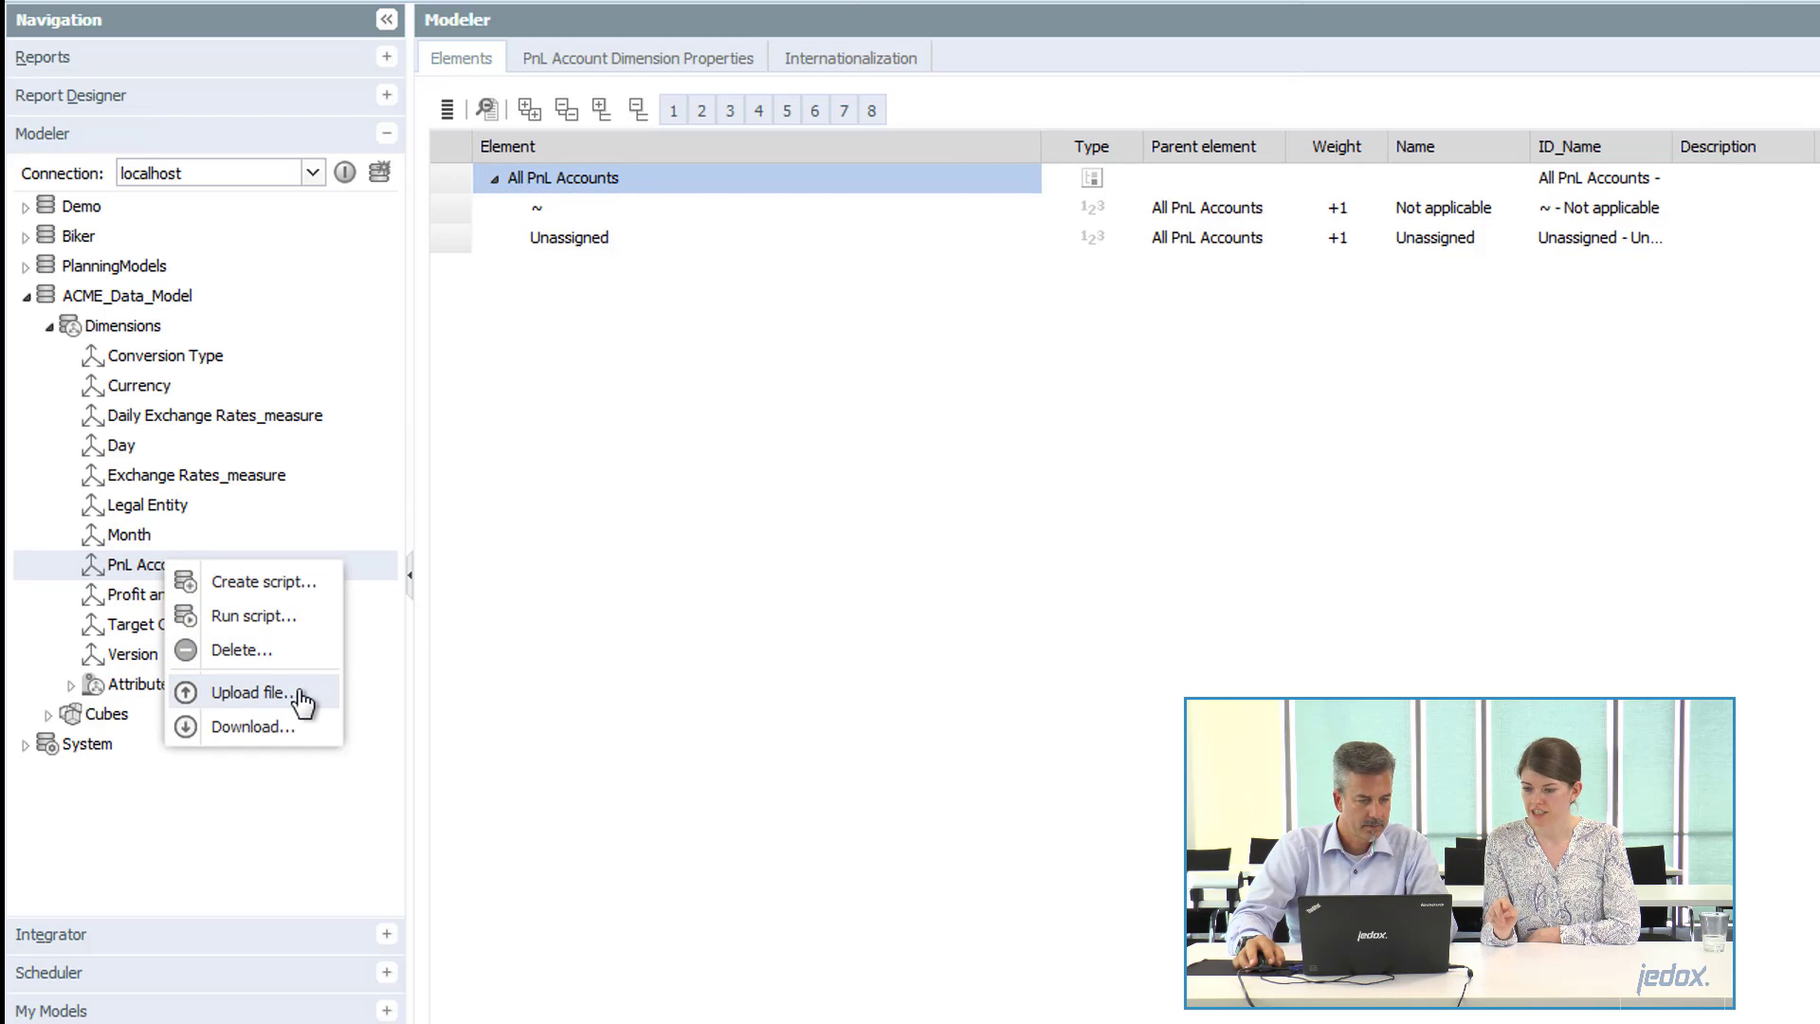
{"action": "left_click", "coordinate": [299, 694]}
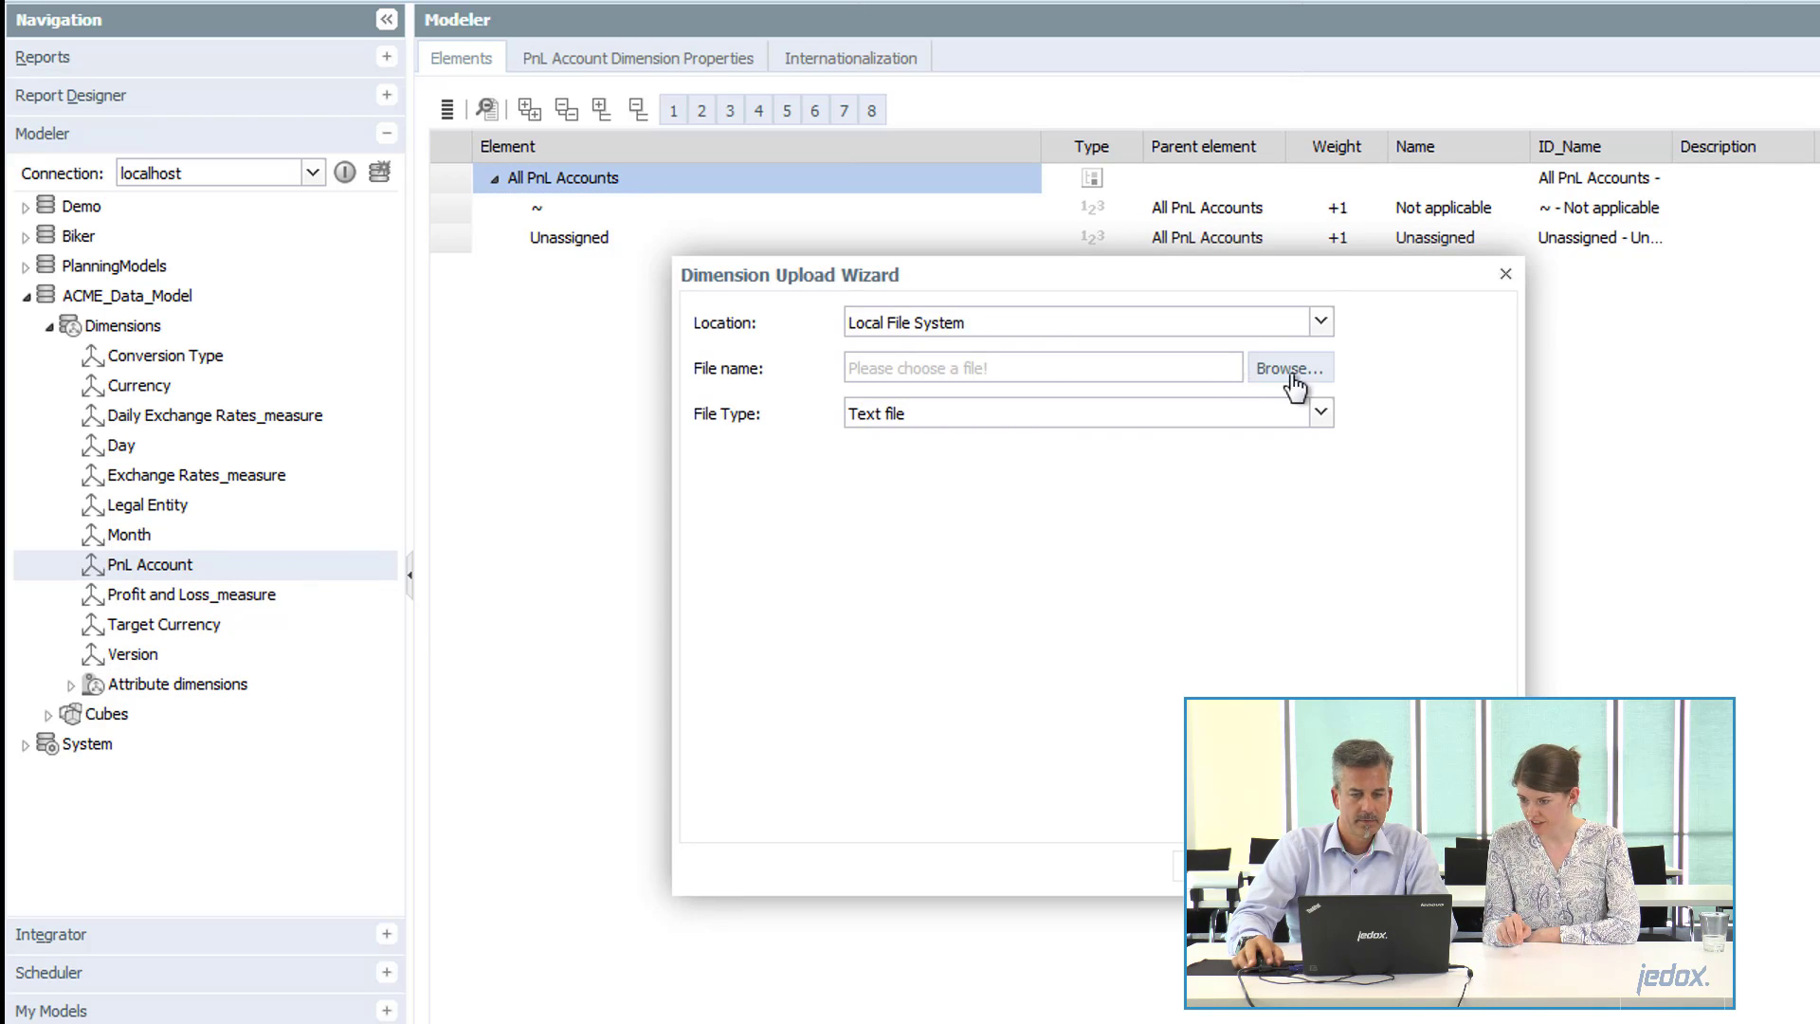
{"action": "left_click", "coordinate": [1291, 370]}
{"action": "double_click", "coordinate": [485, 66]}
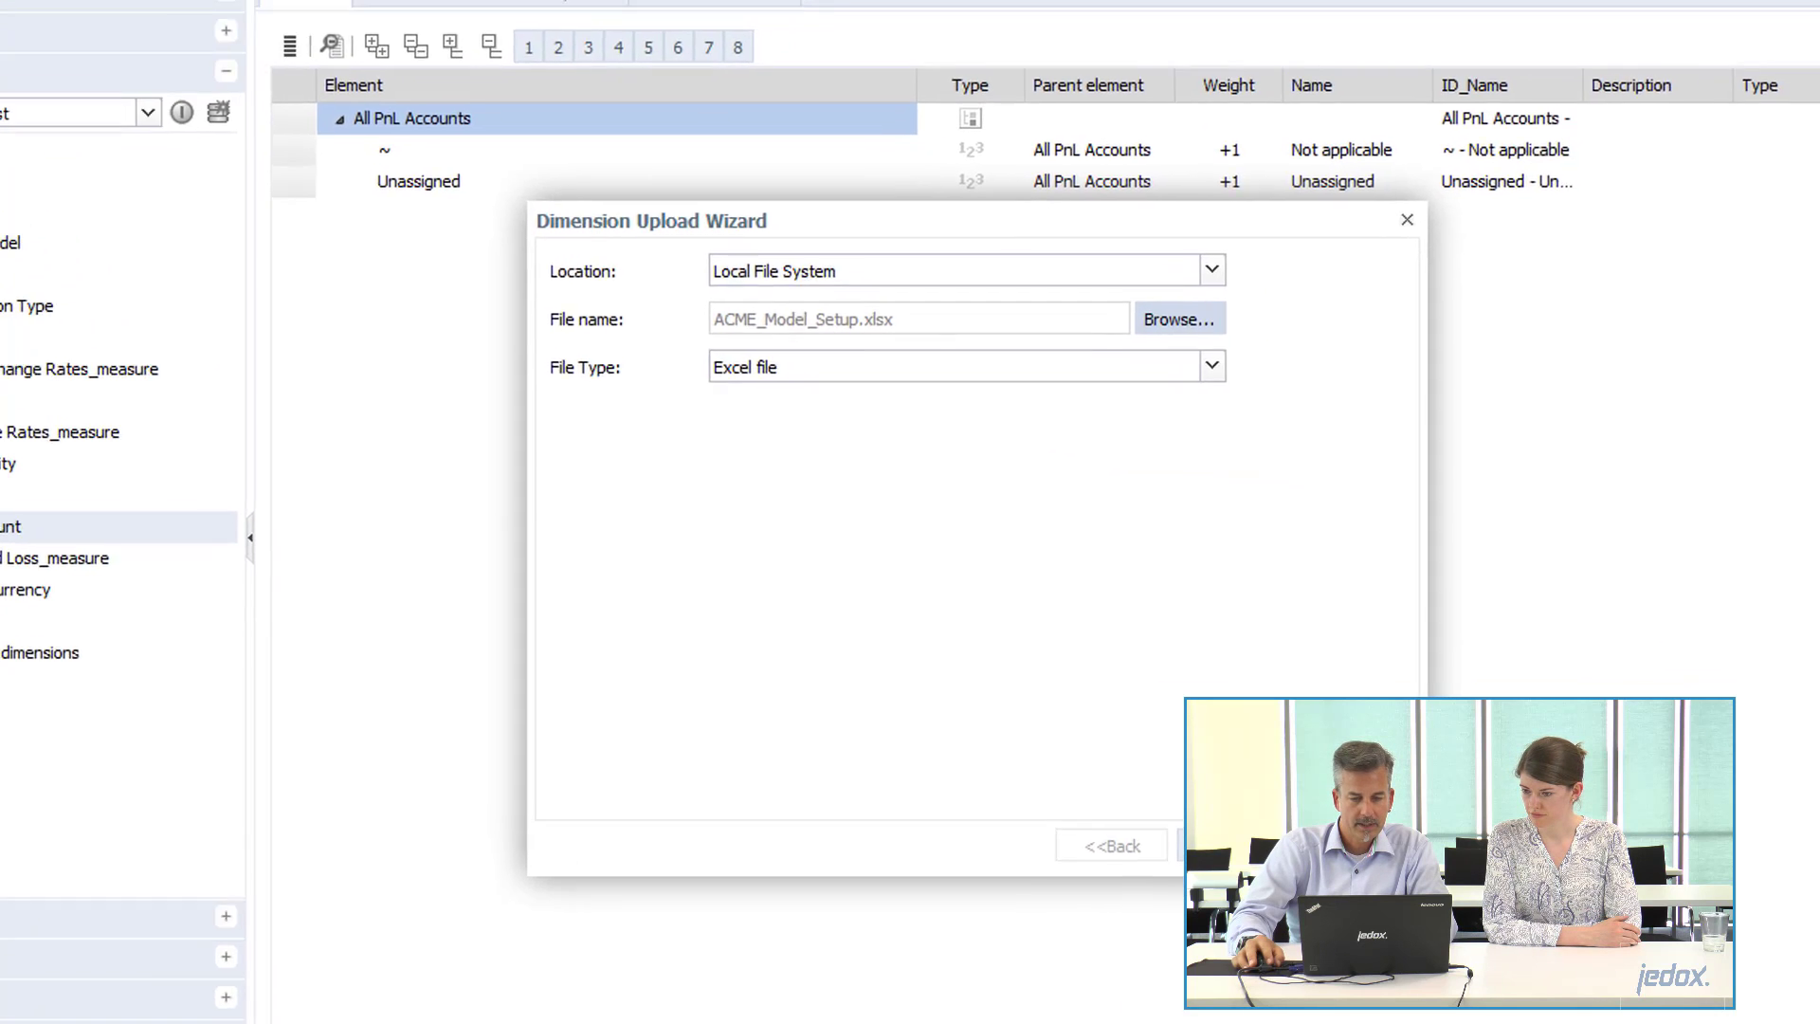
{"action": "left_click", "coordinate": [1242, 845]}
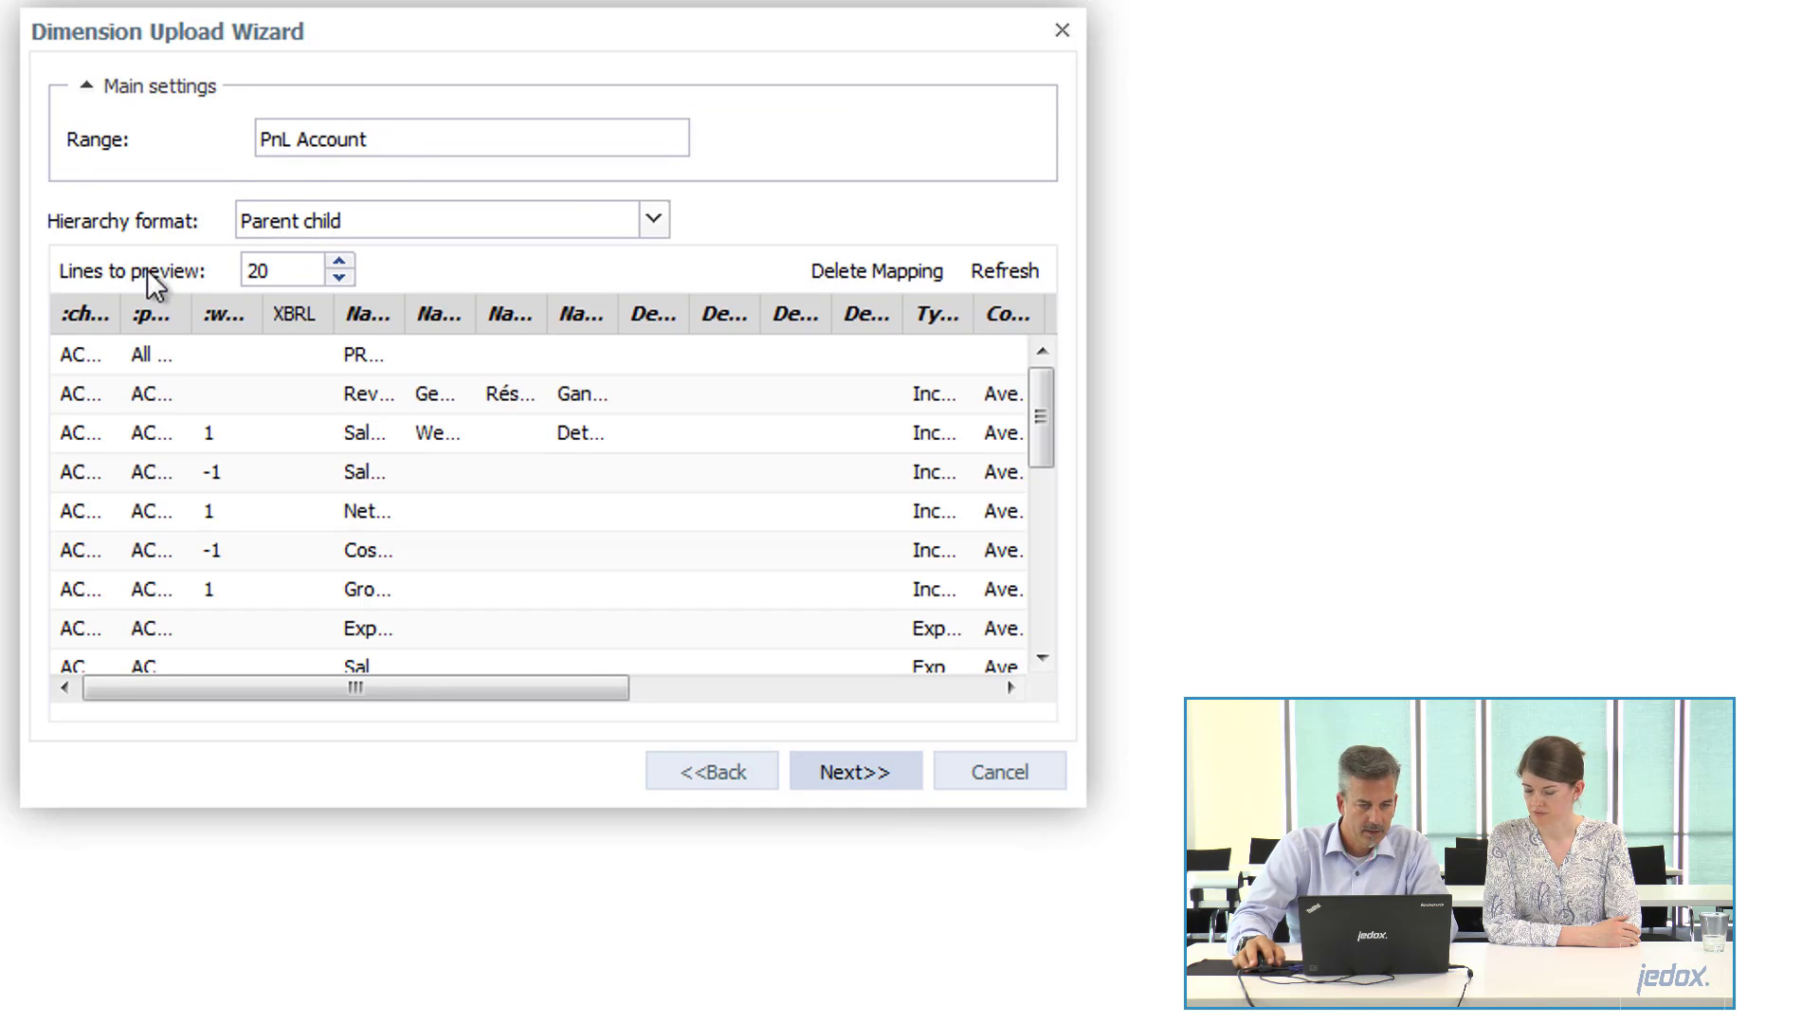
Check the previewed child accounts, allow multiple parents with a single hierarchy, and run the PnL Account upload once.
{"action": "left_click_drag", "start_coordinate": [122, 319], "coordinate": [258, 317]}
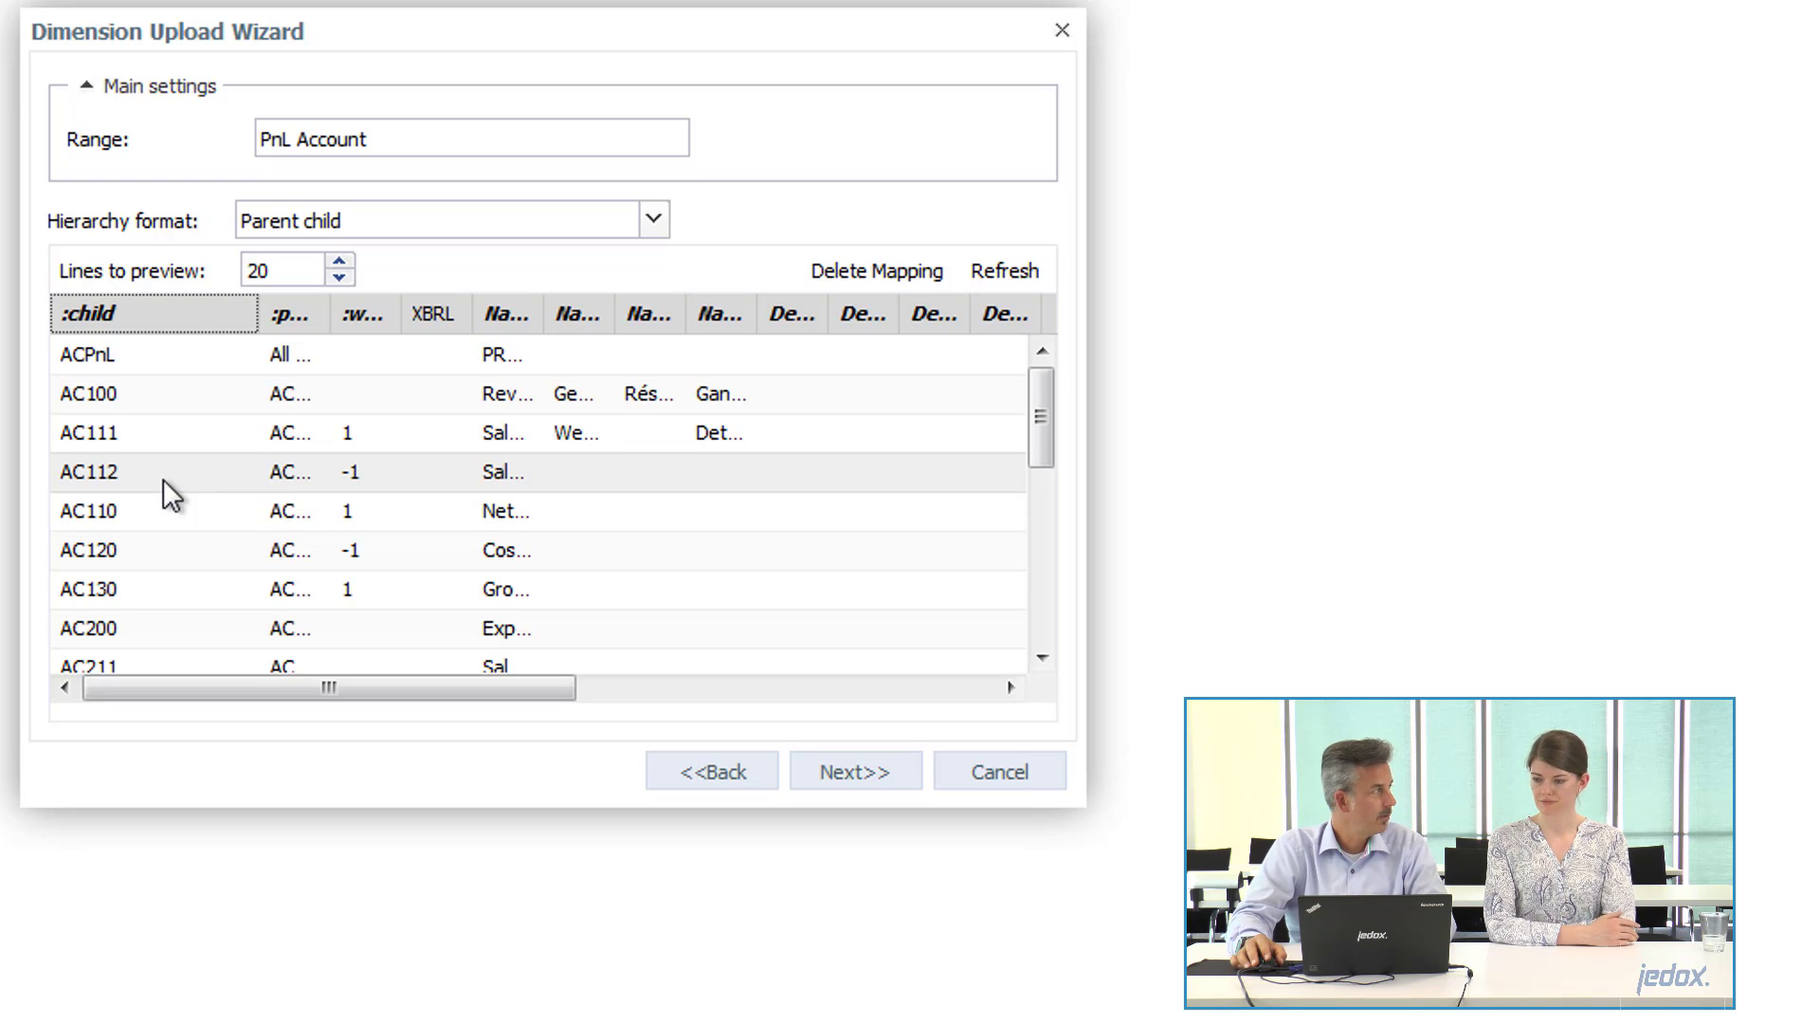
{"action": "left_click", "coordinate": [857, 778]}
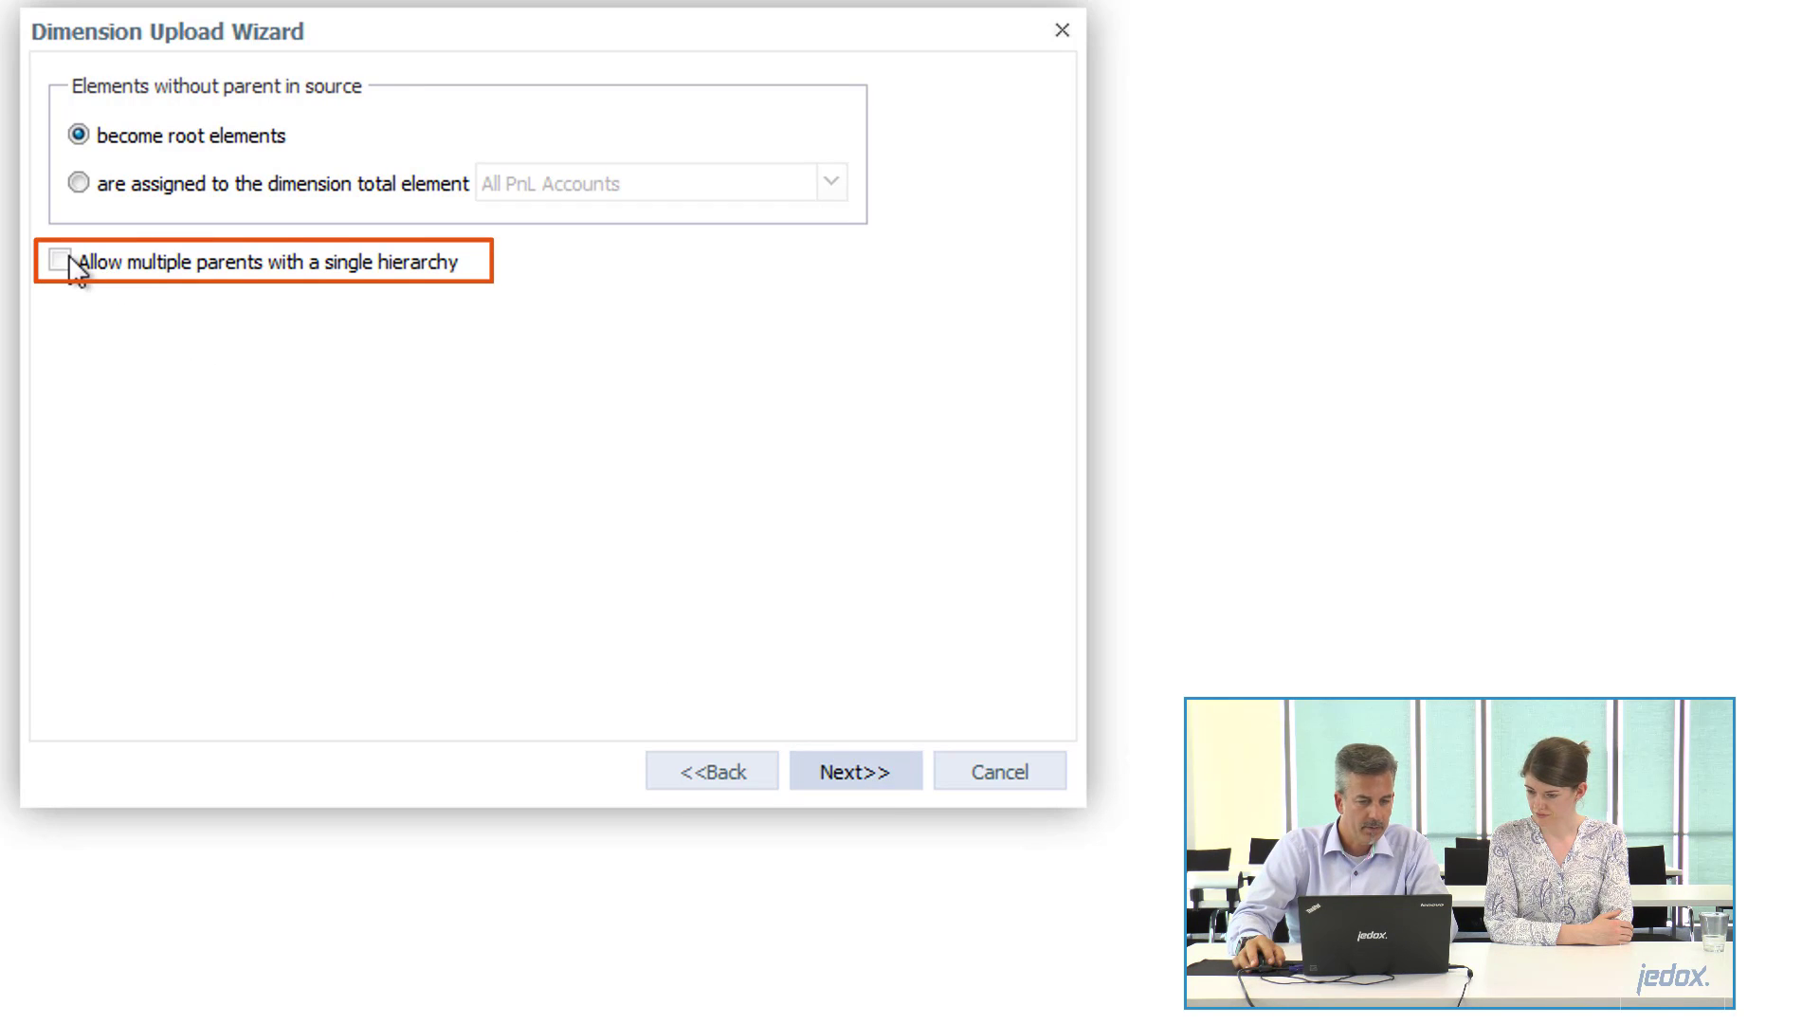
{"action": "left_click", "coordinate": [137, 270]}
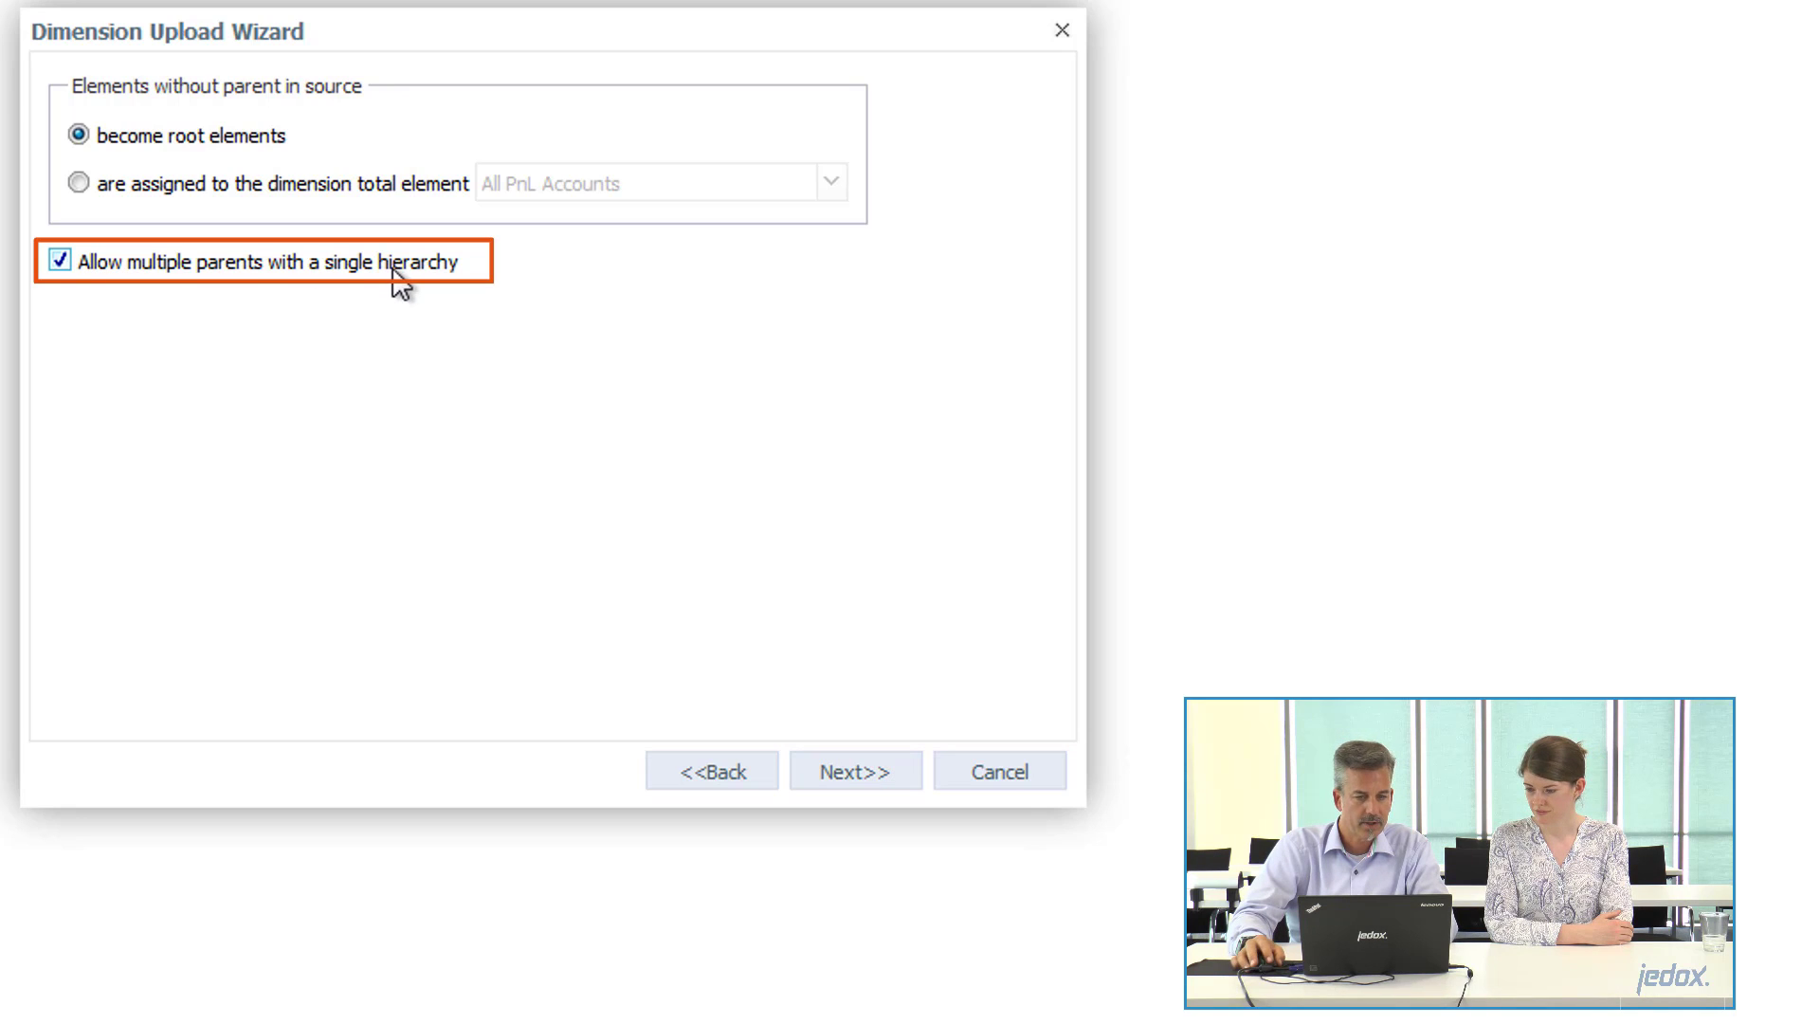
{"action": "left_click", "coordinate": [877, 787]}
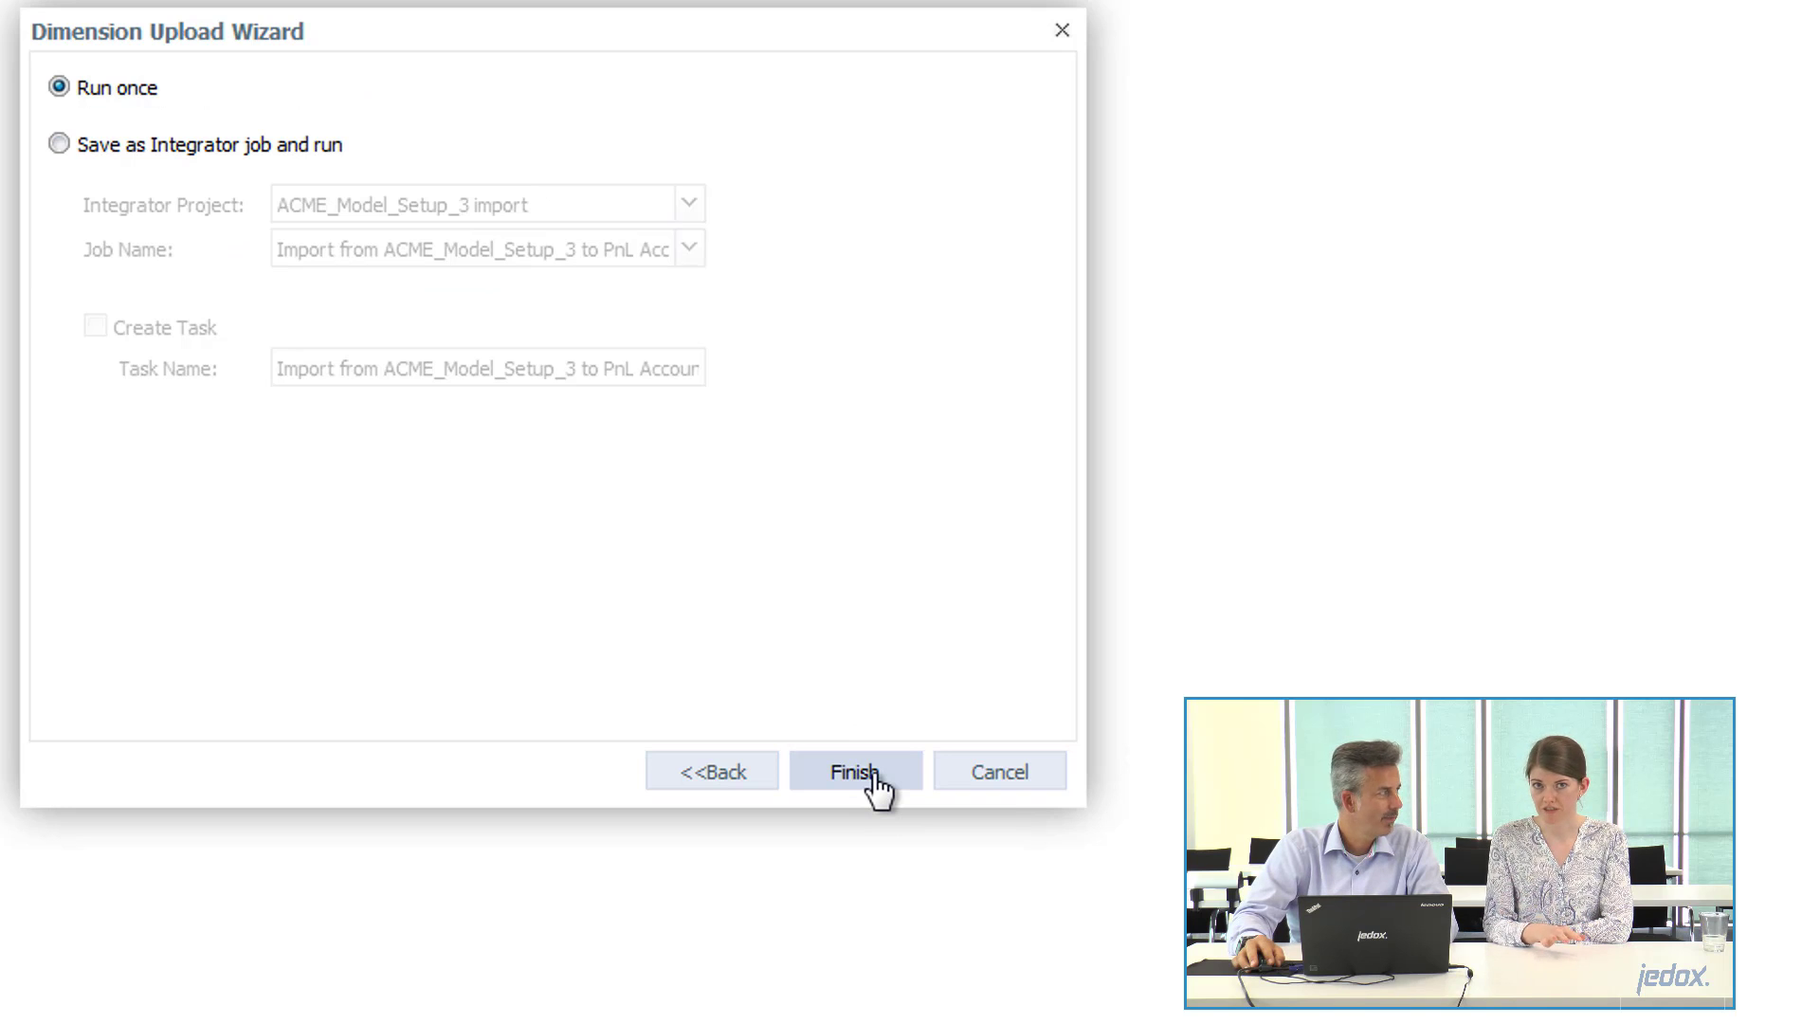
{"action": "left_click", "coordinate": [874, 773]}
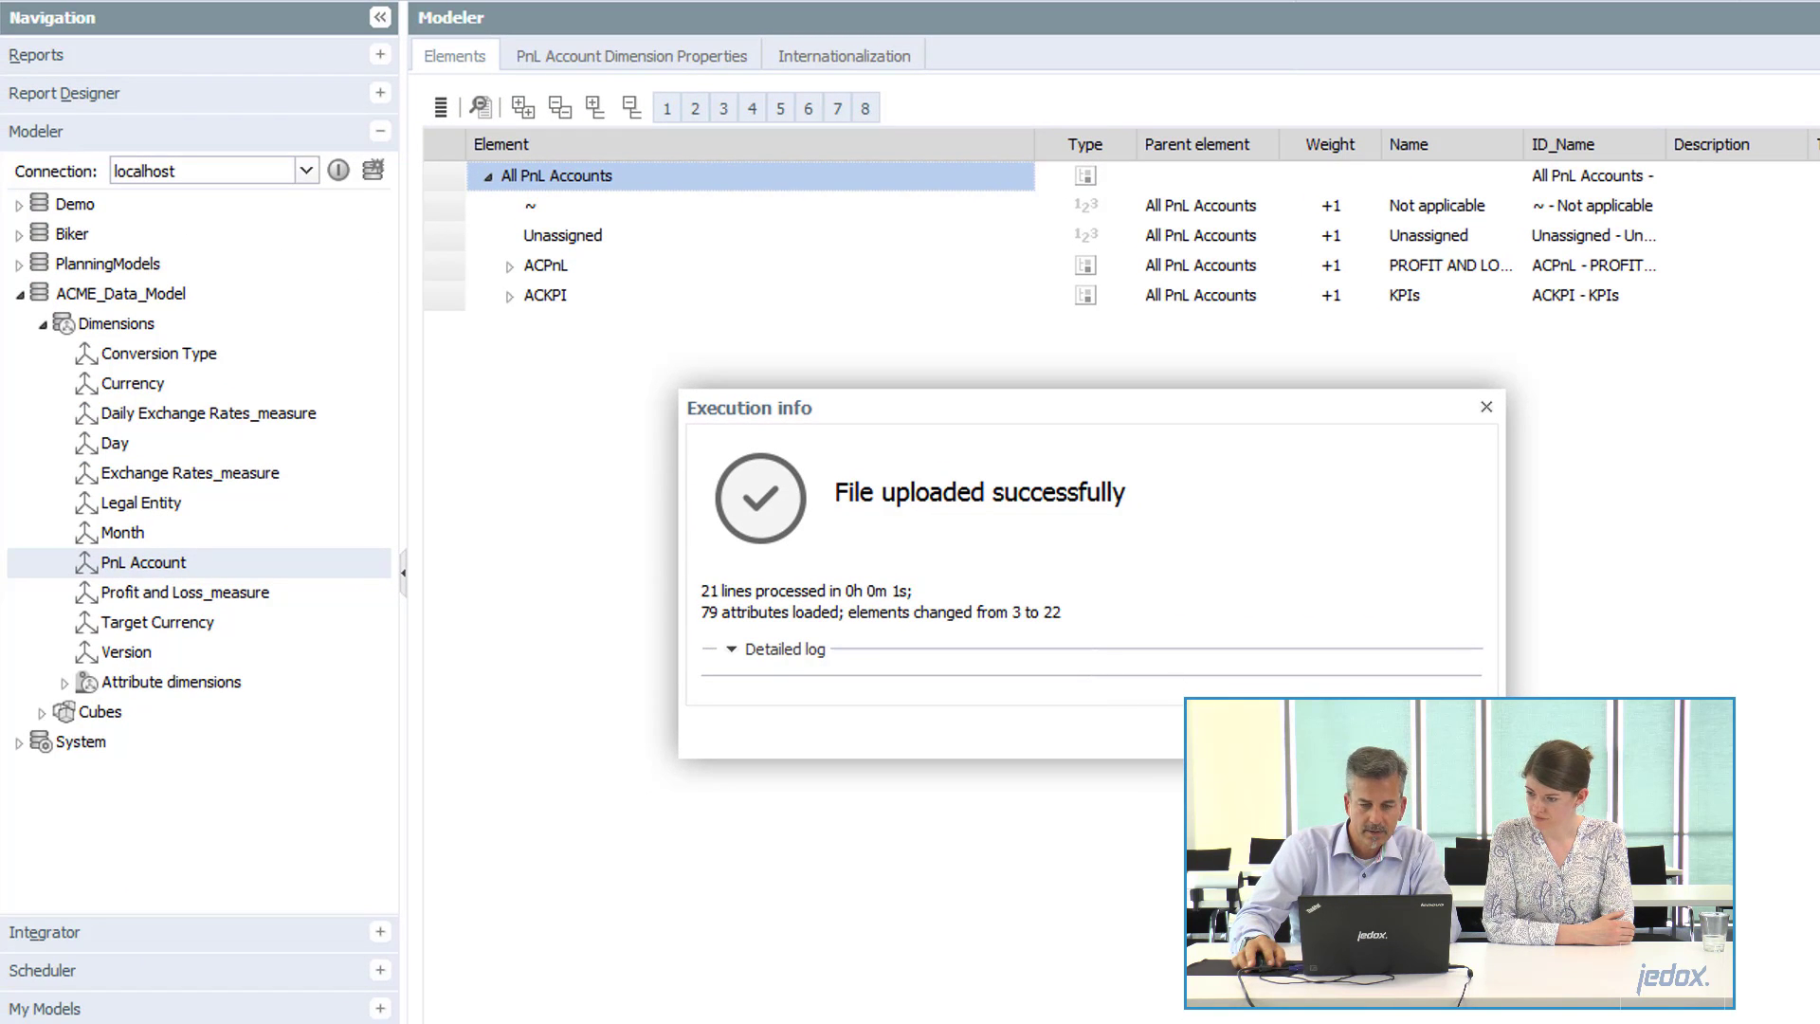
{"action": "left_click", "coordinate": [1450, 732]}
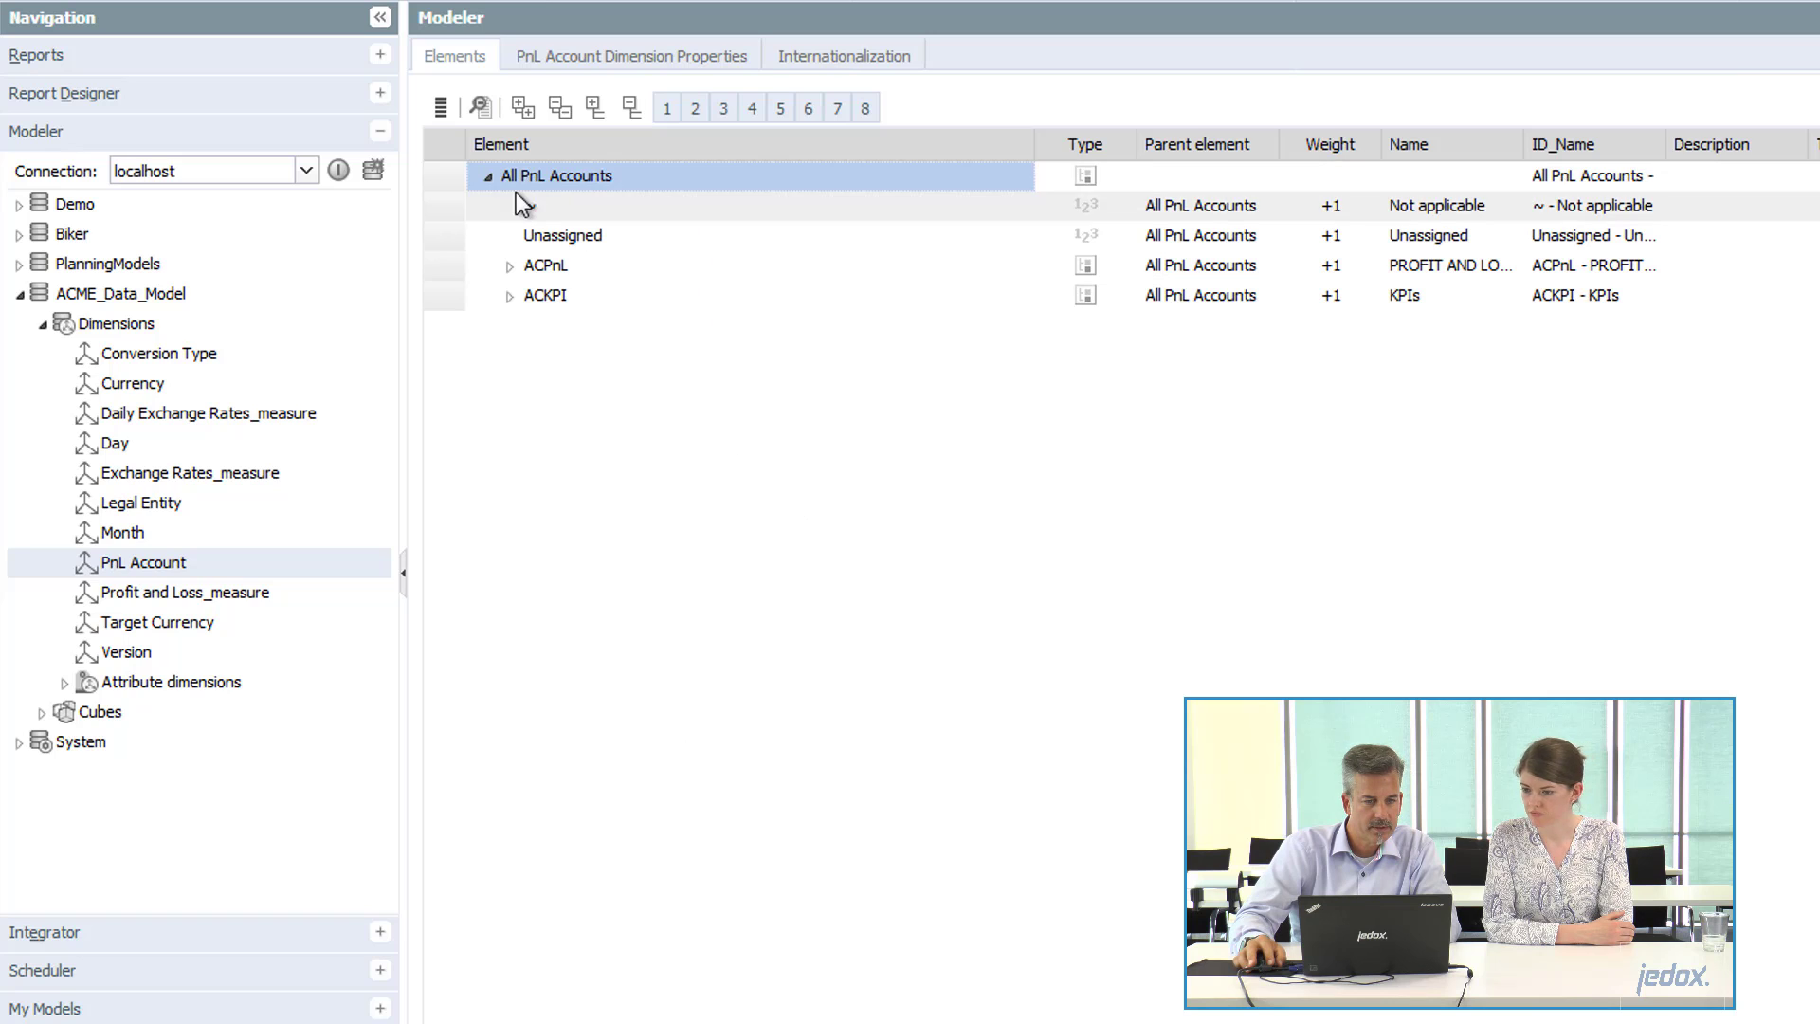
Expand ACPnL down through AC100, AC130 and AC110, plus ACKPI, to examine the uploaded PnL Account hierarchy and weights.
{"action": "left_click", "coordinate": [490, 178]}
{"action": "left_click", "coordinate": [490, 177]}
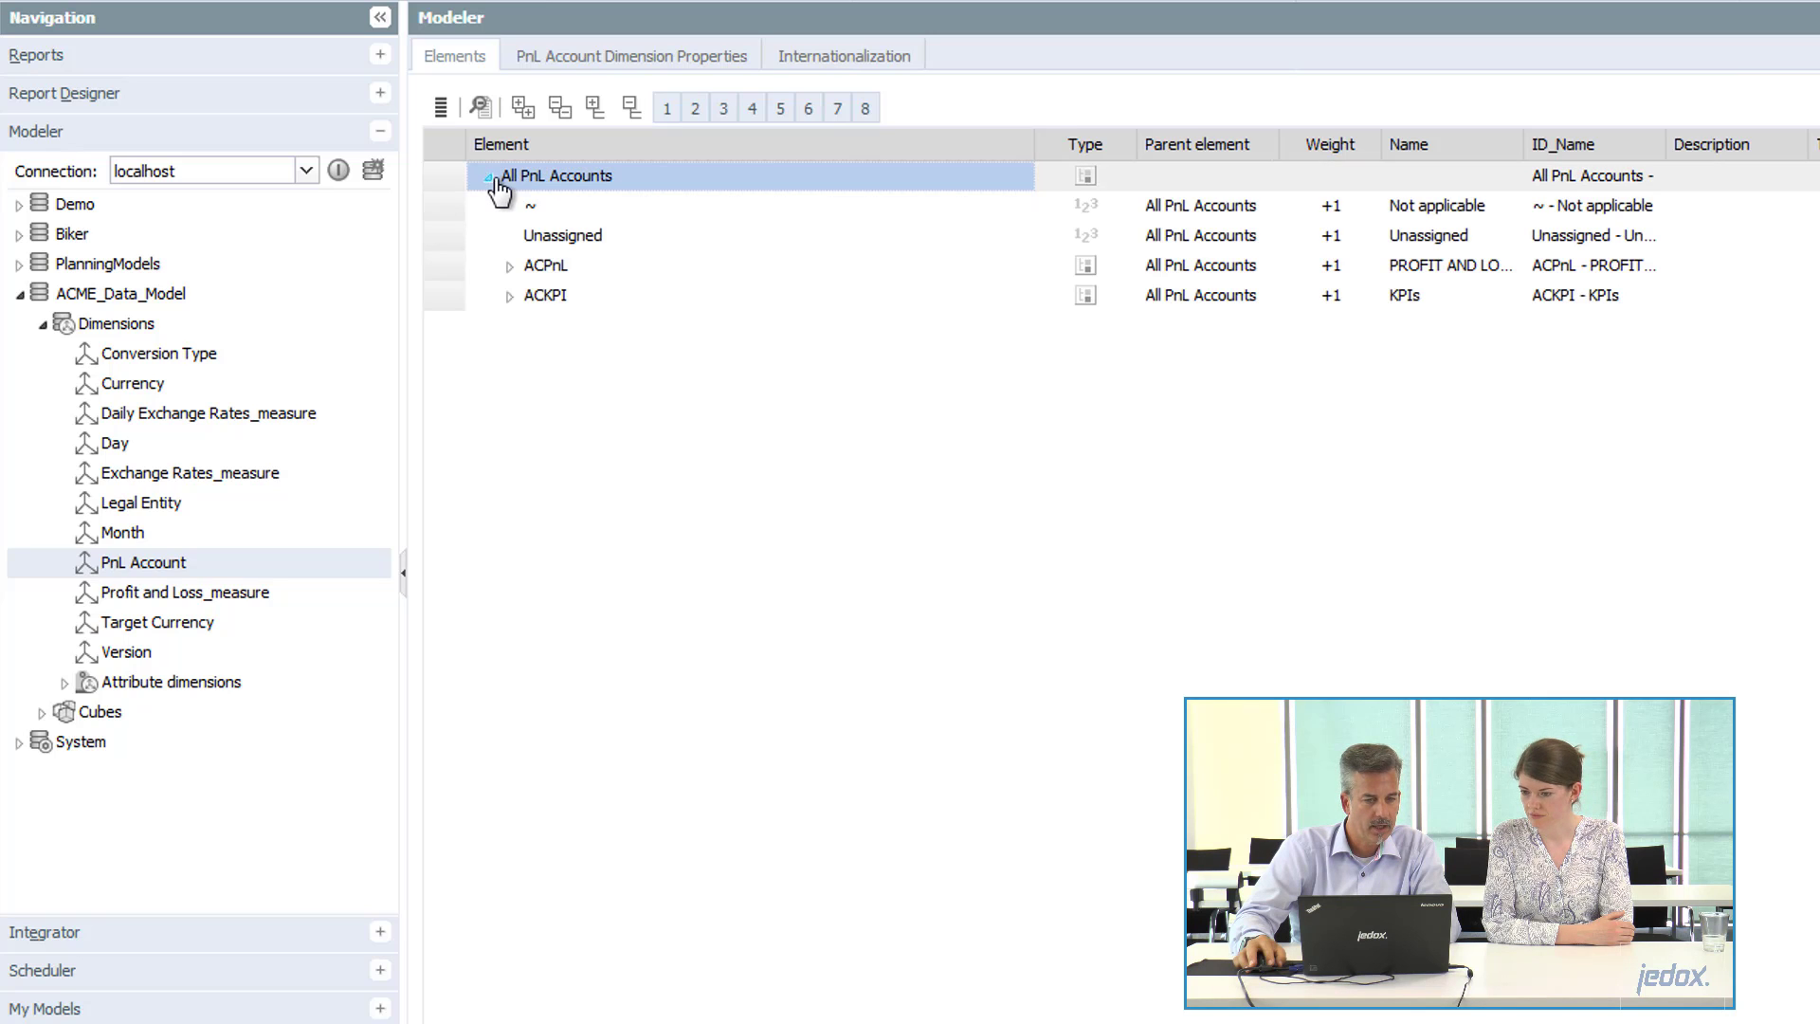
{"action": "left_click", "coordinate": [512, 267]}
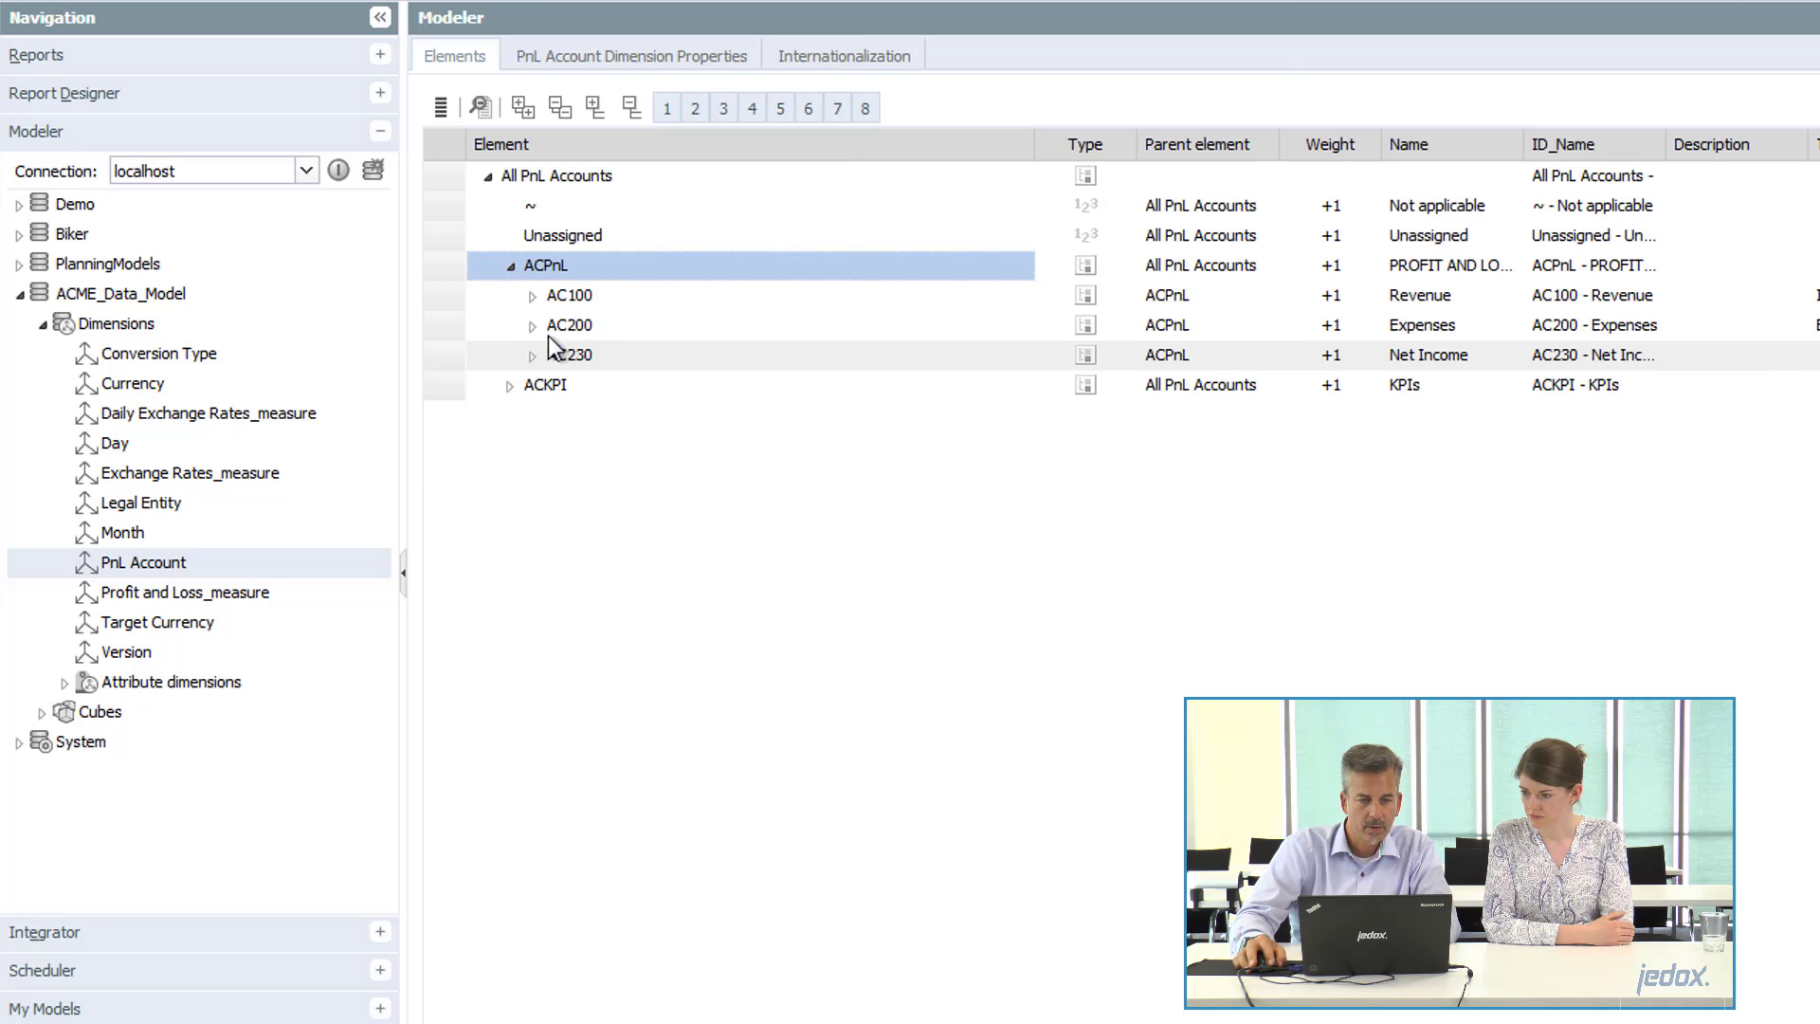
{"action": "left_click", "coordinate": [533, 297]}
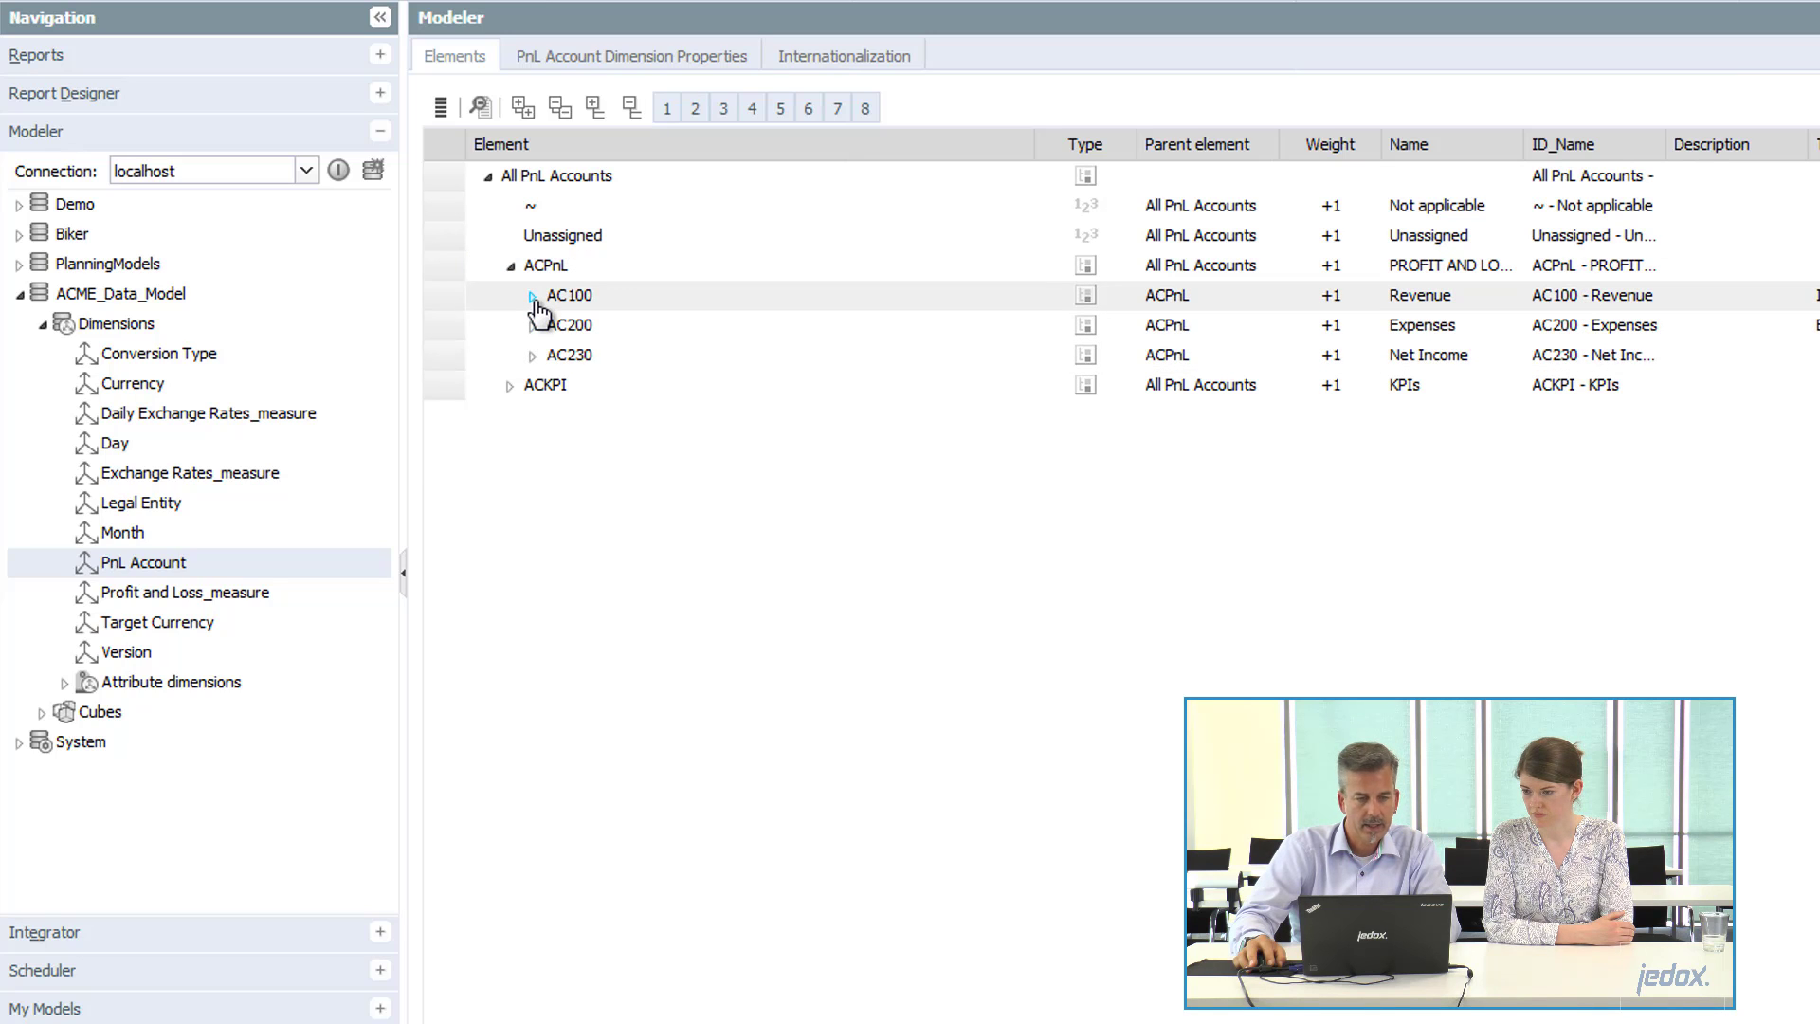
{"action": "left_click", "coordinate": [554, 327]}
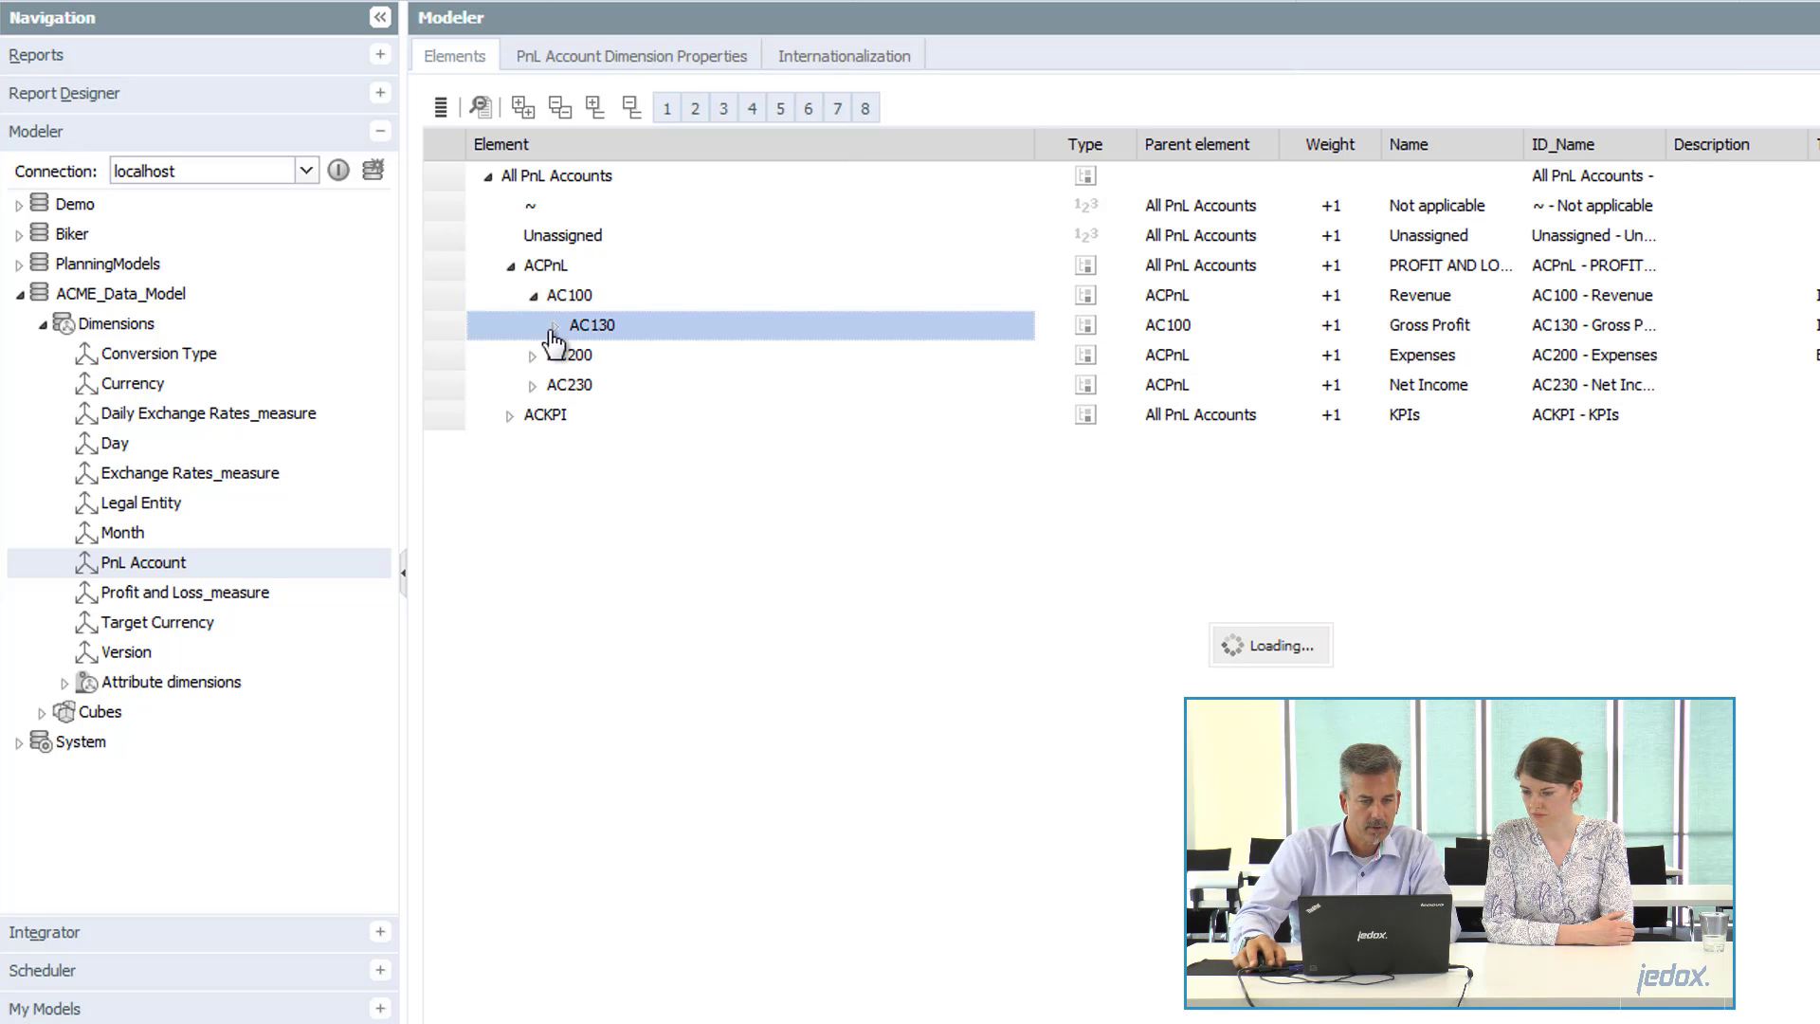
{"action": "left_click", "coordinate": [578, 357]}
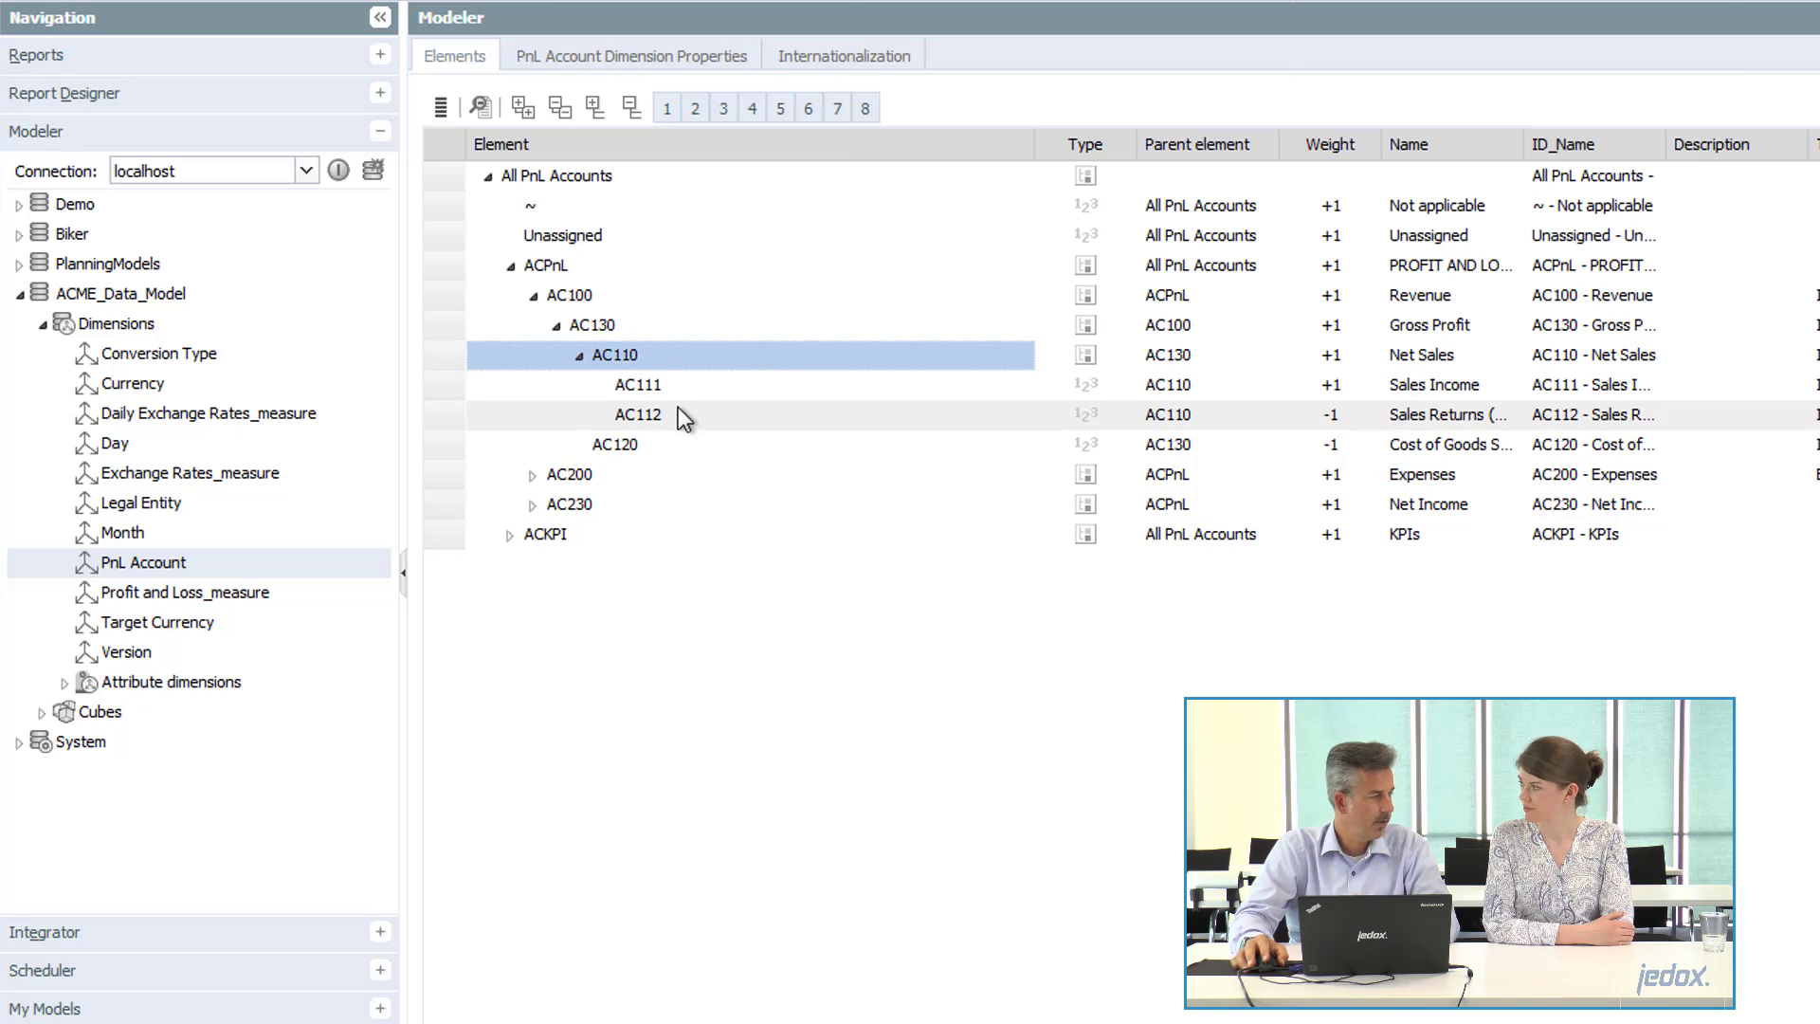
{"action": "left_click", "coordinate": [510, 538]}
{"action": "left_click", "coordinate": [584, 567]}
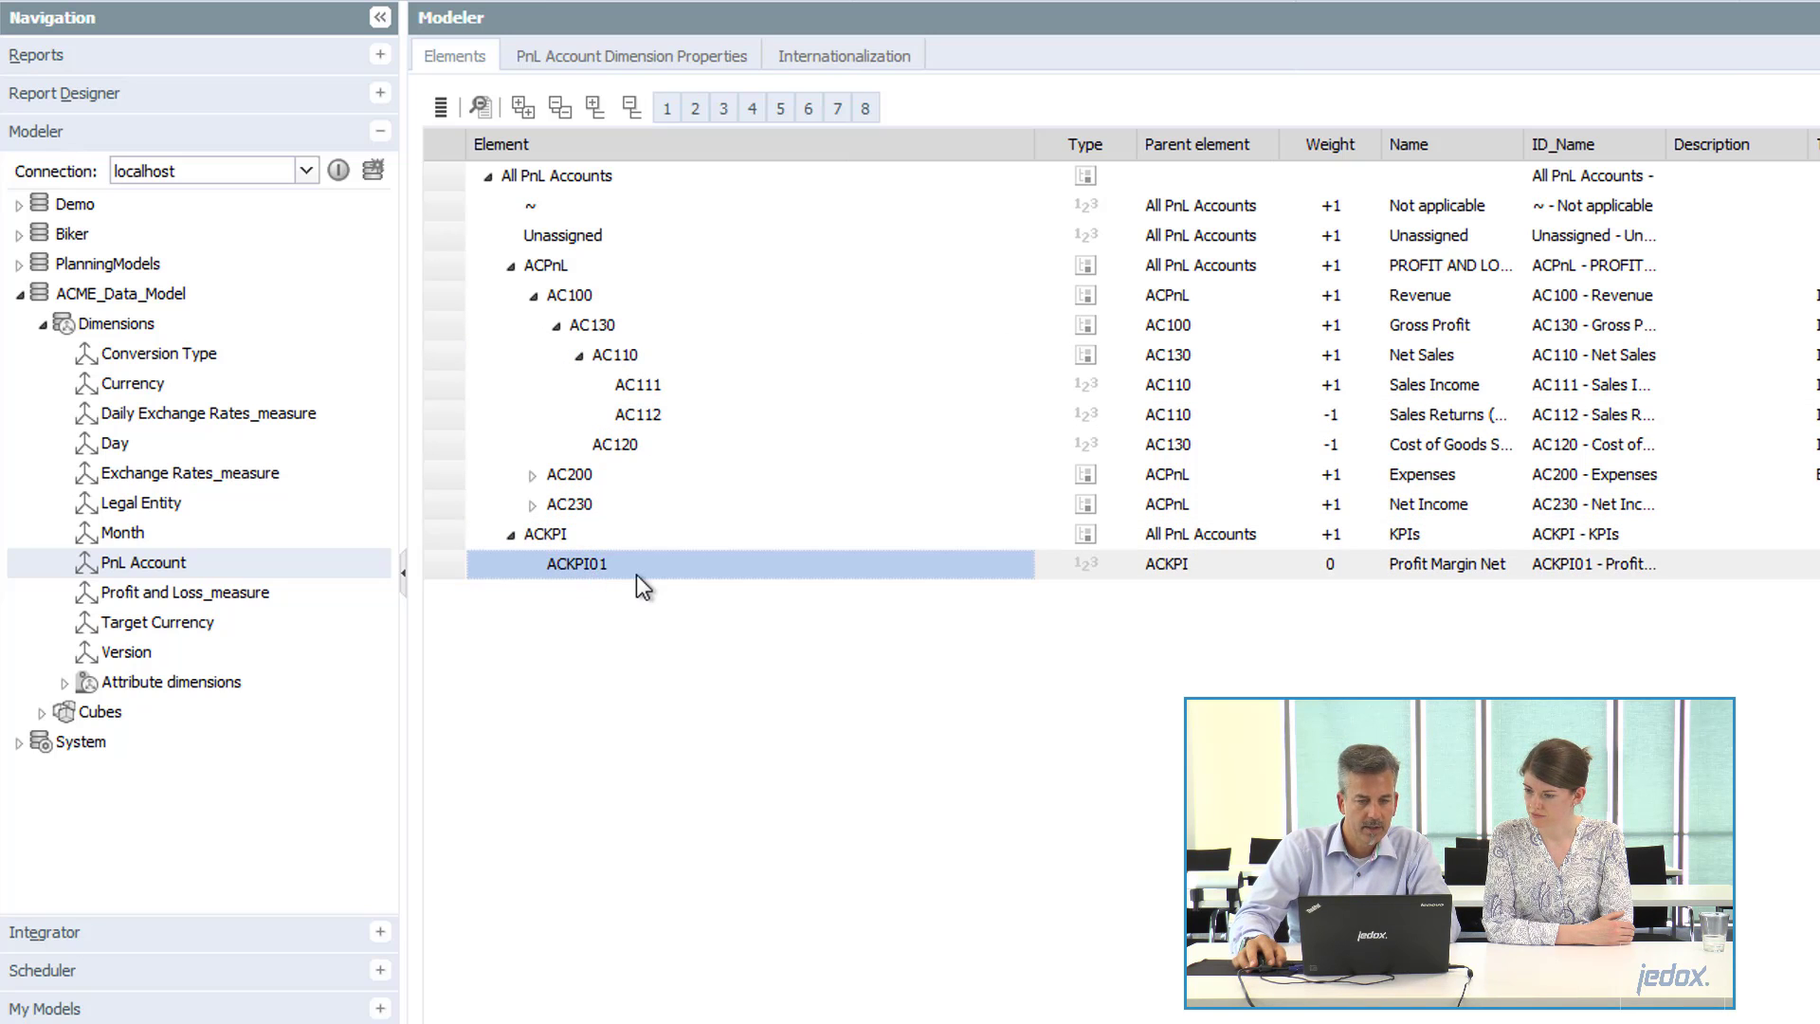